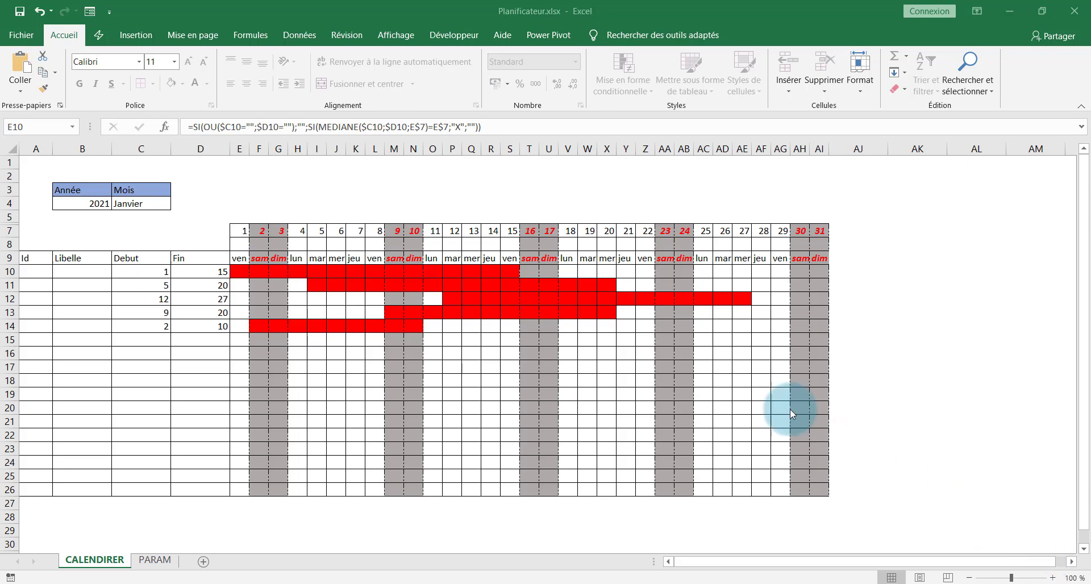
# - In the finished planner, set the month to Février and the year to 2020
pyautogui.click(134, 202)
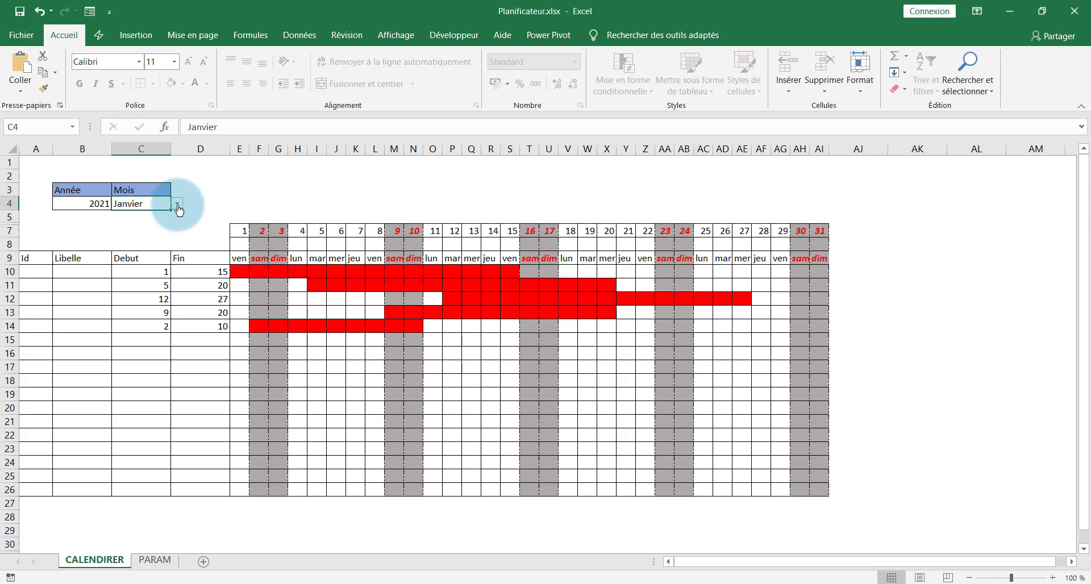
pyautogui.click(178, 205)
pyautogui.click(170, 223)
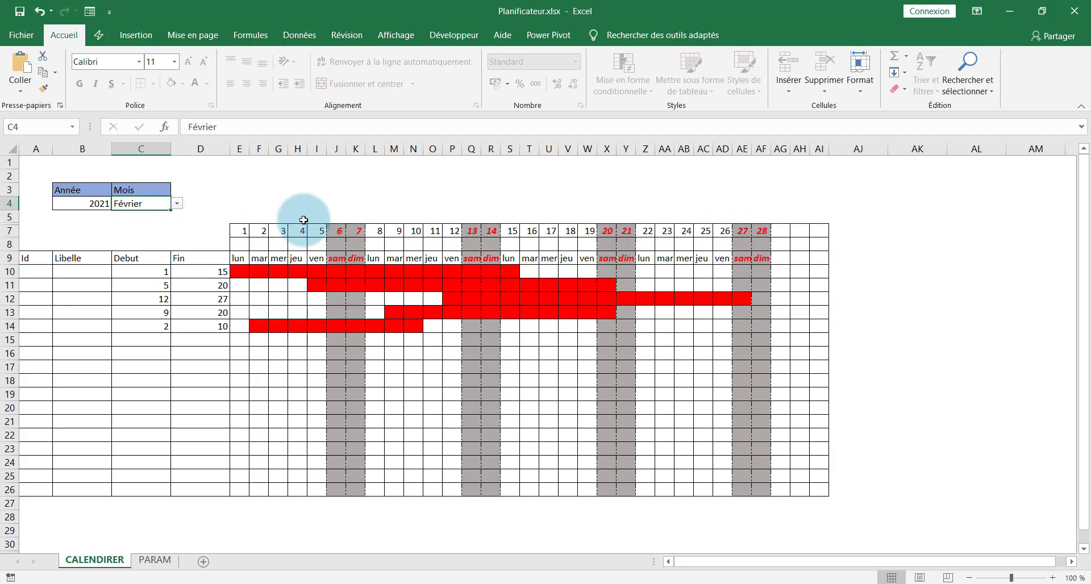
pyautogui.click(101, 205)
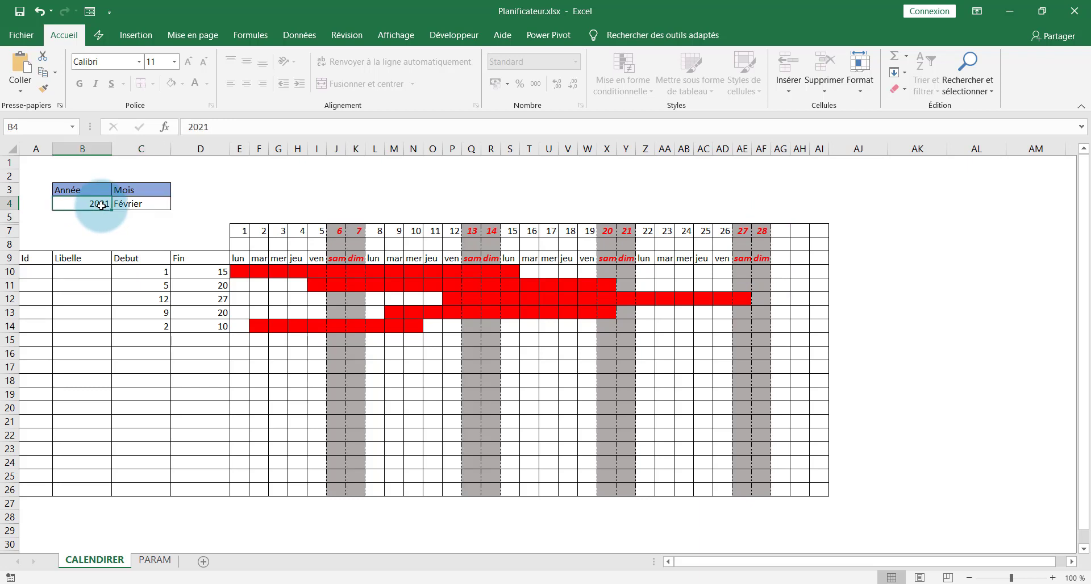
pyautogui.write('202')
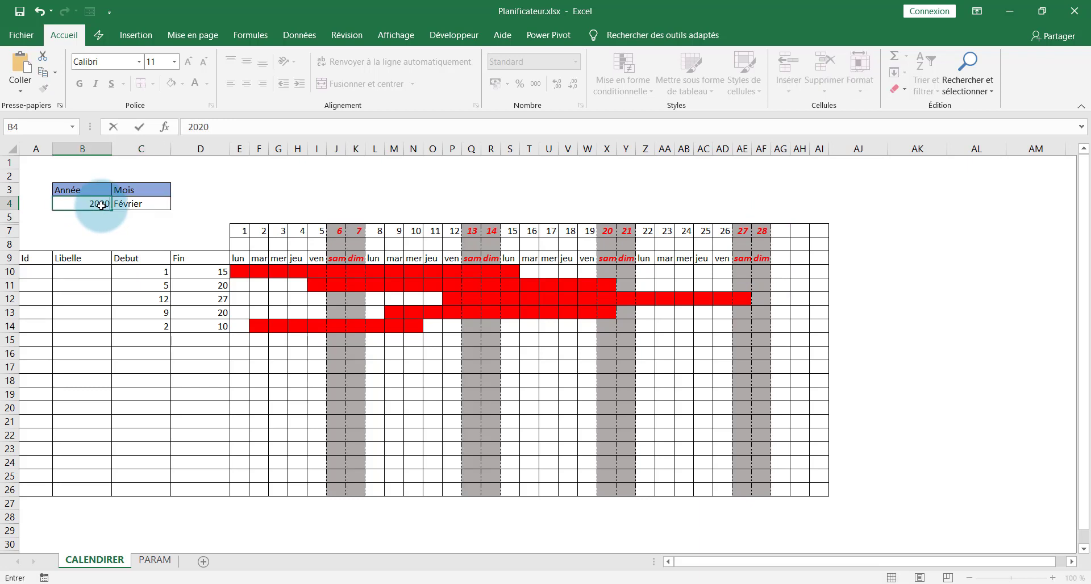
pyautogui.press('Return')
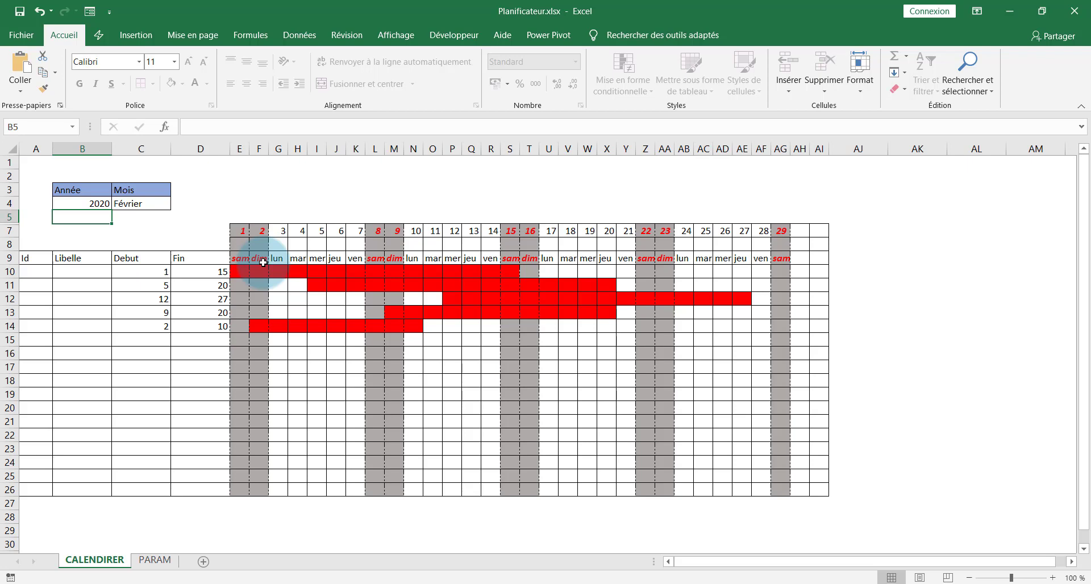
# - Create a new blank workbook and rename its first sheet Calendrier
pyautogui.hotkey('ctrl', 'n')
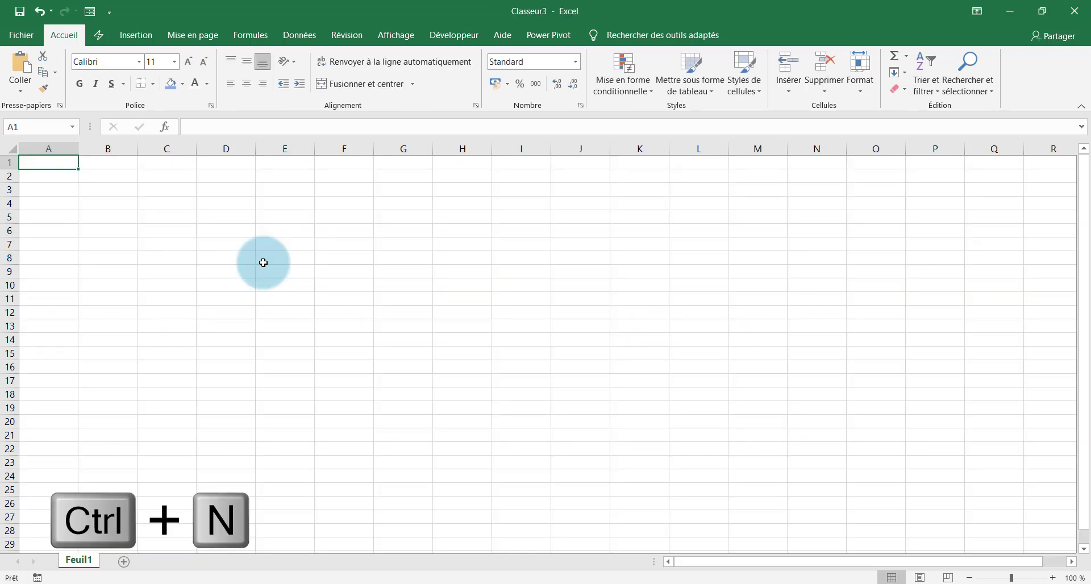
pyautogui.doubleClick(85, 560)
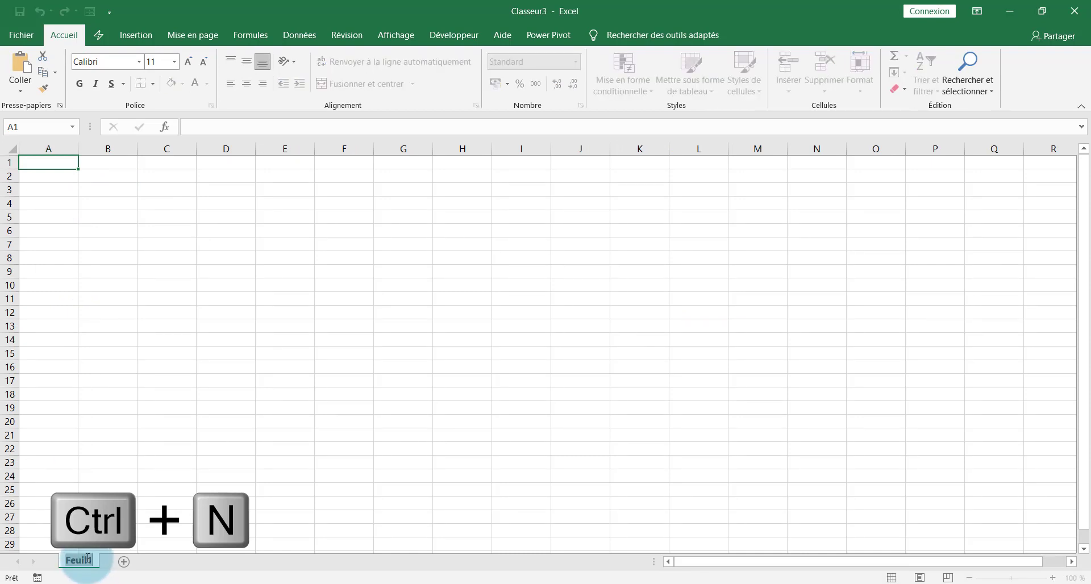
pyautogui.write('Ca')
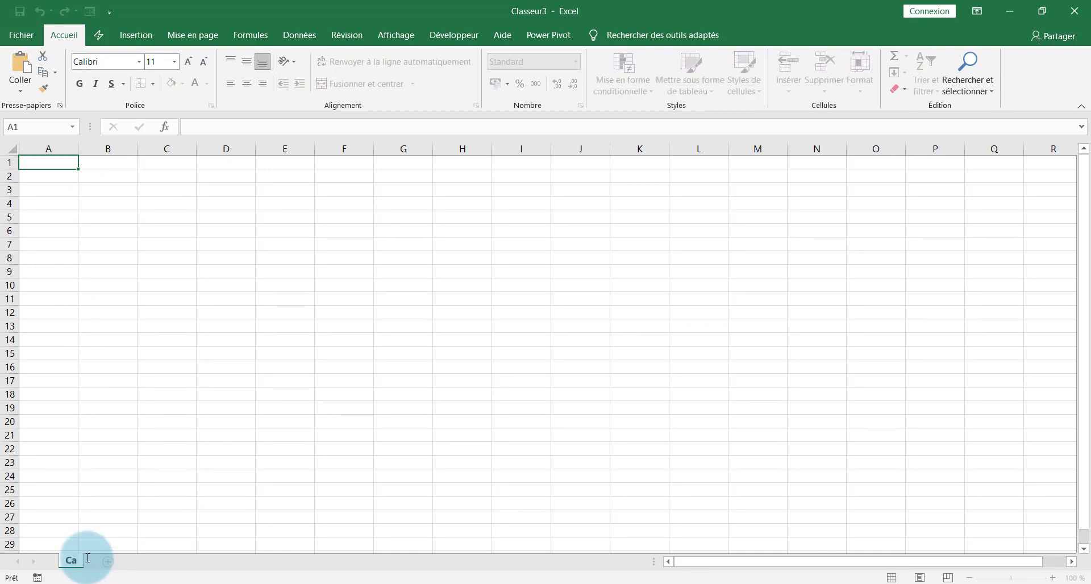
pyautogui.write('lendrier')
pyautogui.press('Return')
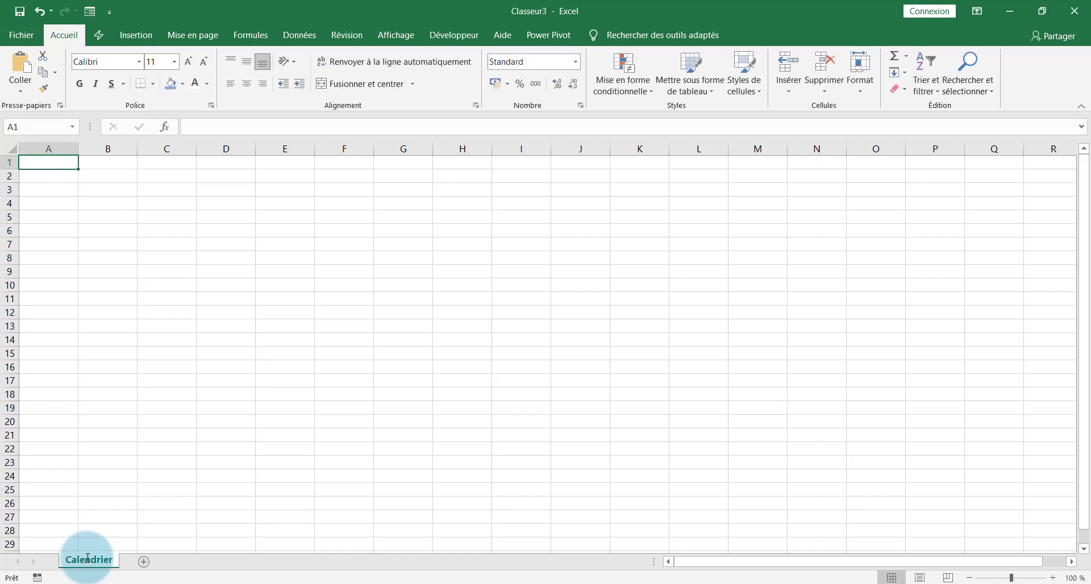
# - Add a second sheet to the workbook and name it Param
pyautogui.click(144, 561)
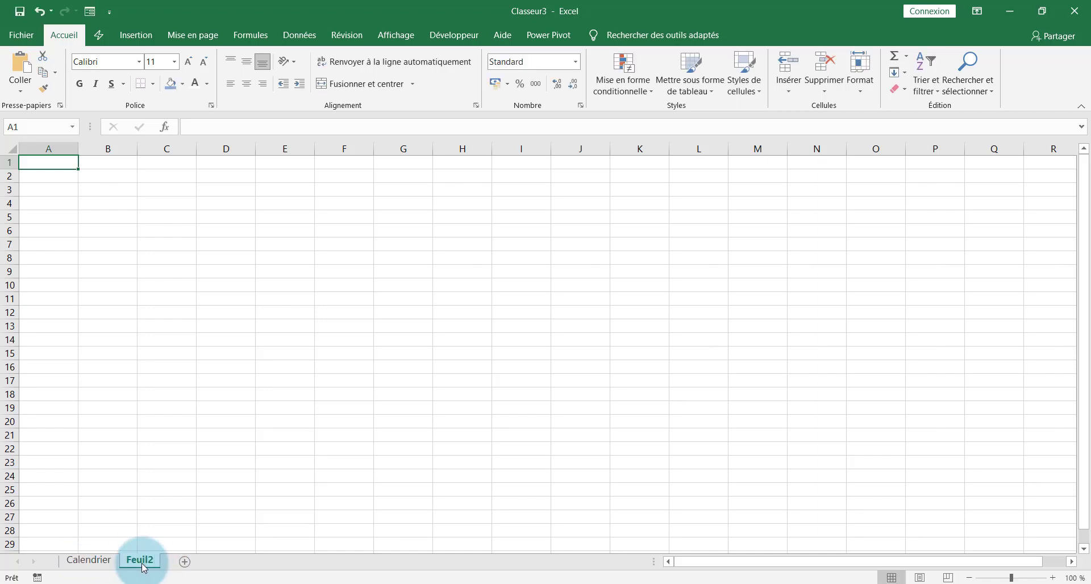
pyautogui.doubleClick(142, 562)
pyautogui.write('P')
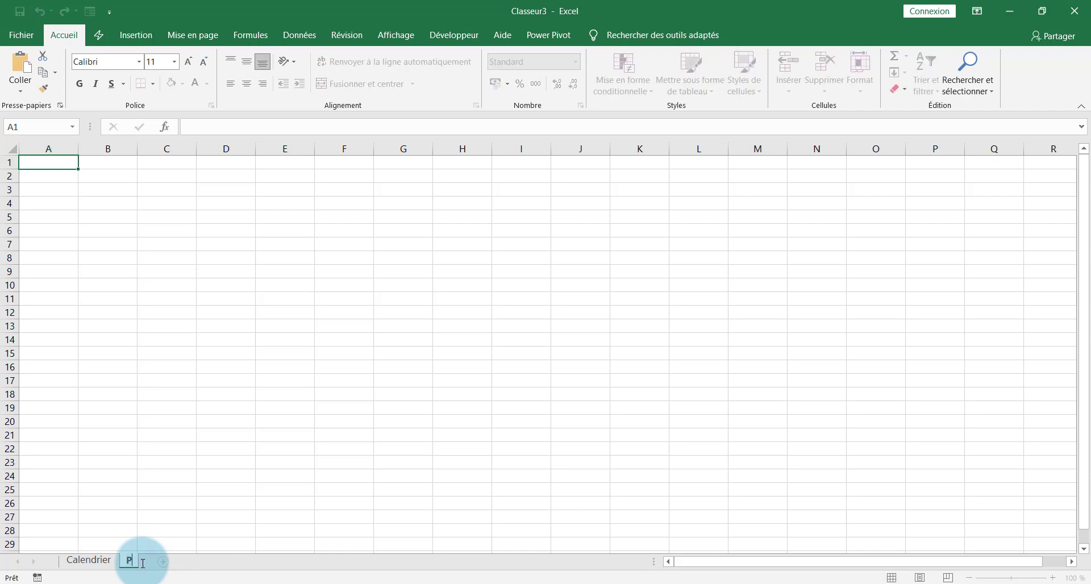
pyautogui.write('aram')
pyautogui.press('Return')
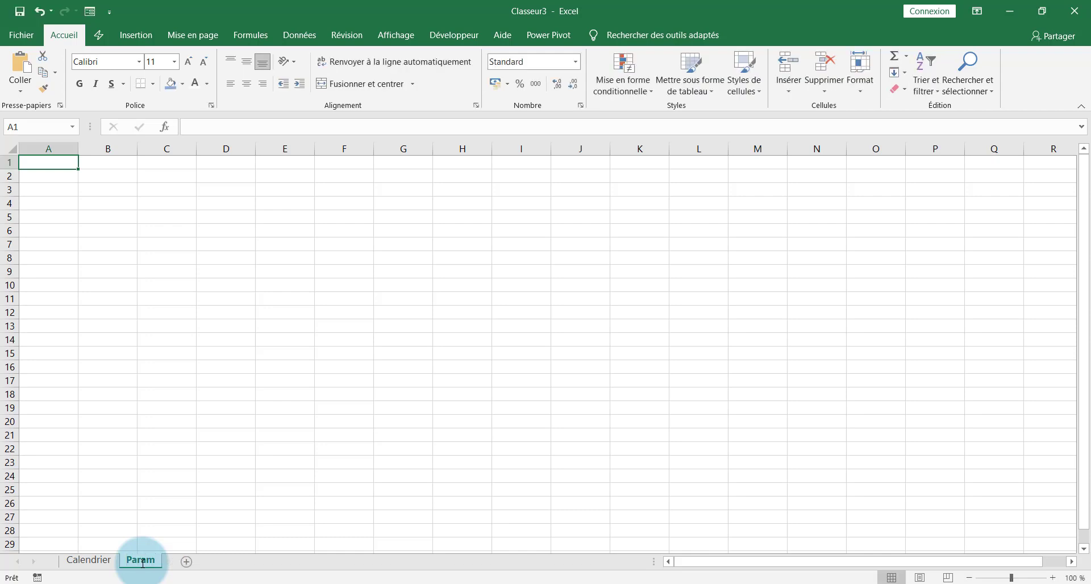
# - On the Param sheet, enter Janvier in A3 and autofill the months down to Décembre in A14
pyautogui.click(37, 191)
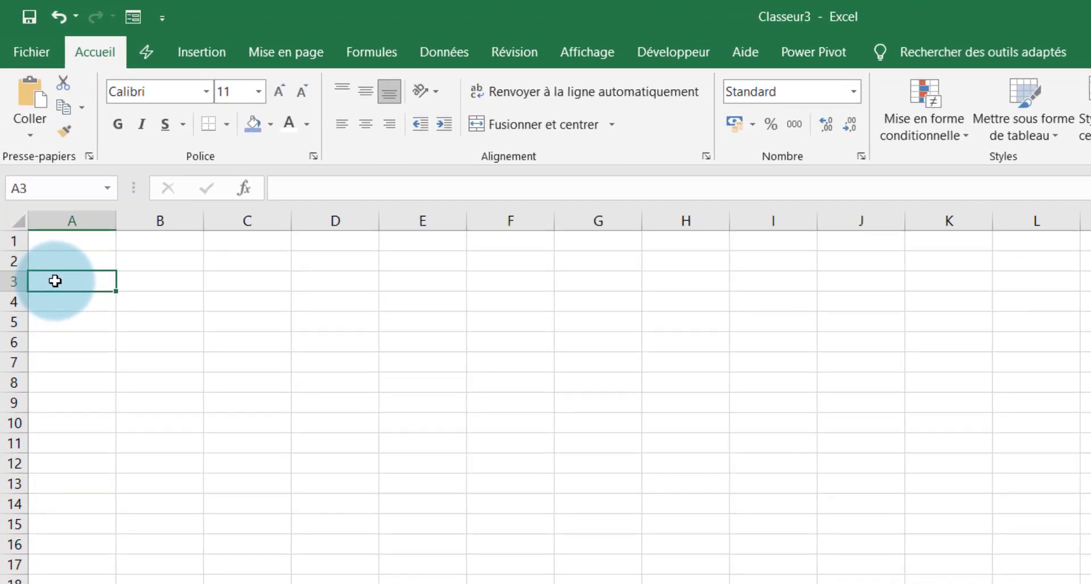
pyautogui.write('Janvier')
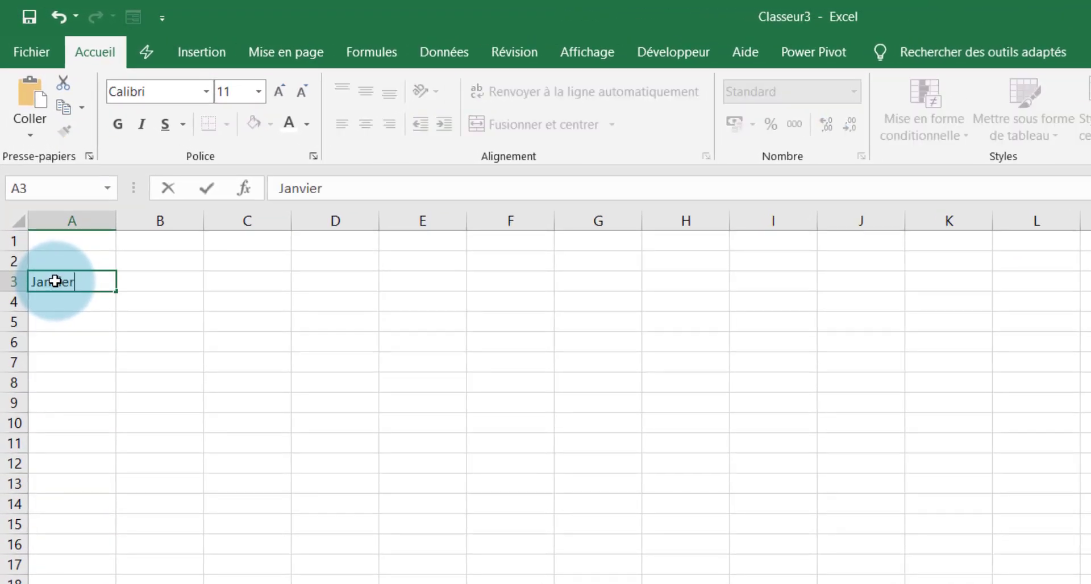
pyautogui.press('Return')
pyautogui.click(74, 281)
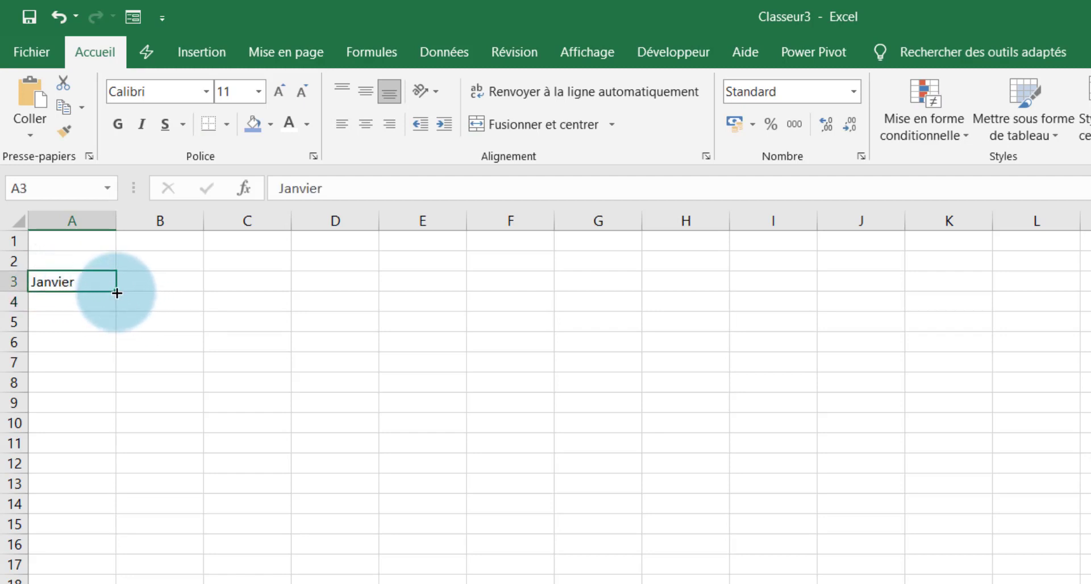
pyautogui.moveTo(116, 293); pyautogui.dragTo(110, 513)
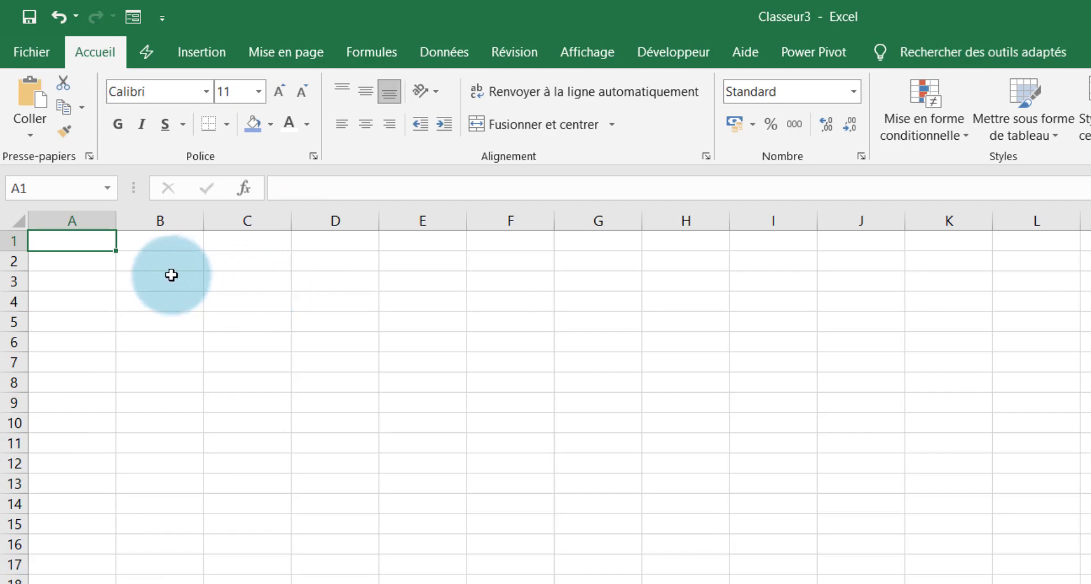
# - On the Calendrier sheet, enter the headings Année in B3 and Mois in C3
pyautogui.click(150, 279)
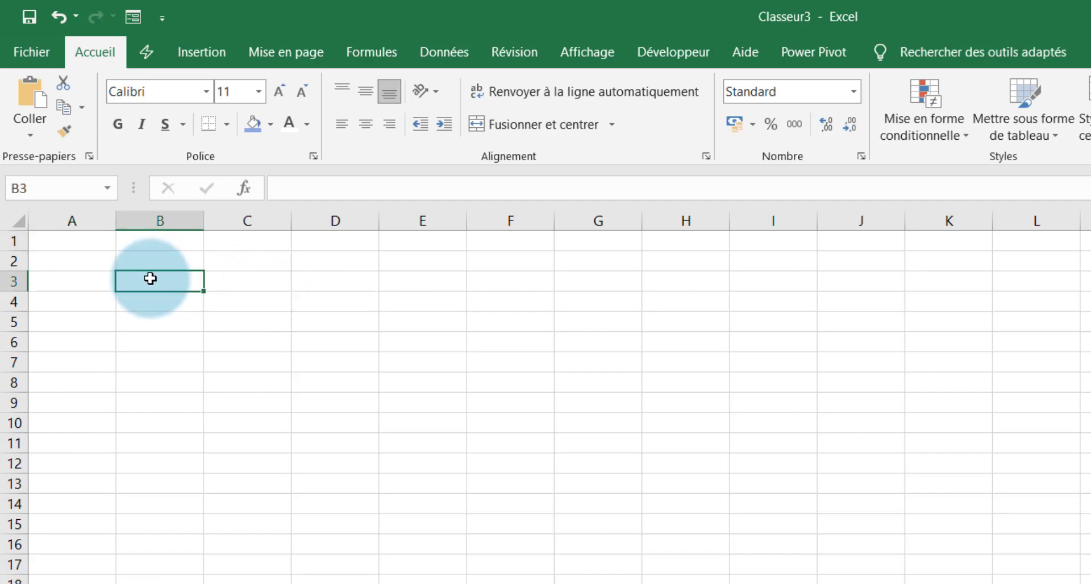
pyautogui.write('An')
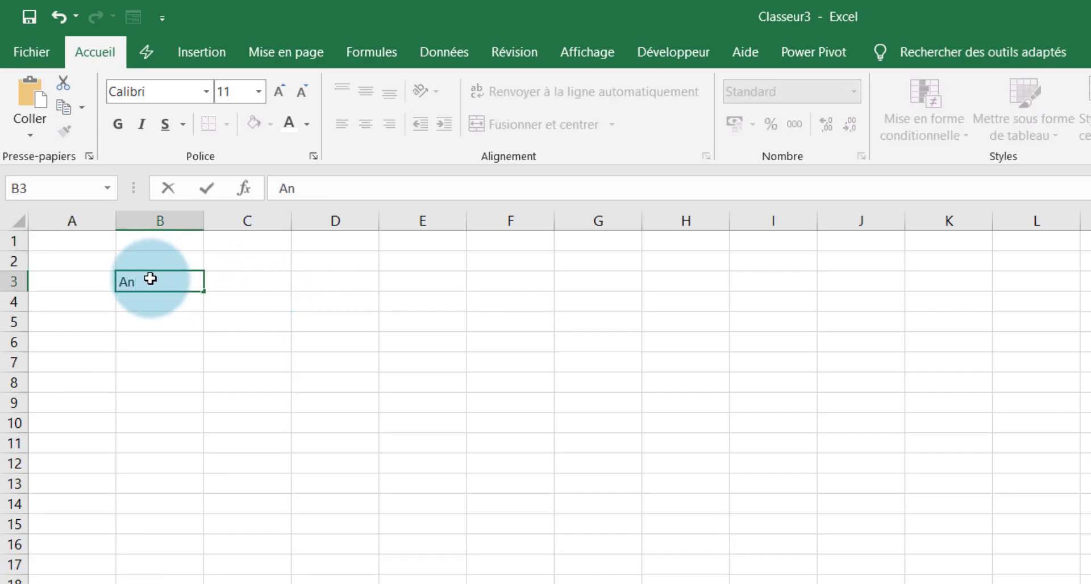
pyautogui.write('née')
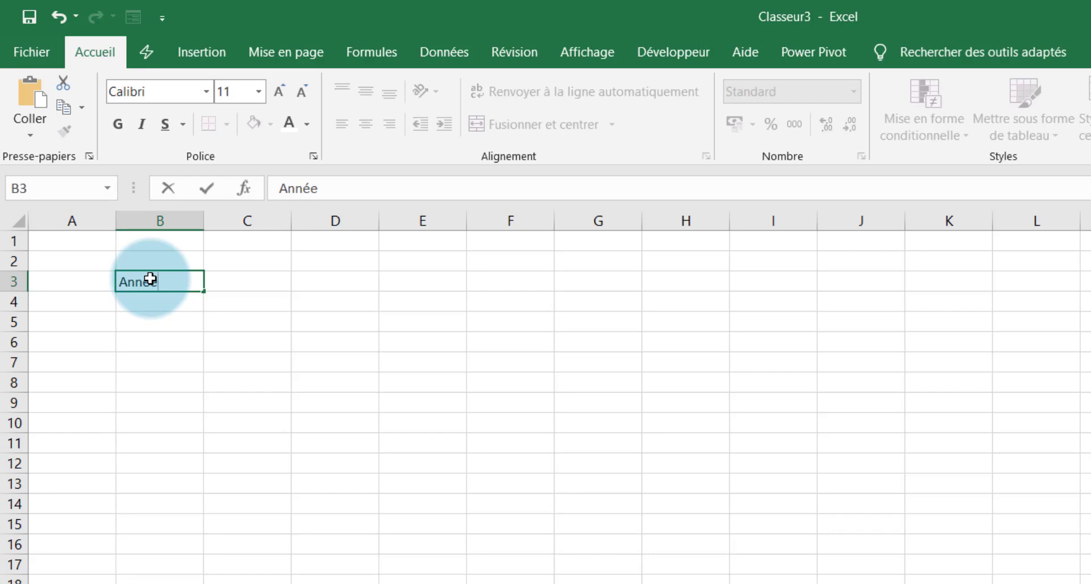
pyautogui.click(243, 286)
pyautogui.write('Mois')
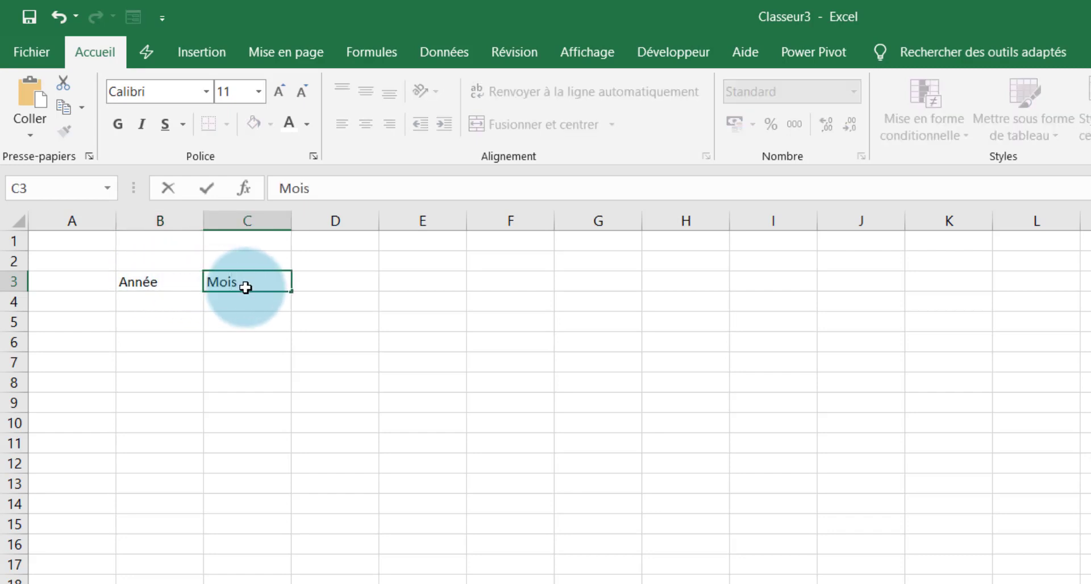
pyautogui.press('Return')
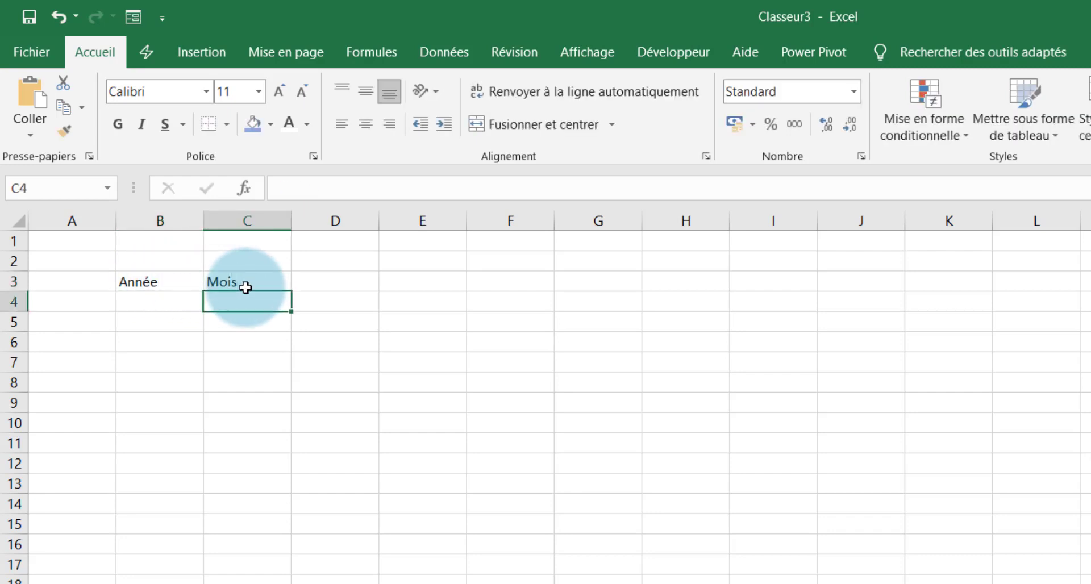
# - Add list data validation to C4 with the source =Param!$A$3:$A$14, and check the months offered in its drop-down
pyautogui.click(171, 302)
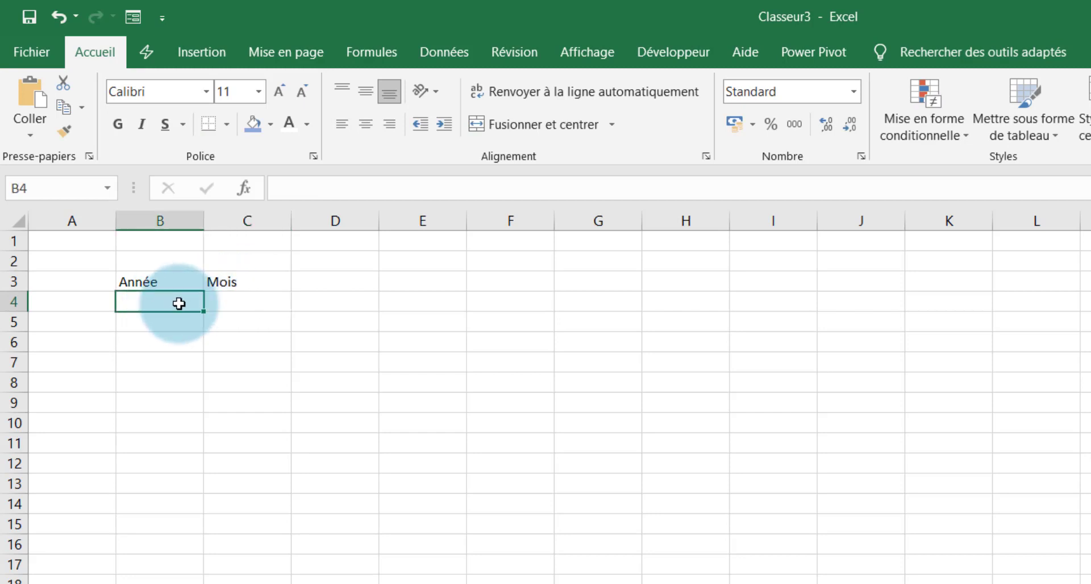
pyautogui.click(248, 302)
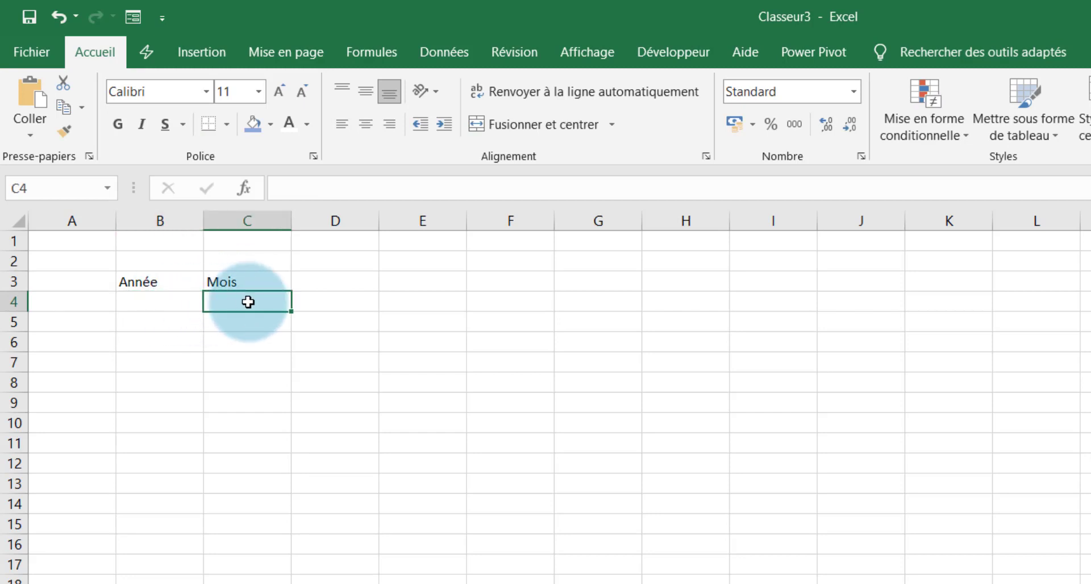
pyautogui.click(449, 52)
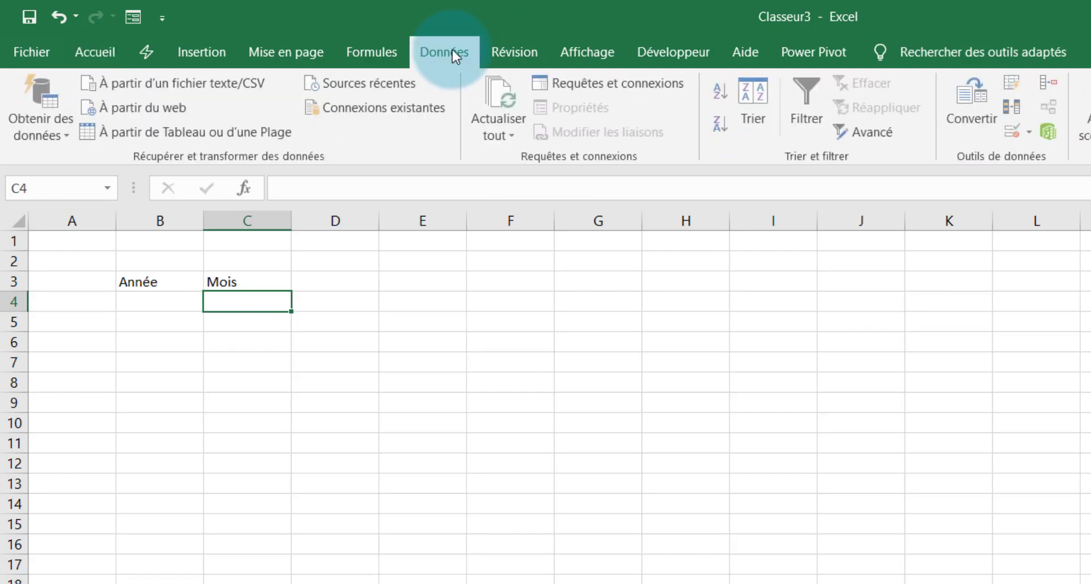
pyautogui.click(1027, 131)
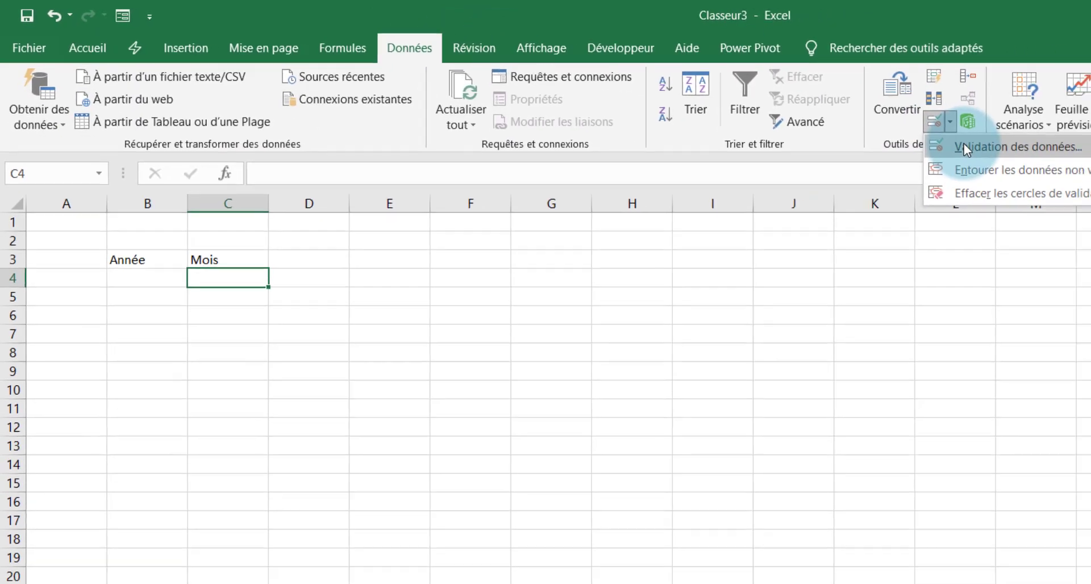
pyautogui.click(963, 146)
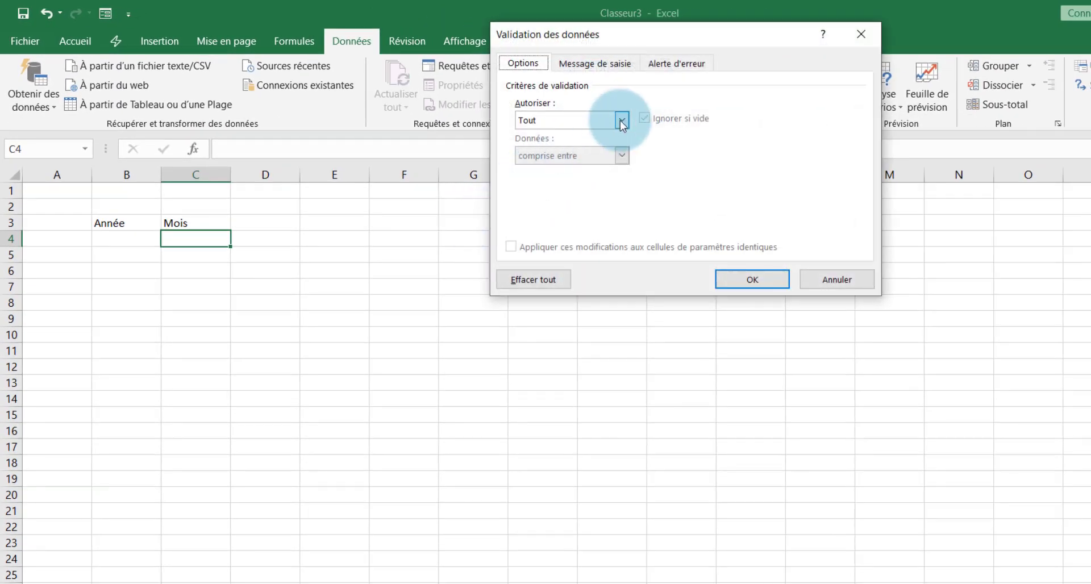
pyautogui.click(621, 120)
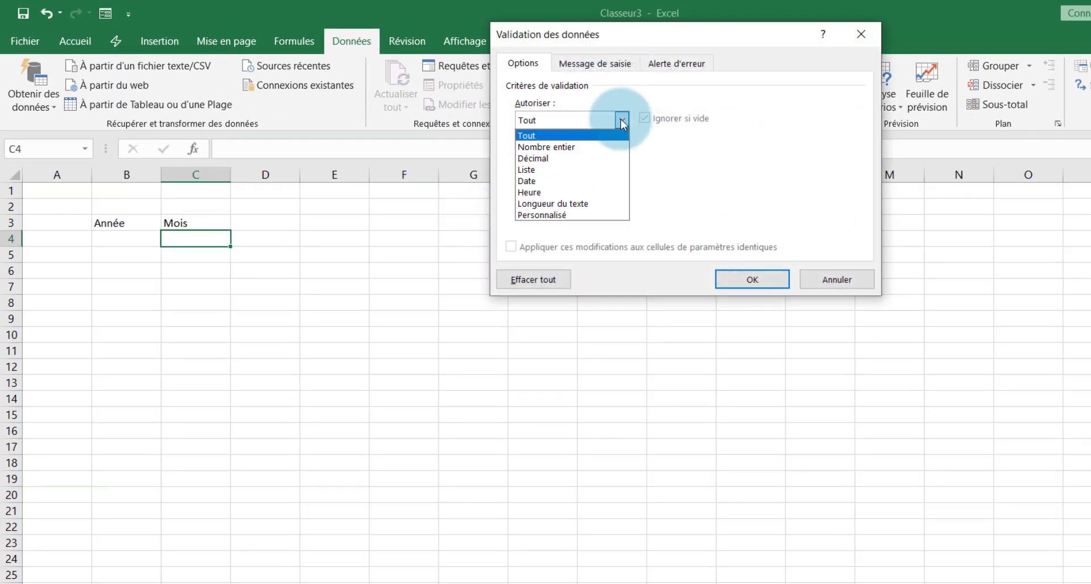
pyautogui.click(549, 170)
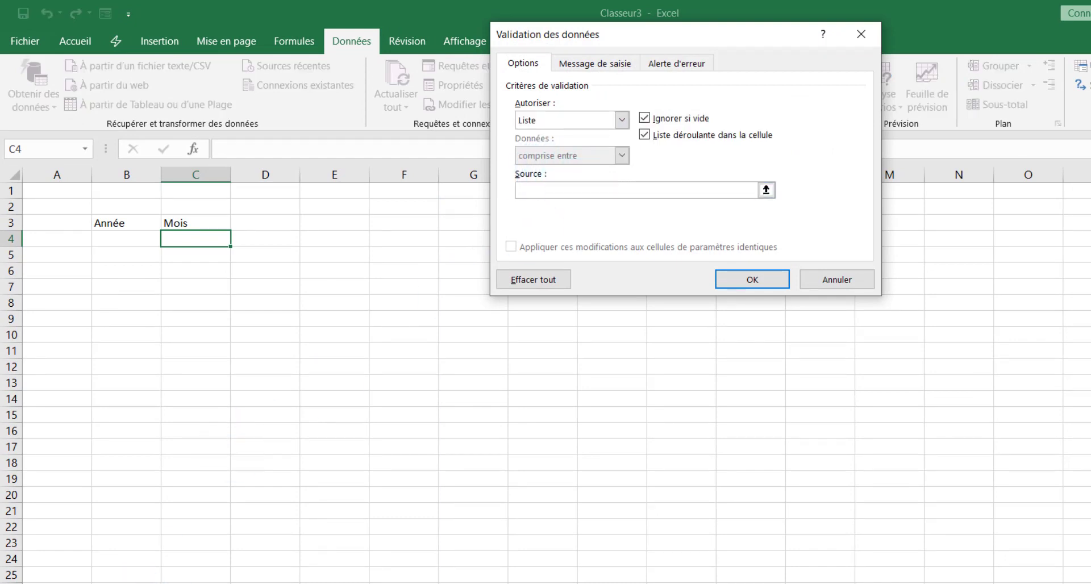
pyautogui.click(171, 582)
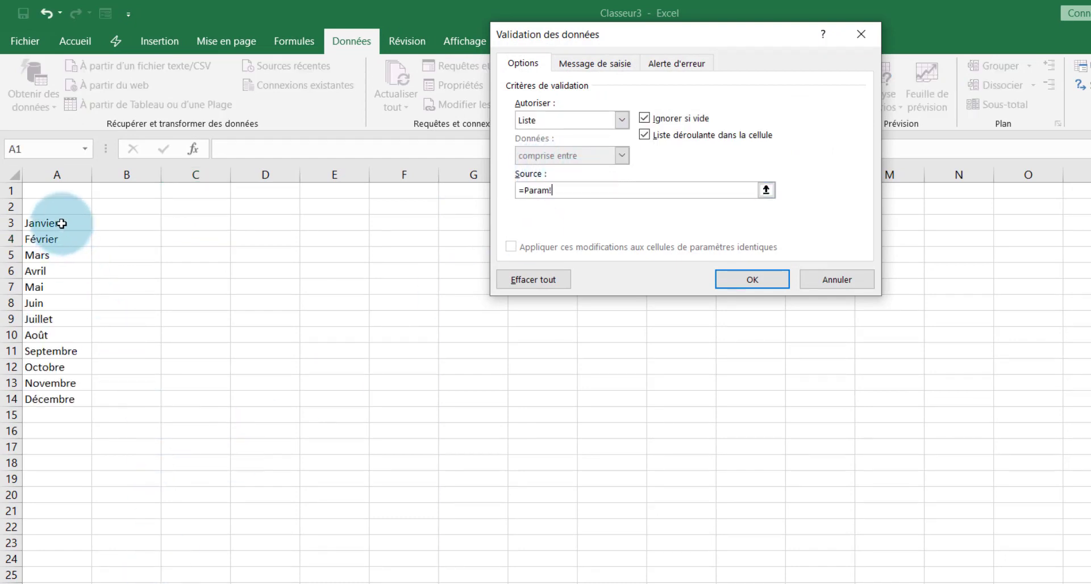
pyautogui.moveTo(62, 224); pyautogui.dragTo(61, 399)
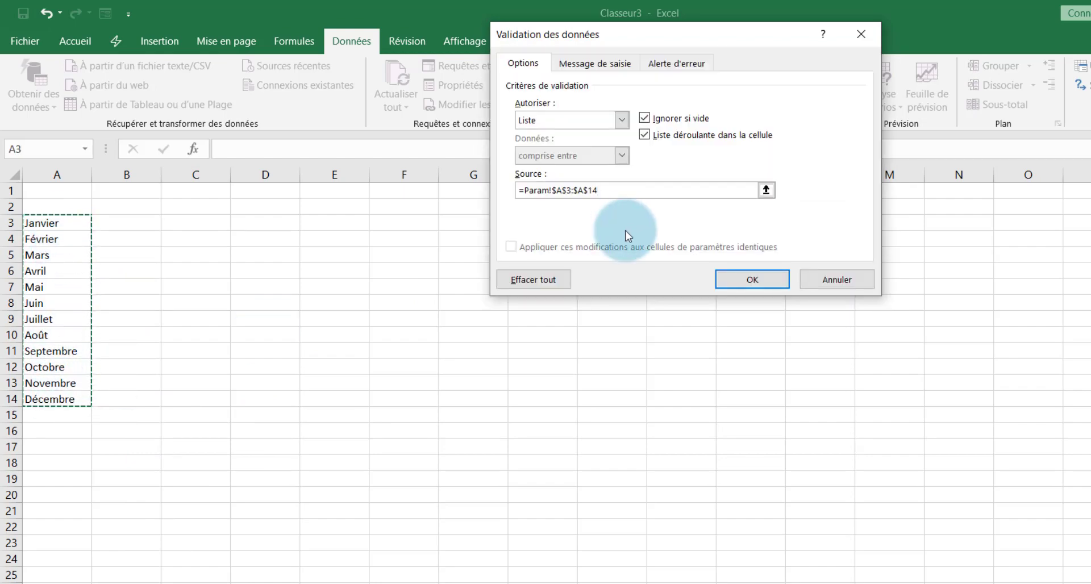
pyautogui.click(730, 279)
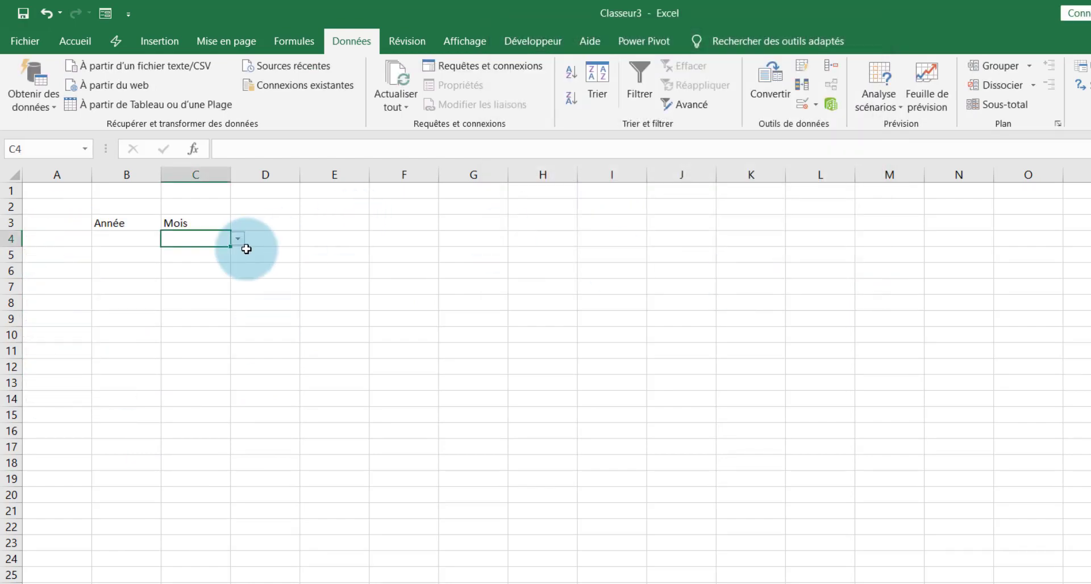
pyautogui.click(238, 239)
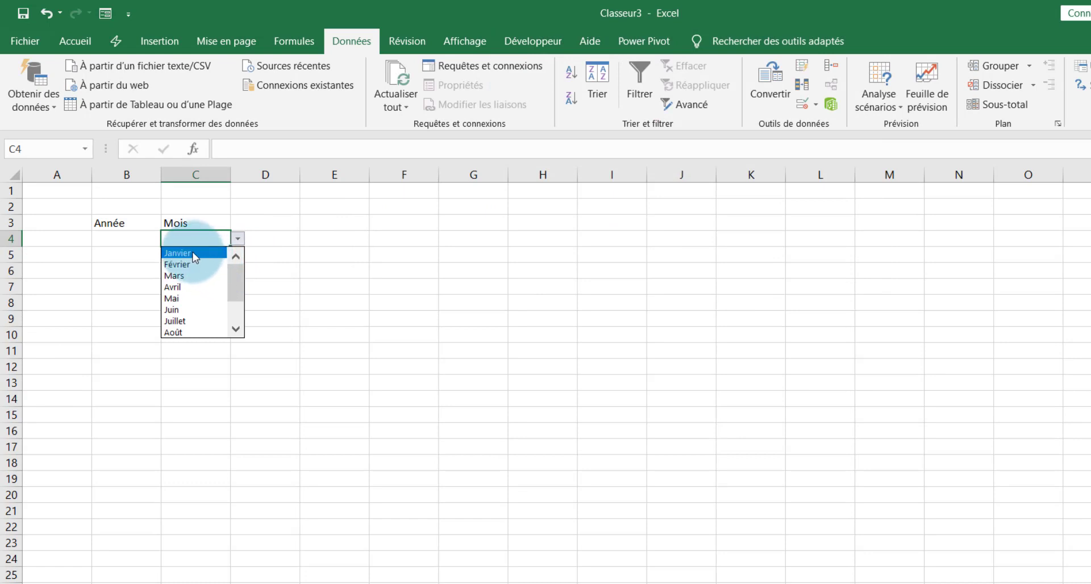
pyautogui.moveTo(232, 285); pyautogui.dragTo(236, 234)
# - Enter the year 2021 in B4, below the Année heading
pyautogui.click(125, 233)
pyautogui.click(125, 233)
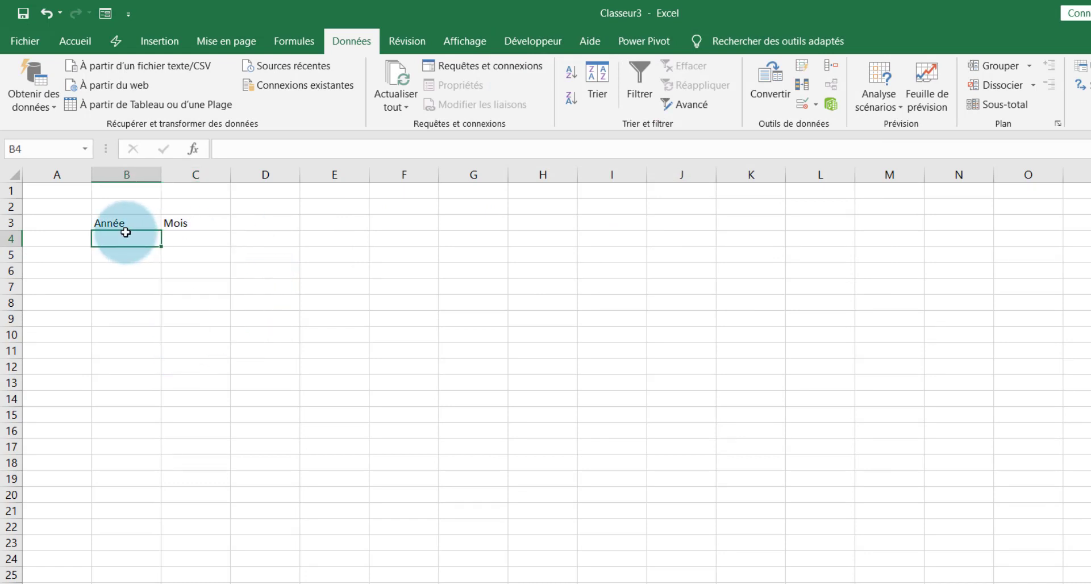
pyautogui.write('2021')
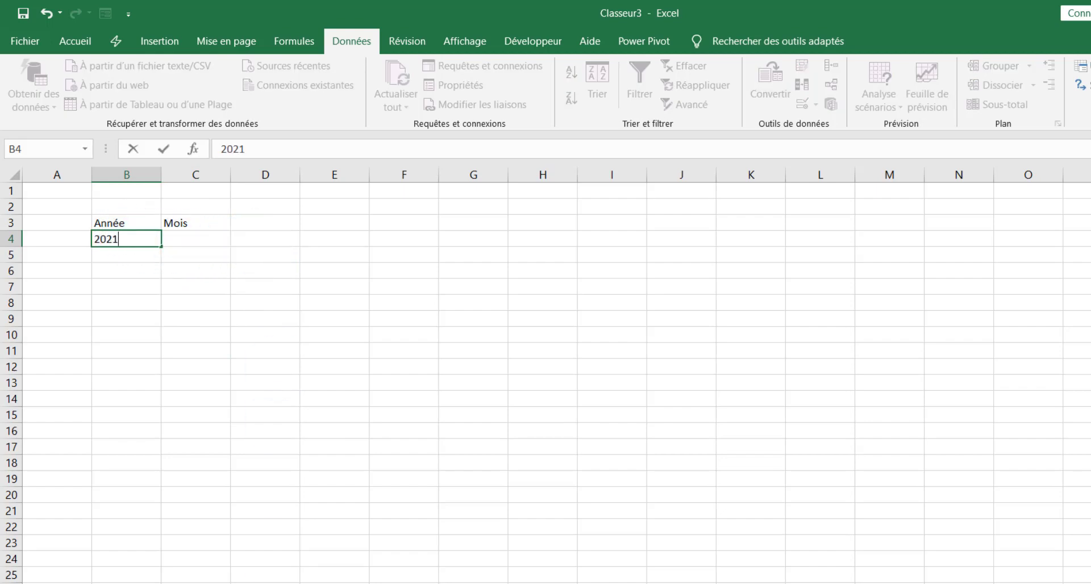
pyautogui.press('Tab')
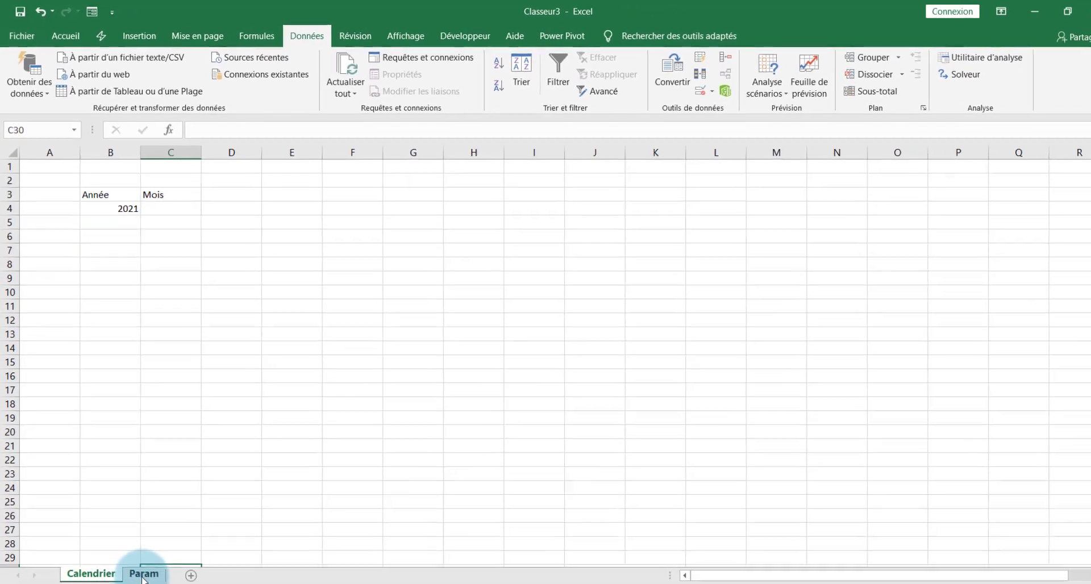
# - On the Param sheet, enter the labels 1er jr du mois in D3 and Fin du mois in D4
pyautogui.click(141, 573)
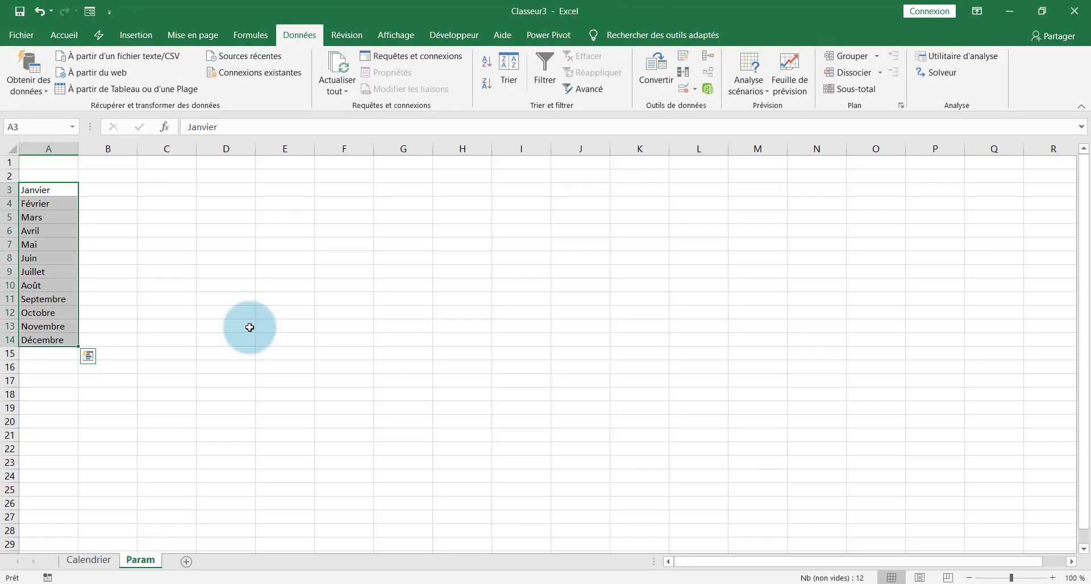
pyautogui.click(232, 191)
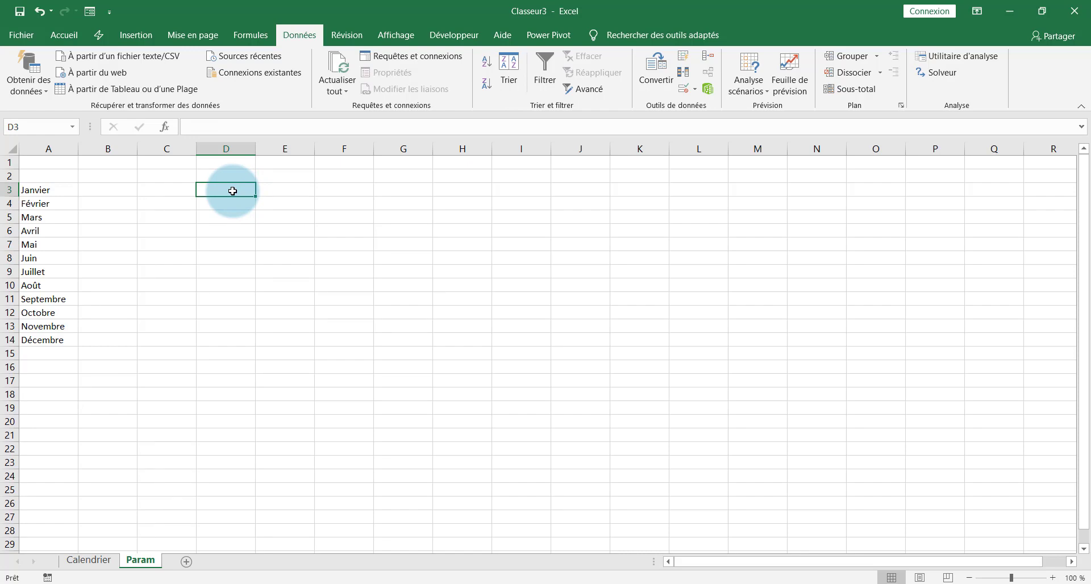
pyautogui.write('Date')
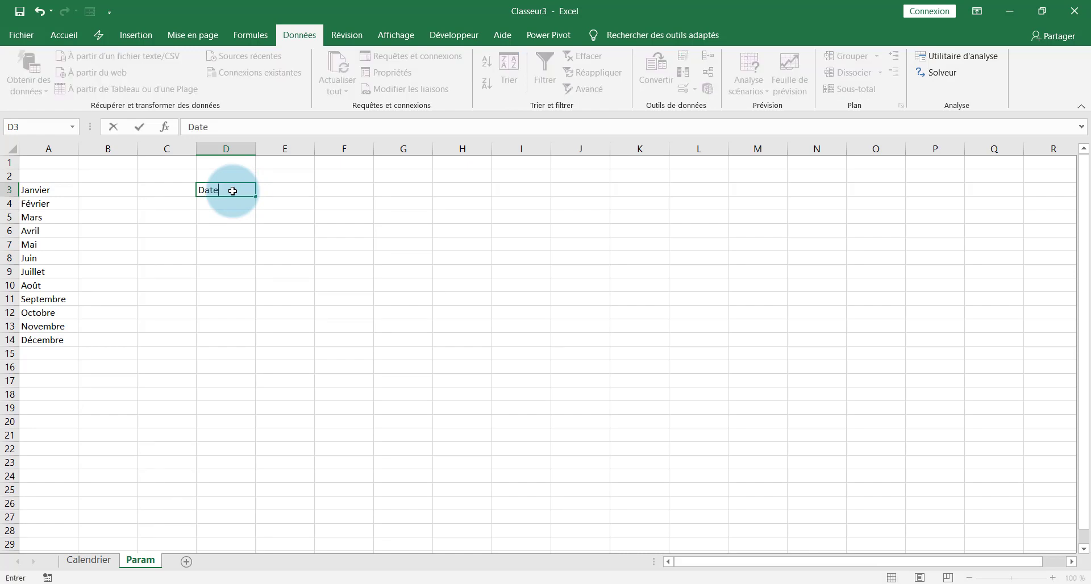
pyautogui.press('BackSpace')
pyautogui.press('BackSpace')
pyautogui.press('BackSpace')
pyautogui.press('BackSpace')
pyautogui.write('1er jou')
pyautogui.press('BackSpace')
pyautogui.press('BackSpace')
pyautogui.write('du moi')
pyautogui.press('Return')
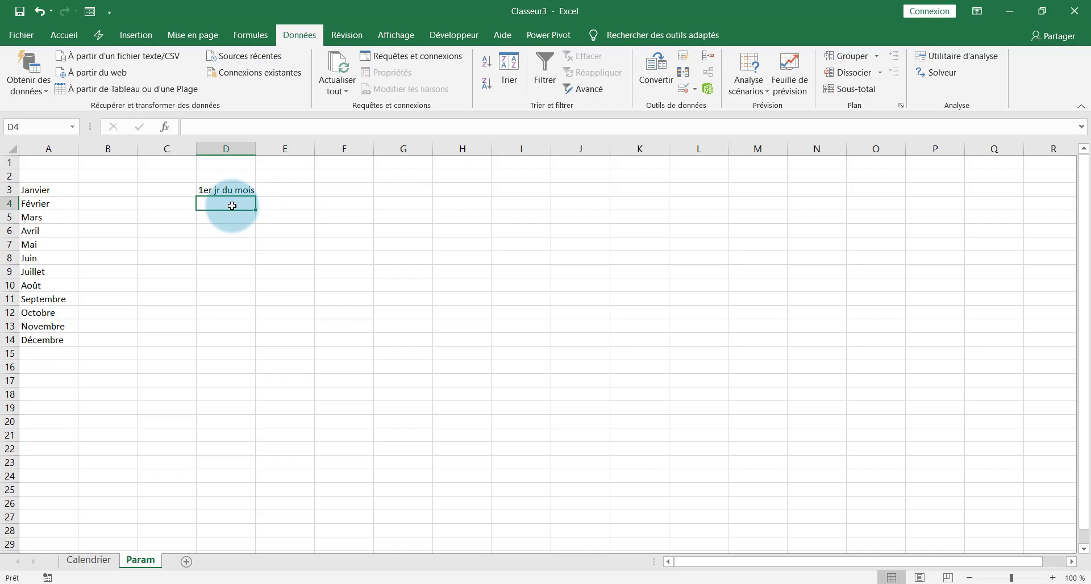
pyautogui.write('Fin ')
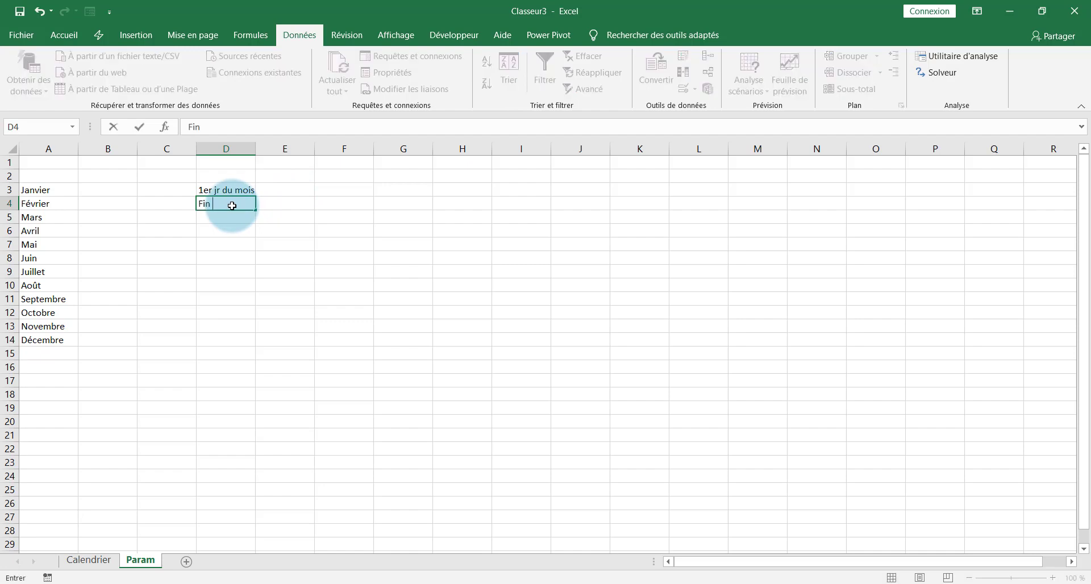
pyautogui.write('du mois')
# - Begin a DATE formula in E3 of the Param sheet, using the absolute reference Calendrier!$B$4 as the year
pyautogui.click(285, 189)
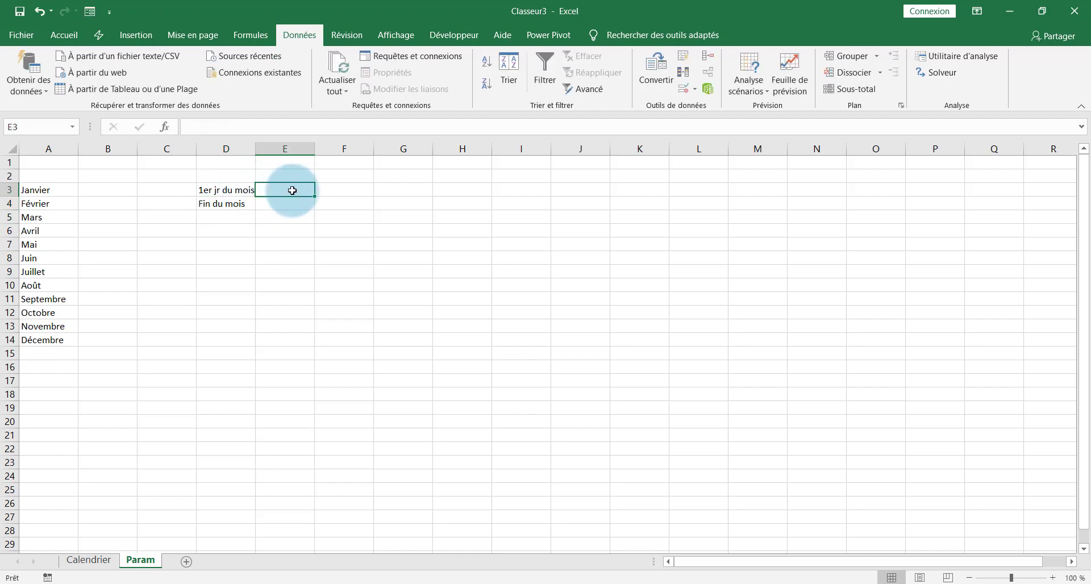
pyautogui.write('=Date')
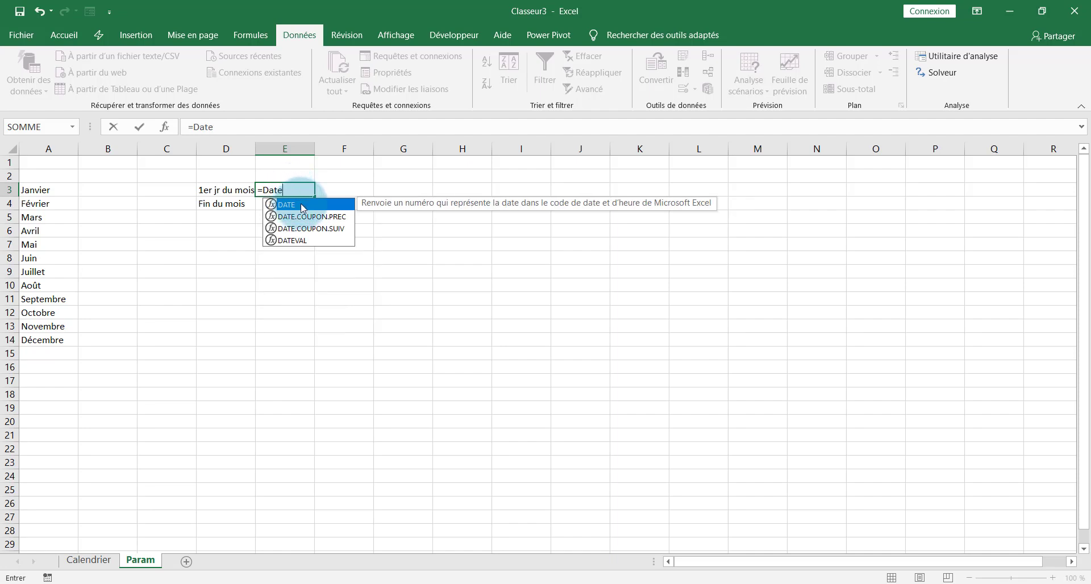
pyautogui.doubleClick(295, 205)
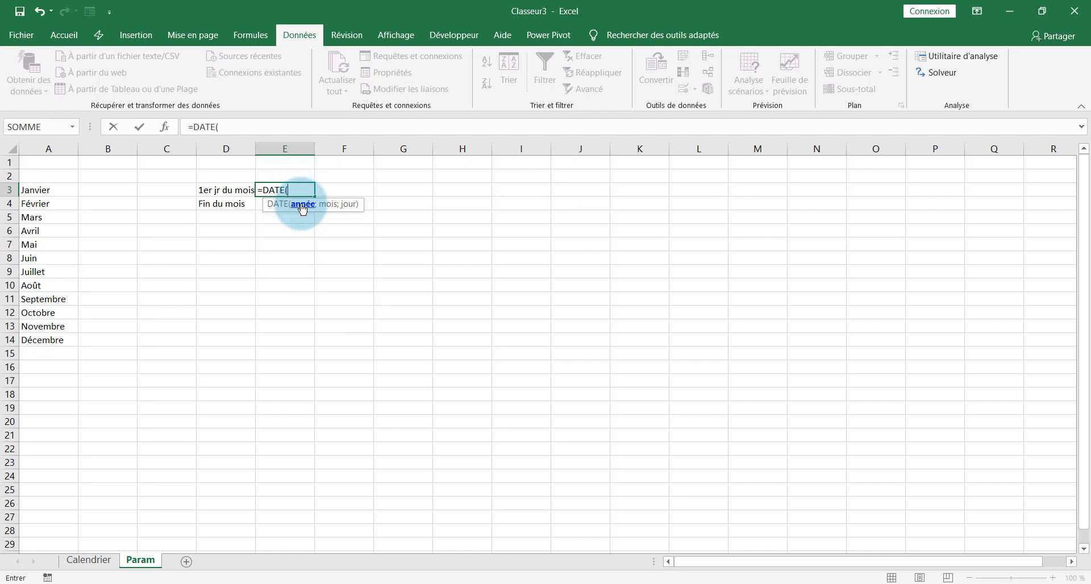
pyautogui.click(88, 562)
pyautogui.click(117, 204)
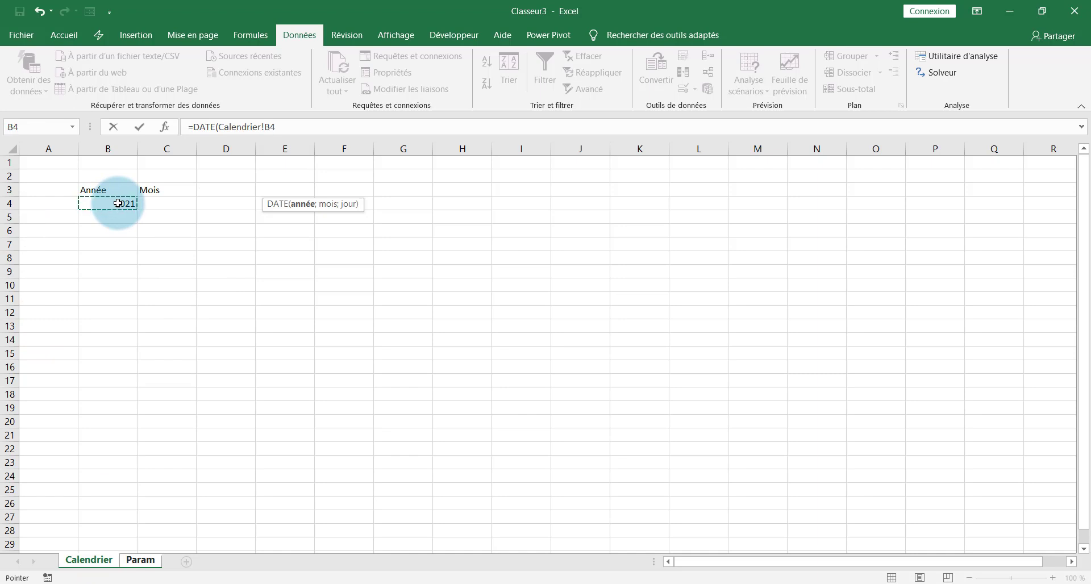
pyautogui.moveTo(293, 128); pyautogui.dragTo(267, 126)
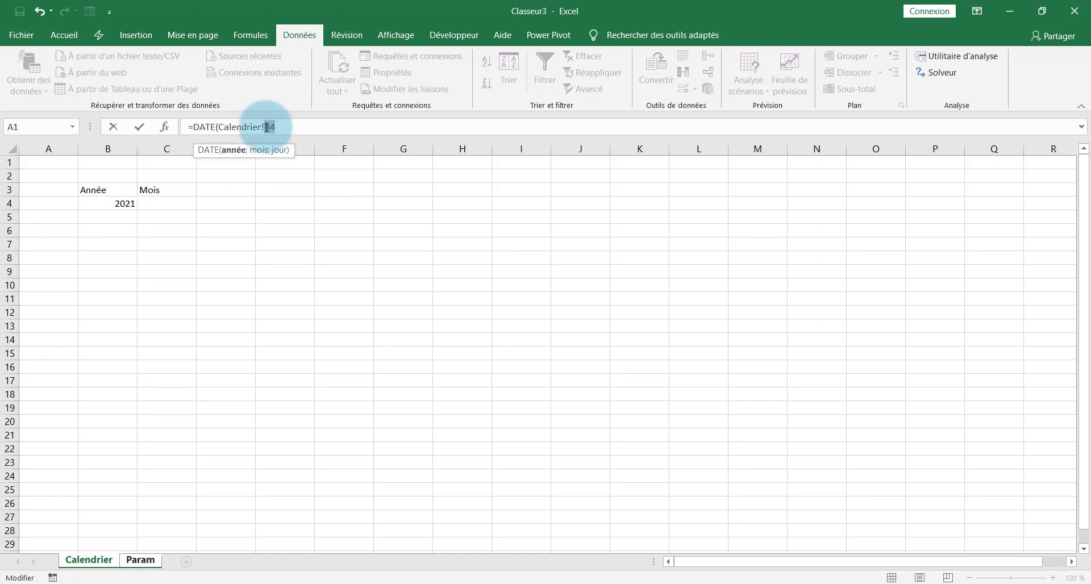
pyautogui.press('F4')
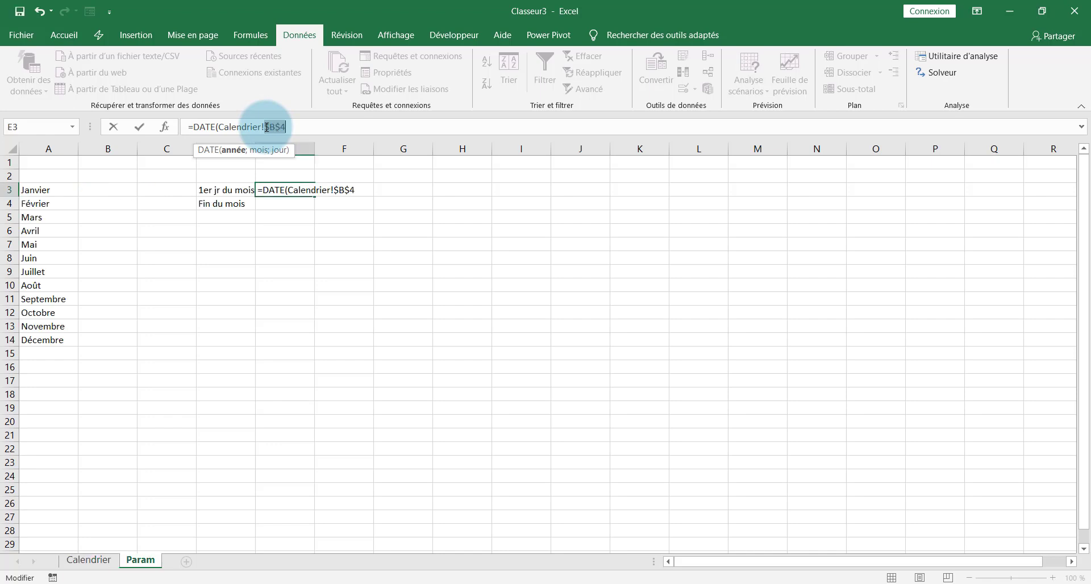
pyautogui.click(323, 128)
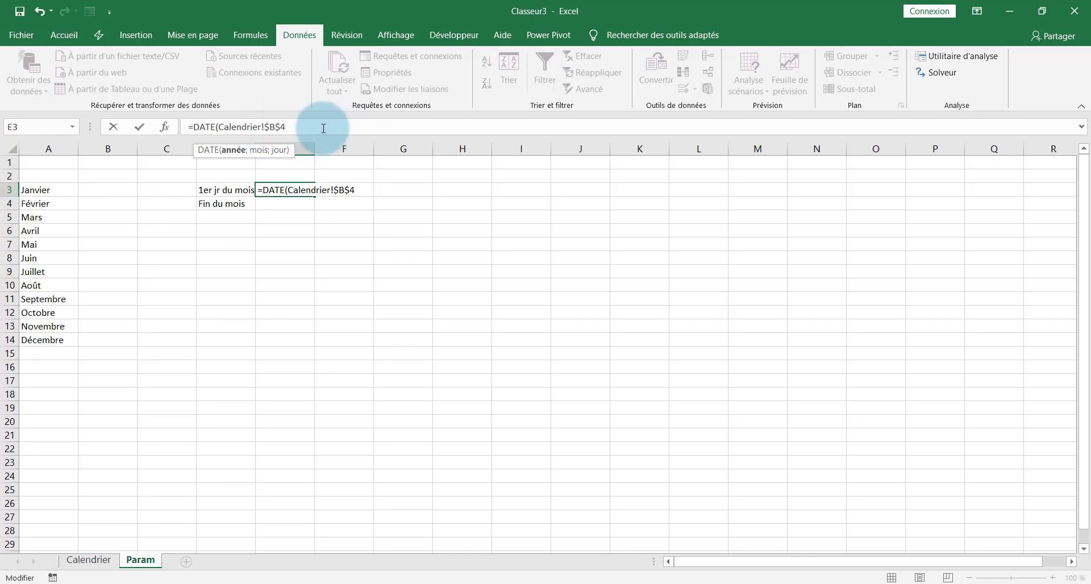
# - Insert an EQUIV function as the month argument of the DATE formula, with Calendrier!$C$4 as the absolute lookup value
pyautogui.write(';Equi')
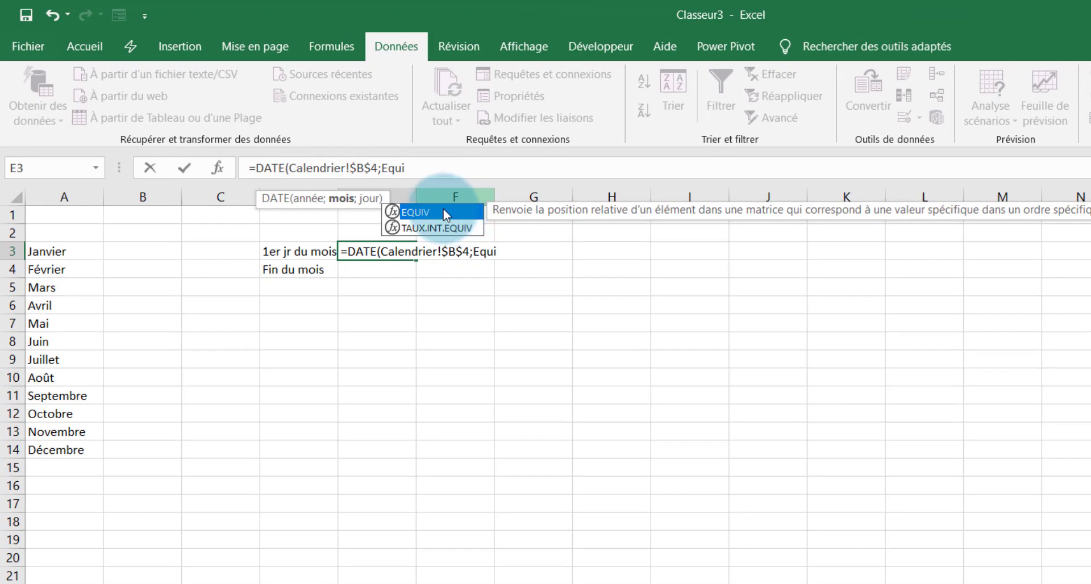
pyautogui.doubleClick(460, 213)
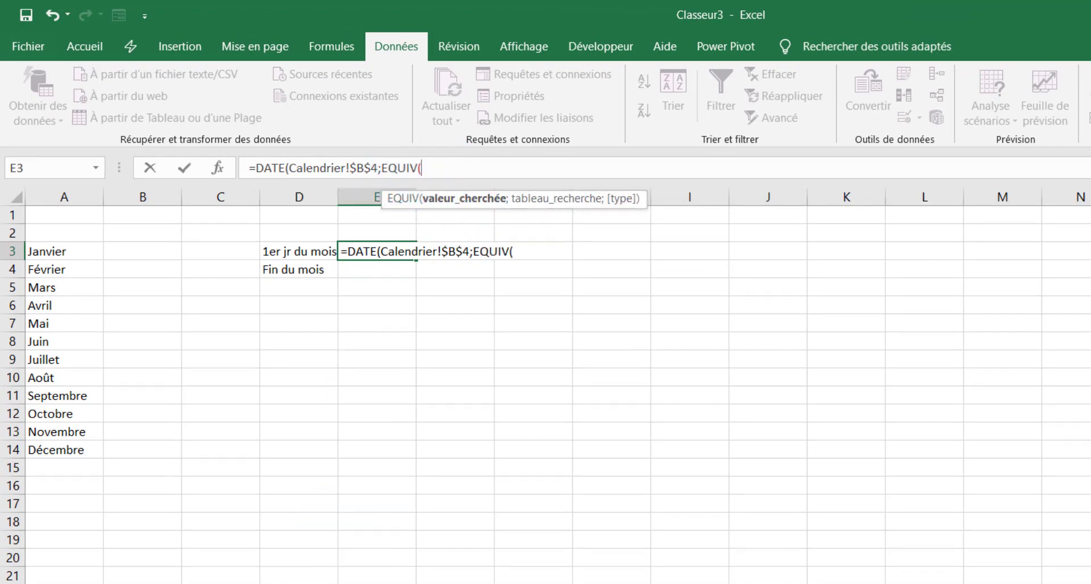
pyautogui.hotkey('ctrl', 'pageup')
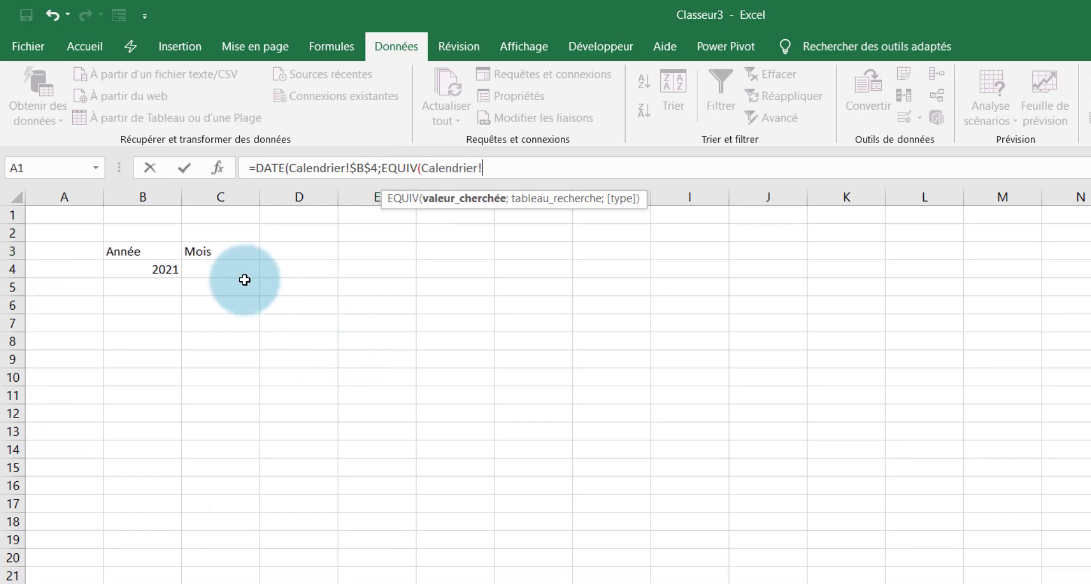
pyautogui.click(229, 271)
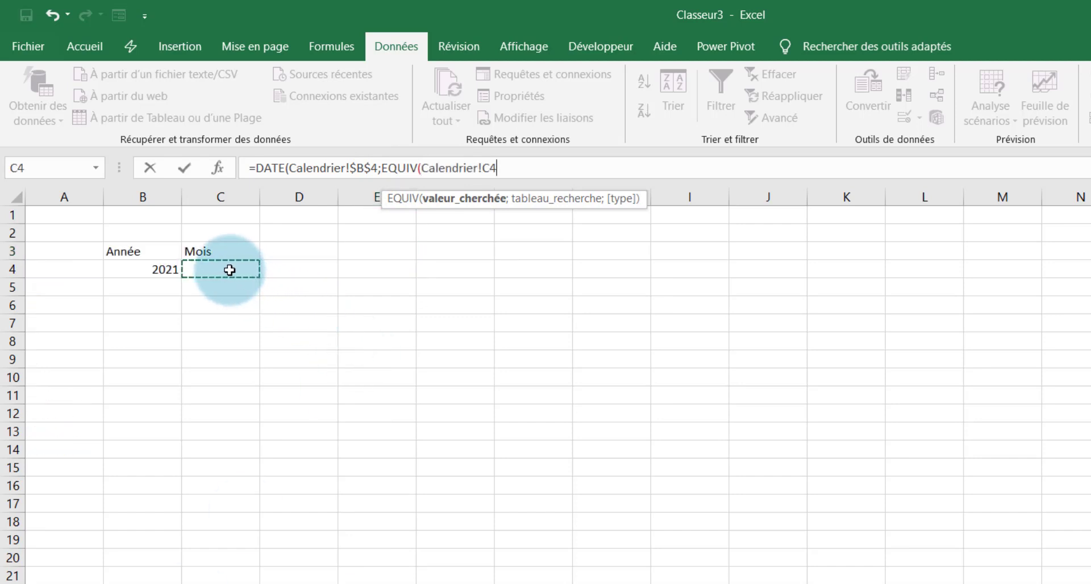
pyautogui.moveTo(496, 168); pyautogui.dragTo(488, 168)
pyautogui.press('F4')
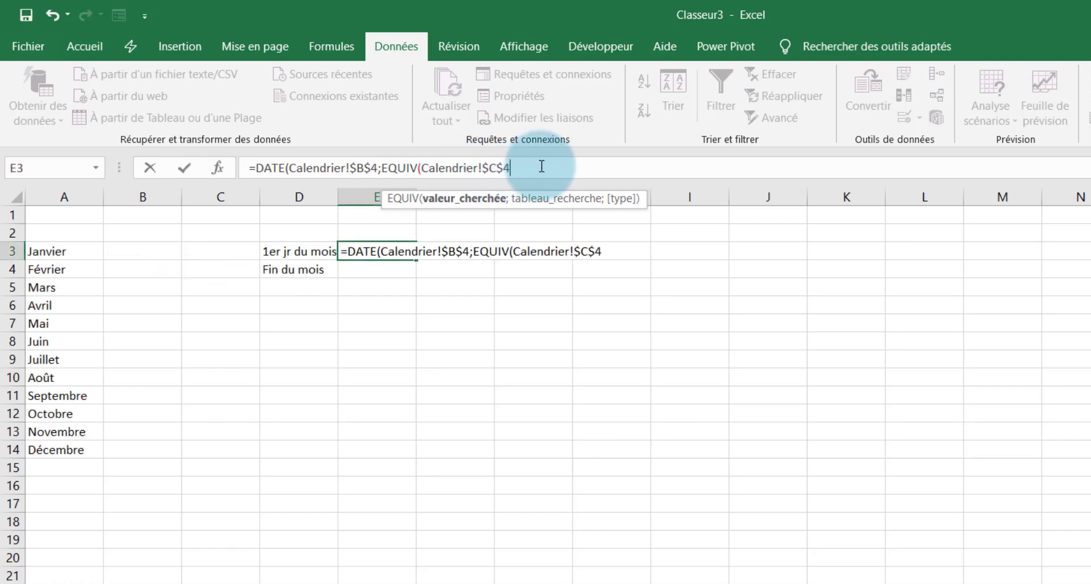
# - Complete EQUIV with the range Param!A3:A14 and exact match 0, and finish the DATE formula with 1 as the day
pyautogui.write(';')
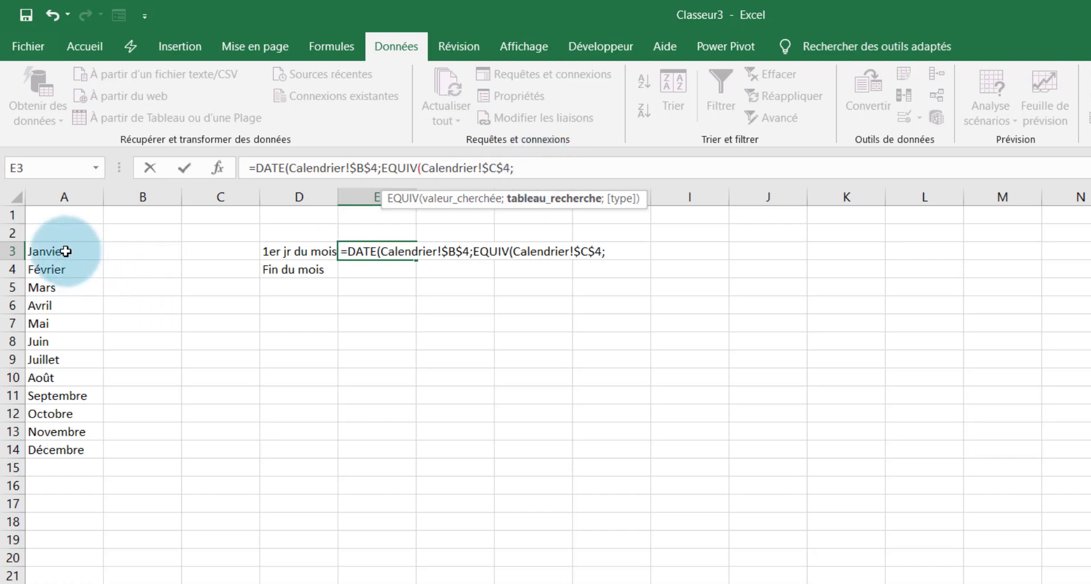
pyautogui.moveTo(66, 251); pyautogui.dragTo(63, 442)
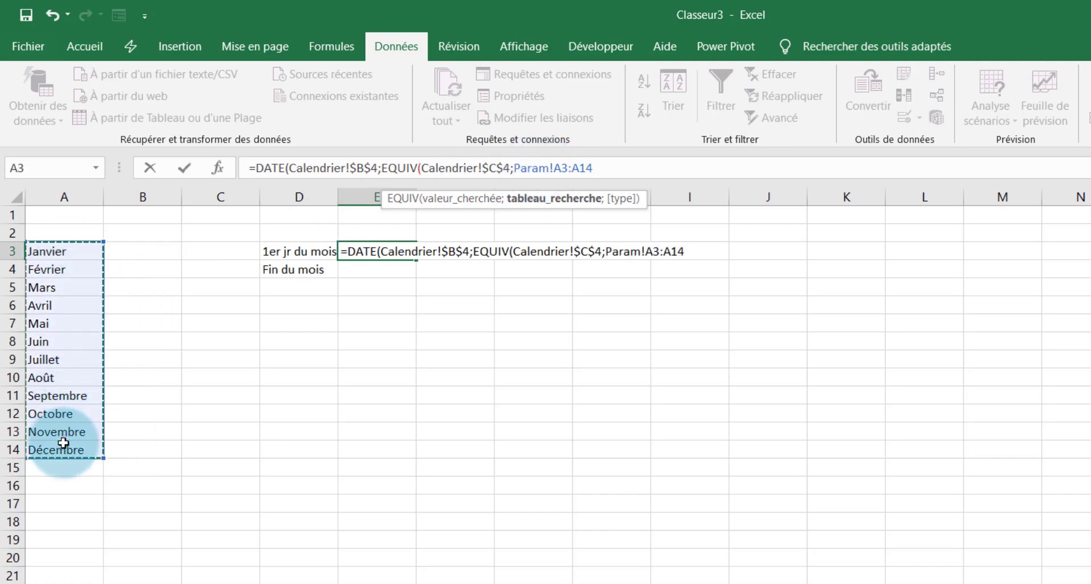
pyautogui.click(611, 169)
pyautogui.write(';')
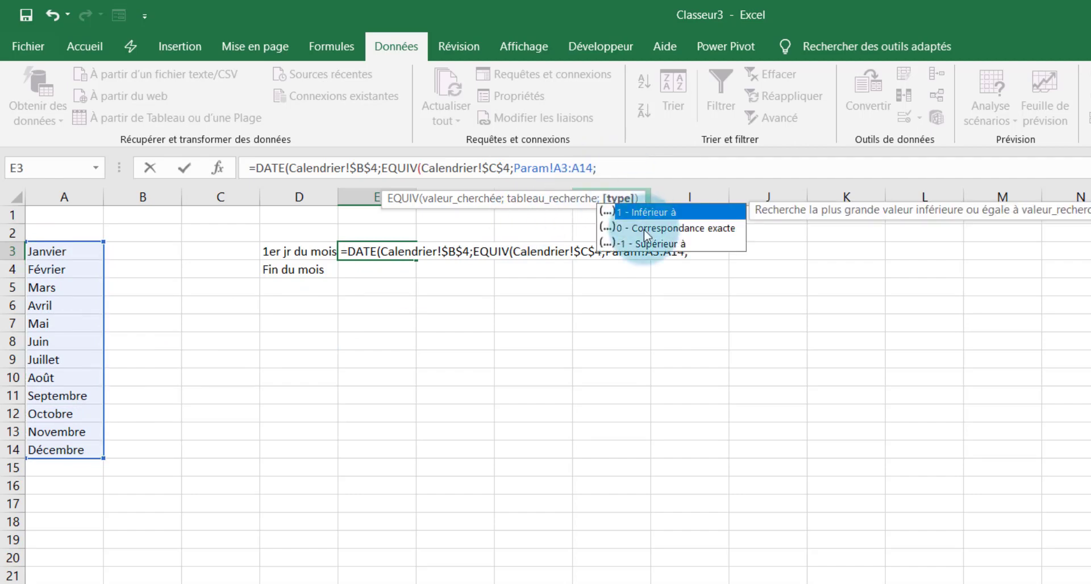
pyautogui.doubleClick(665, 230)
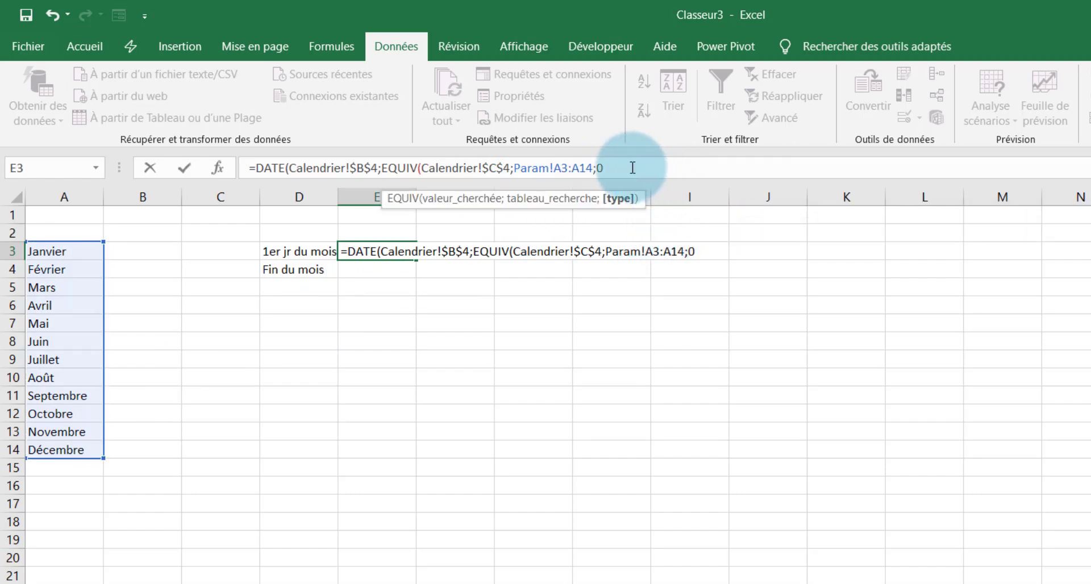
pyautogui.write('))')
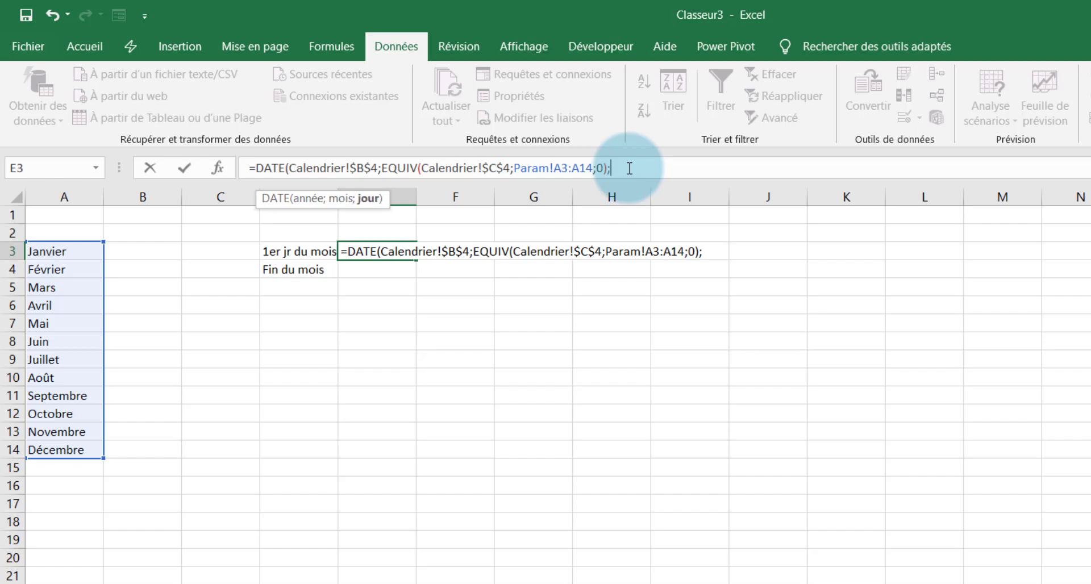
pyautogui.write(';1)')
pyautogui.press('Return')
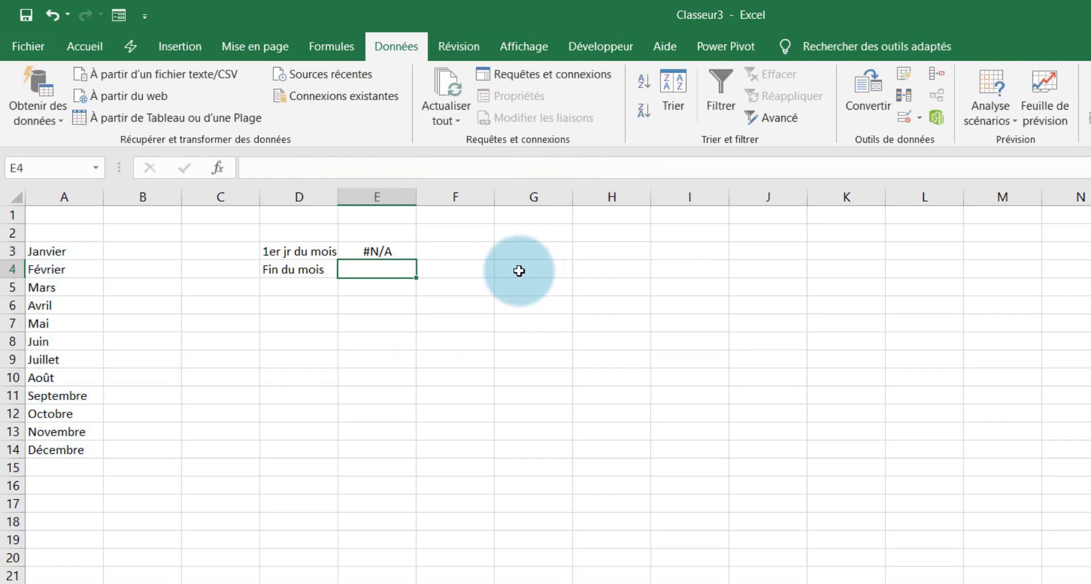
# - On the Calendrier sheet, choose Janvier from the month drop-down list in C4
pyautogui.click(392, 249)
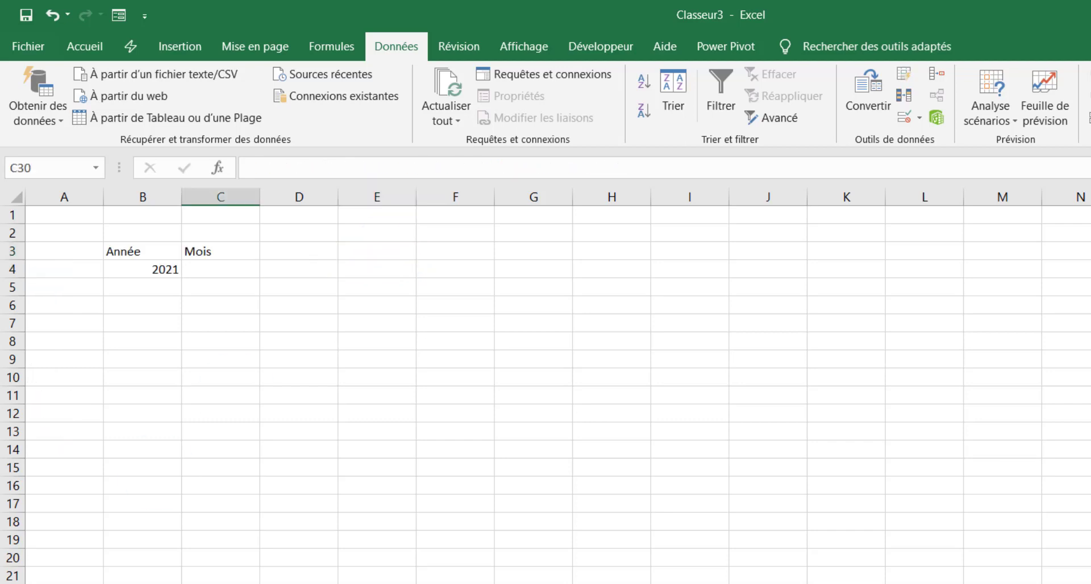
pyautogui.click(222, 267)
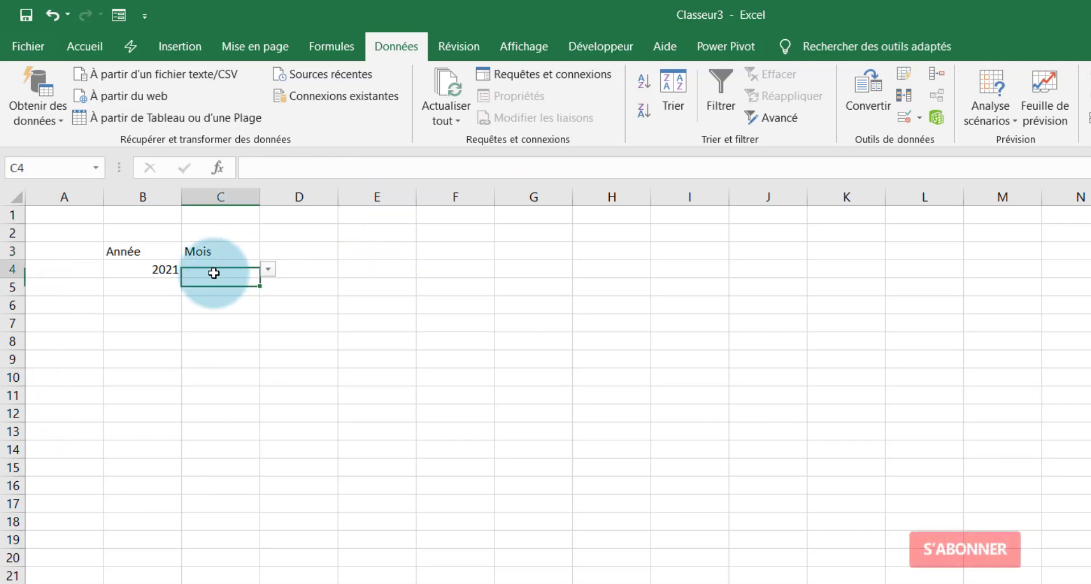
pyautogui.click(268, 270)
pyautogui.click(222, 284)
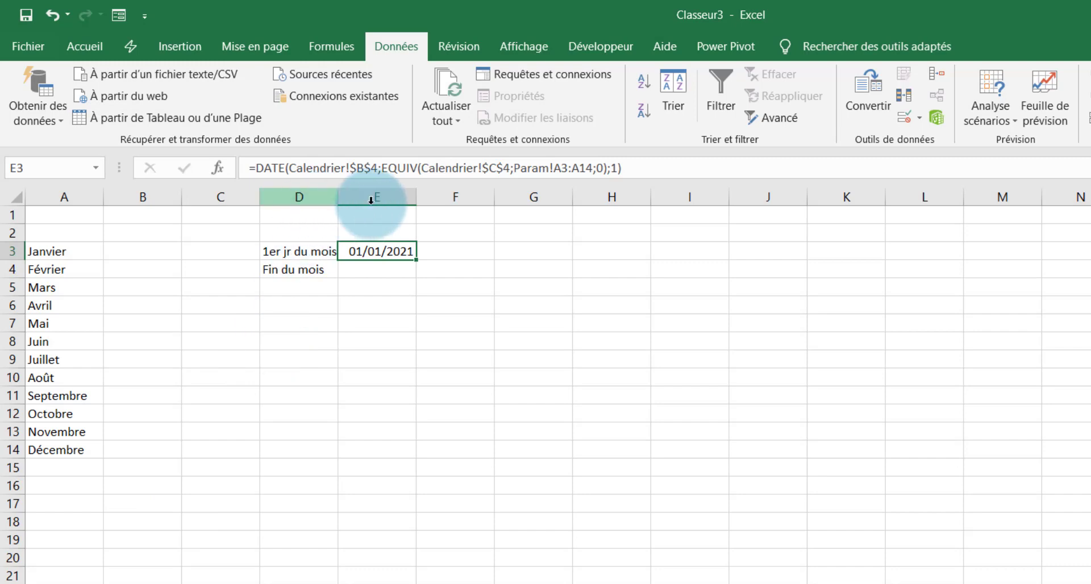
# - Wrap the DATE formula in E3 of the Param sheet in SIERREUR, with "" as the value if an error occurs
pyautogui.click(253, 168)
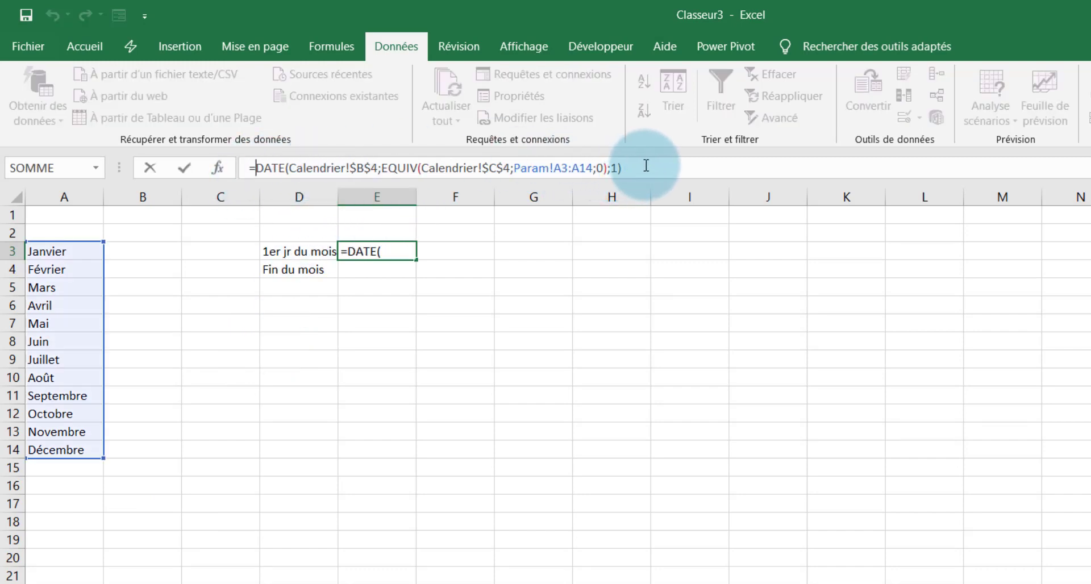
pyautogui.write('SI')
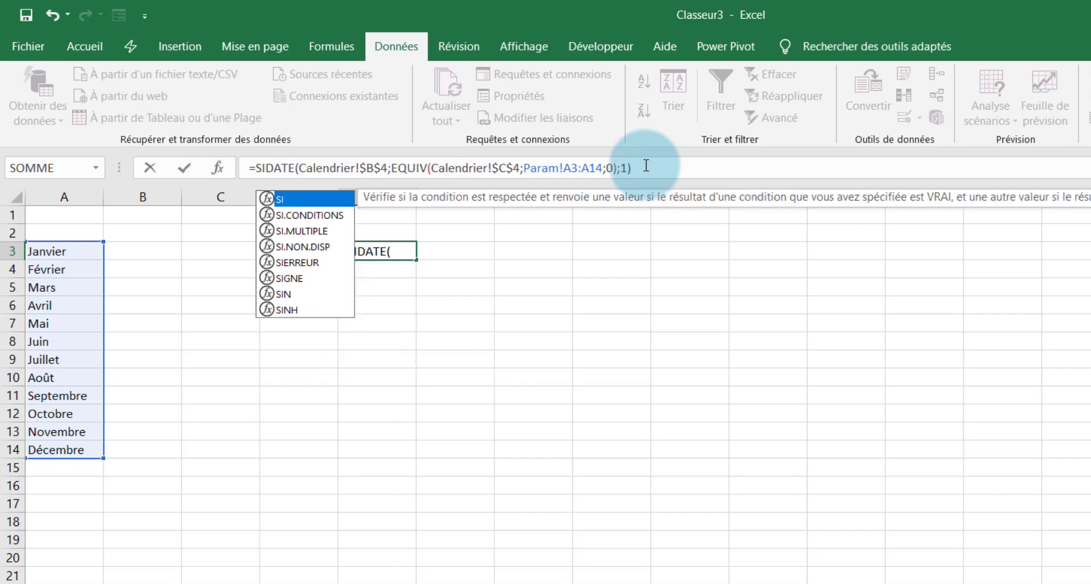
pyautogui.click(321, 261)
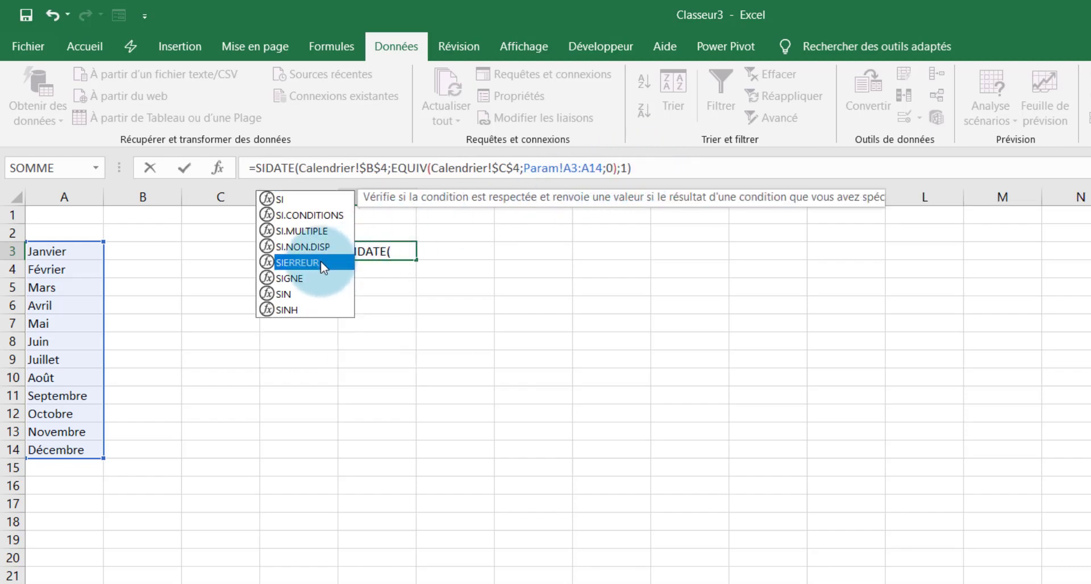
pyautogui.doubleClick(321, 260)
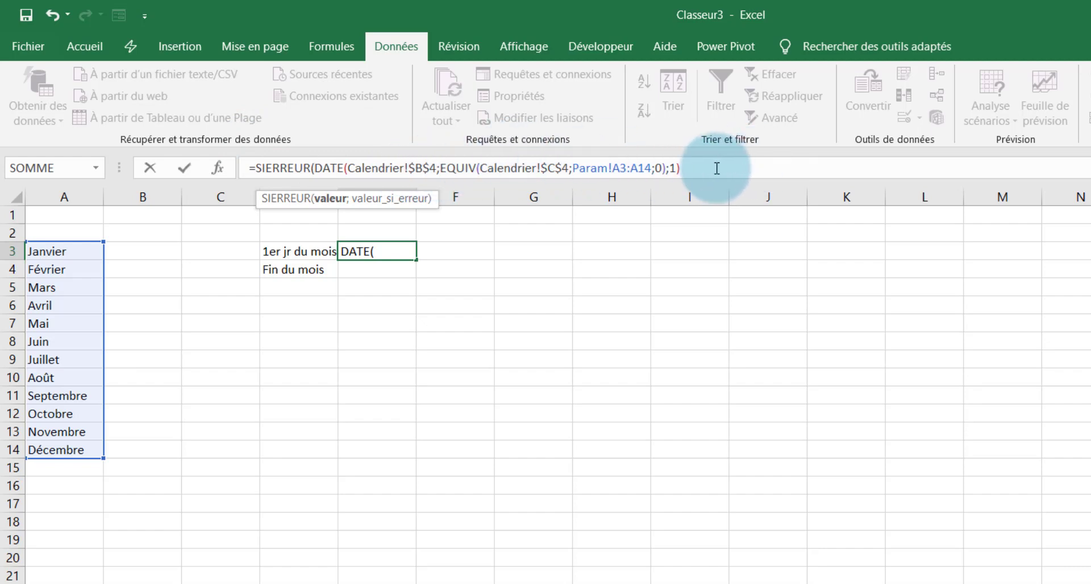
pyautogui.write(';')
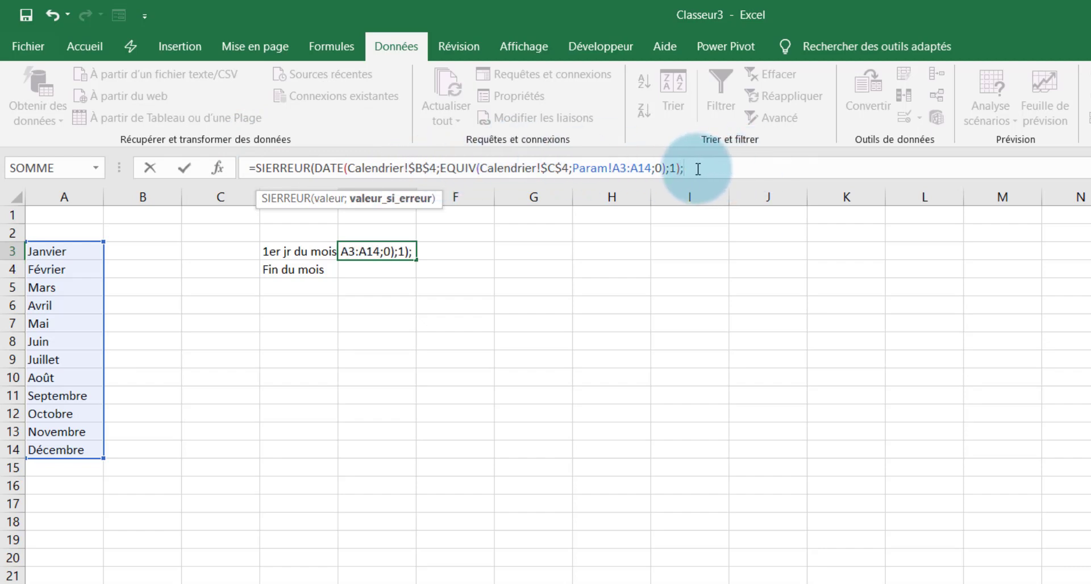
pyautogui.write('"")')
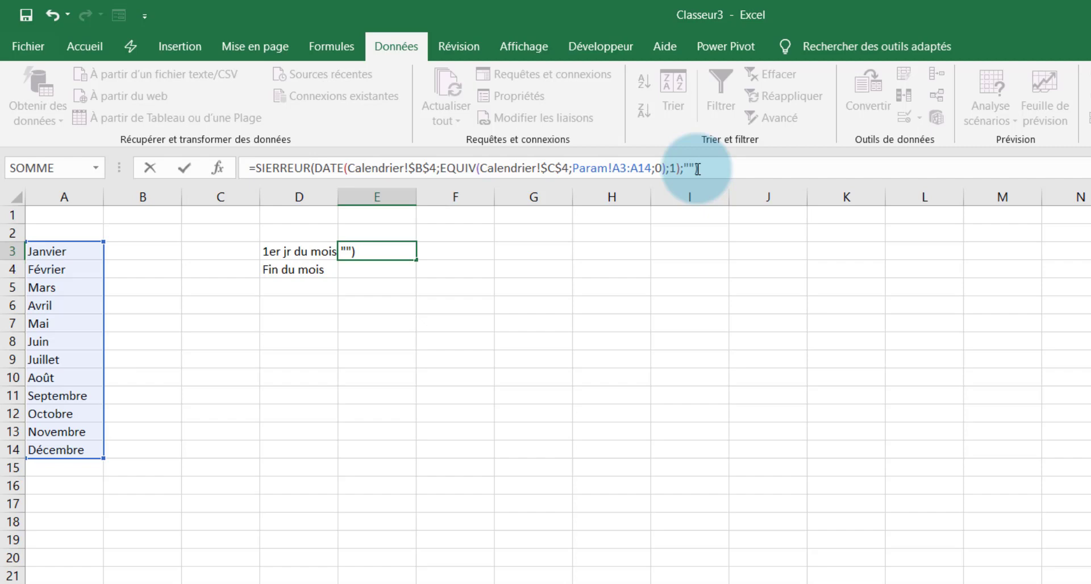
pyautogui.press('Return')
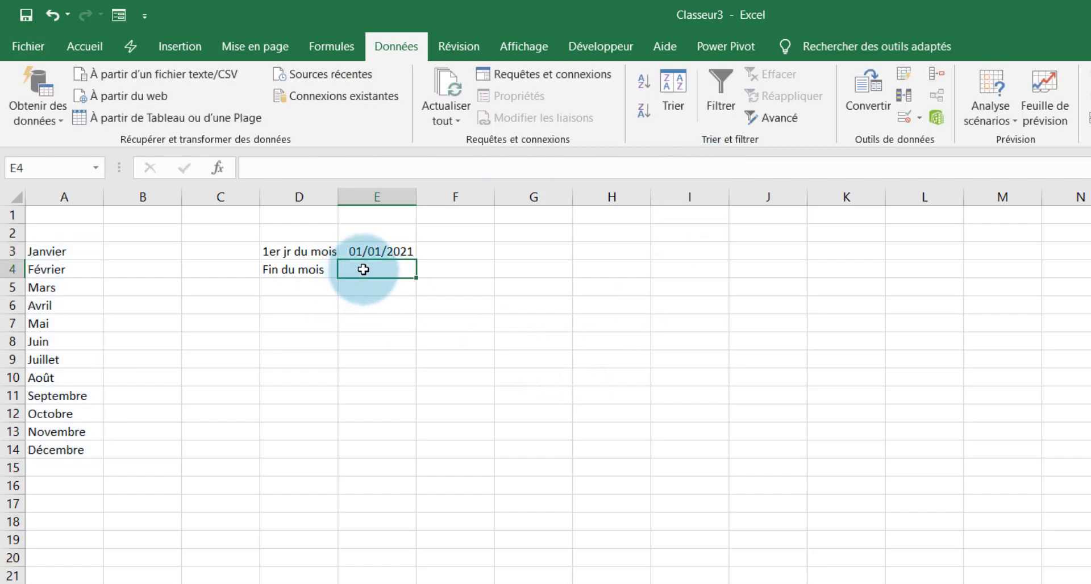
# - Enter the formula =FIN.MOIS(E3;0) in E4 of the Param sheet to calculate the end of the month
pyautogui.write('=Fin')
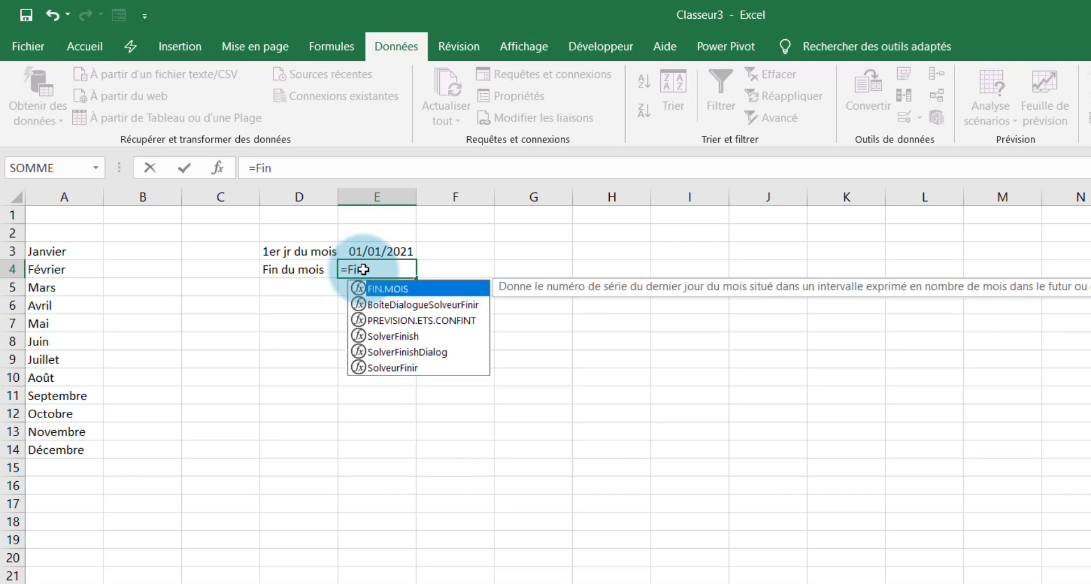
pyautogui.doubleClick(393, 290)
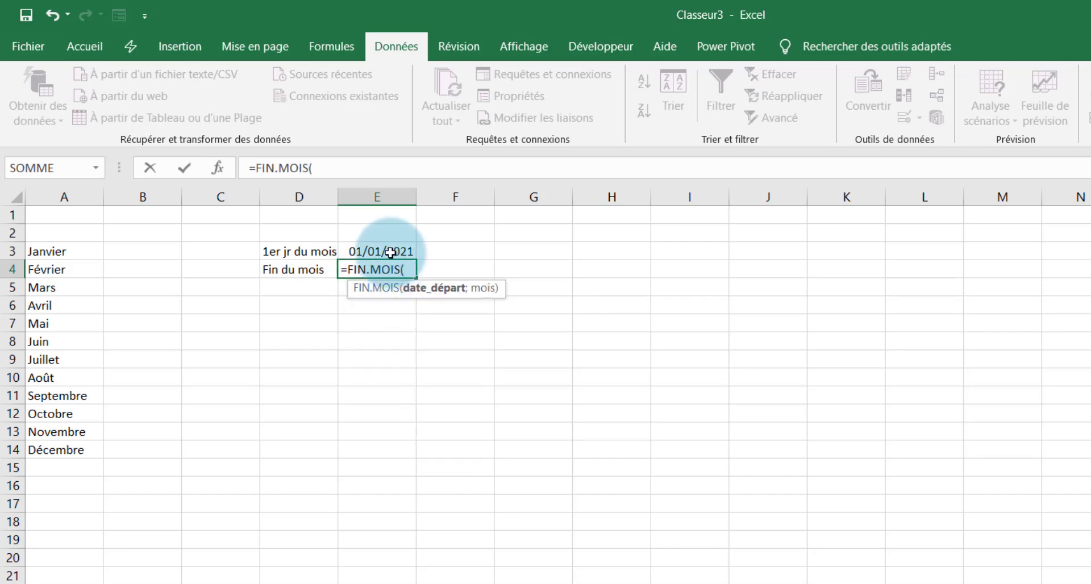
pyautogui.click(391, 252)
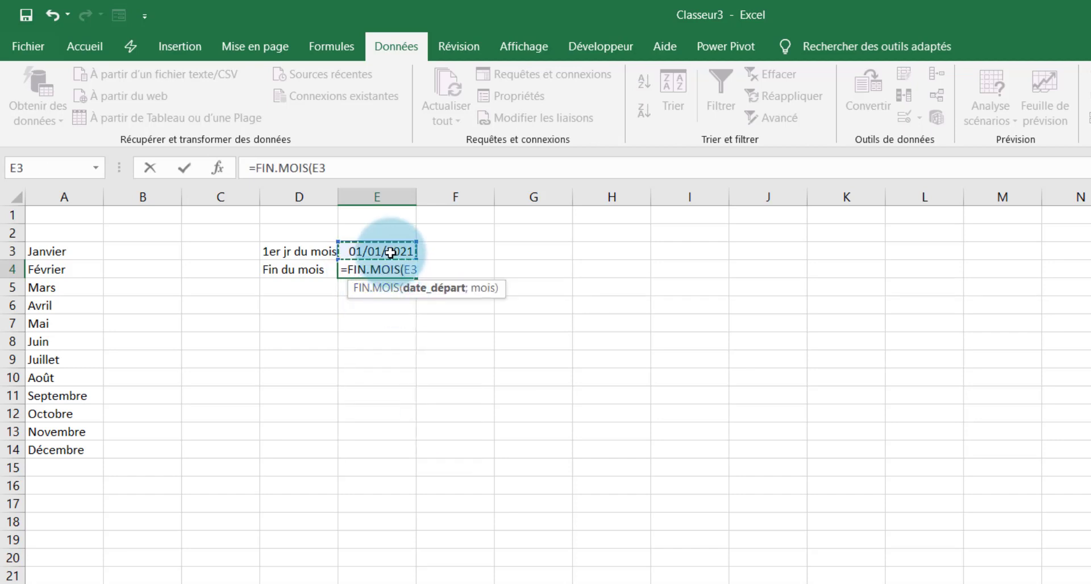
pyautogui.write(')')
pyautogui.press('Return')
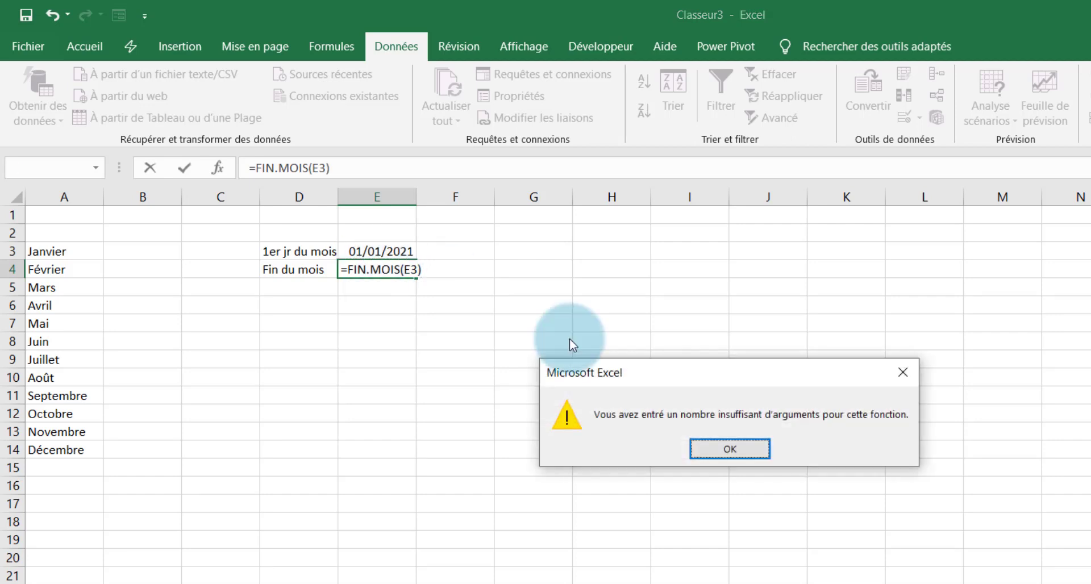
pyautogui.click(749, 452)
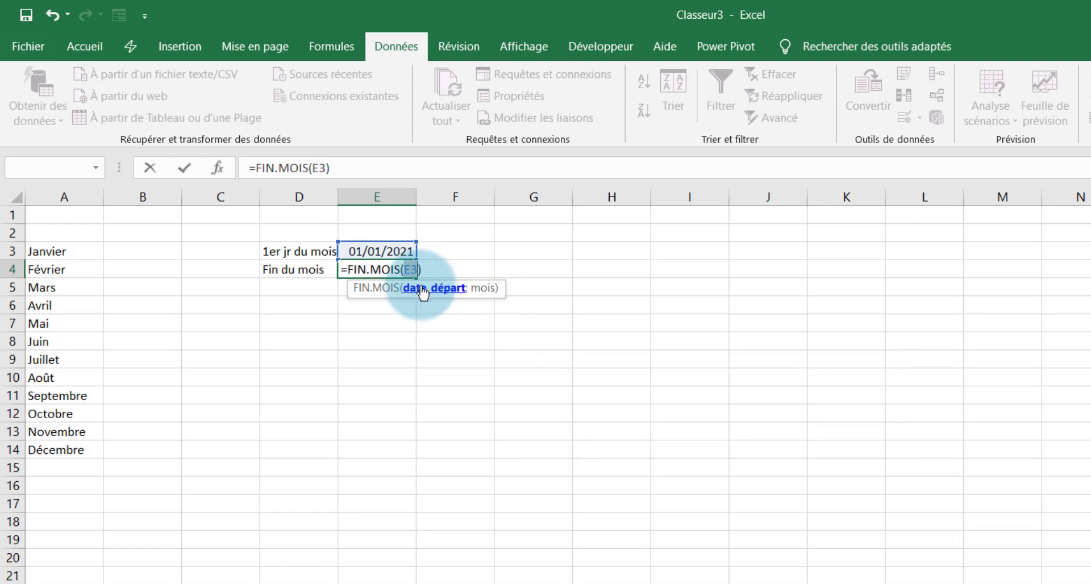
pyautogui.click(327, 166)
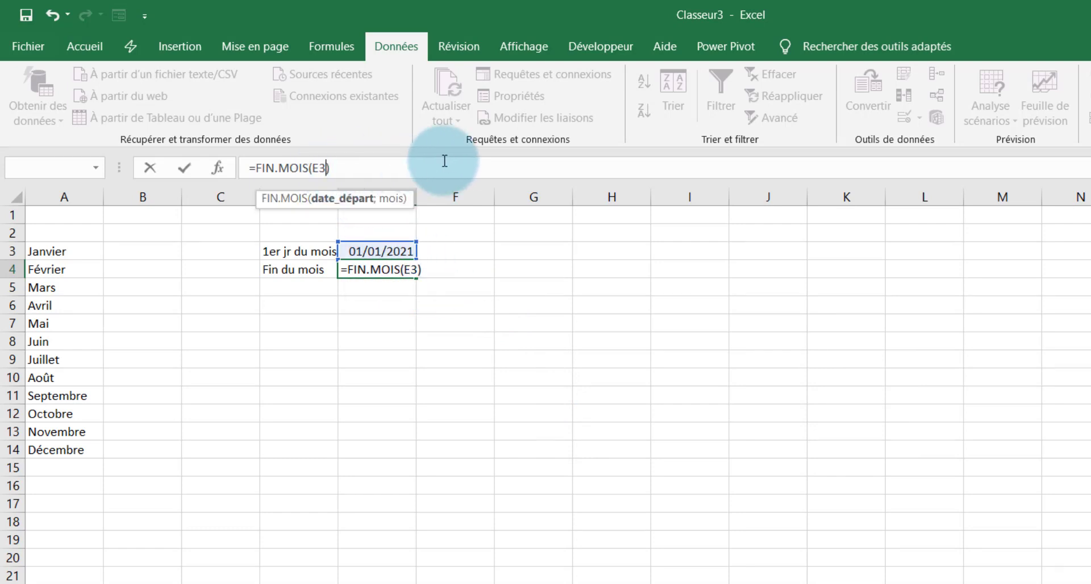
pyautogui.write(';')
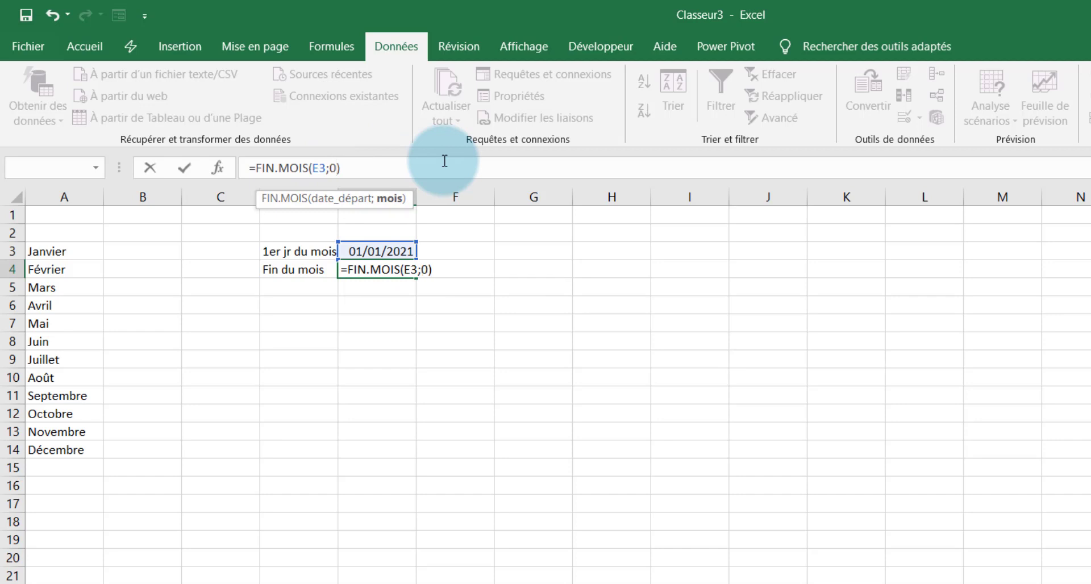
pyautogui.write('0)')
pyautogui.press('Return')
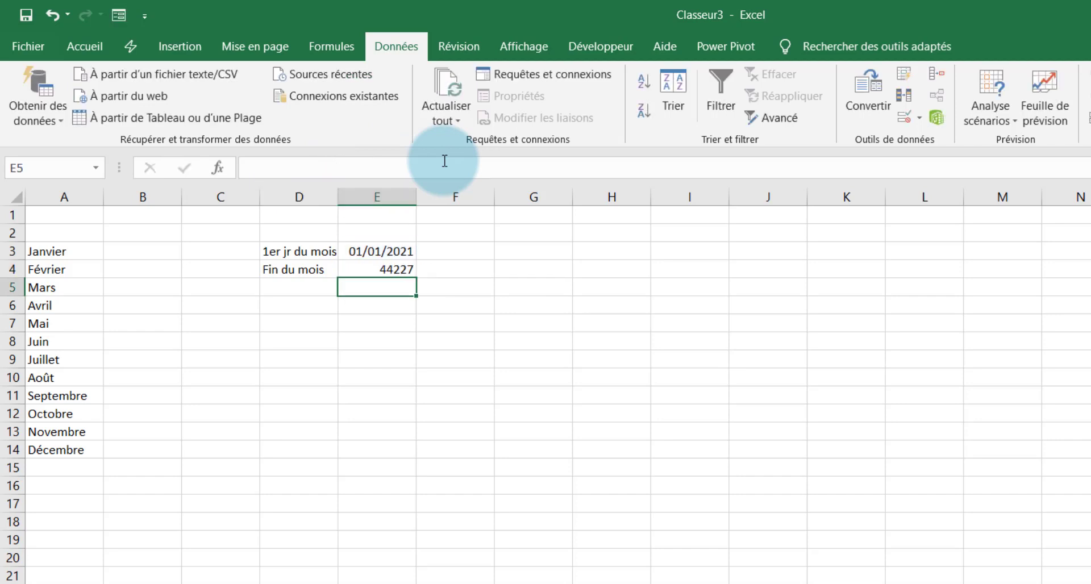
# - Apply the Date courte number format to the end-of-month cell E4
pyautogui.click(394, 269)
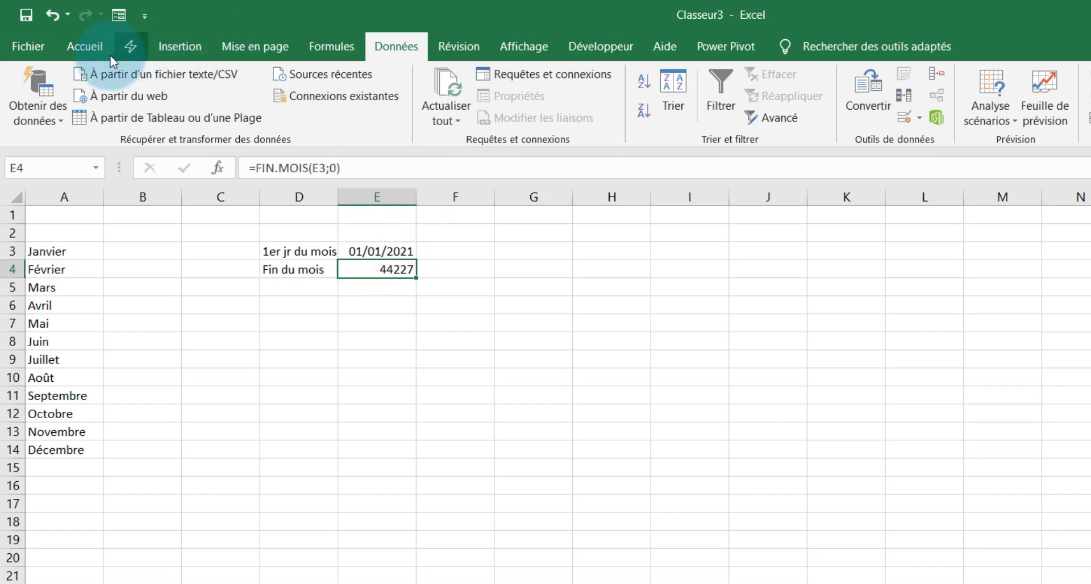
pyautogui.click(83, 48)
pyautogui.click(717, 81)
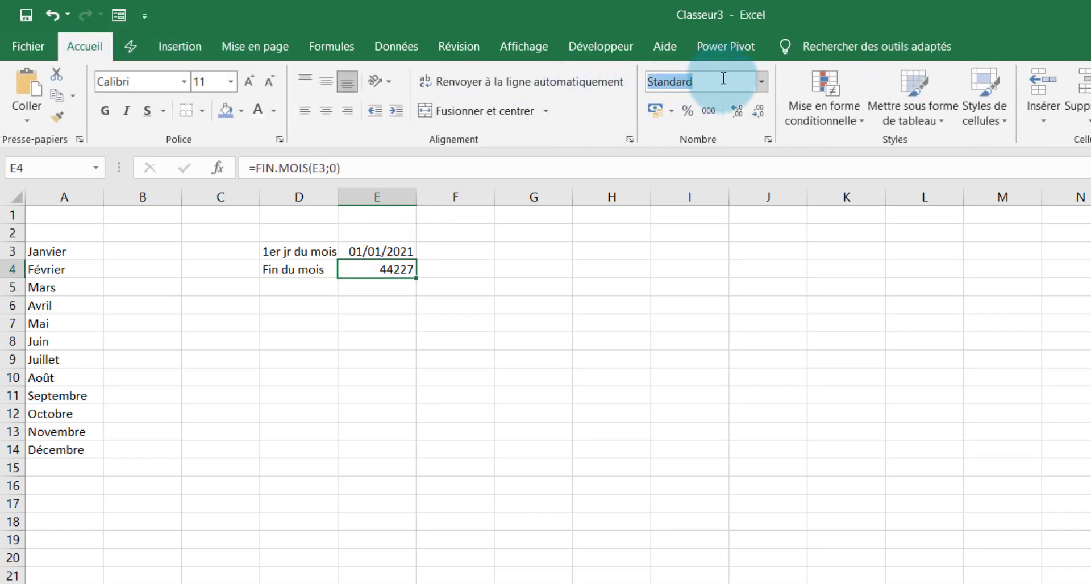
pyautogui.click(761, 82)
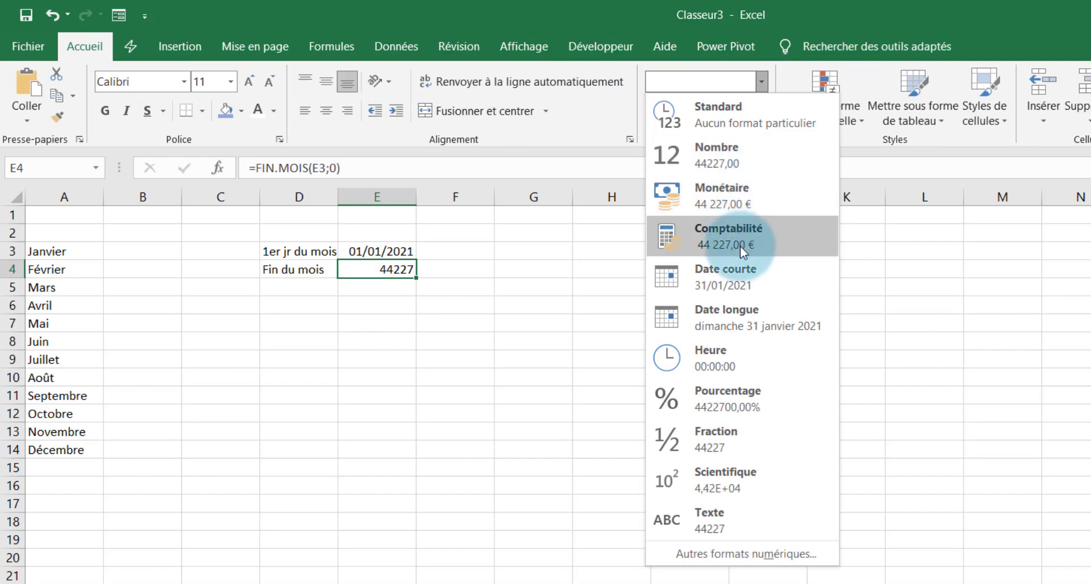
pyautogui.click(744, 273)
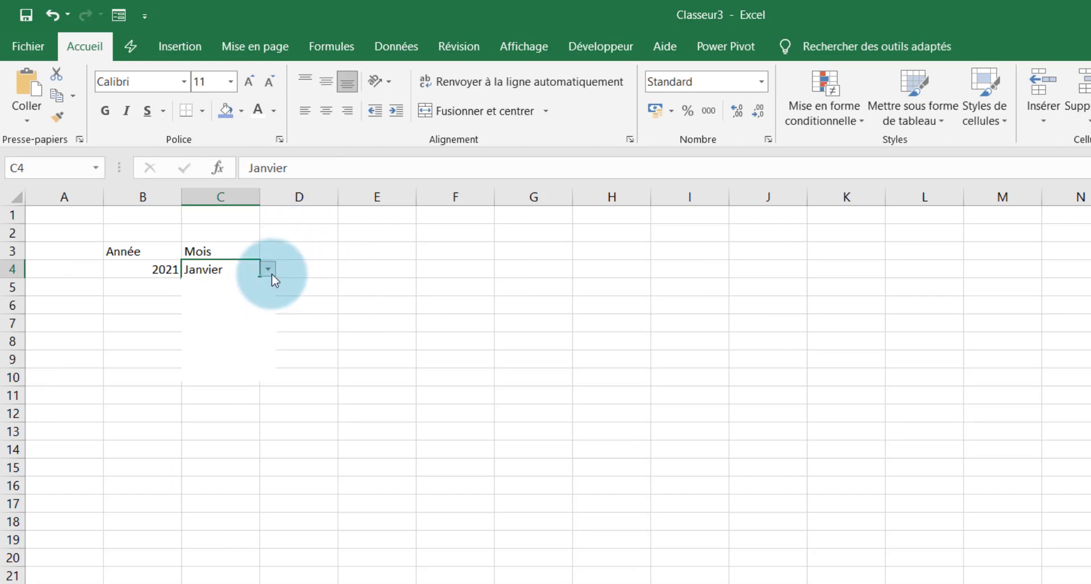
# - Choose Février from the month list in C4 of Calendrier and check the month dates and E4 formula on Param
pyautogui.click(267, 269)
pyautogui.click(217, 297)
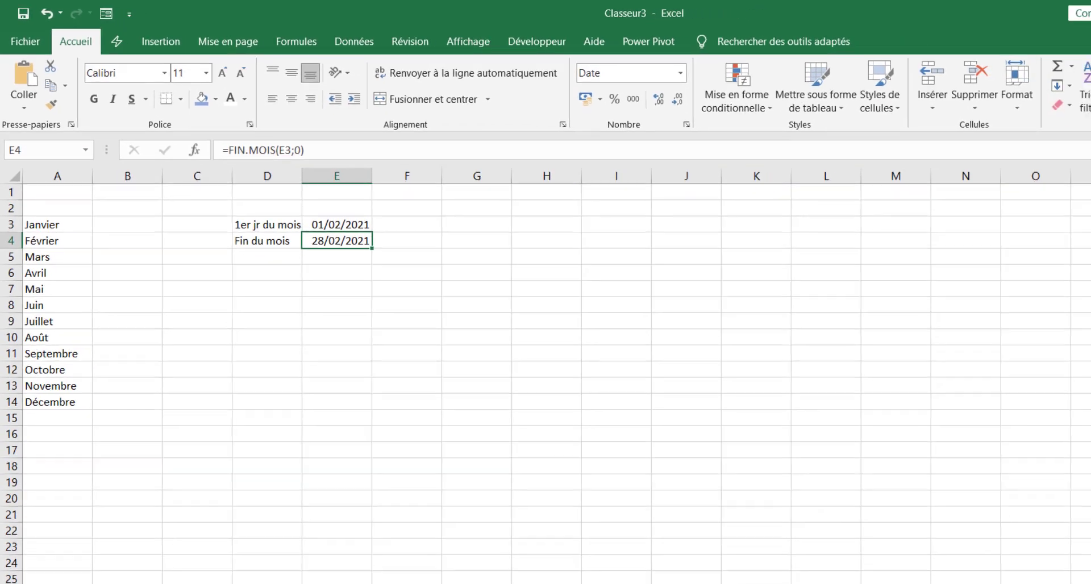
pyautogui.click(94, 561)
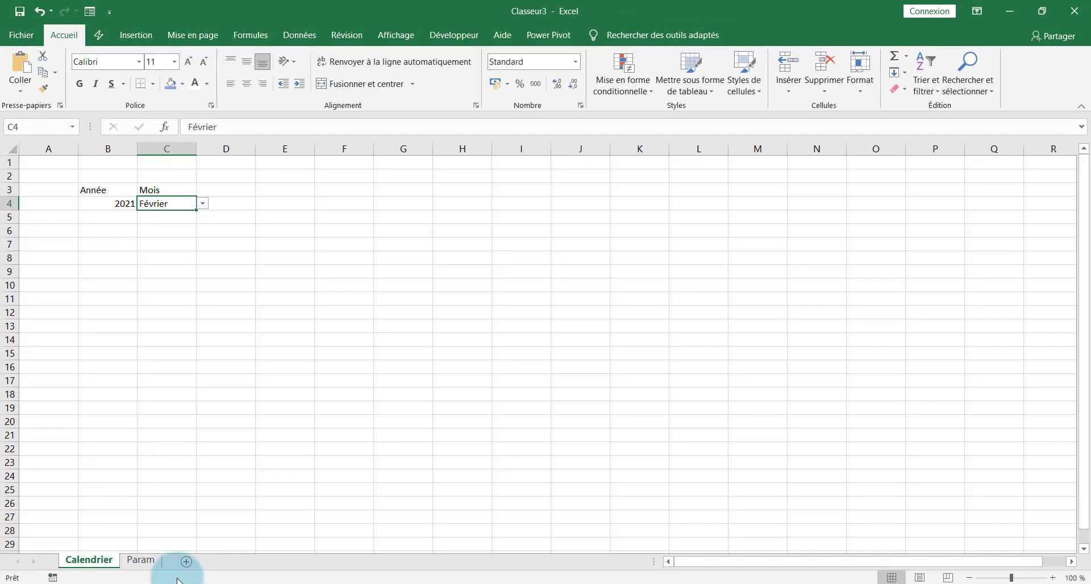
pyautogui.click(141, 561)
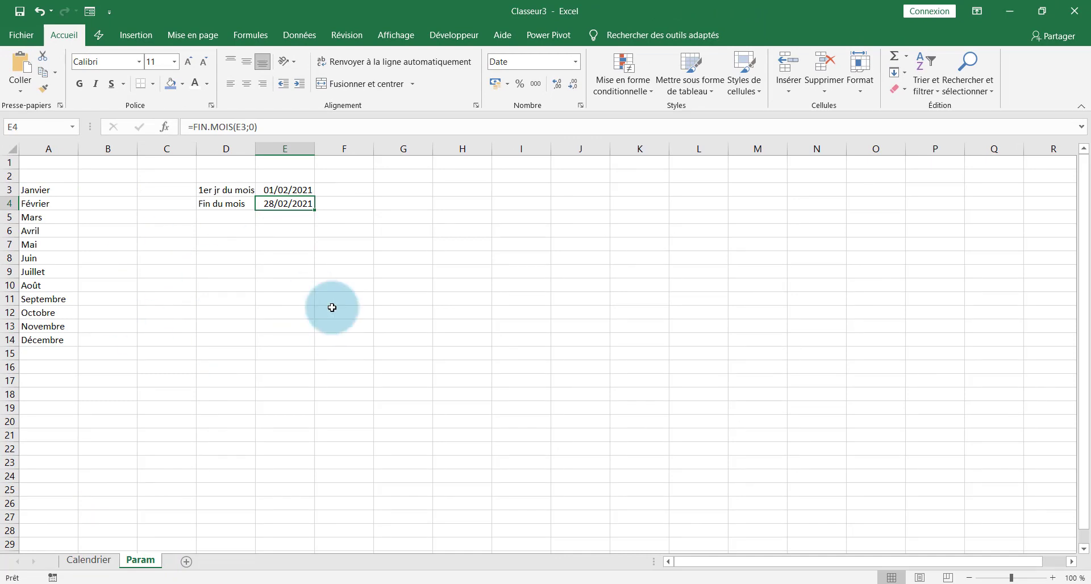
pyautogui.click(238, 126)
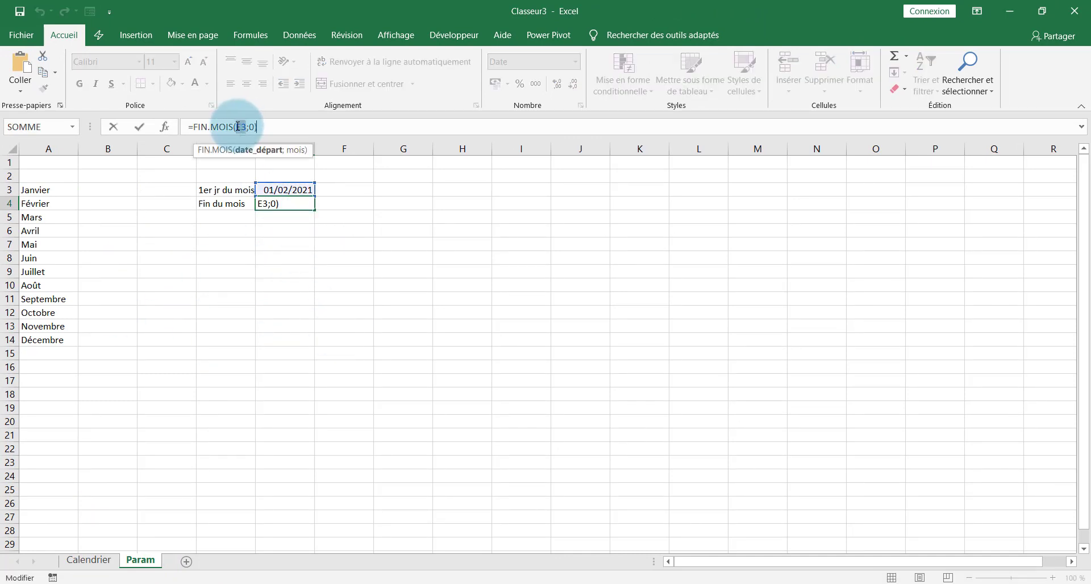
pyautogui.press('Return')
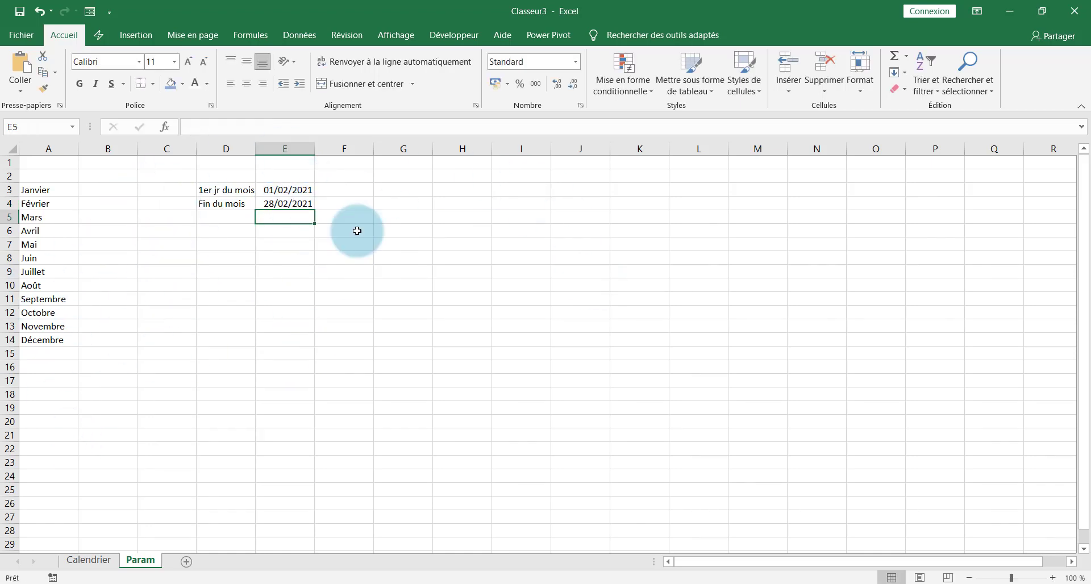
# - Protect the Param sheet without a password, keeping the default user permissions
pyautogui.click(348, 36)
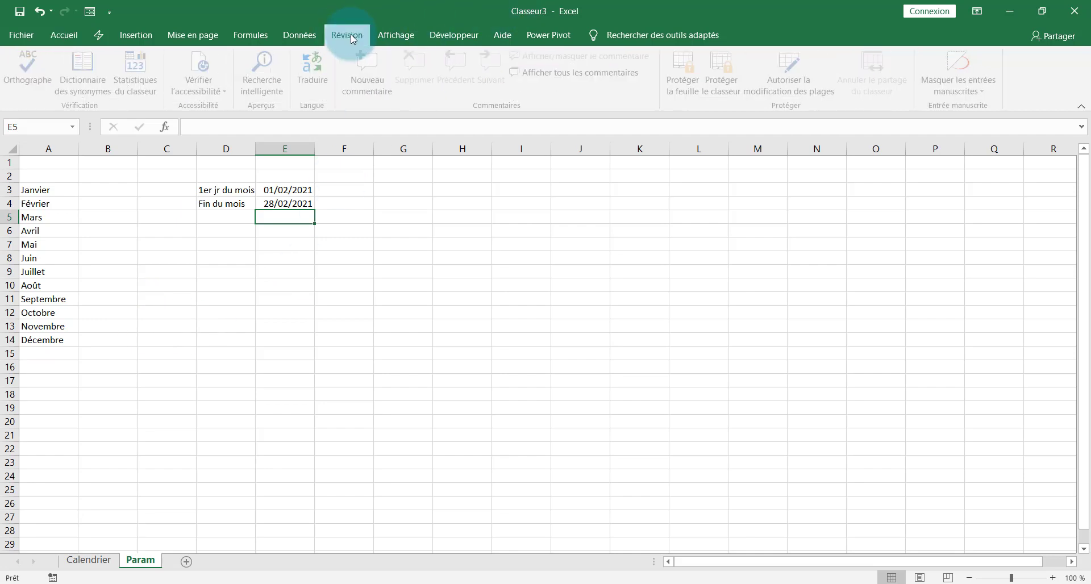
pyautogui.click(688, 80)
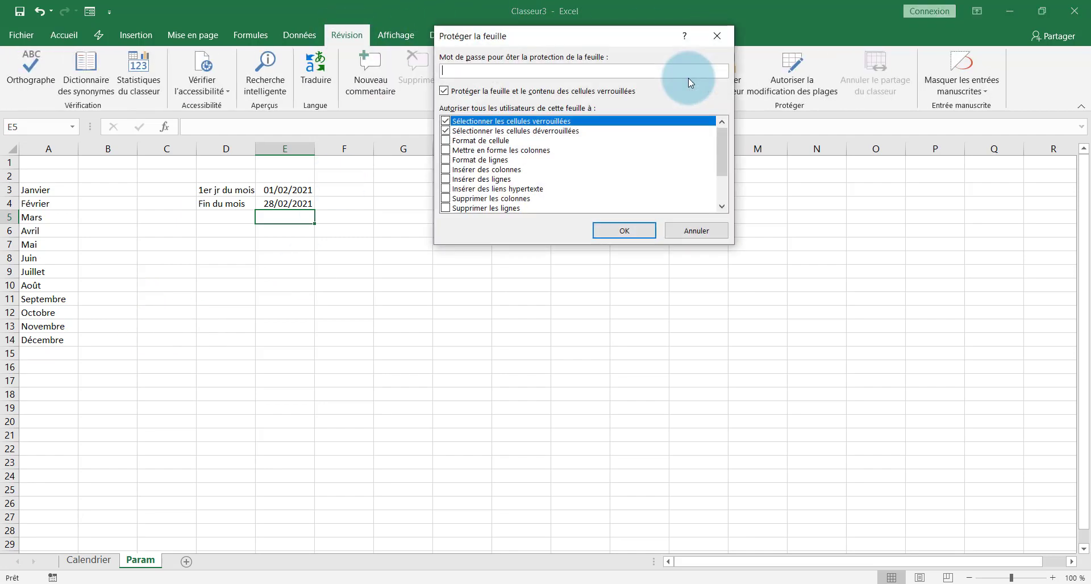
pyautogui.click(627, 230)
# - Test the sheet protection by trying to edit the empty cell E12
pyautogui.click(281, 309)
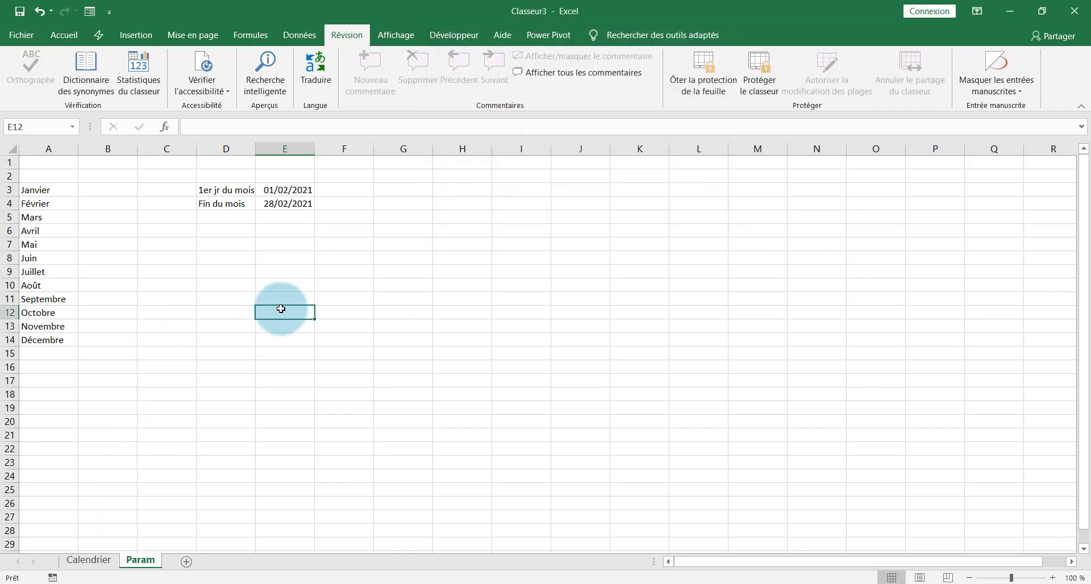
pyautogui.doubleClick(280, 308)
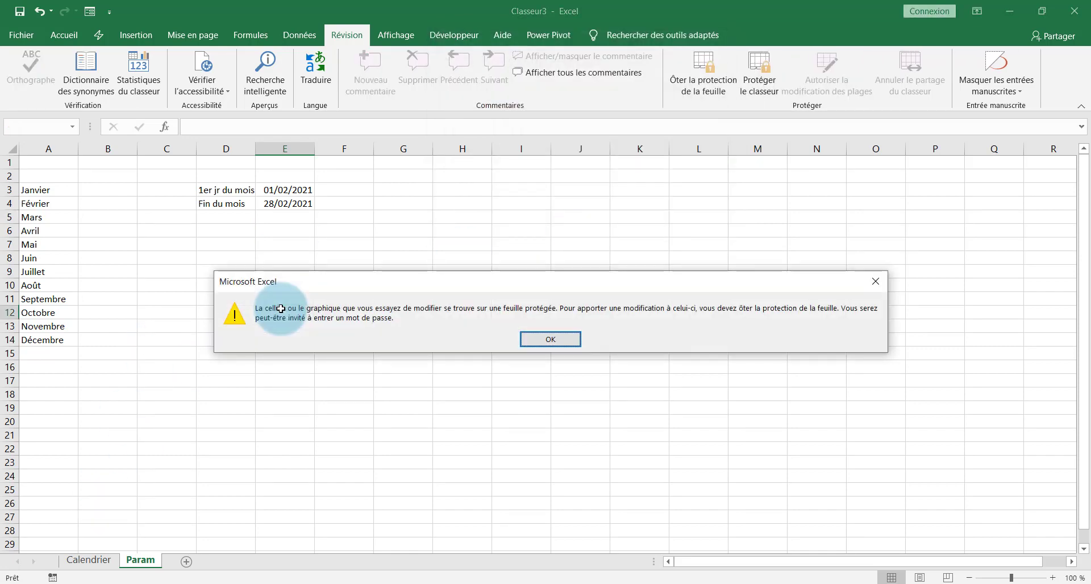
pyautogui.press('Return')
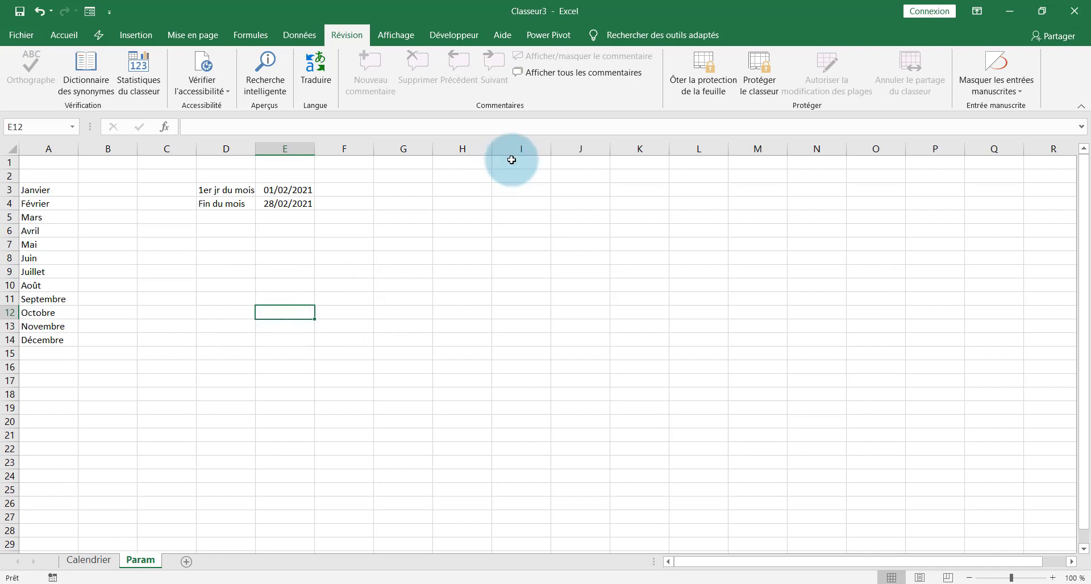
# - Remove the protection from the Param sheet and protect it again without a password, using the default permissions
pyautogui.click(704, 77)
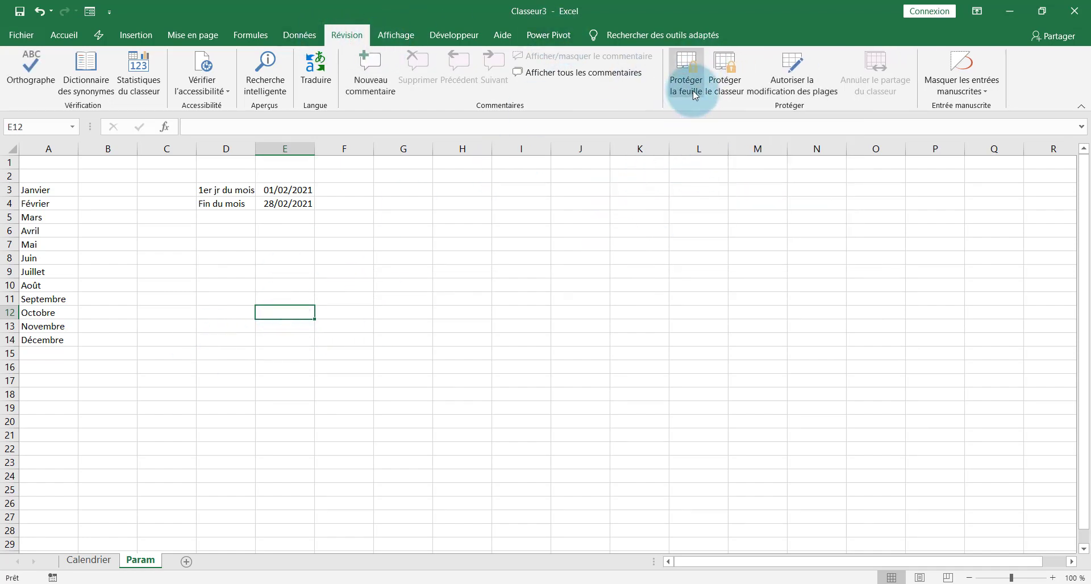
pyautogui.click(693, 90)
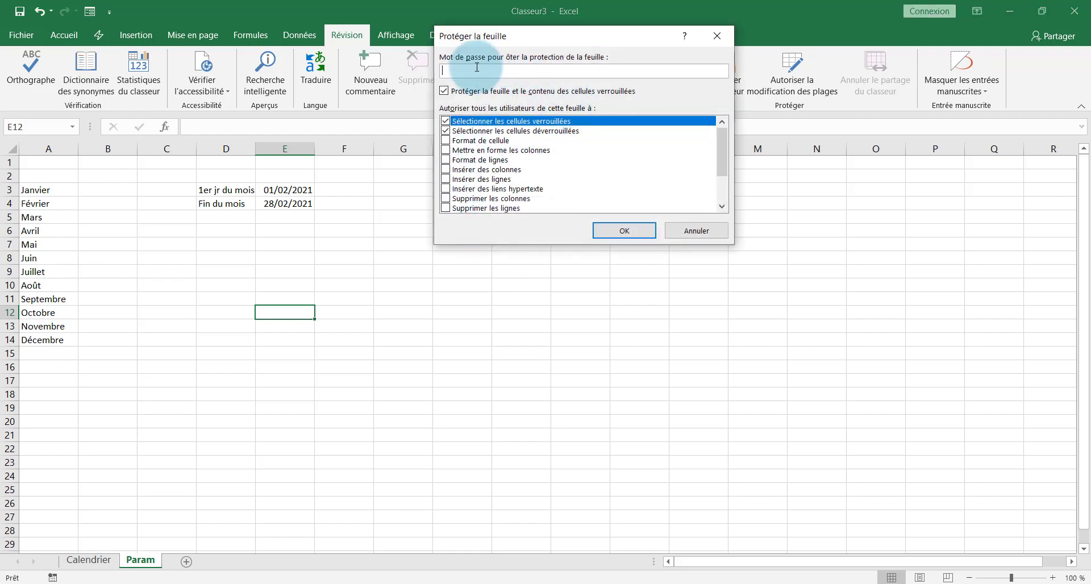
pyautogui.click(625, 230)
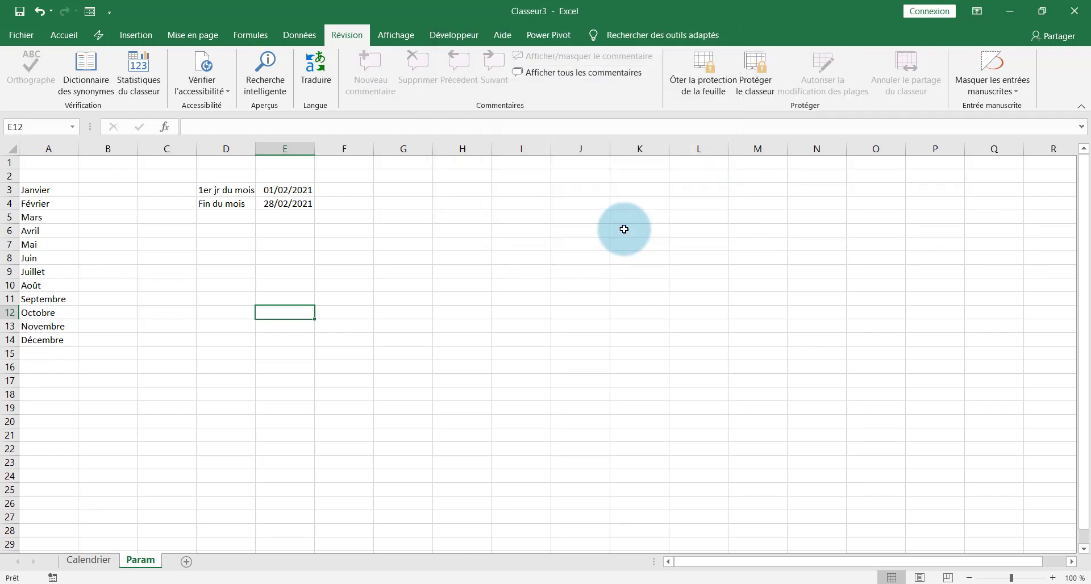
# - Enter the header N° in A9 of the Calendrier sheet and narrow column A to about two-thirds of its width
pyautogui.click(91, 560)
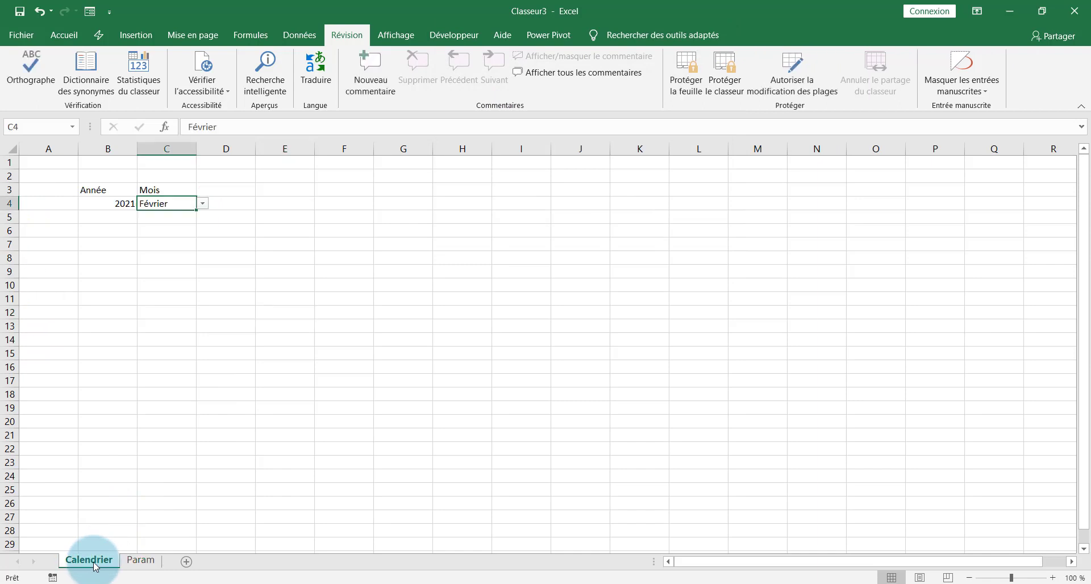
pyautogui.click(40, 276)
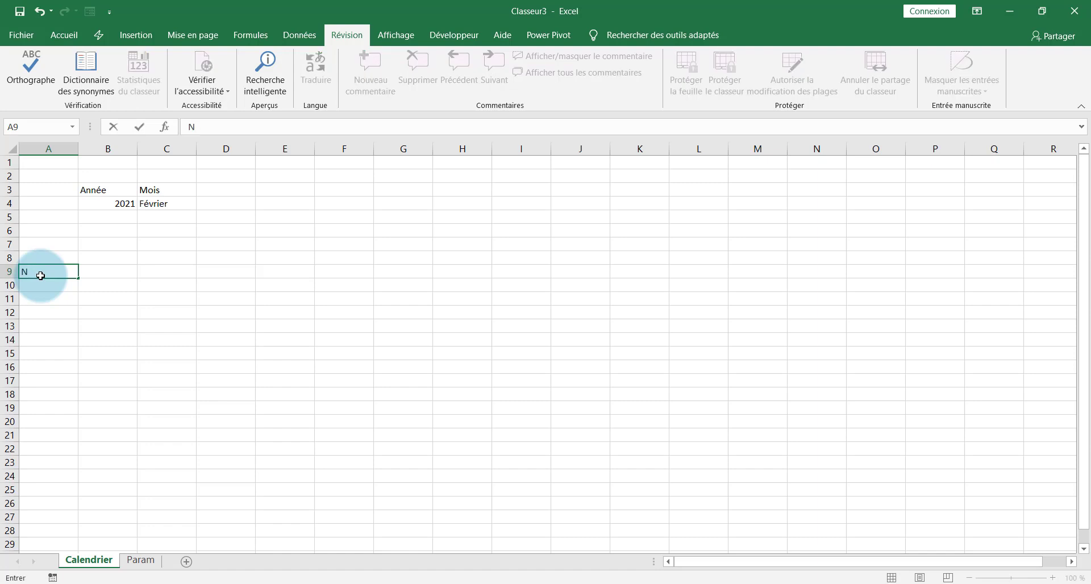
pyautogui.click(70, 151)
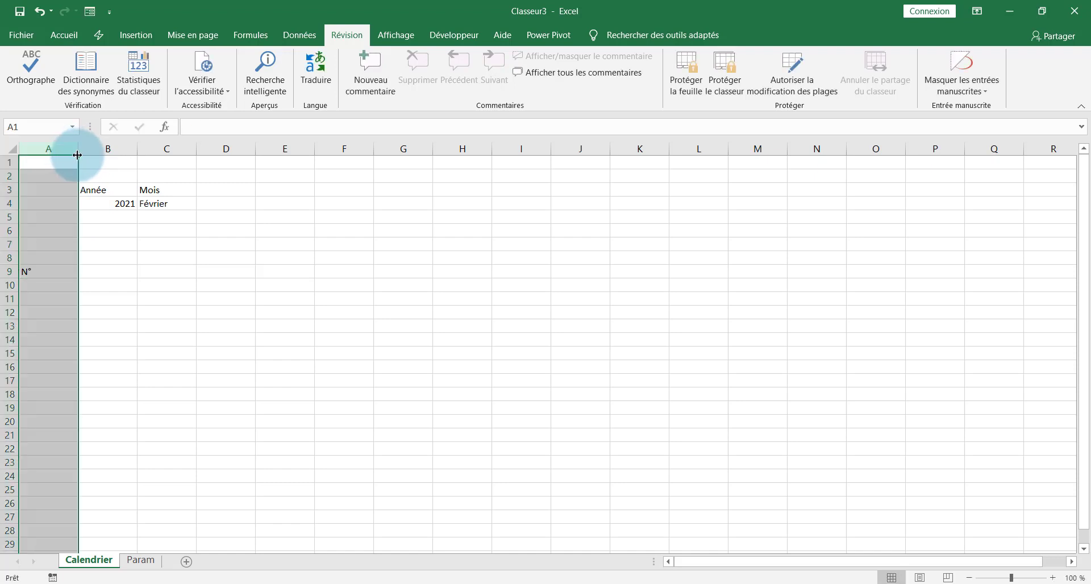
pyautogui.moveTo(79, 150); pyautogui.dragTo(58, 151)
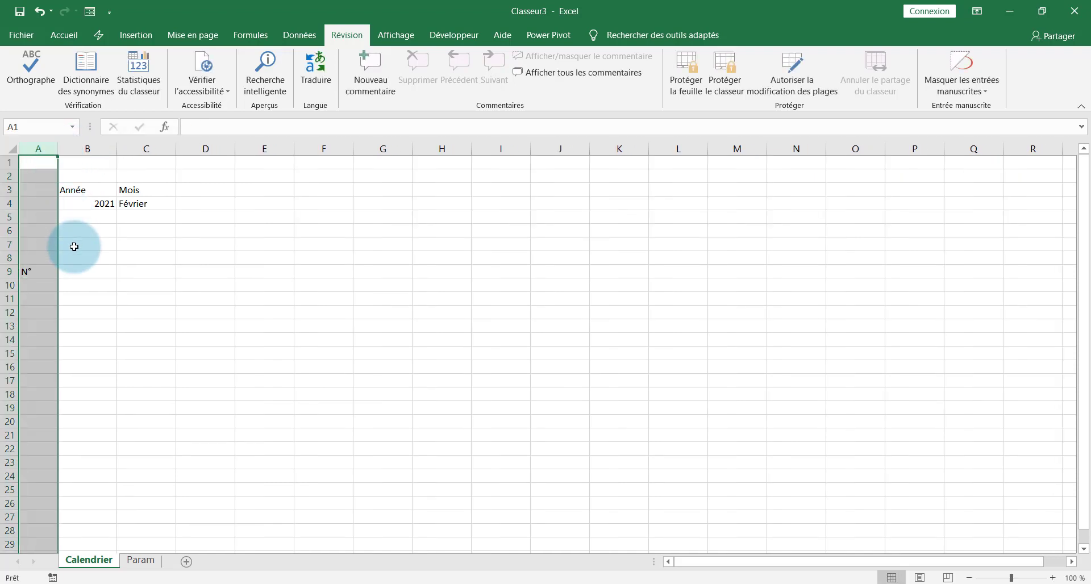
# - Enter the headers Libelle, Début and Fin in cells B9 to D9, beside N°
pyautogui.click(88, 273)
pyautogui.write('Libelle')
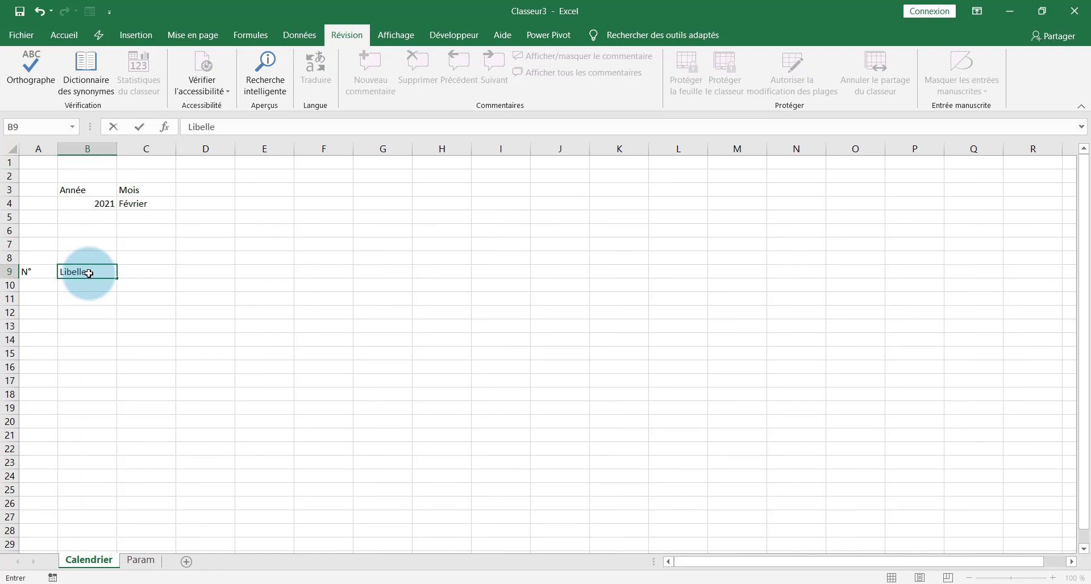
pyautogui.press('Tab')
pyautogui.write('Dé')
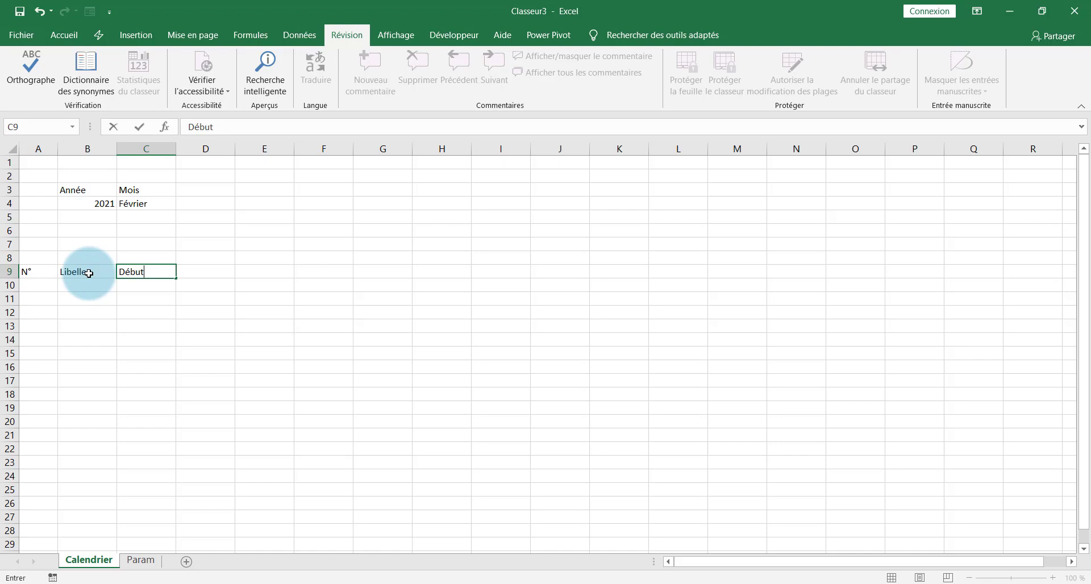
pyautogui.press('Tab')
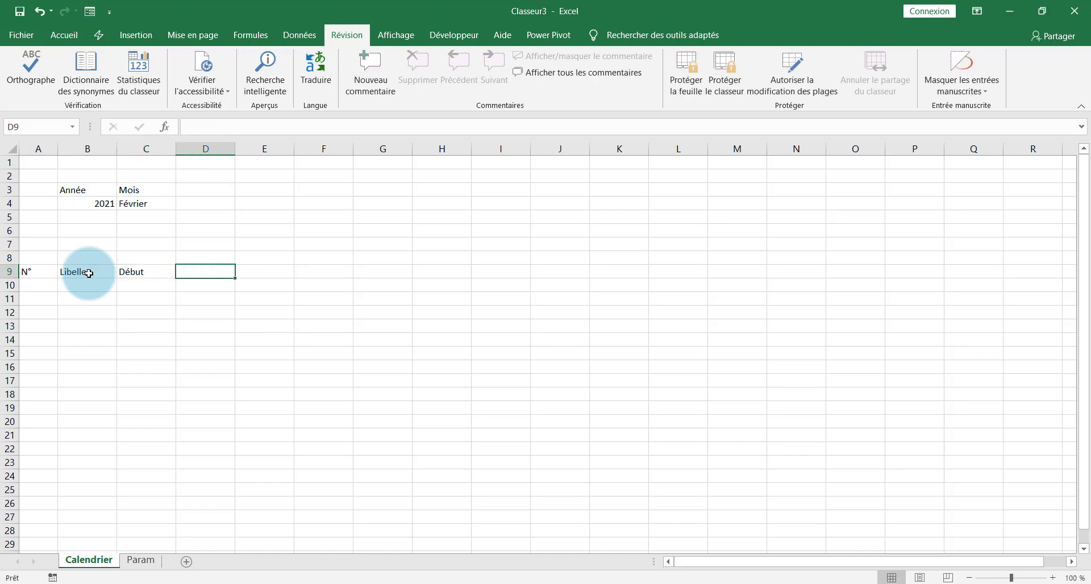
pyautogui.write('Fin')
# - Link cell E8 of the Calendrier sheet to the first day of the month with the formula =Param!E3
pyautogui.click(254, 259)
pyautogui.write('=')
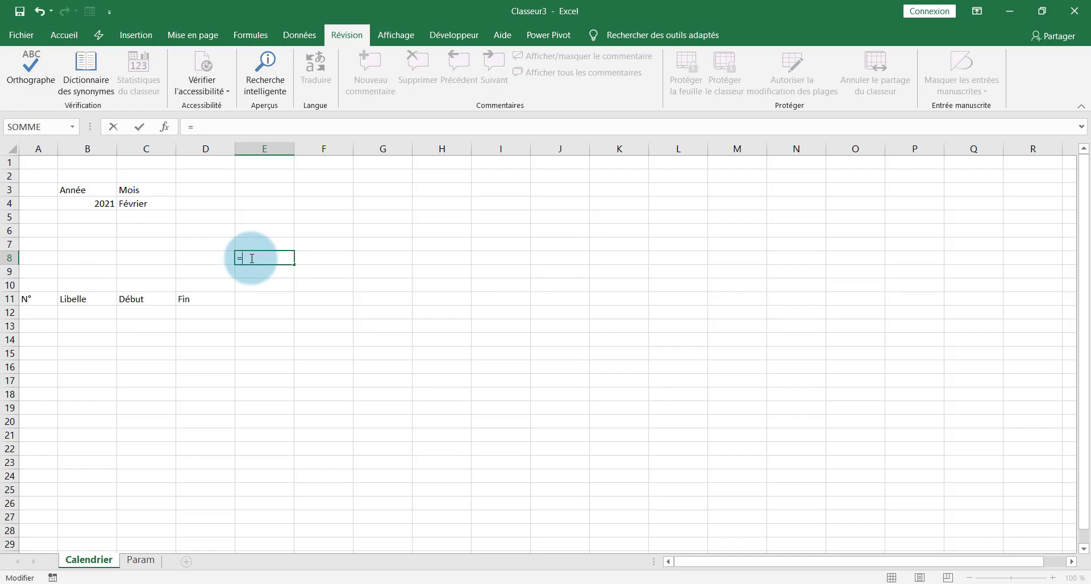
pyautogui.click(140, 559)
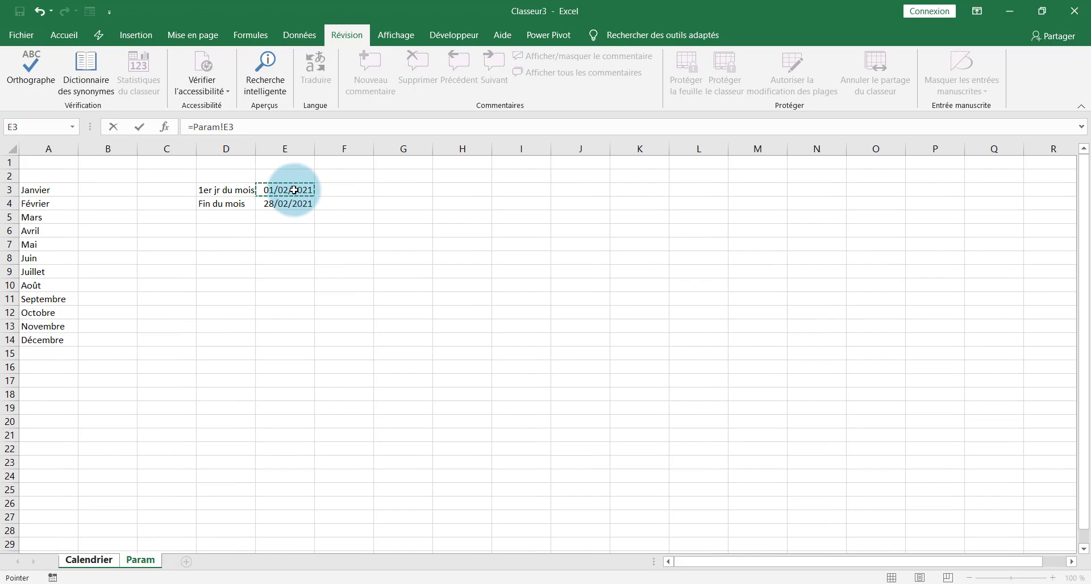
pyautogui.press('Return')
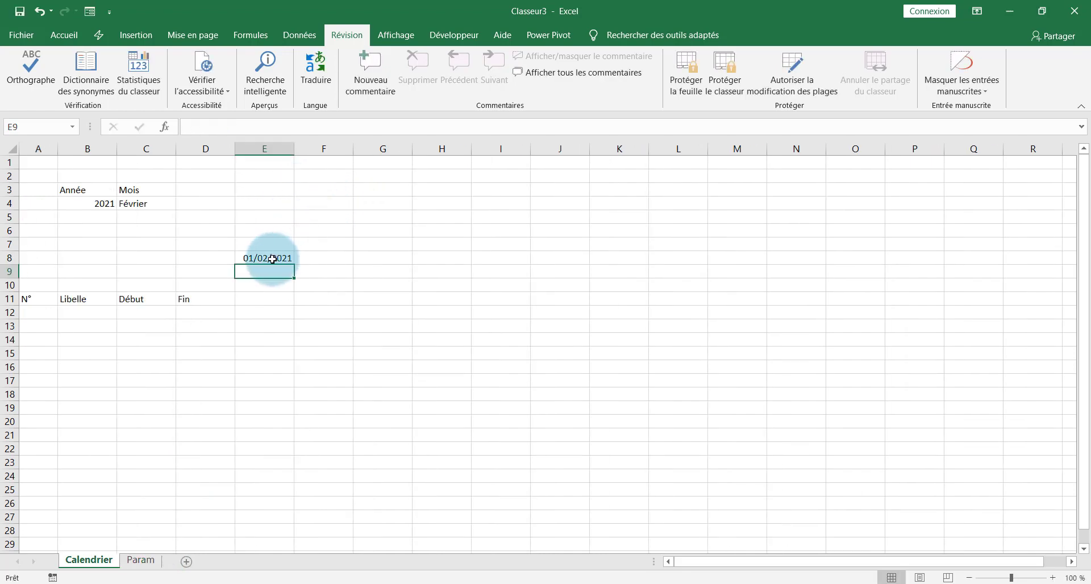
# - Set the month in cell C4 of the Calendrier sheet to Janvier
pyautogui.click(273, 259)
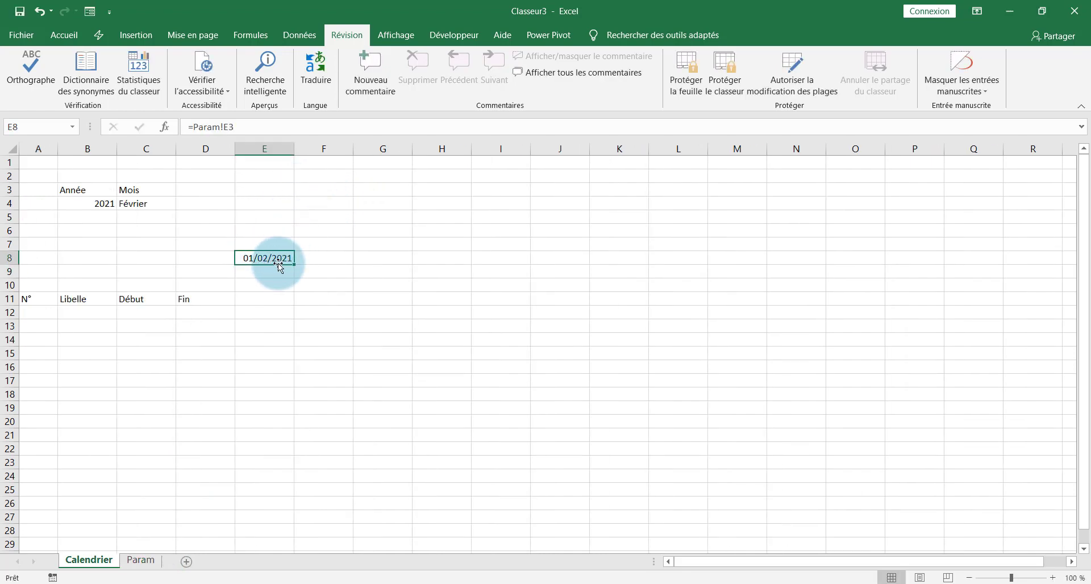
pyautogui.click(145, 204)
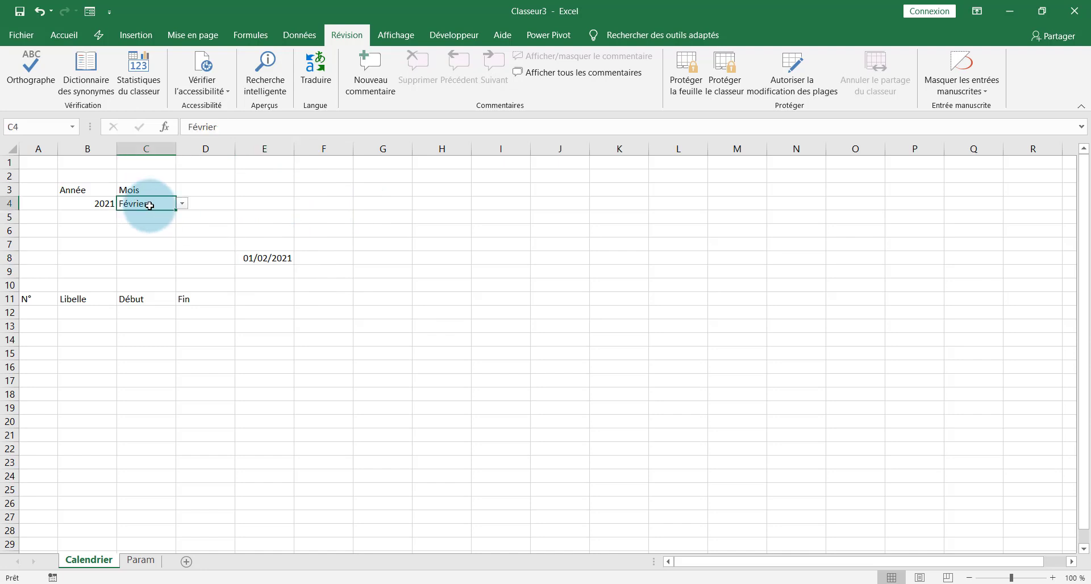
pyautogui.click(182, 203)
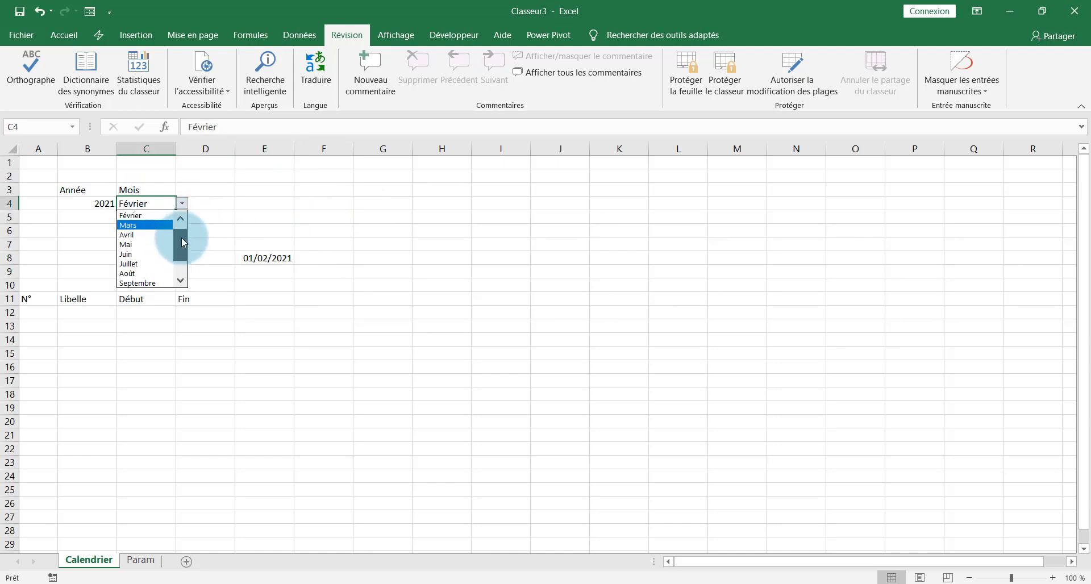
pyautogui.moveTo(181, 243); pyautogui.dragTo(179, 216)
pyautogui.click(146, 216)
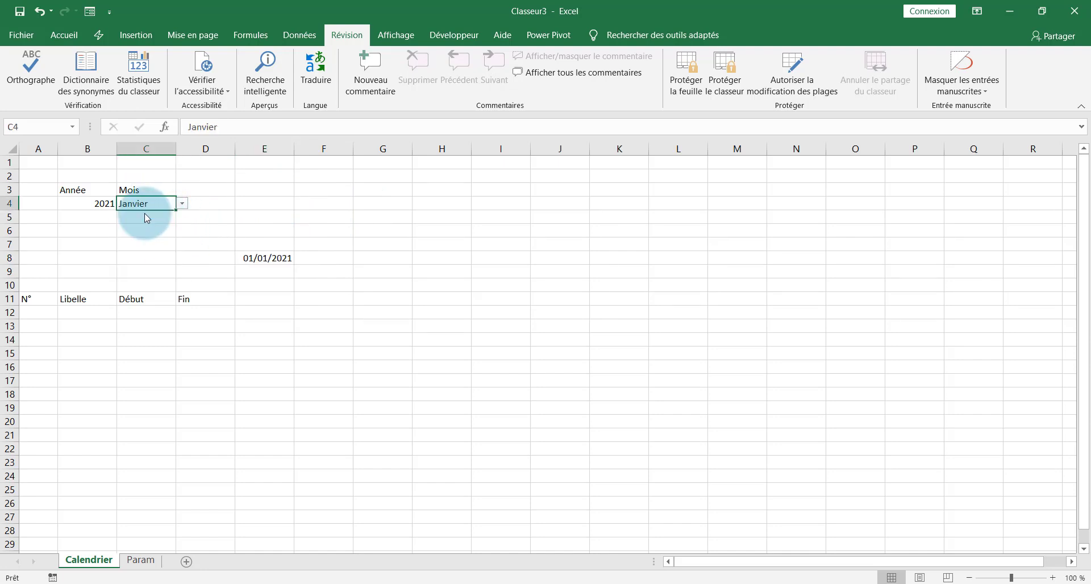
# - Make the reference in E8 absolute so the formula reads =Param!$E$3
pyautogui.click(329, 261)
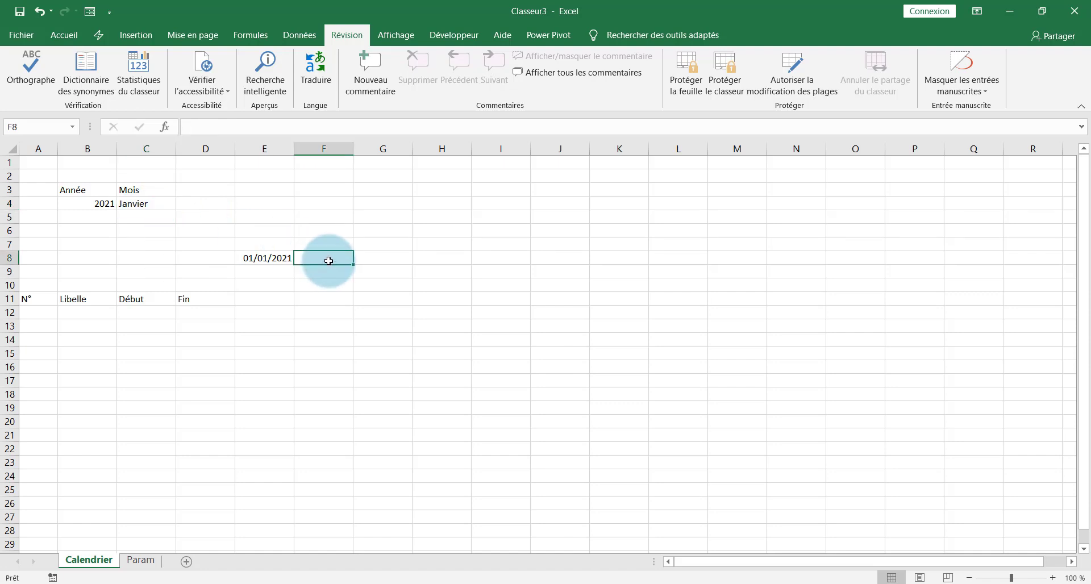
pyautogui.click(267, 258)
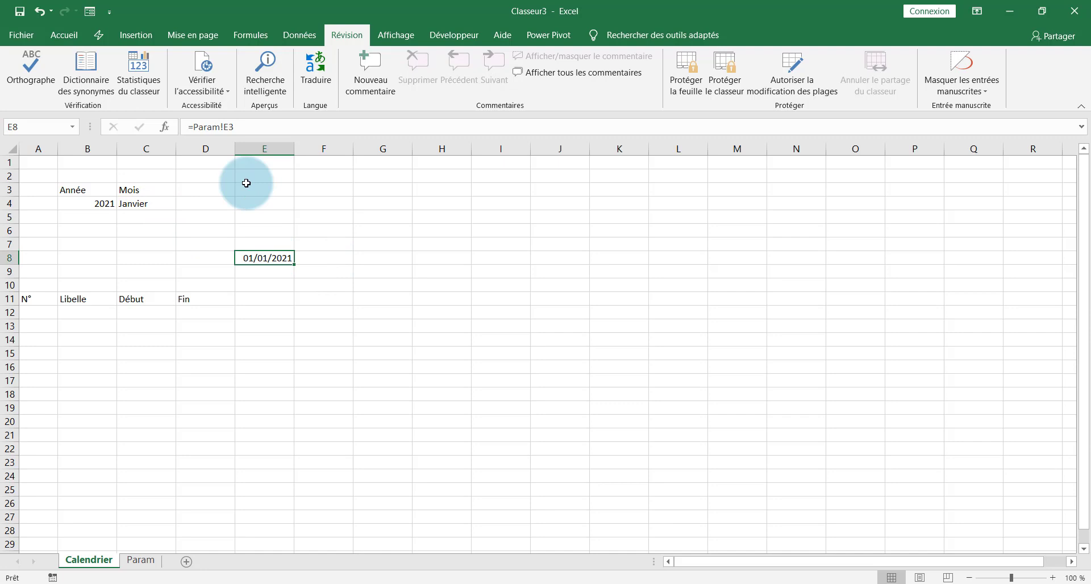
pyautogui.click(233, 127)
pyautogui.moveTo(233, 127); pyautogui.dragTo(226, 126)
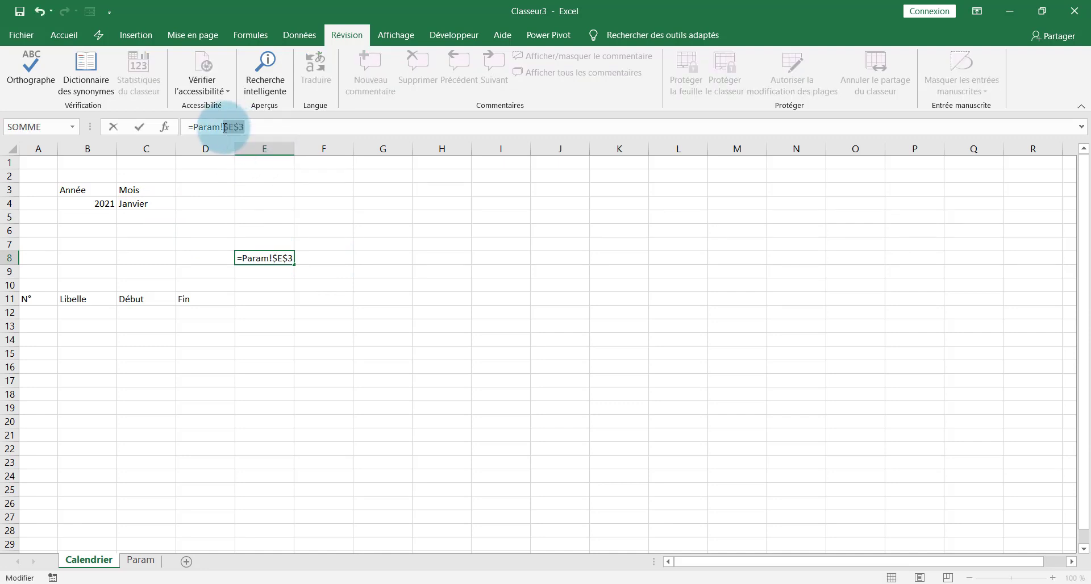
pyautogui.press('Return')
# - Enter the formula =E8+1 in F8 to calculate the day after the first date
pyautogui.click(319, 257)
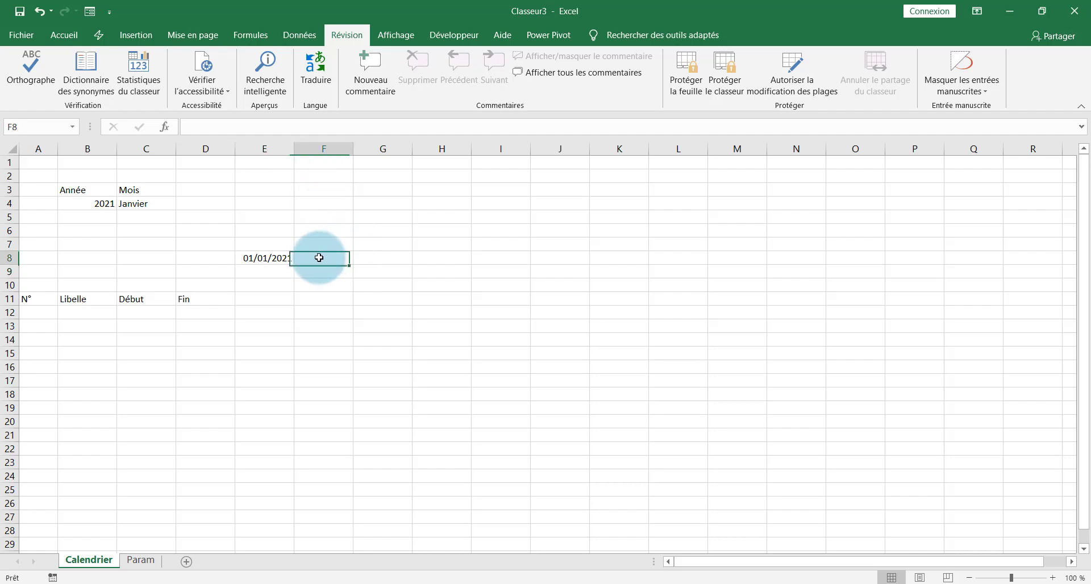
pyautogui.write('=')
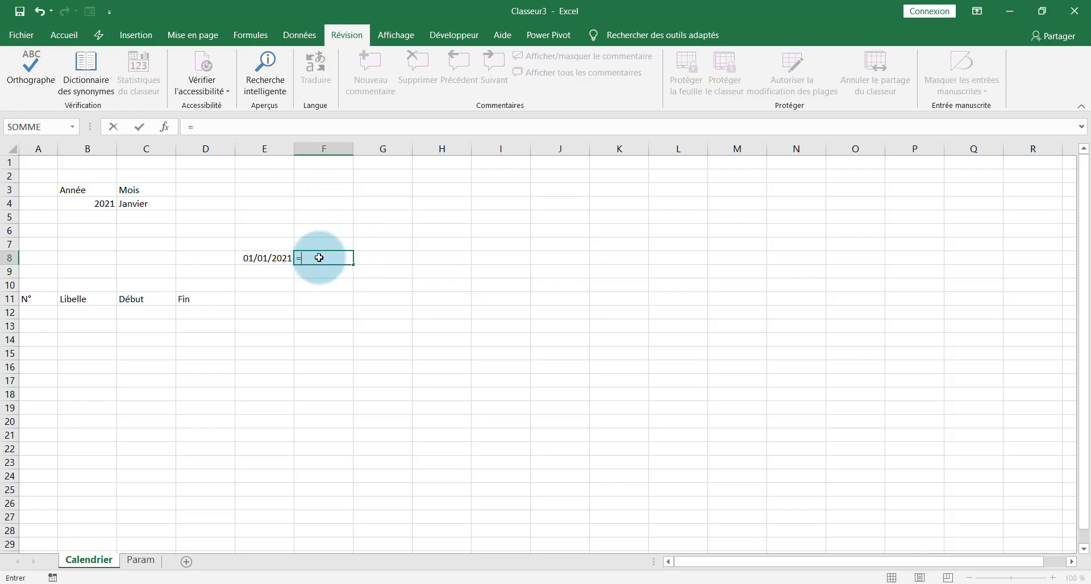
pyautogui.click(264, 258)
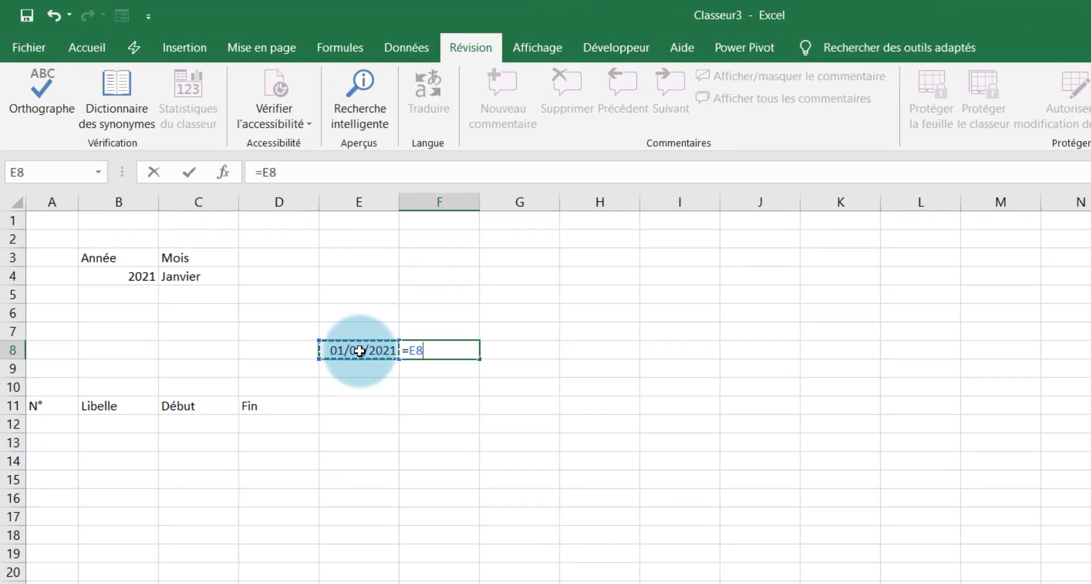
pyautogui.write('+1')
pyautogui.press('Return')
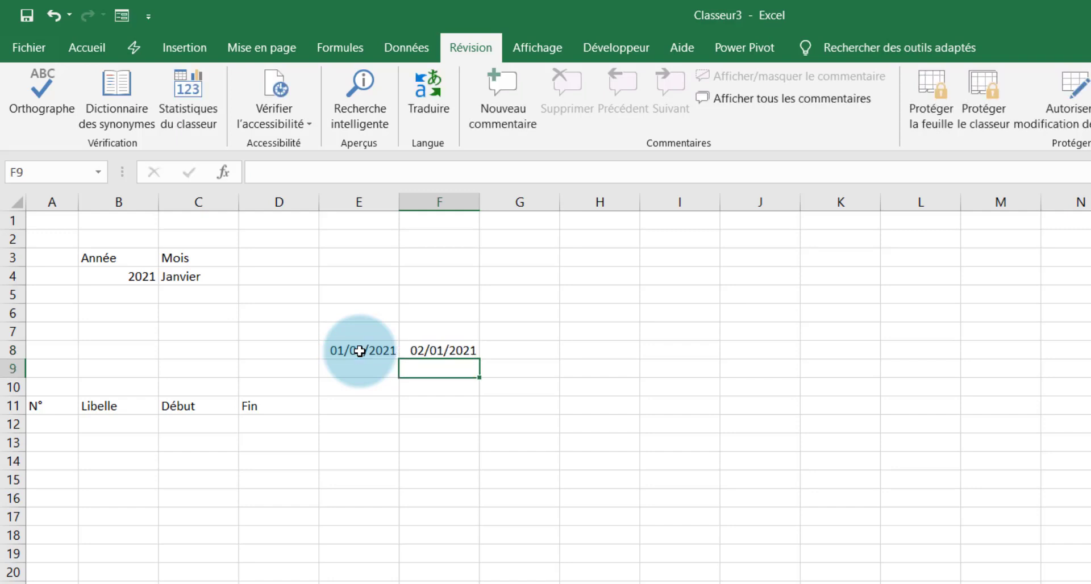
# - Fill the next-day formula from F8 across row 8 to AI8, covering the month up to day 31
pyautogui.click(443, 349)
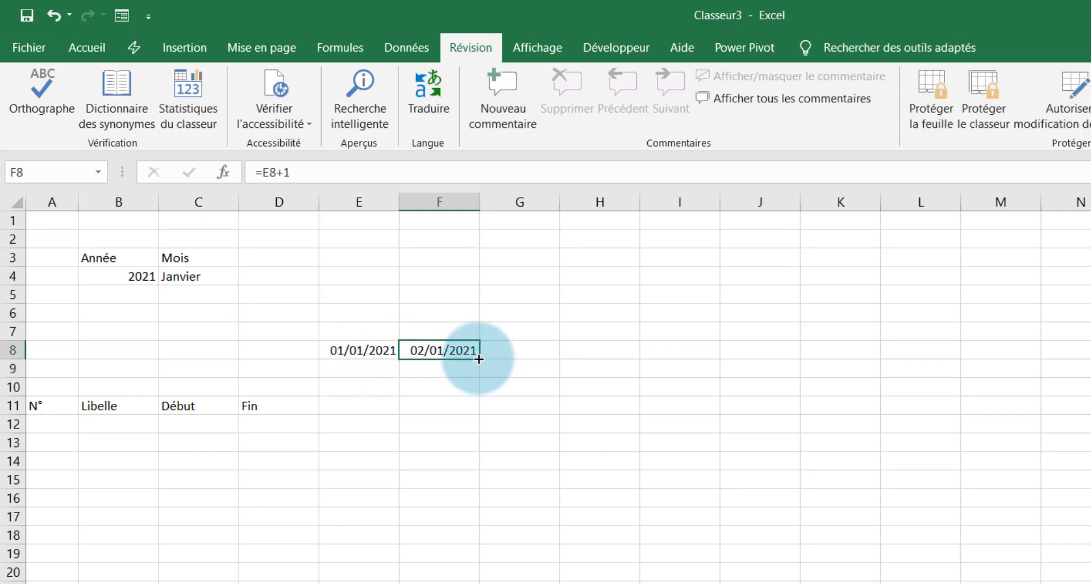
pyautogui.moveTo(479, 359); pyautogui.dragTo(936, 374)
pyautogui.hscroll(8, 557, 392)
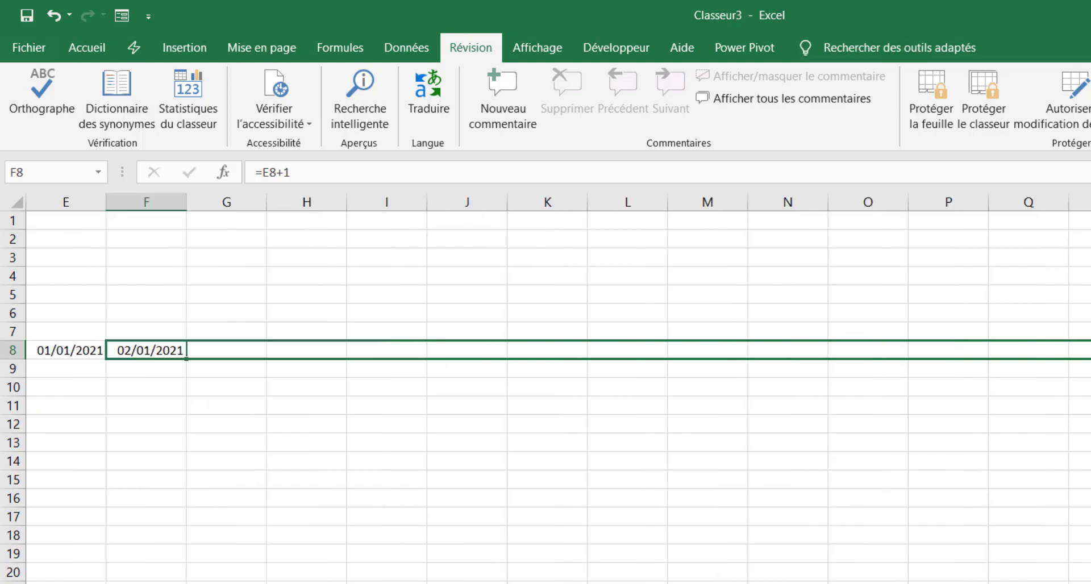
pyautogui.moveTo(1088, 350); pyautogui.dragTo(1000, 287)
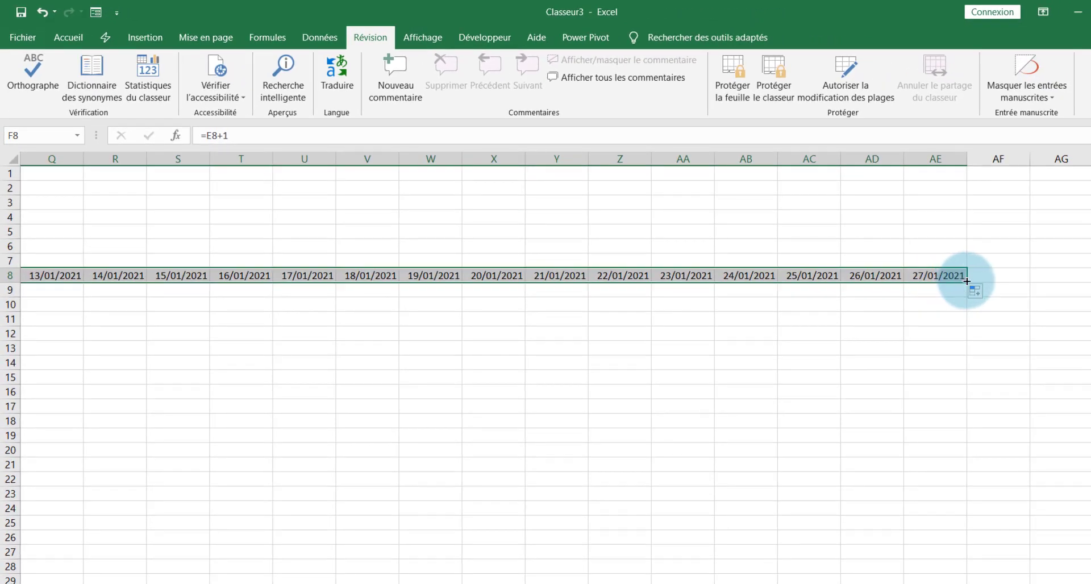
pyautogui.moveTo(968, 281); pyautogui.dragTo(1029, 282)
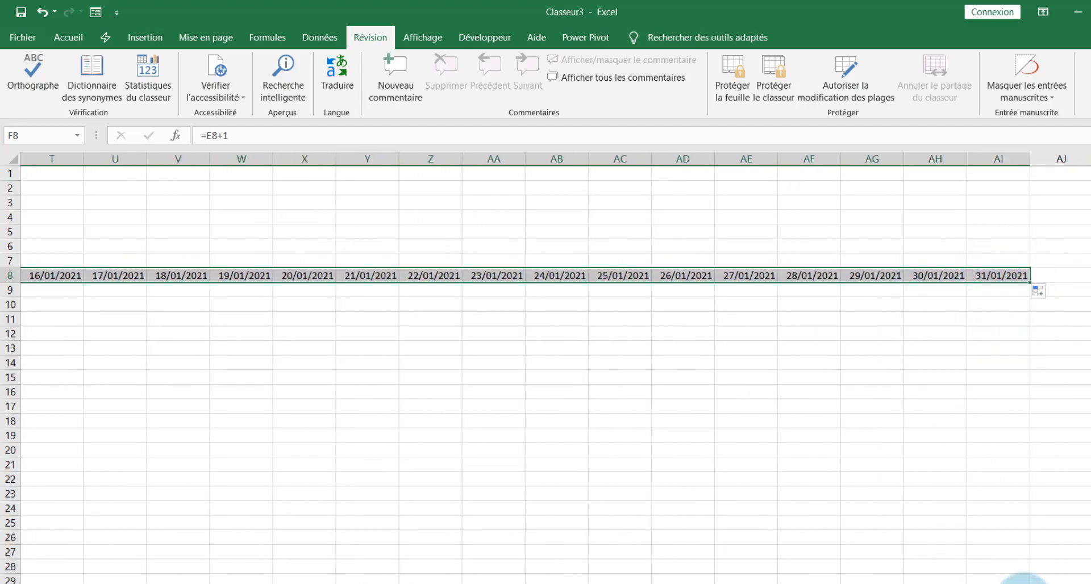
pyautogui.moveTo(1024, 583); pyautogui.dragTo(1084, 583)
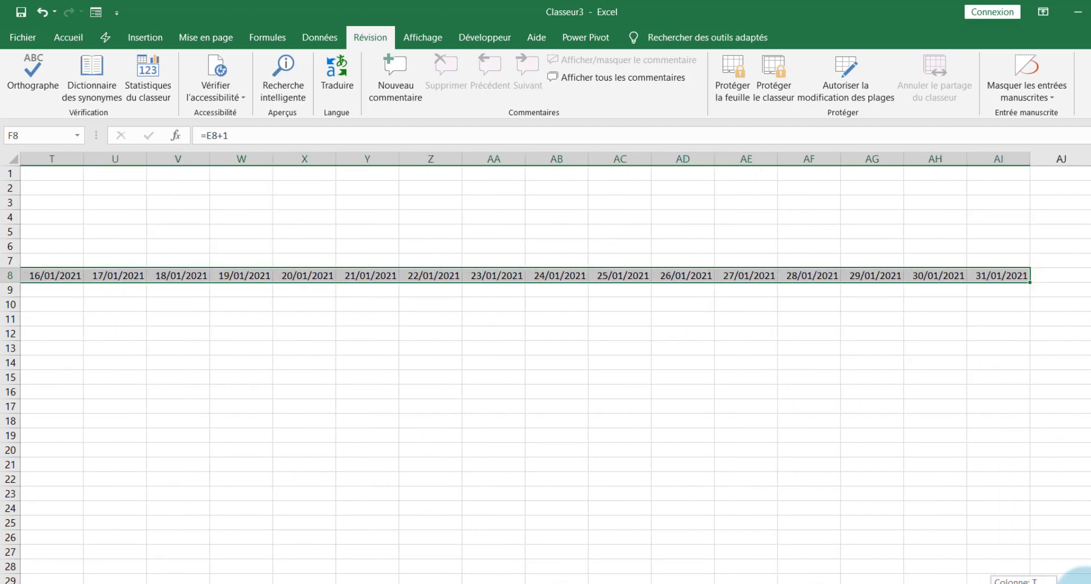
pyautogui.moveTo(1084, 583); pyautogui.dragTo(1051, 583)
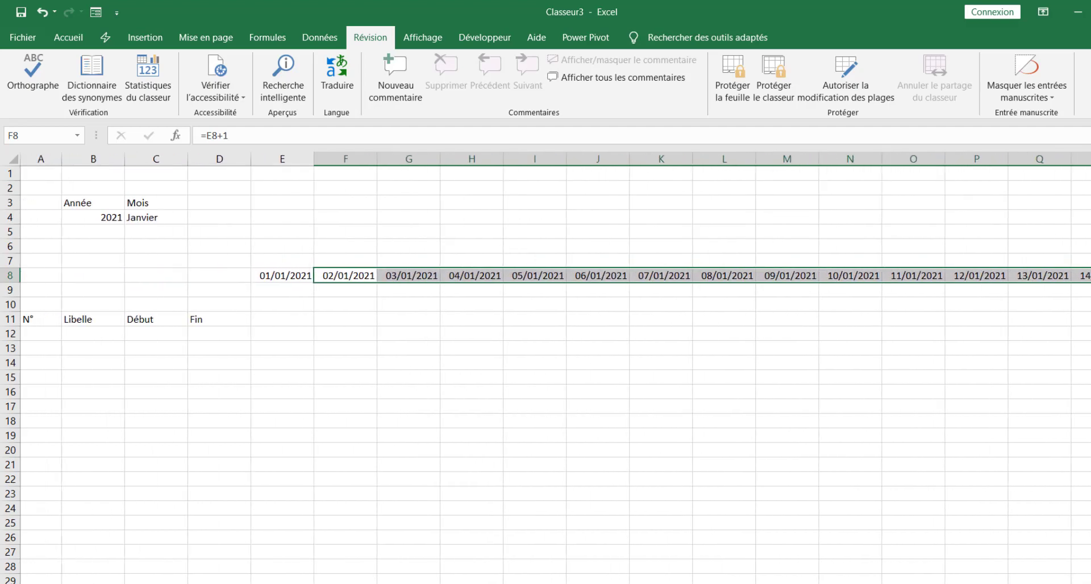
# - Set the width of columns E to AI to 3 and rotate their text upwards
pyautogui.moveTo(282, 158); pyautogui.dragTo(1061, 173)
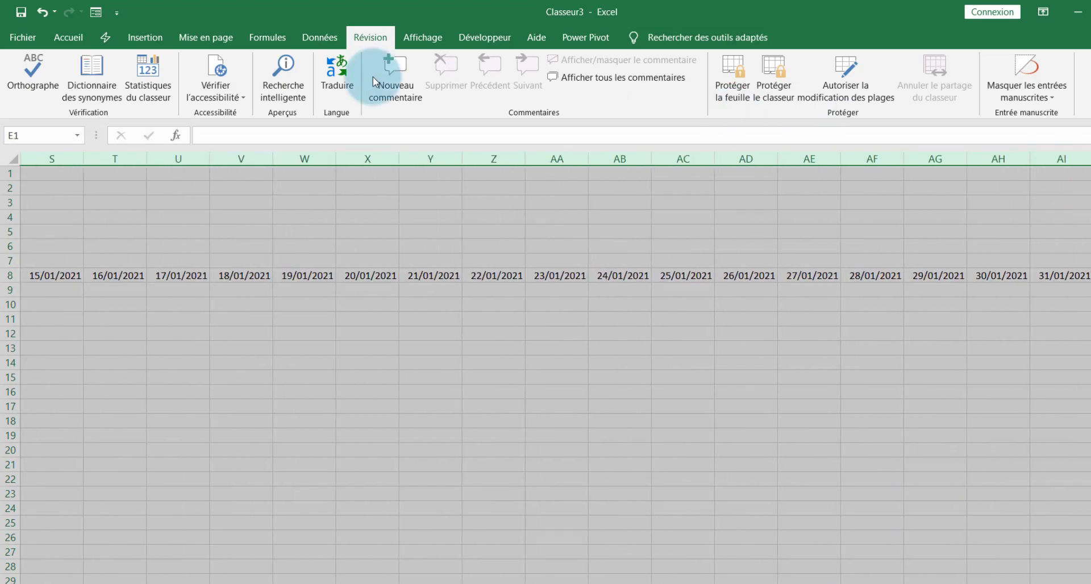
pyautogui.click(59, 39)
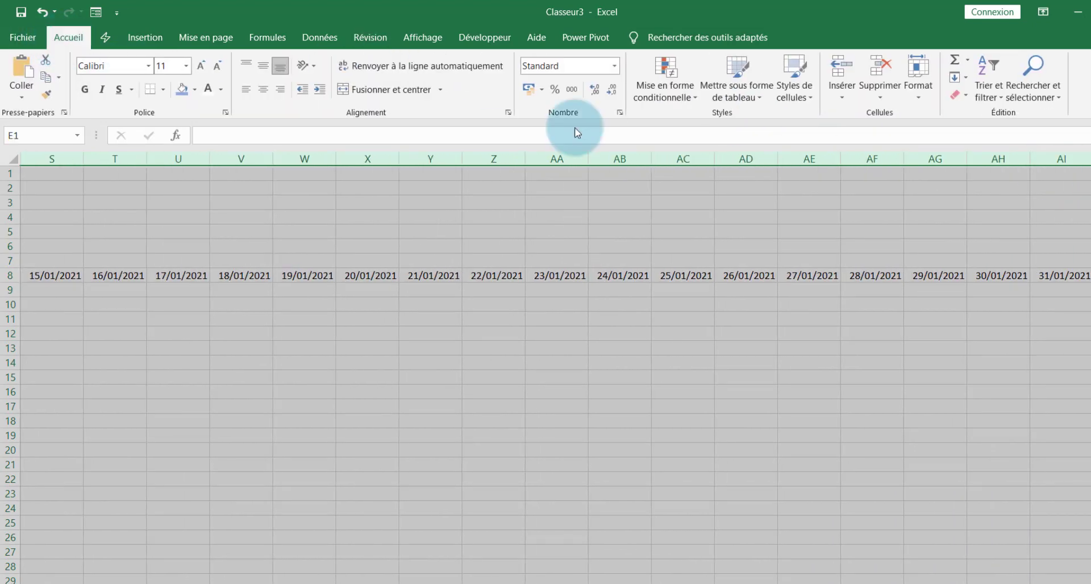
pyautogui.click(920, 94)
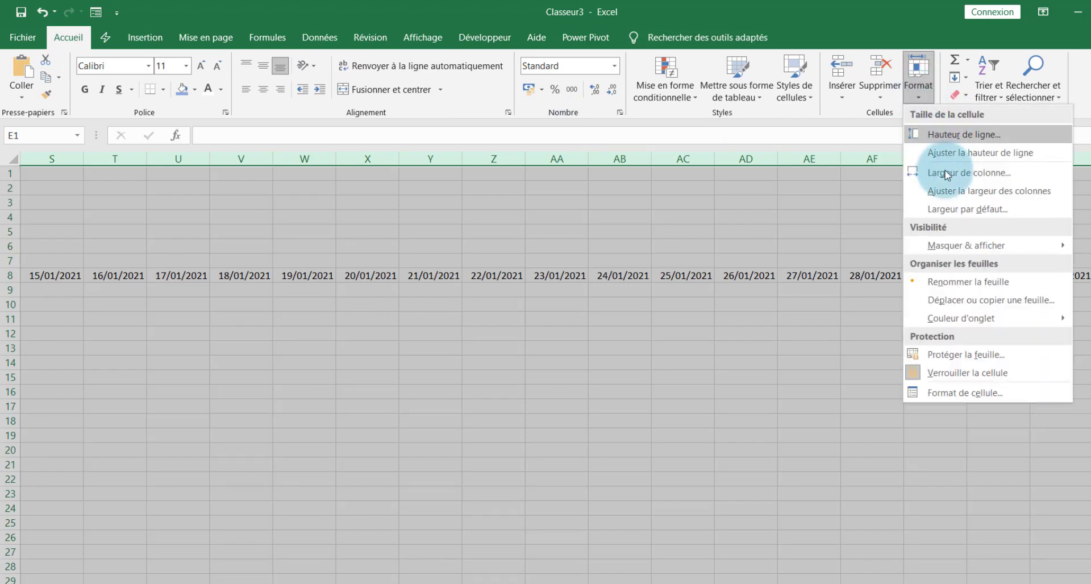
pyautogui.click(955, 180)
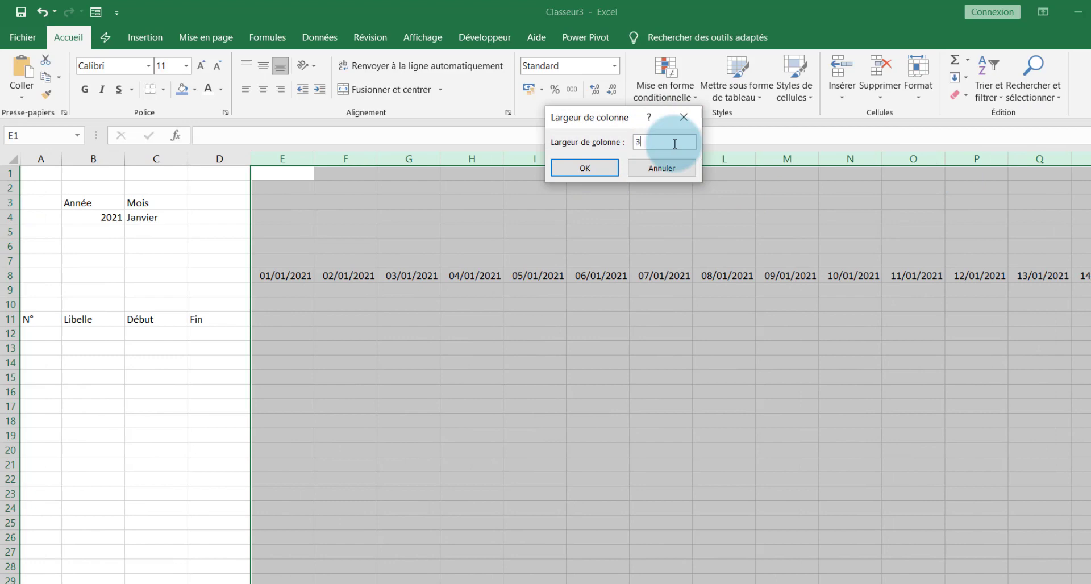
pyautogui.write('3')
pyautogui.click(595, 181)
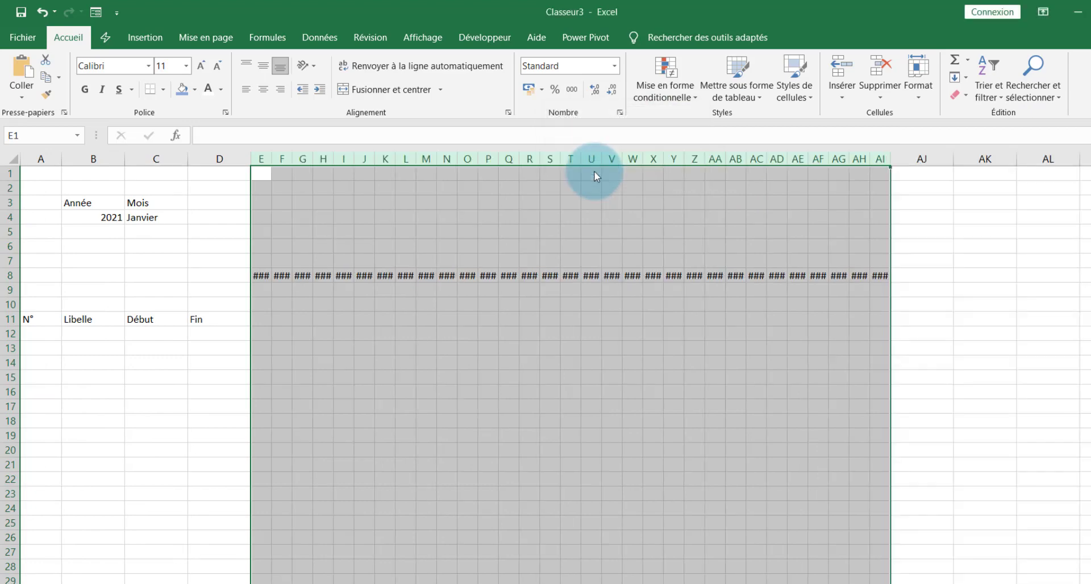
pyautogui.click(315, 65)
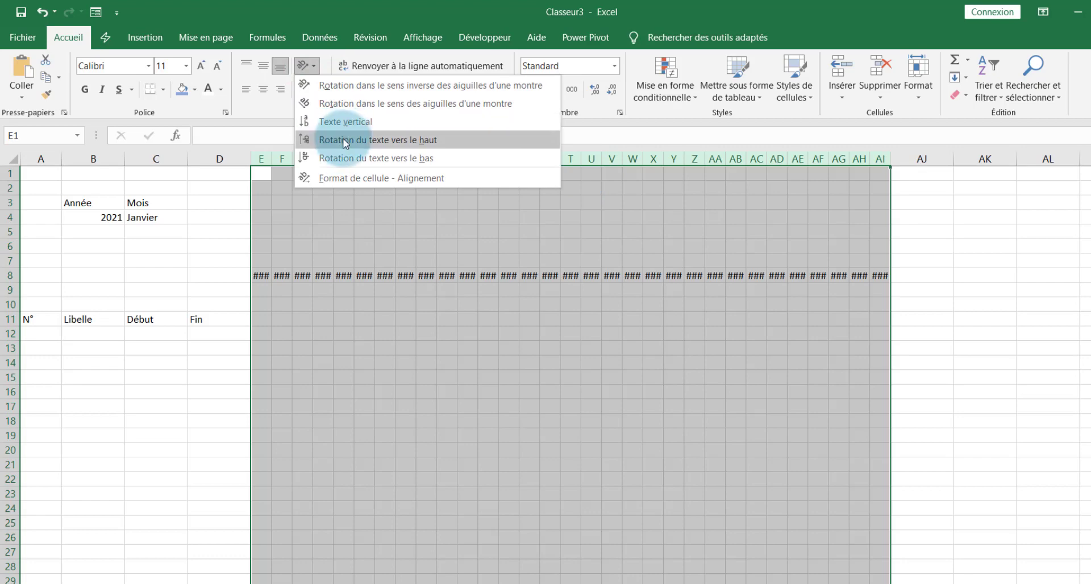
pyautogui.click(344, 140)
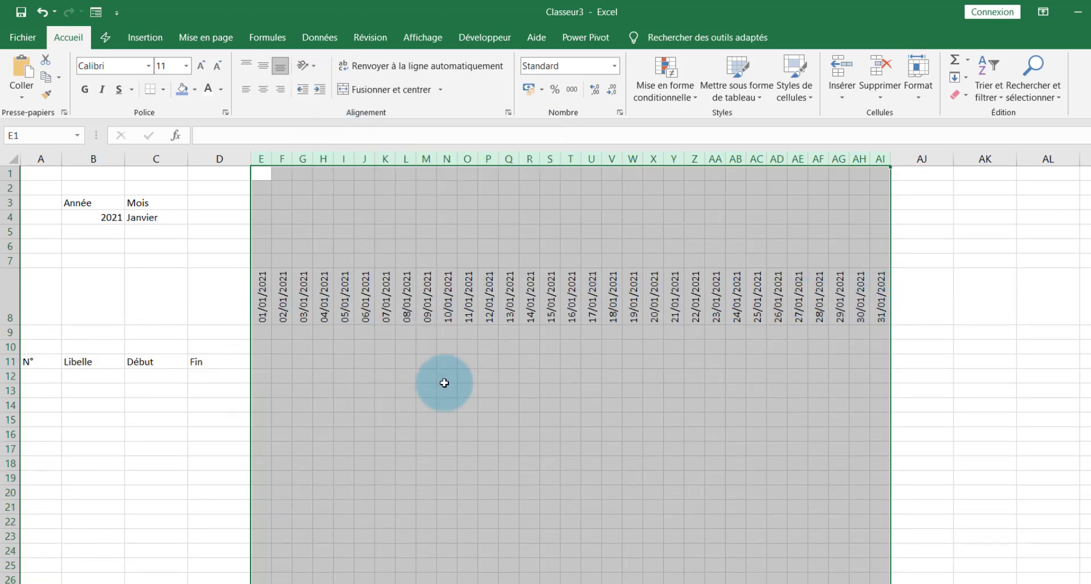
pyautogui.click(261, 334)
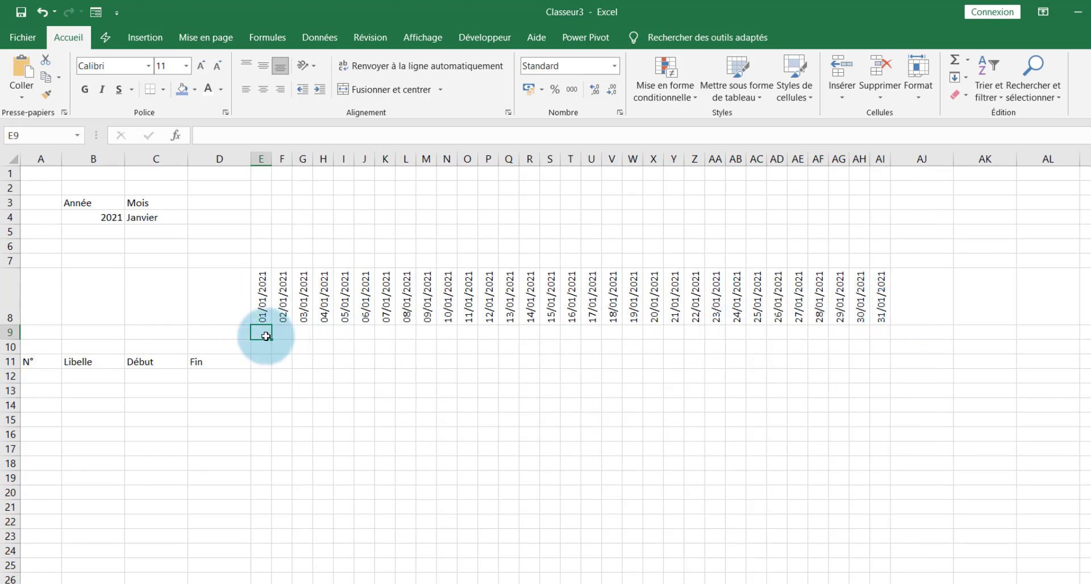
pyautogui.write('=')
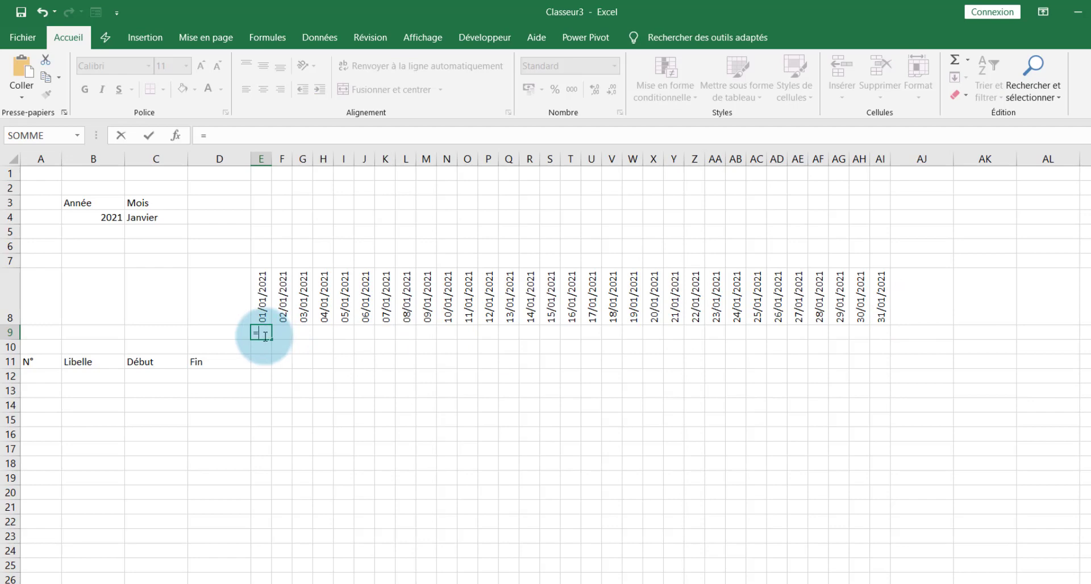
pyautogui.click(187, 219)
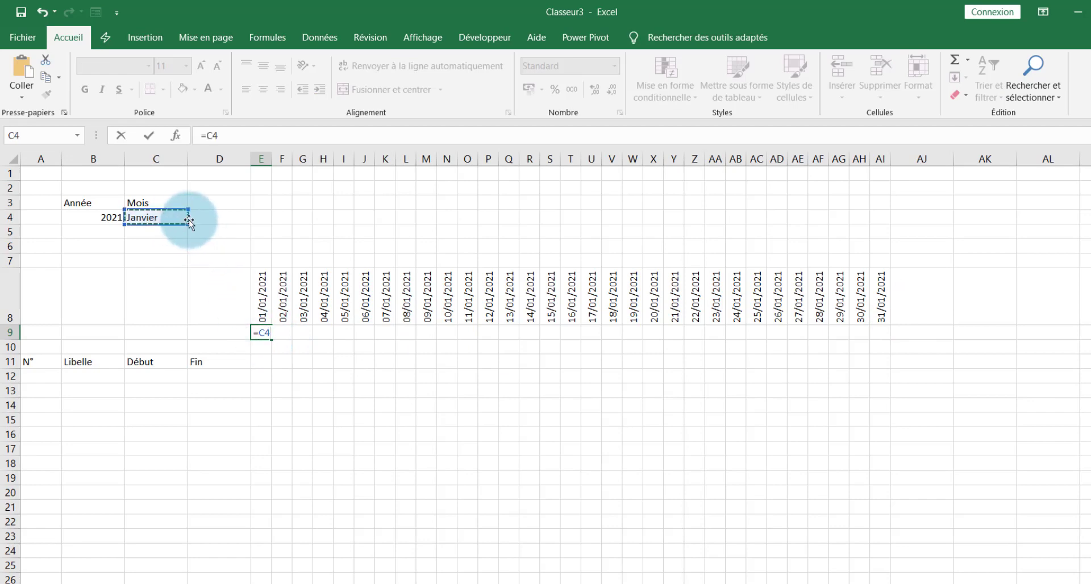
pyautogui.press('Escape')
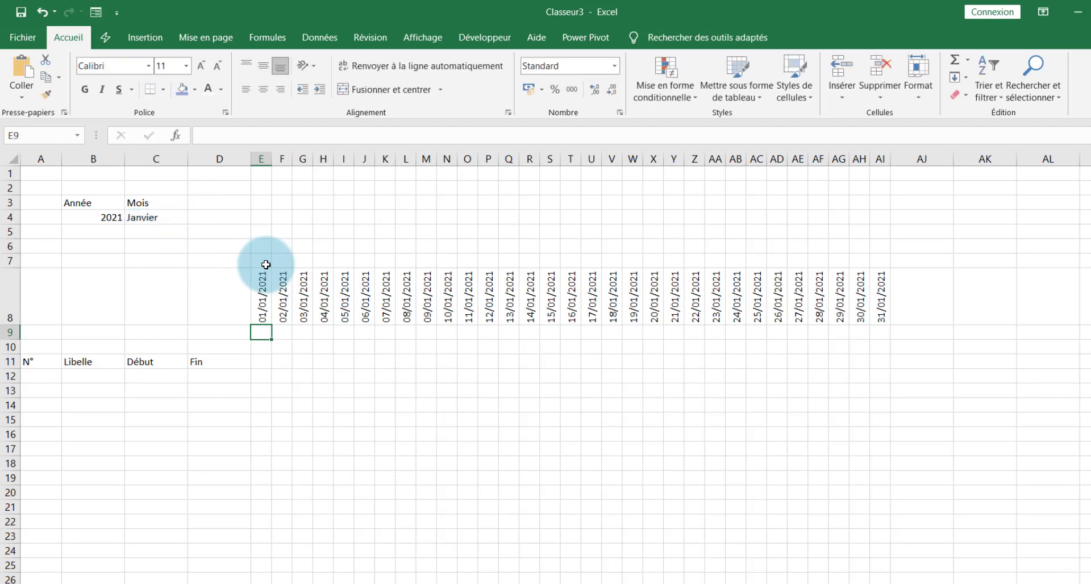
# - Choose Février as the month in cell C4
pyautogui.click(146, 215)
pyautogui.click(195, 220)
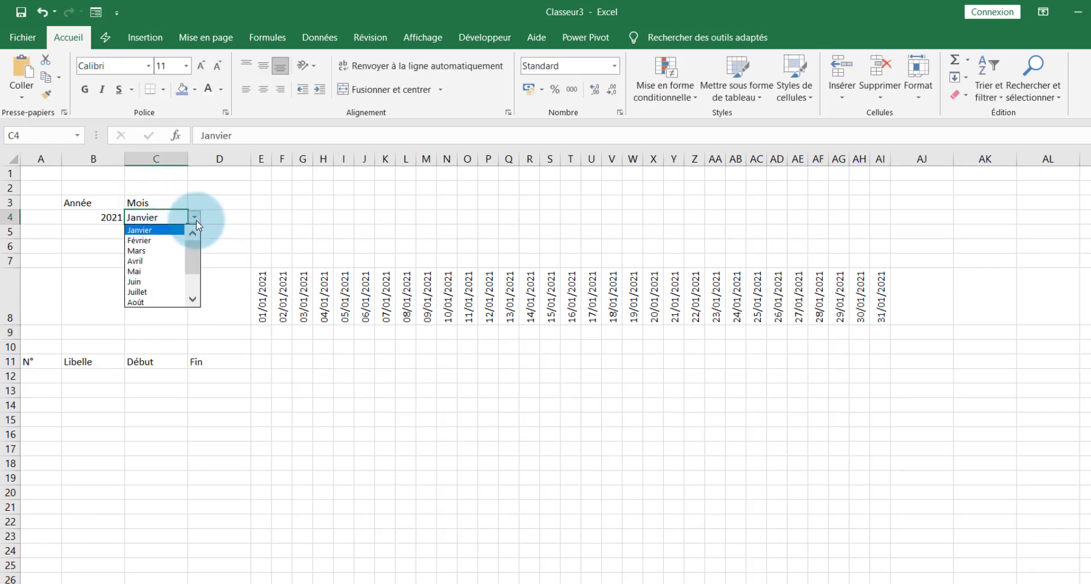
pyautogui.click(152, 241)
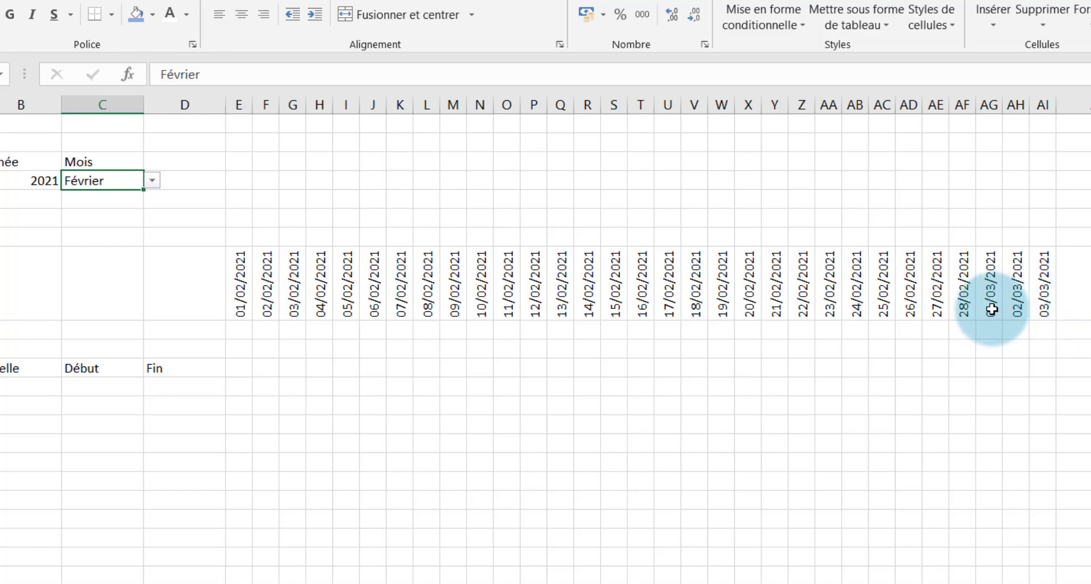
# - Wrap the next-day formula in AE8 in an SI(OU( test whose first condition is AD8=""
pyautogui.click(937, 283)
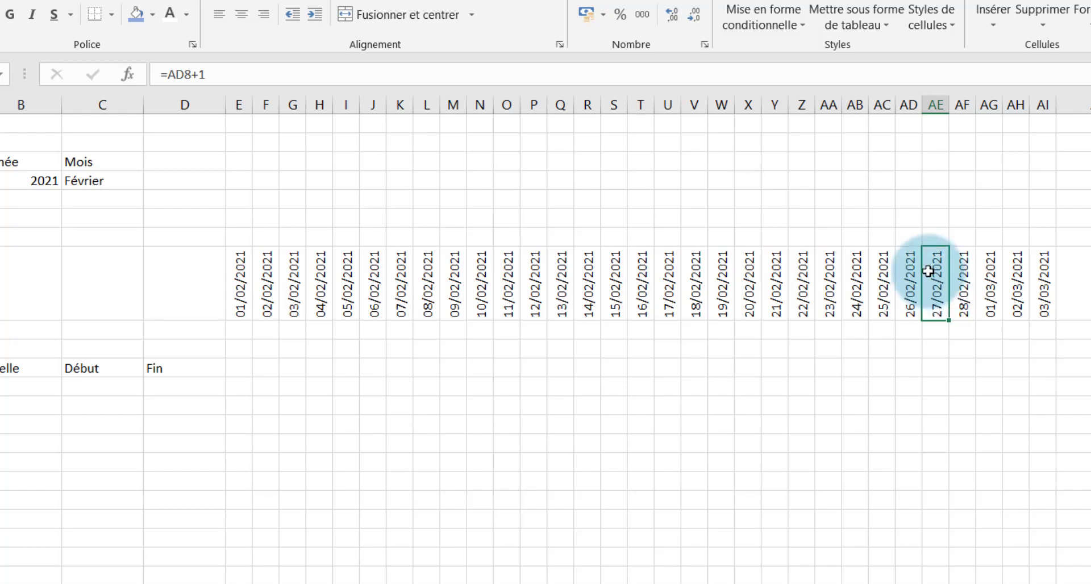
pyautogui.click(168, 74)
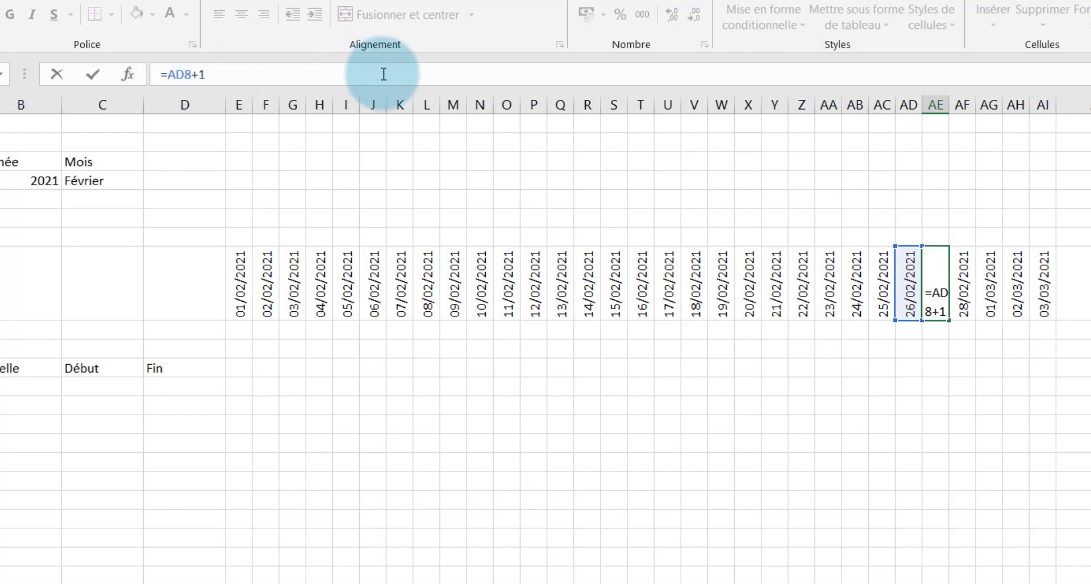
pyautogui.write('SI')
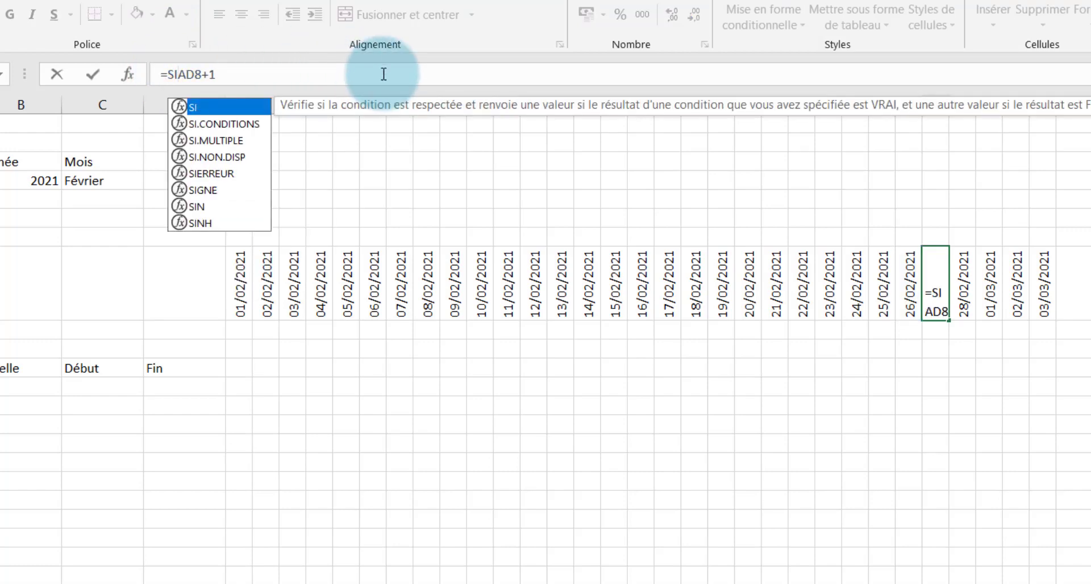
pyautogui.write('(')
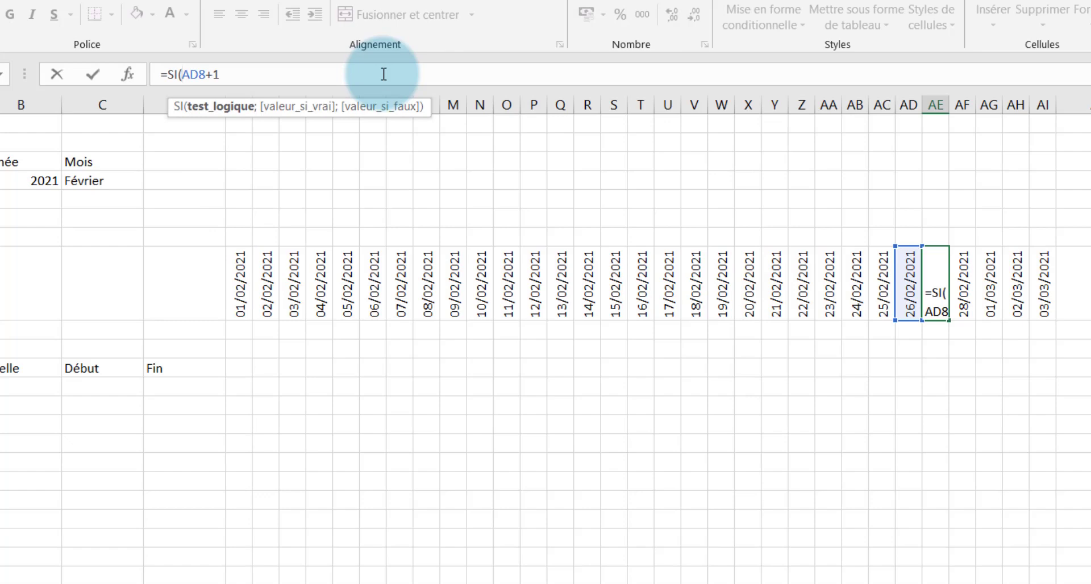
pyautogui.write('OU')
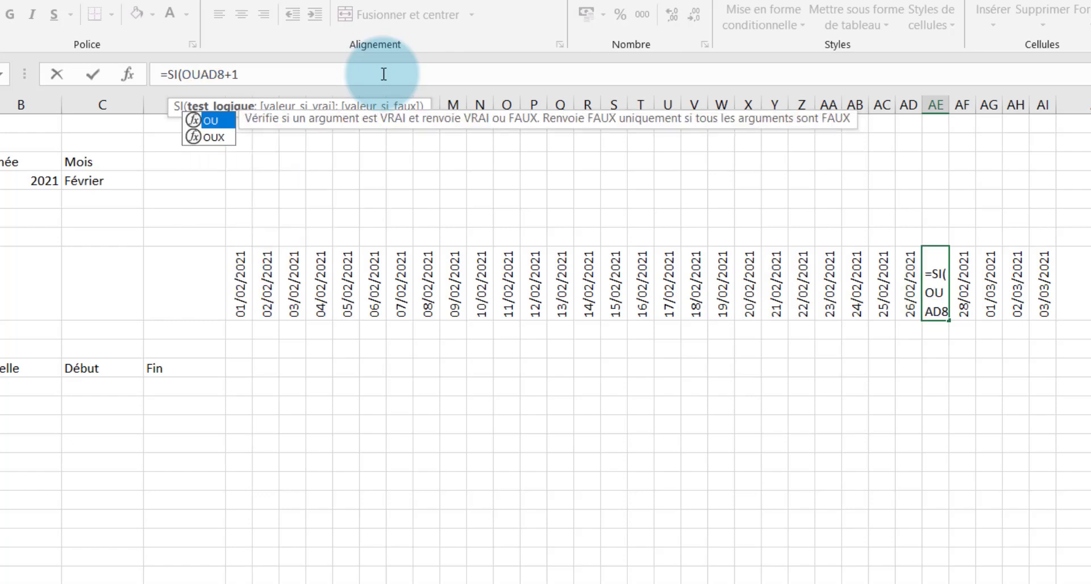
pyautogui.write('(')
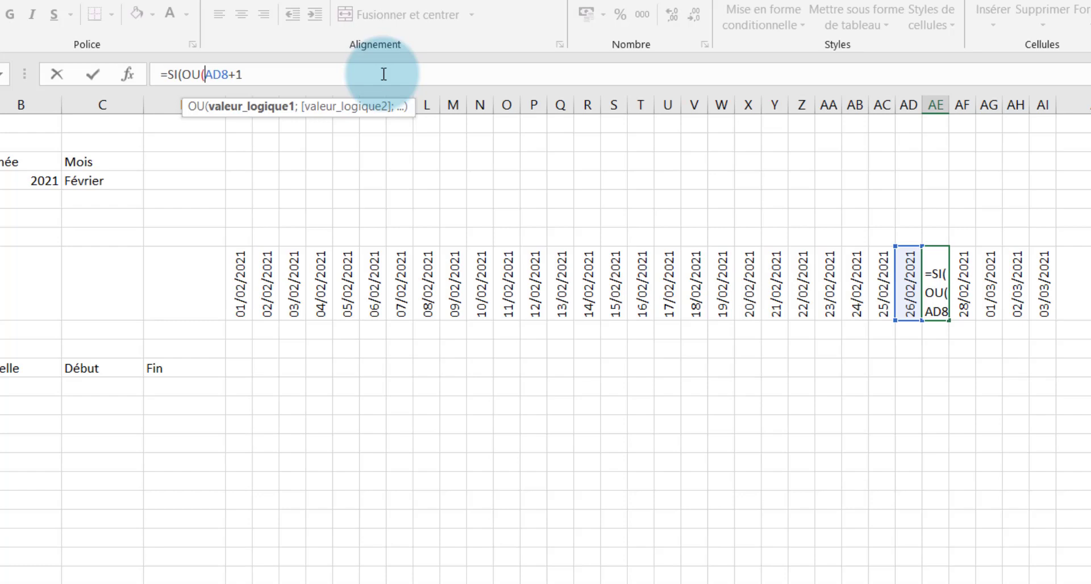
pyautogui.click(911, 286)
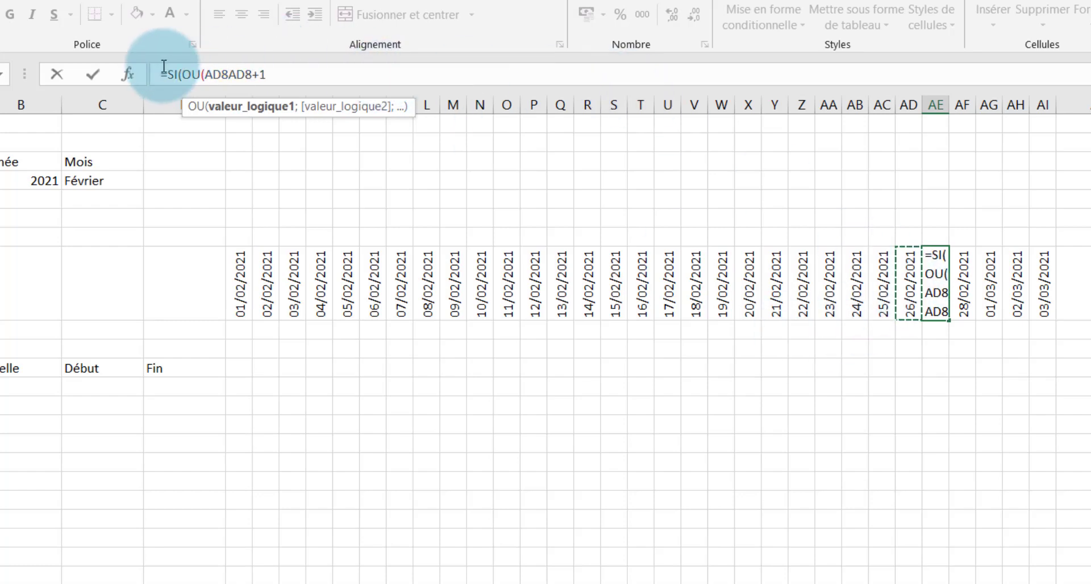
pyautogui.write('=')
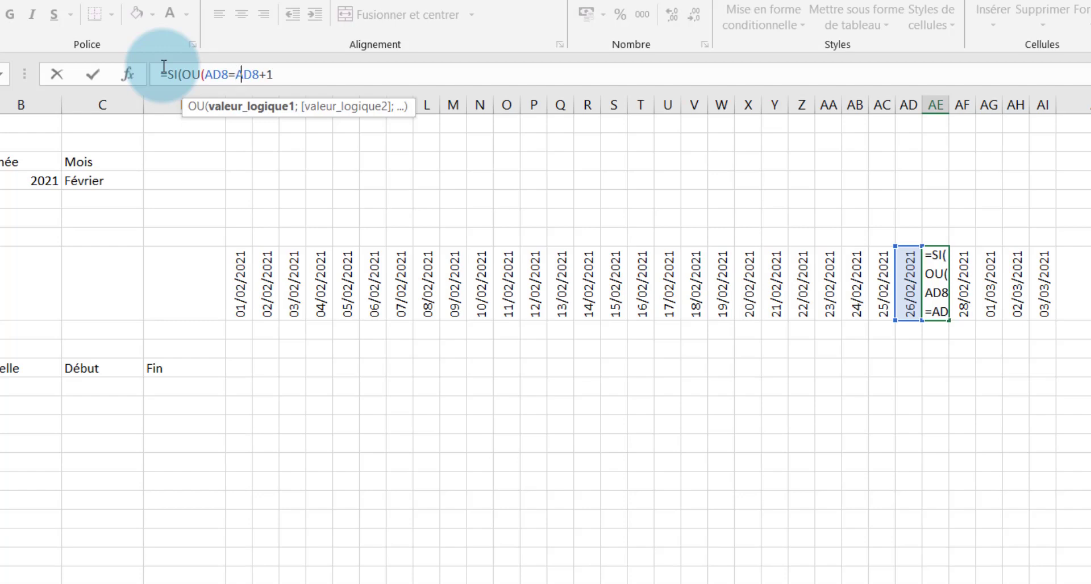
pyautogui.write('""')
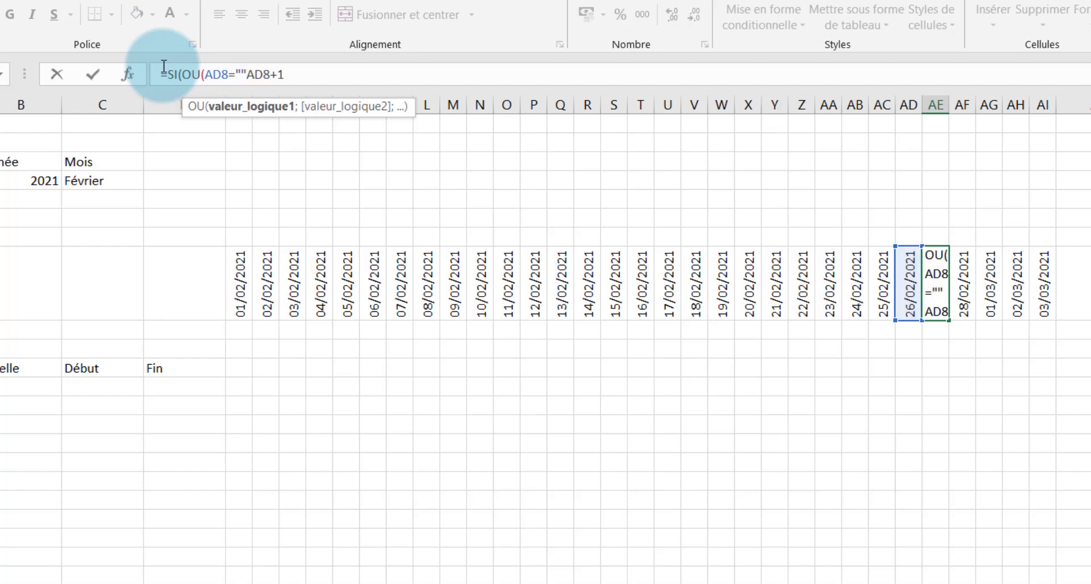
pyautogui.write(';')
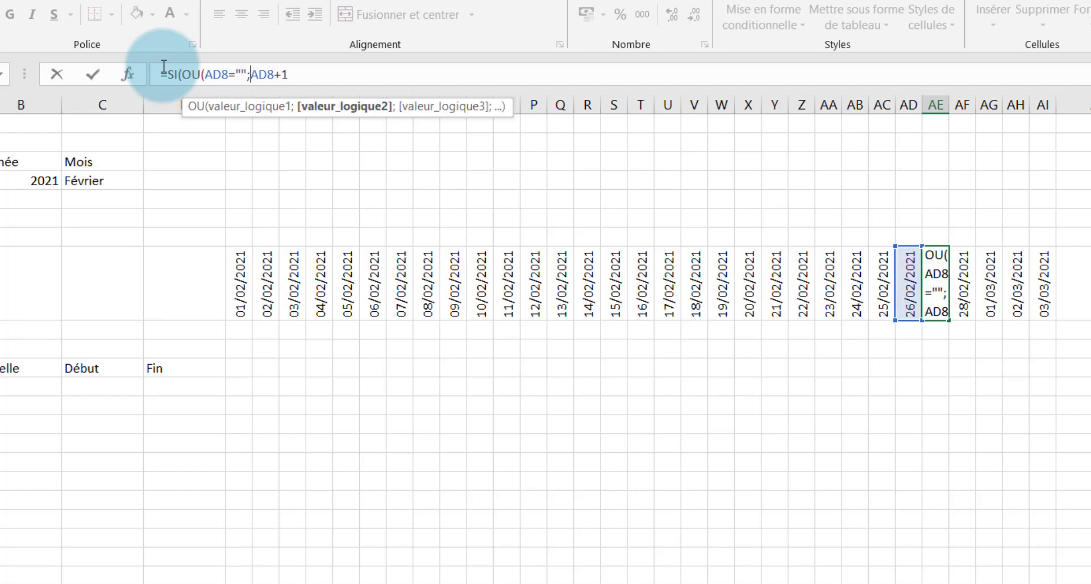
# - Add the second OU condition AD8>=Param!$E$4 to the AE8 formula, referencing the end-of-month date absolutely
pyautogui.click(902, 282)
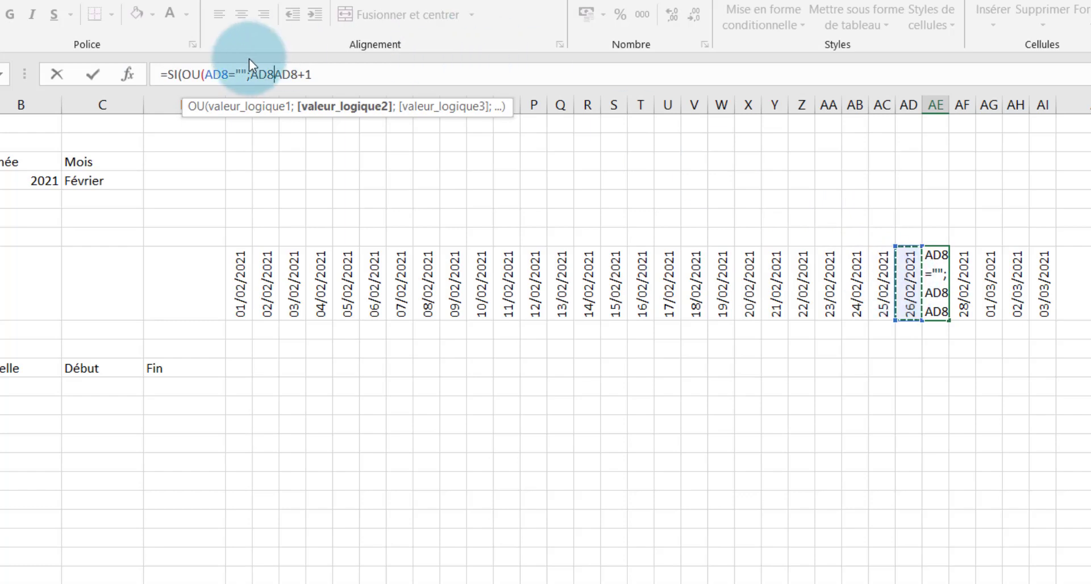
pyautogui.click(275, 70)
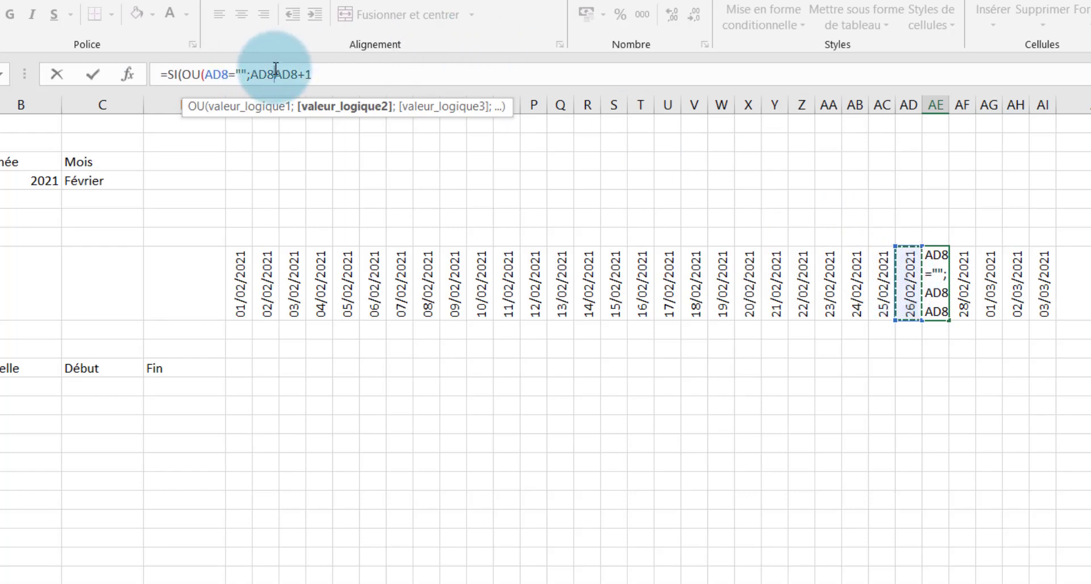
pyautogui.write('>')
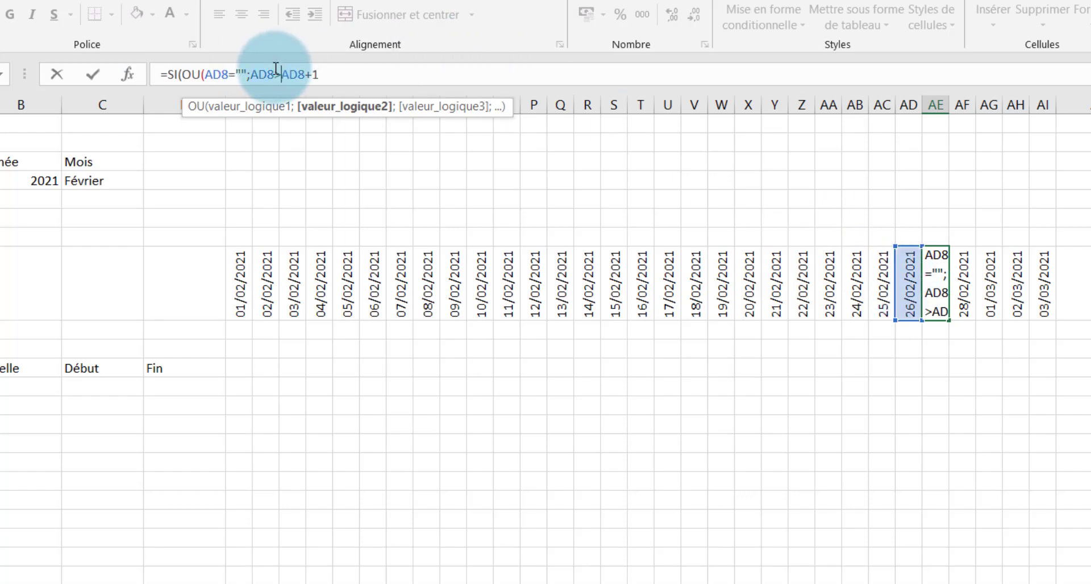
pyautogui.write('=')
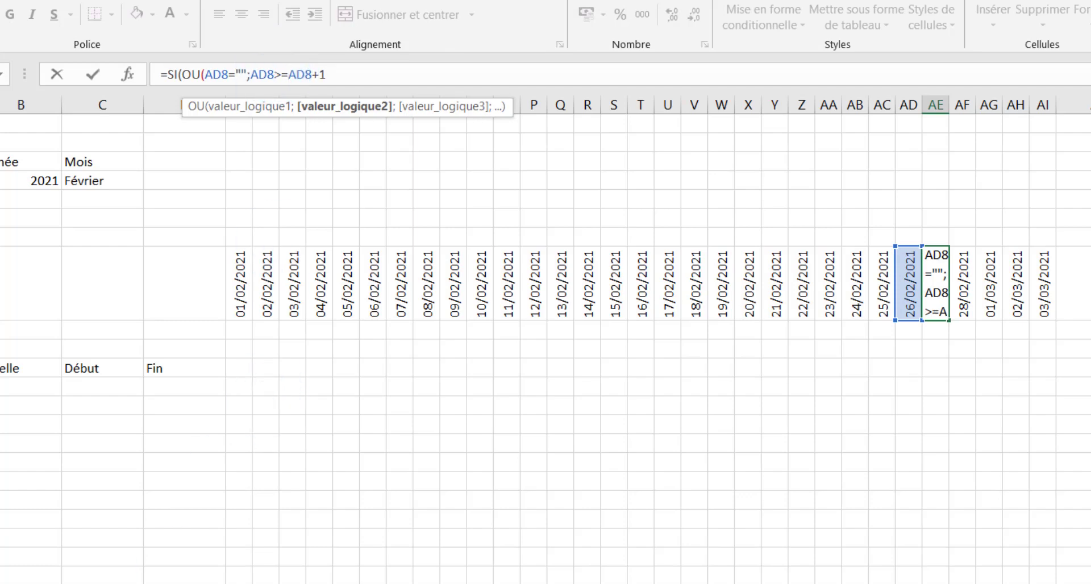
pyautogui.write('C27')
pyautogui.click(136, 583)
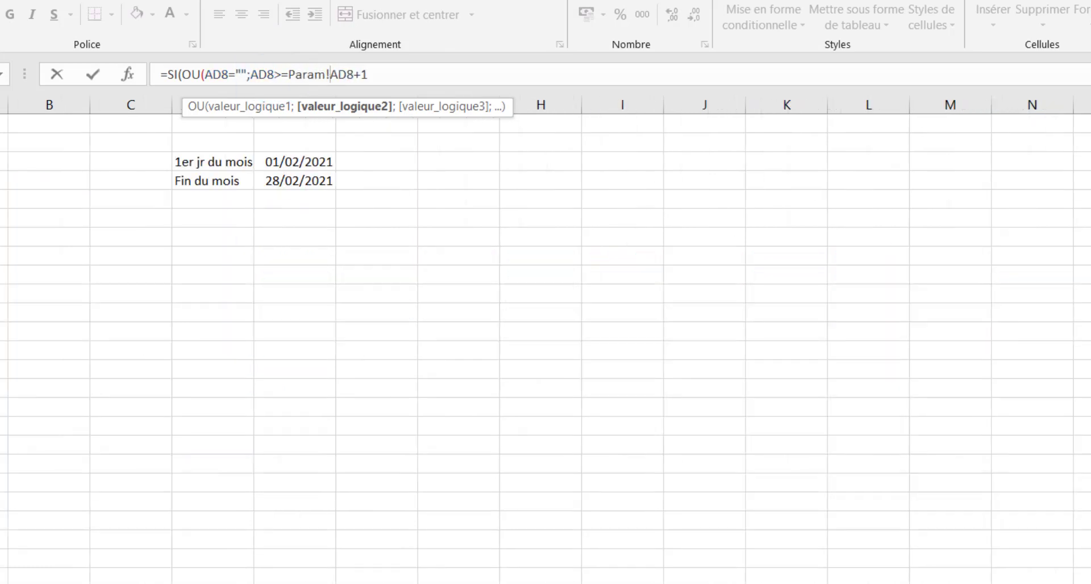
pyautogui.click(311, 177)
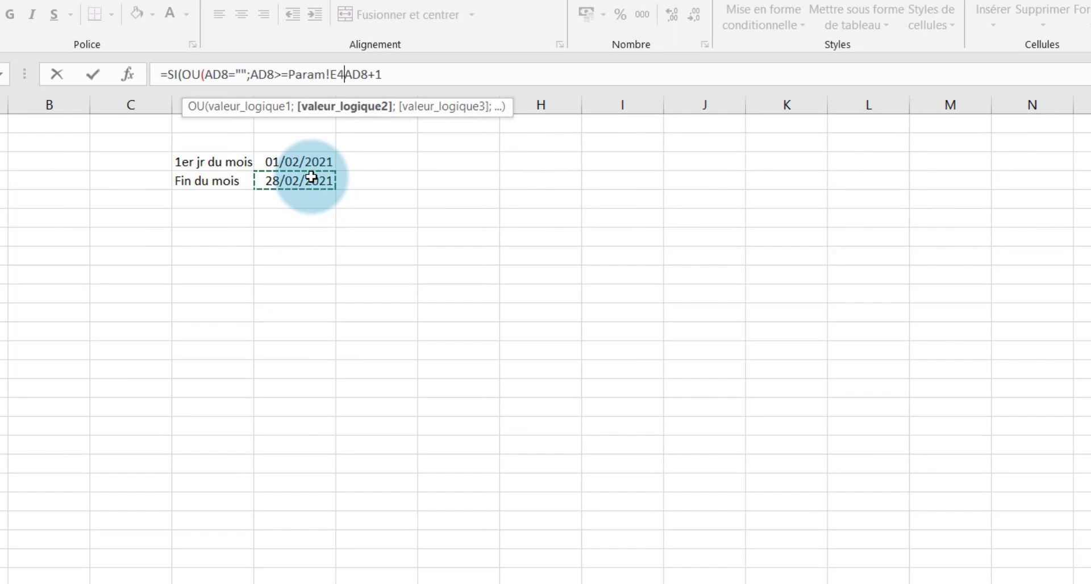
pyautogui.moveTo(344, 75); pyautogui.dragTo(333, 74)
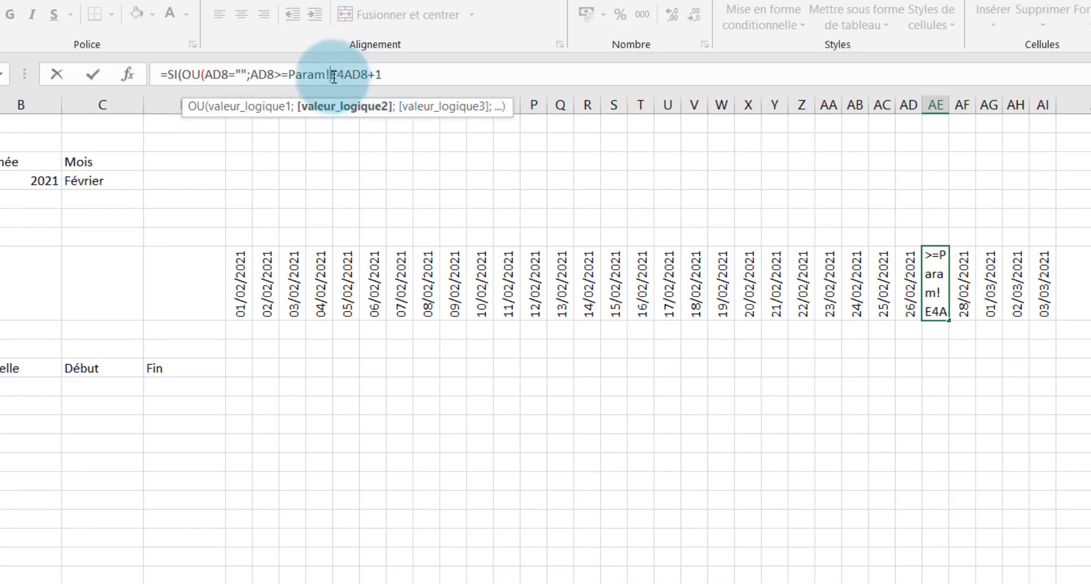
pyautogui.write('$')
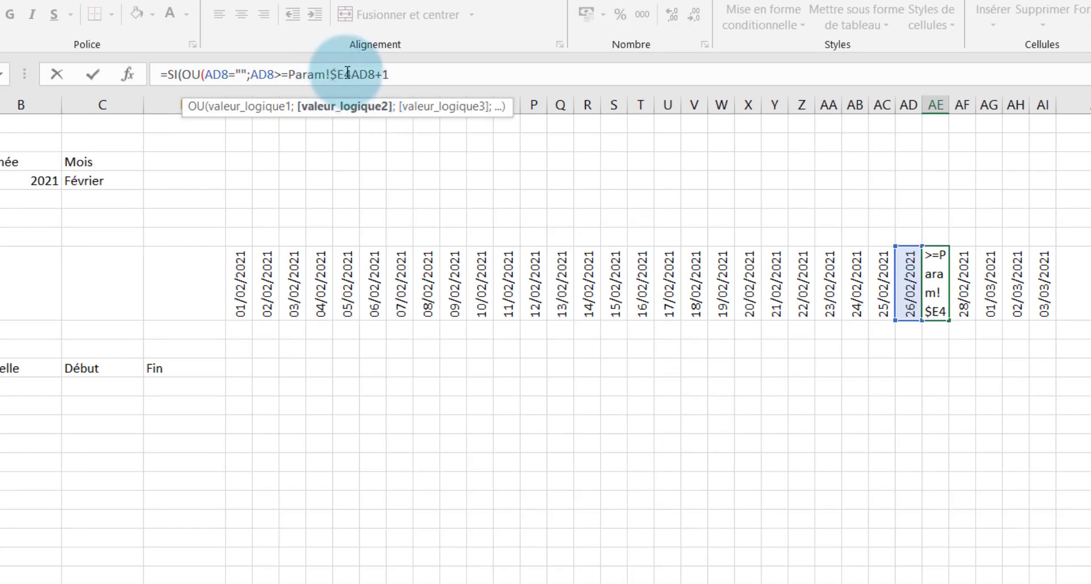
pyautogui.click(347, 74)
pyautogui.write('$')
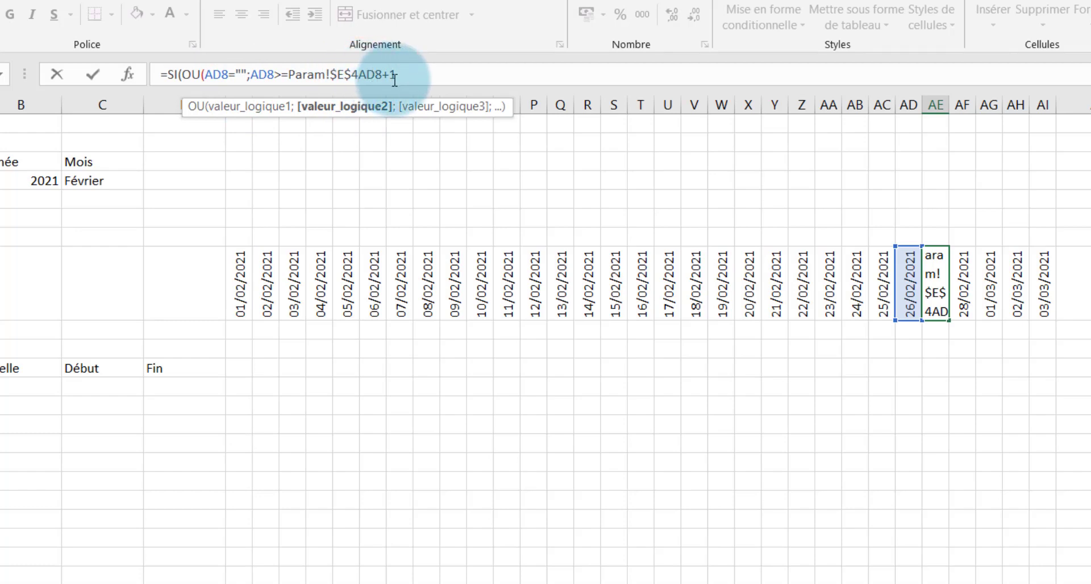
# - Complete the AE8 formula to return "" when true and AD8+1 otherwise, and fill it across to AI8
pyautogui.write(')')
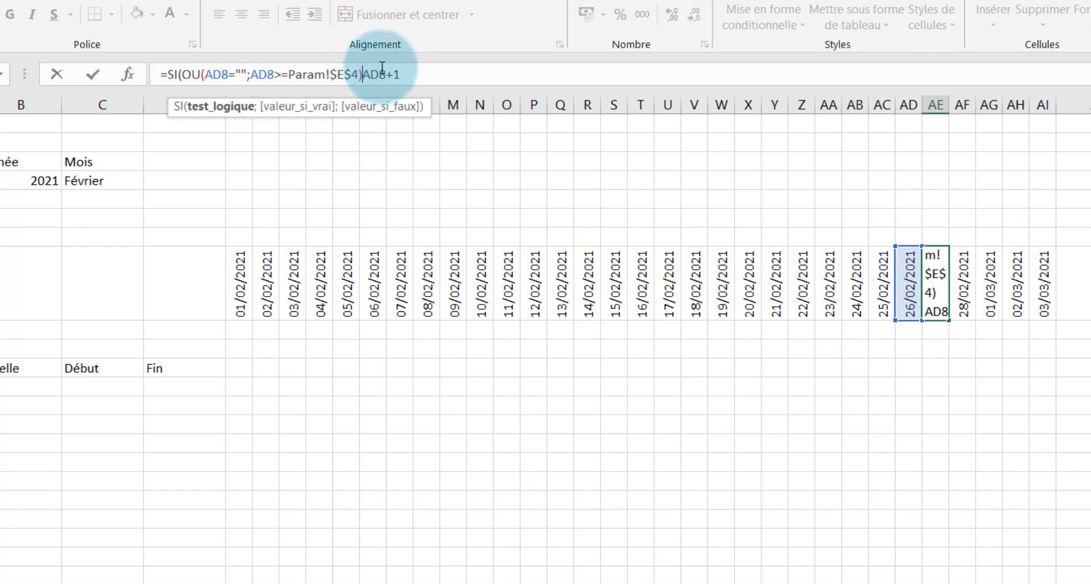
pyautogui.write(';')
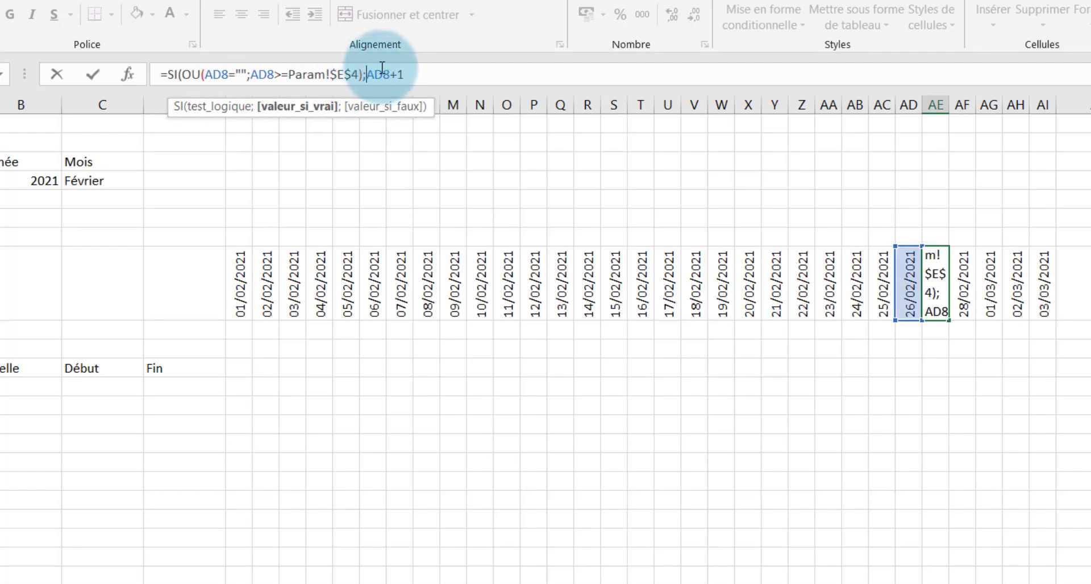
pyautogui.write('""')
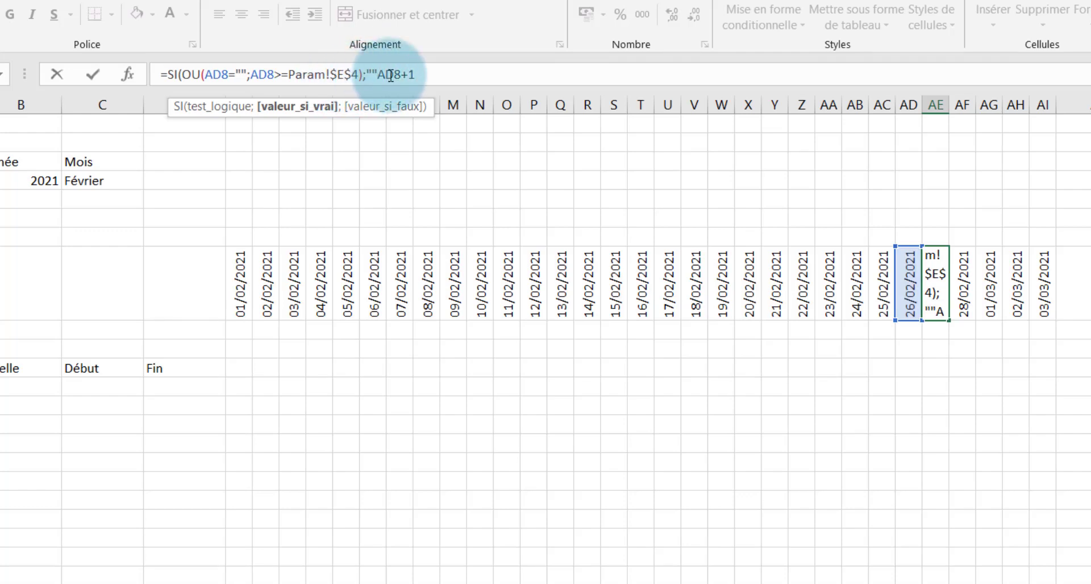
pyautogui.write(';')
pyautogui.click(433, 76)
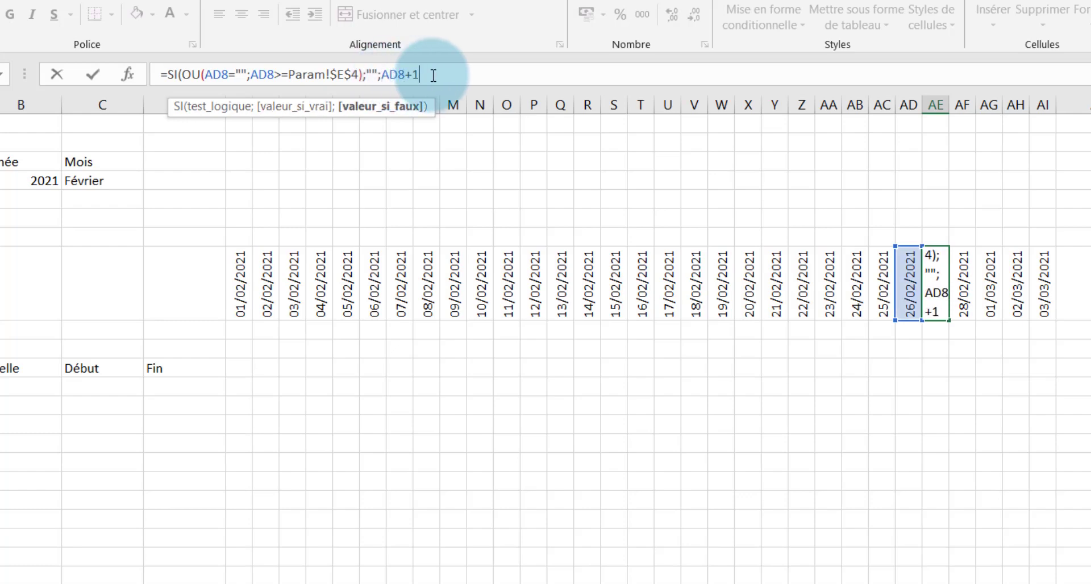
pyautogui.write(')')
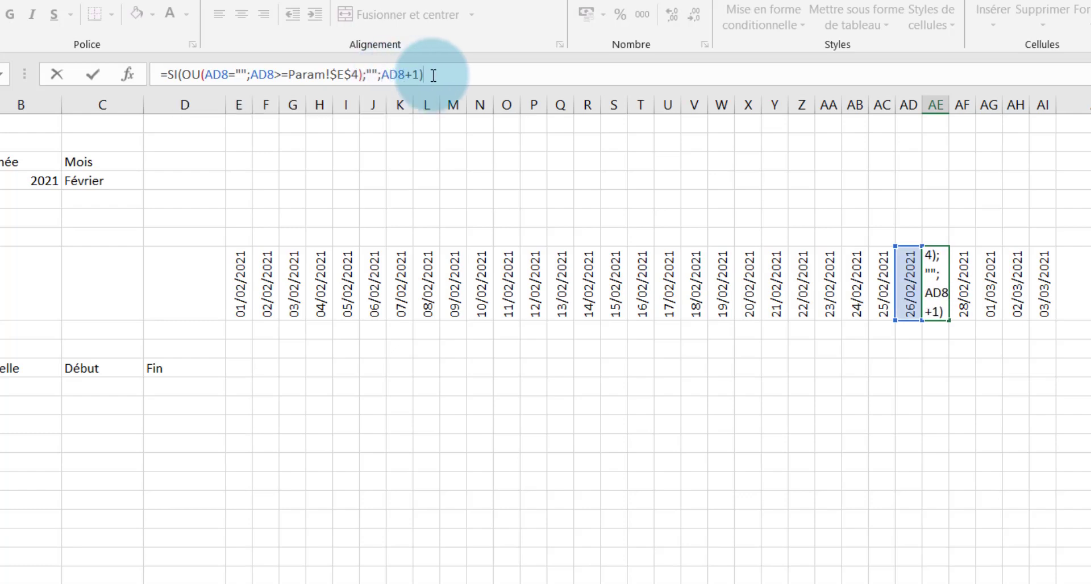
pyautogui.press('Return')
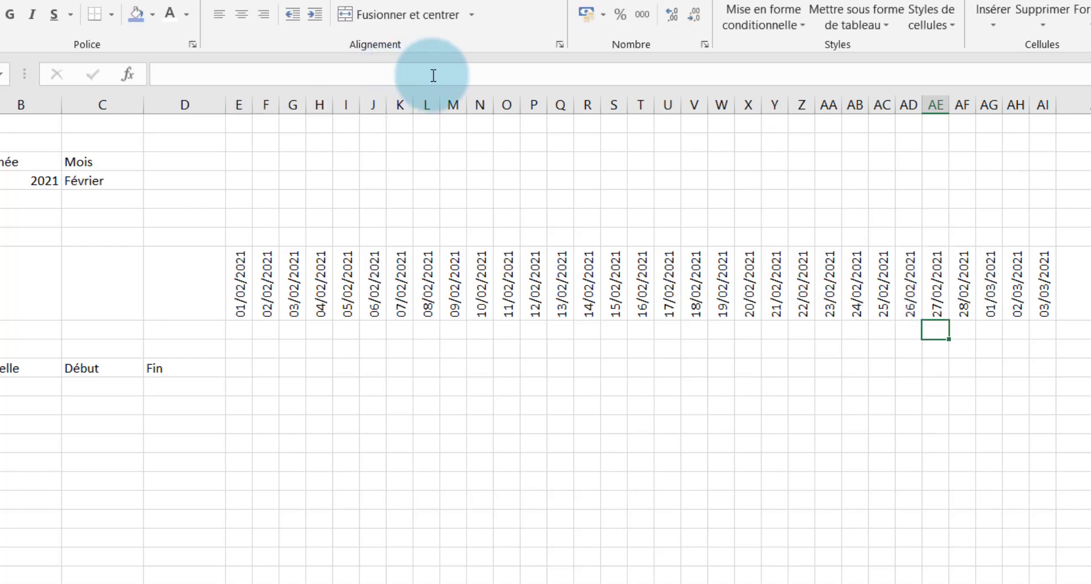
pyautogui.click(930, 283)
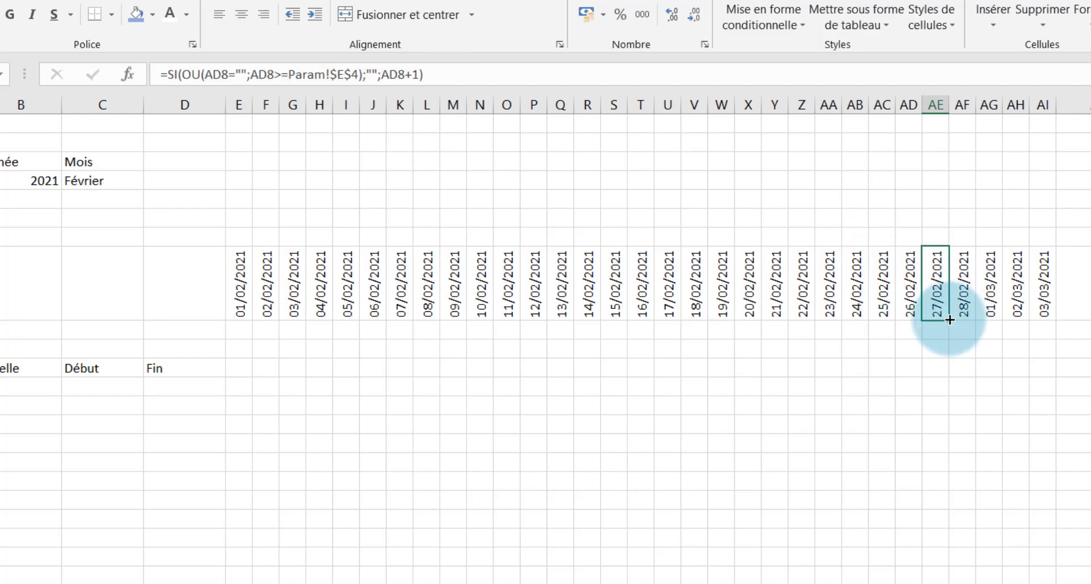
pyautogui.moveTo(949, 320); pyautogui.dragTo(1050, 321)
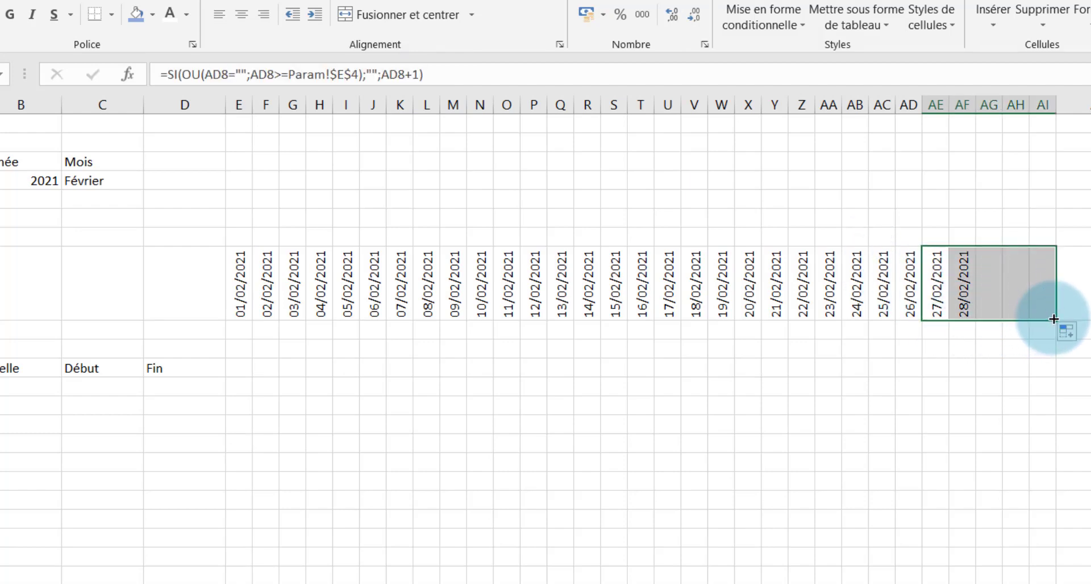
# - Test the date row by setting the month in C4 to Janvier, Février and finally Avril
pyautogui.click(116, 182)
pyautogui.click(151, 181)
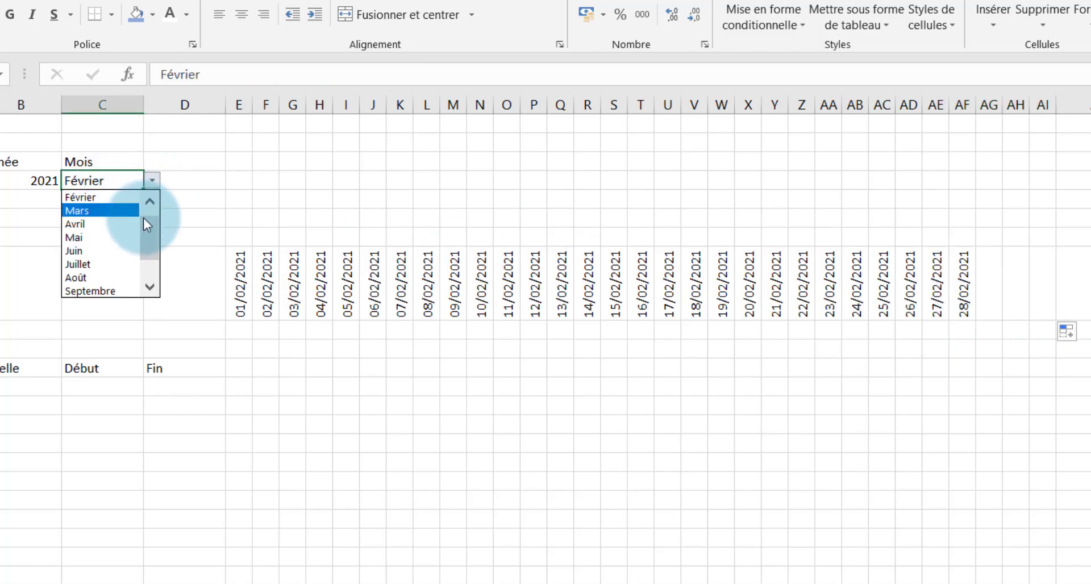
pyautogui.moveTo(145, 219); pyautogui.dragTo(138, 196)
pyautogui.click(104, 195)
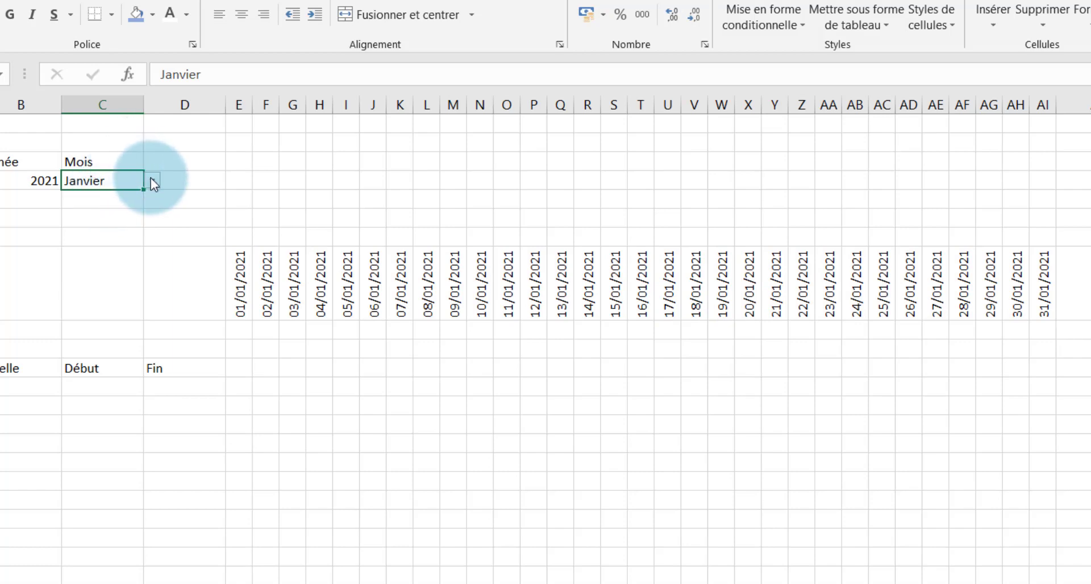
pyautogui.click(151, 179)
pyautogui.click(108, 211)
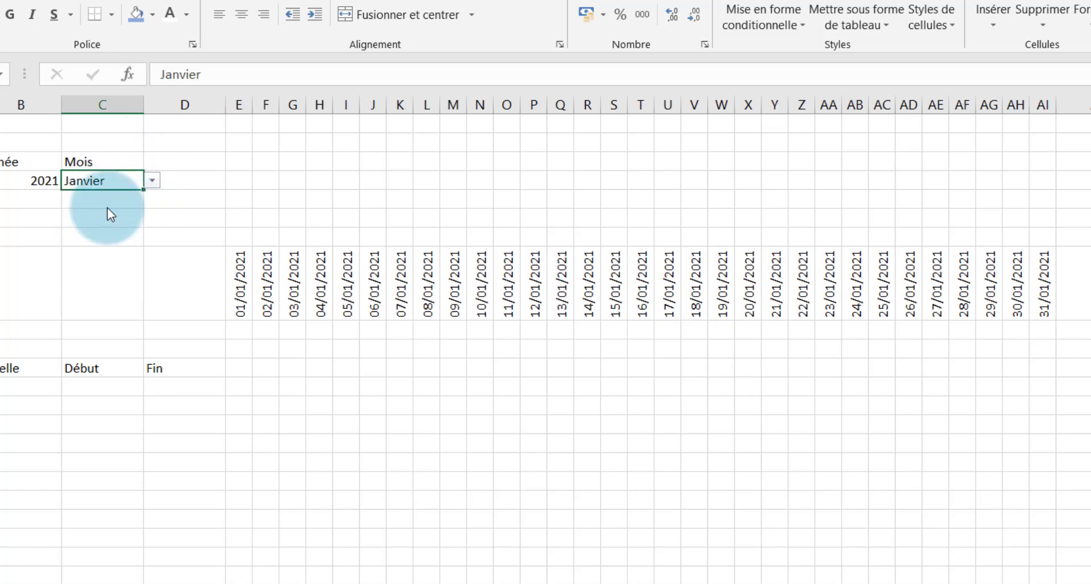
pyautogui.click(153, 181)
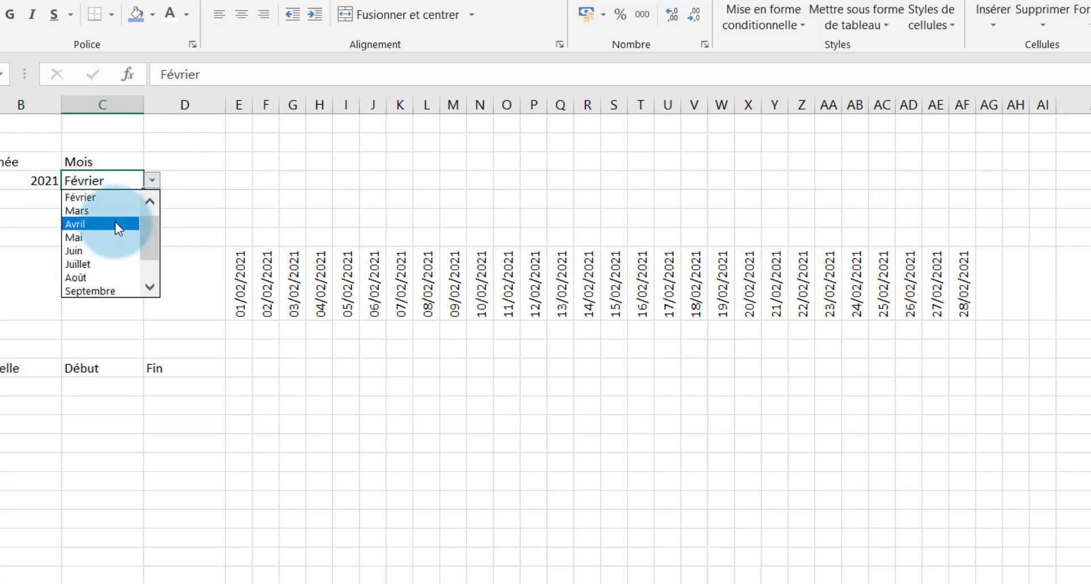
pyautogui.click(116, 227)
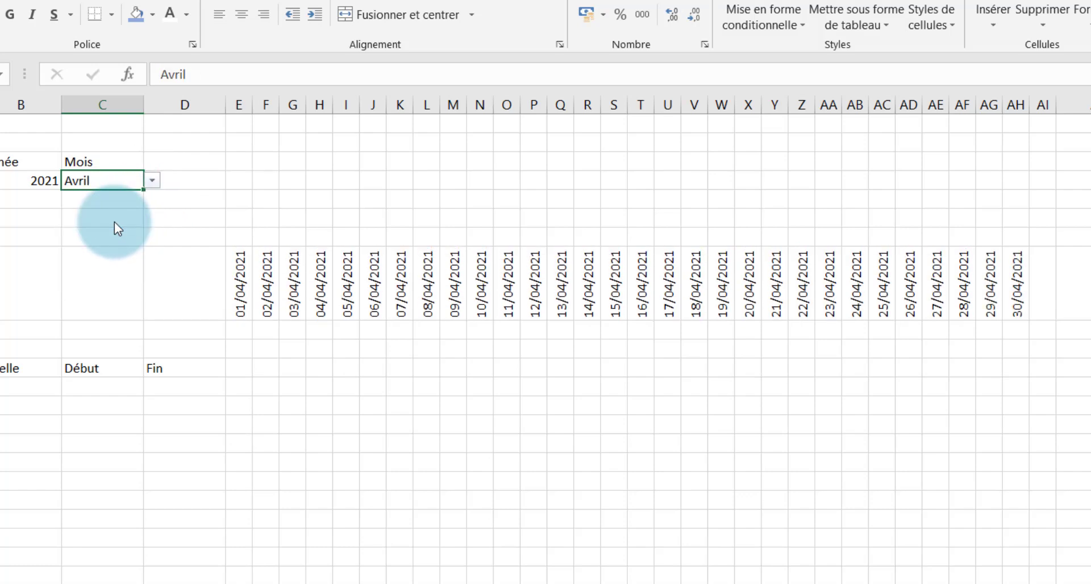
# - Enter =JOUR(E8) in E9 to extract the day number and fill it across to AI9
pyautogui.click(240, 333)
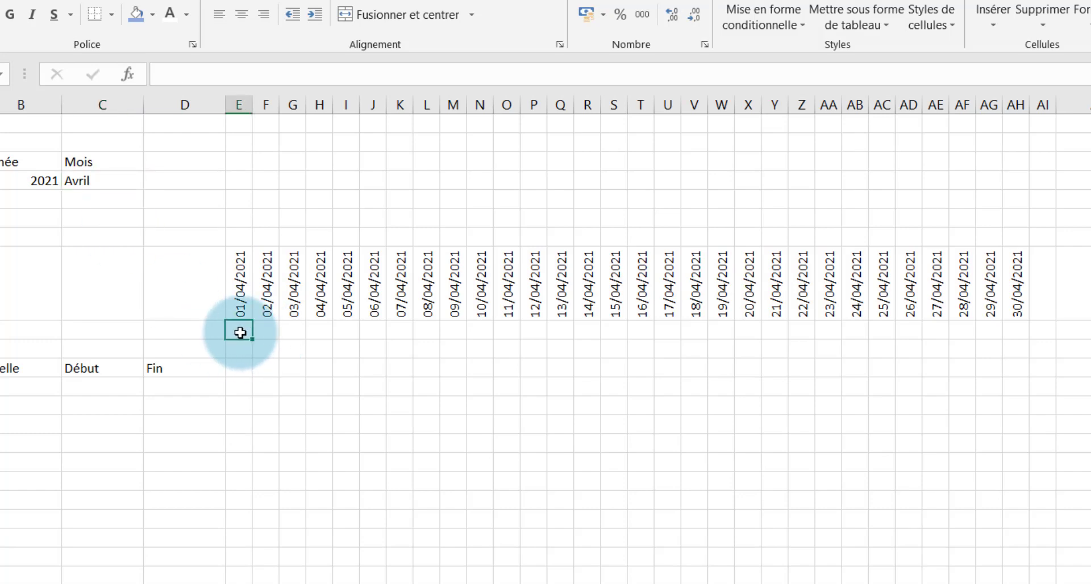
pyautogui.write('=')
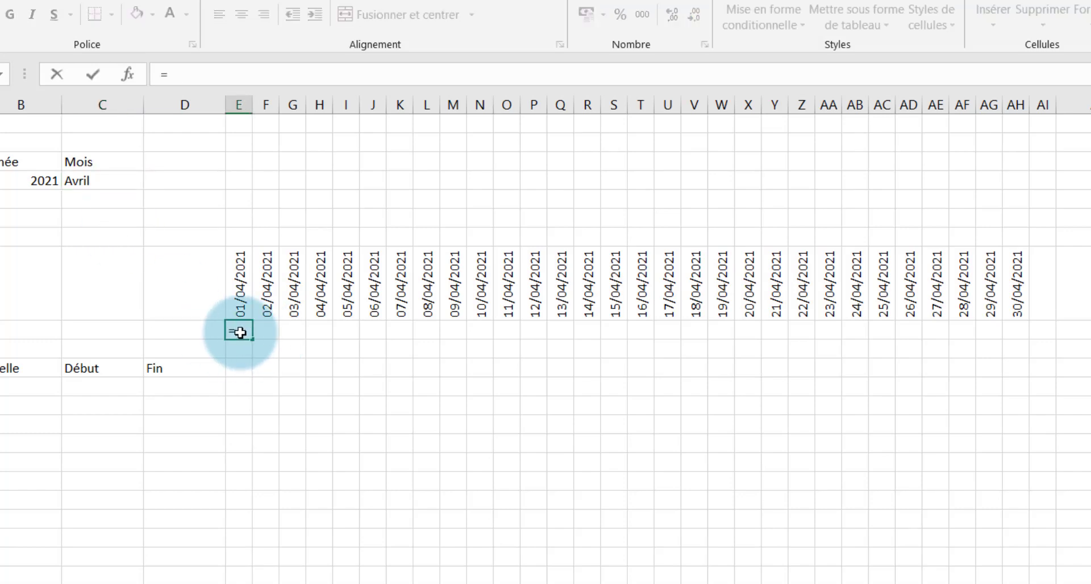
pyautogui.write('Jou')
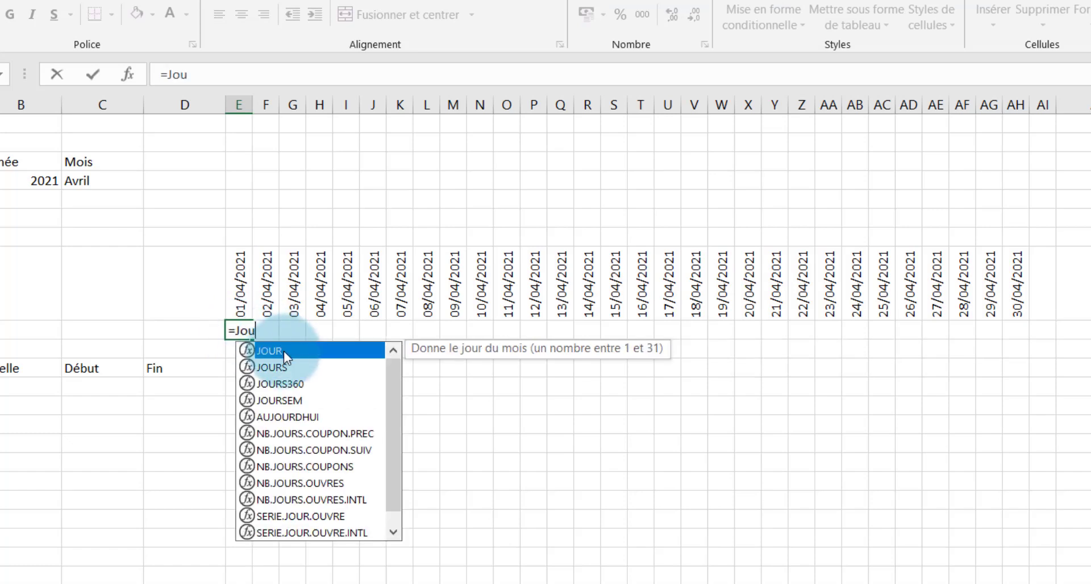
pyautogui.doubleClick(284, 351)
pyautogui.click(244, 288)
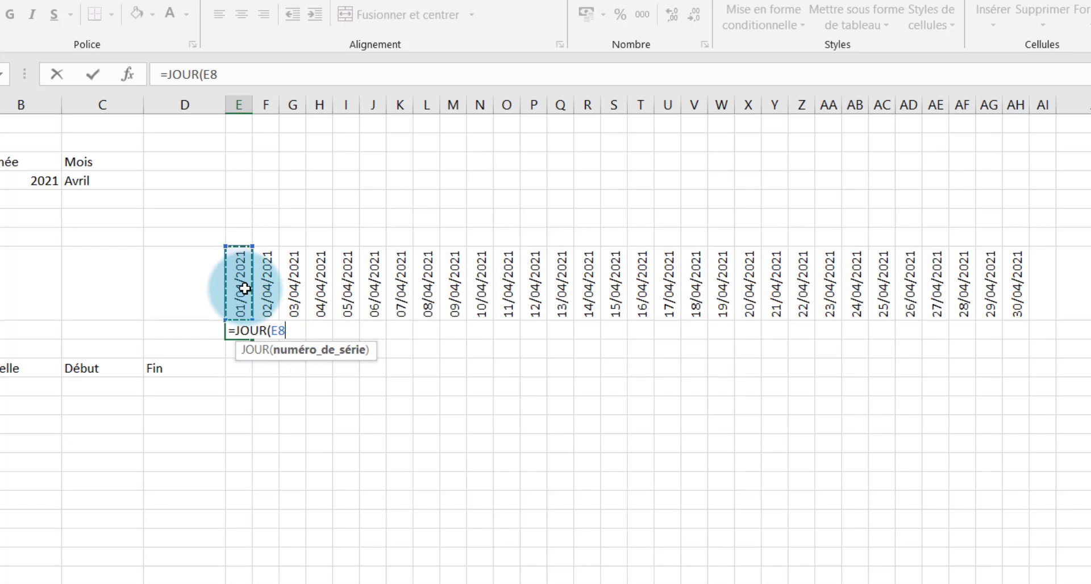
pyautogui.write(')')
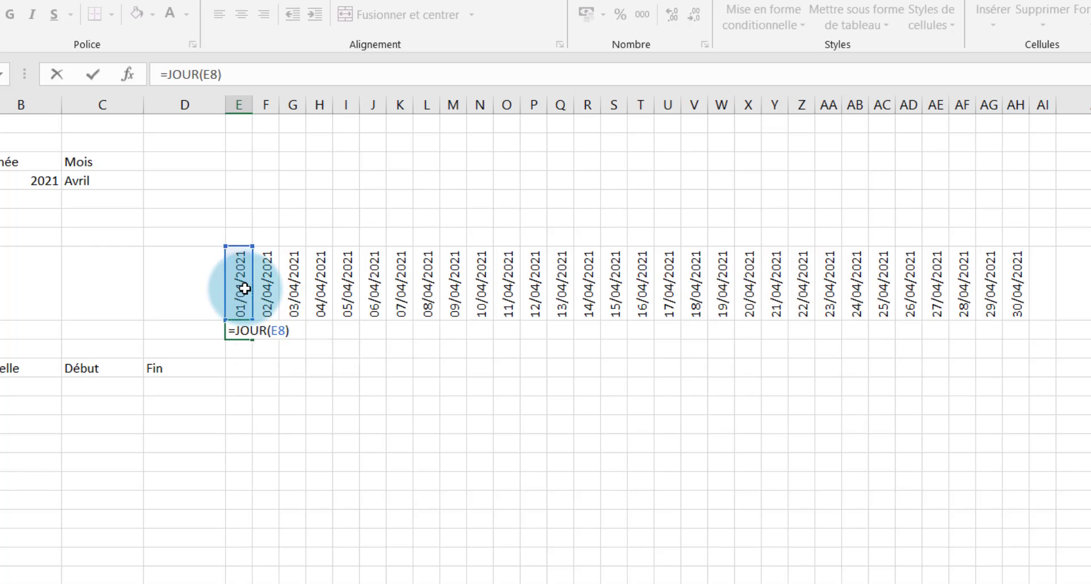
pyautogui.press('Return')
pyautogui.click(243, 329)
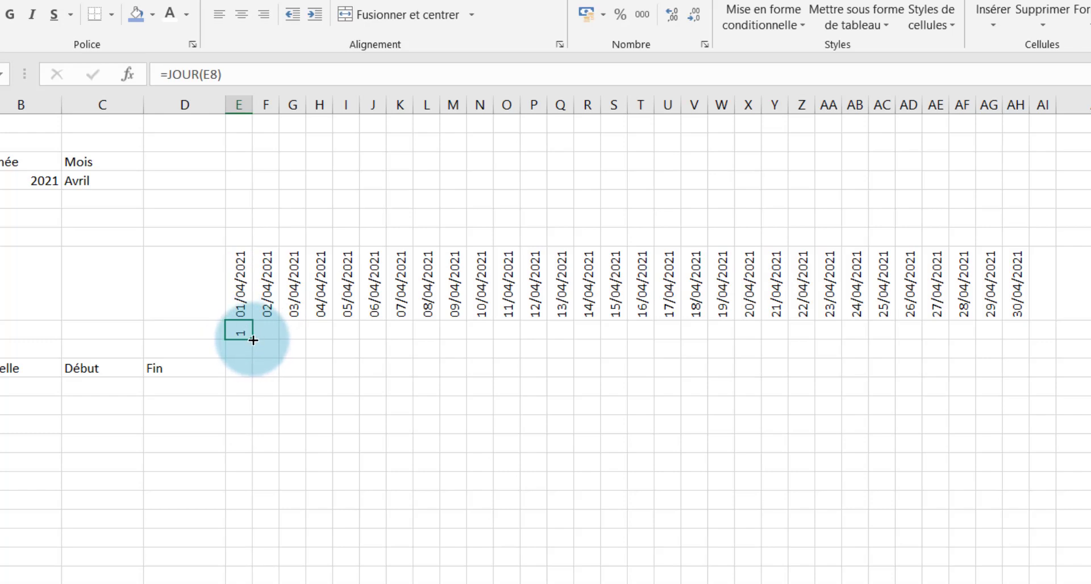
pyautogui.moveTo(253, 340); pyautogui.dragTo(1046, 339)
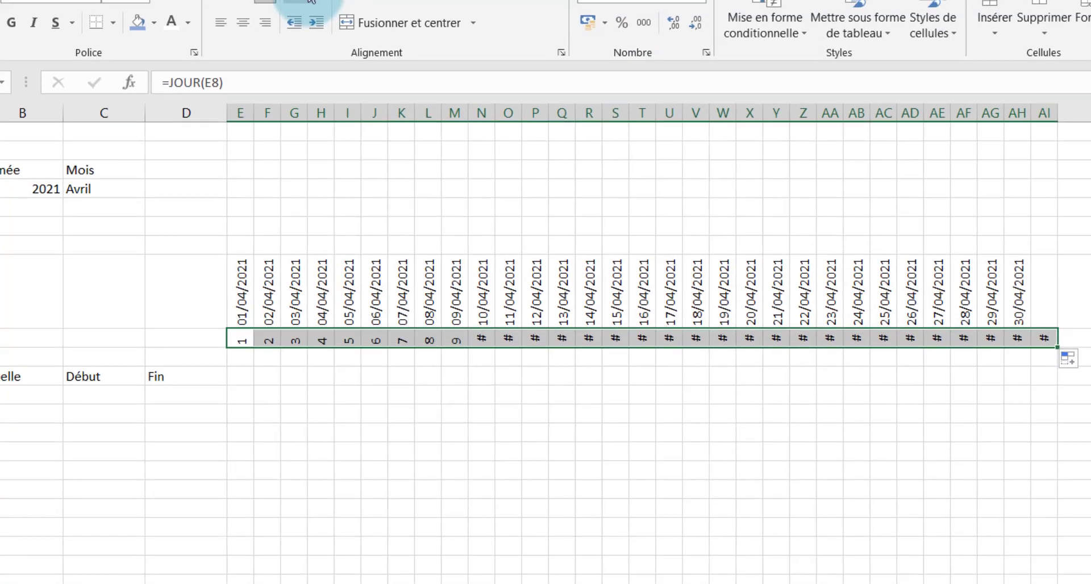
# - Set the text orientation of the range E9:AI32 to 0 degrees
pyautogui.click(322, 66)
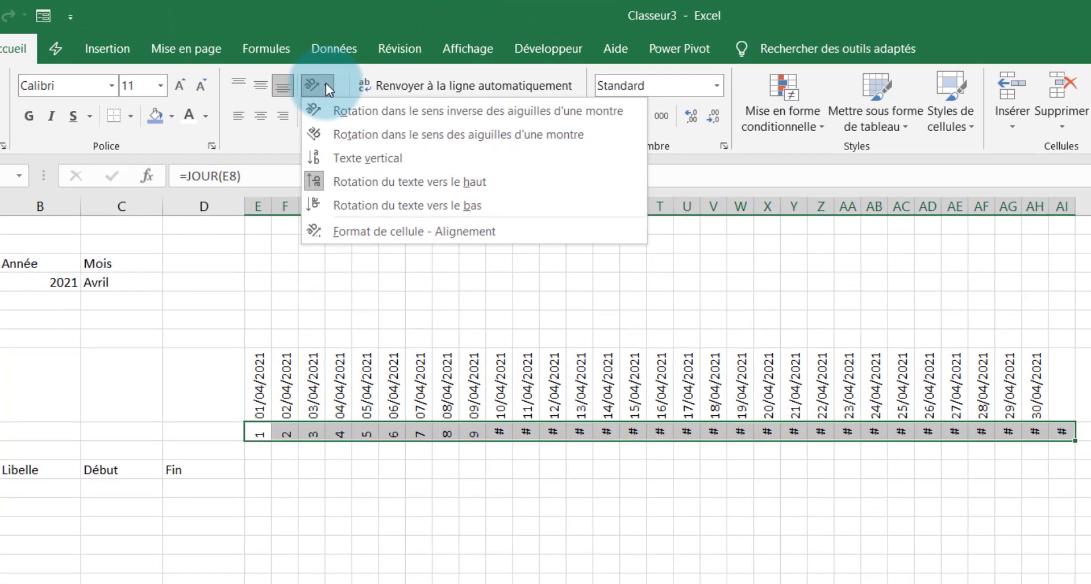
pyautogui.click(322, 65)
pyautogui.click(255, 415)
pyautogui.moveTo(258, 433); pyautogui.dragTo(1054, 583)
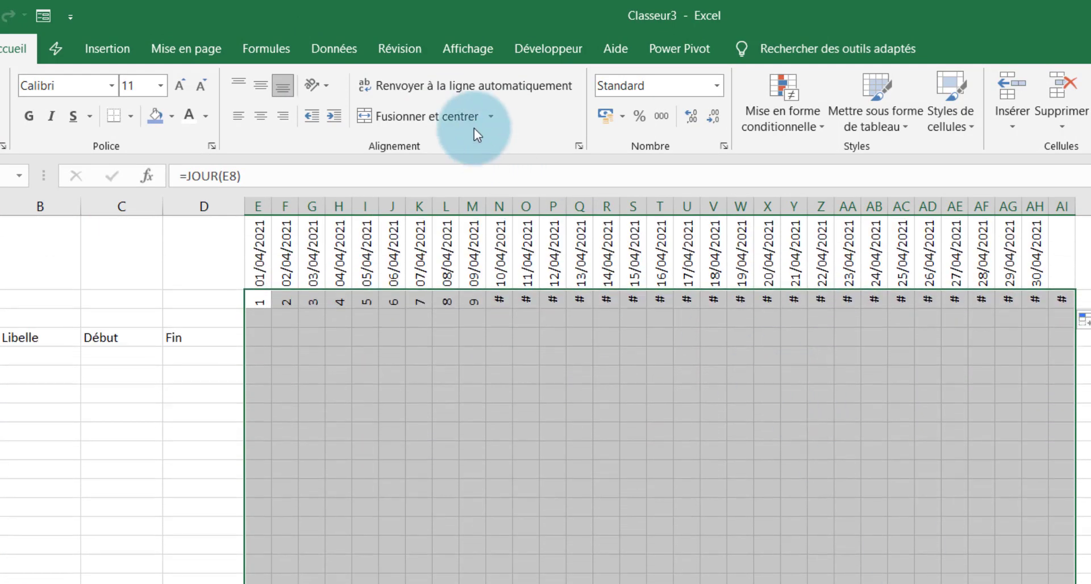
pyautogui.click(332, 83)
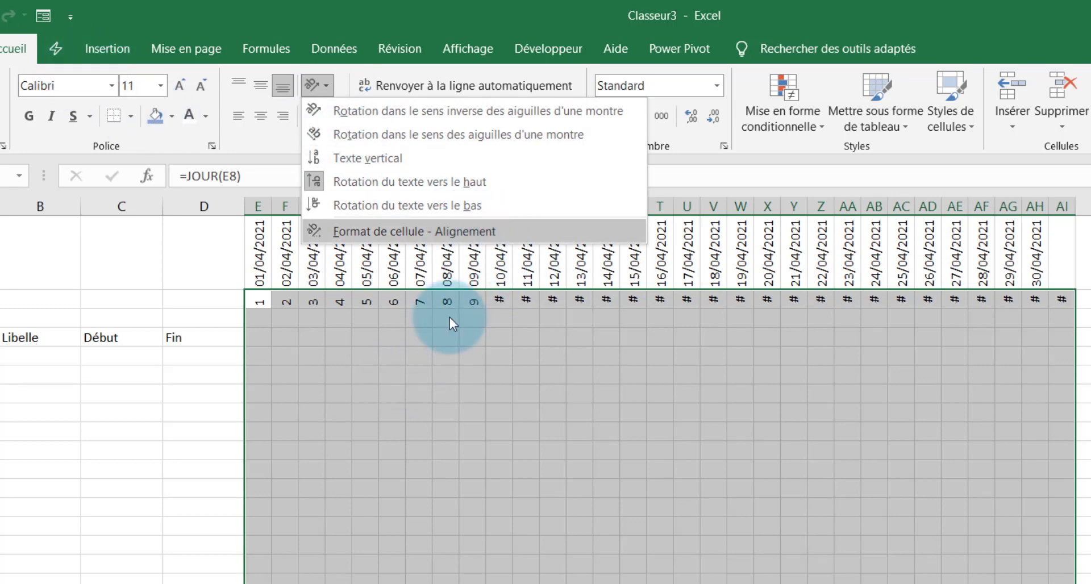
pyautogui.rightClick(437, 356)
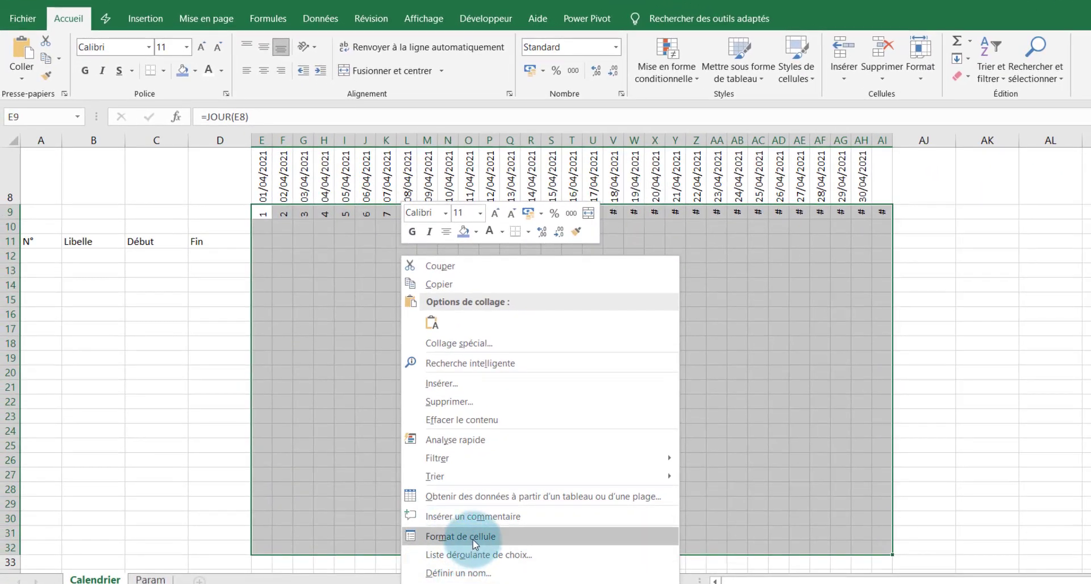
pyautogui.click(473, 539)
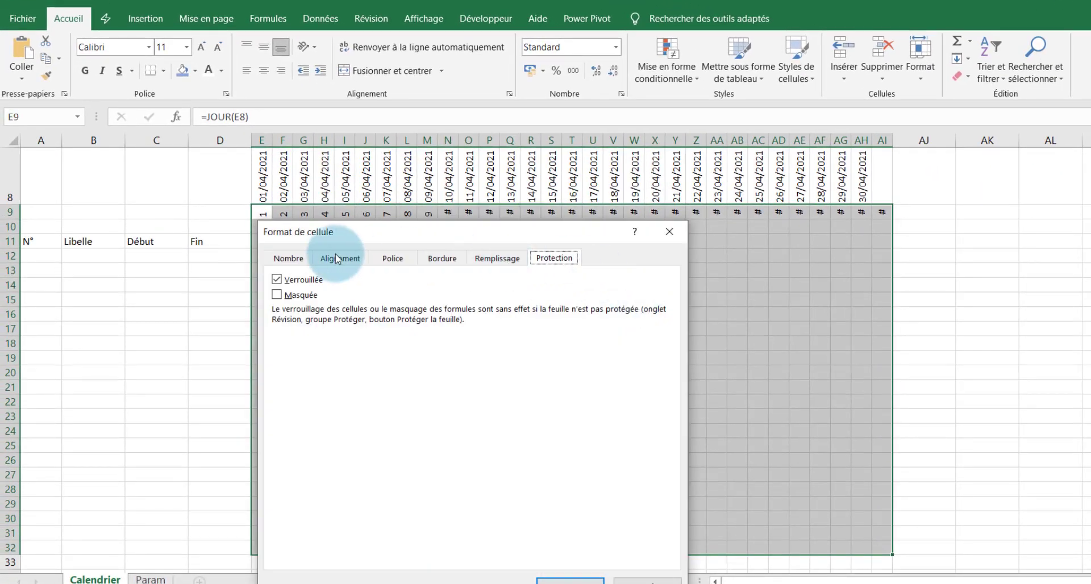
pyautogui.click(290, 258)
pyautogui.moveTo(448, 229); pyautogui.dragTo(414, 72)
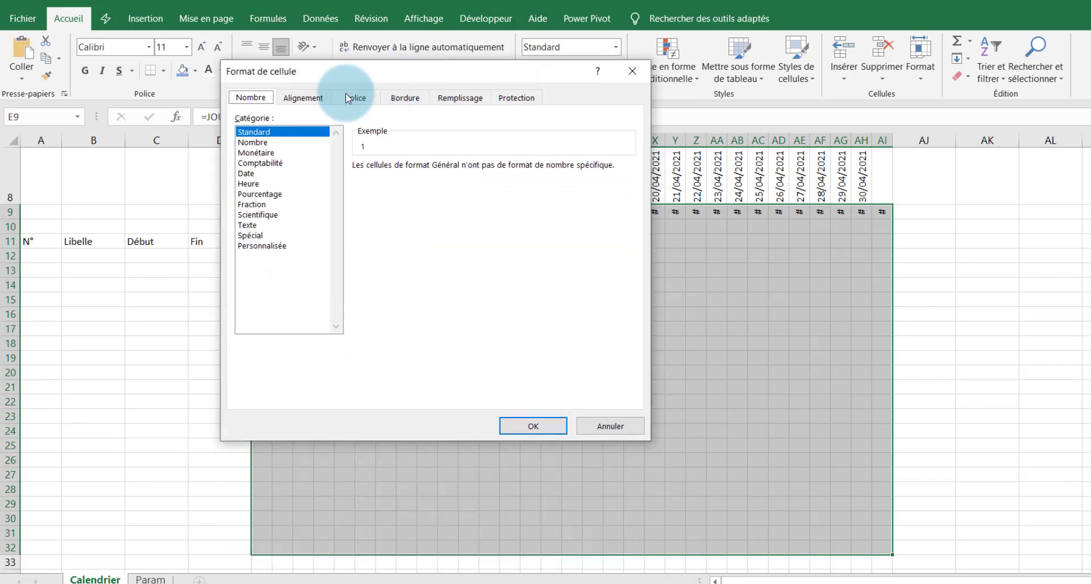
pyautogui.click(303, 97)
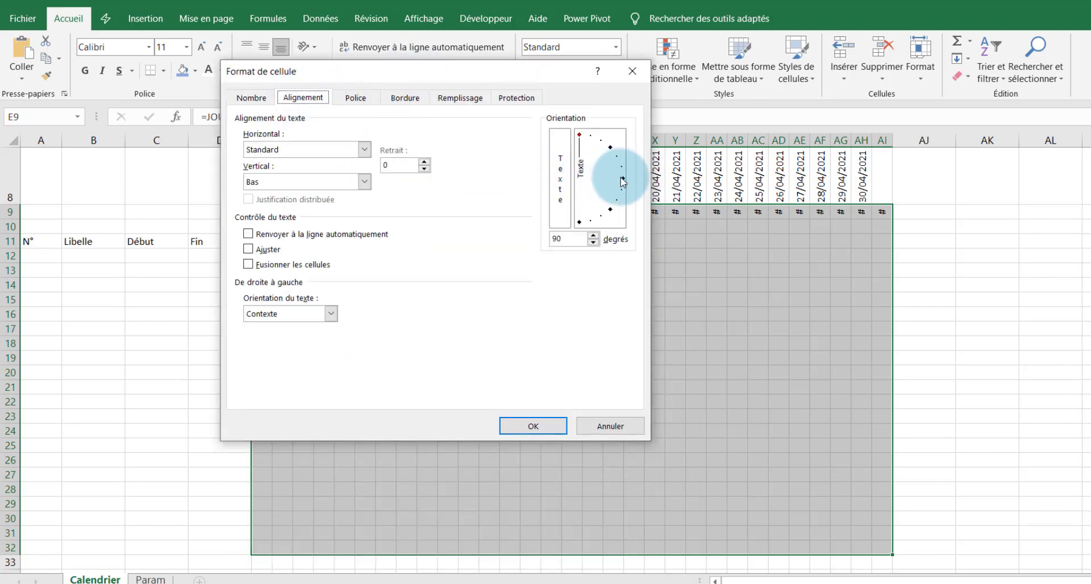
pyautogui.click(594, 243)
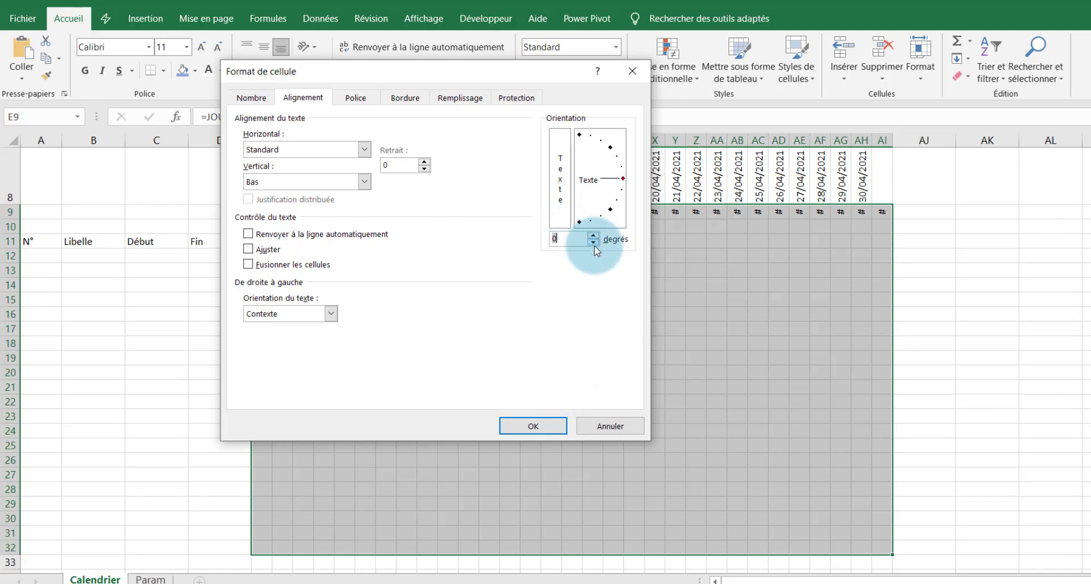
pyautogui.click(535, 425)
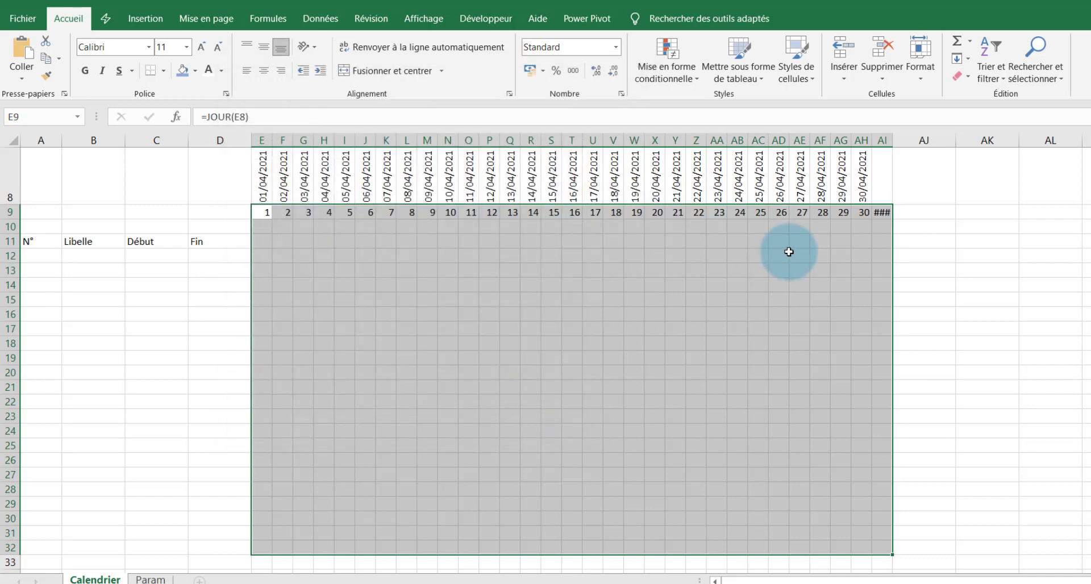
# - Widen column AI to read the full content of cell AI9
pyautogui.click(882, 213)
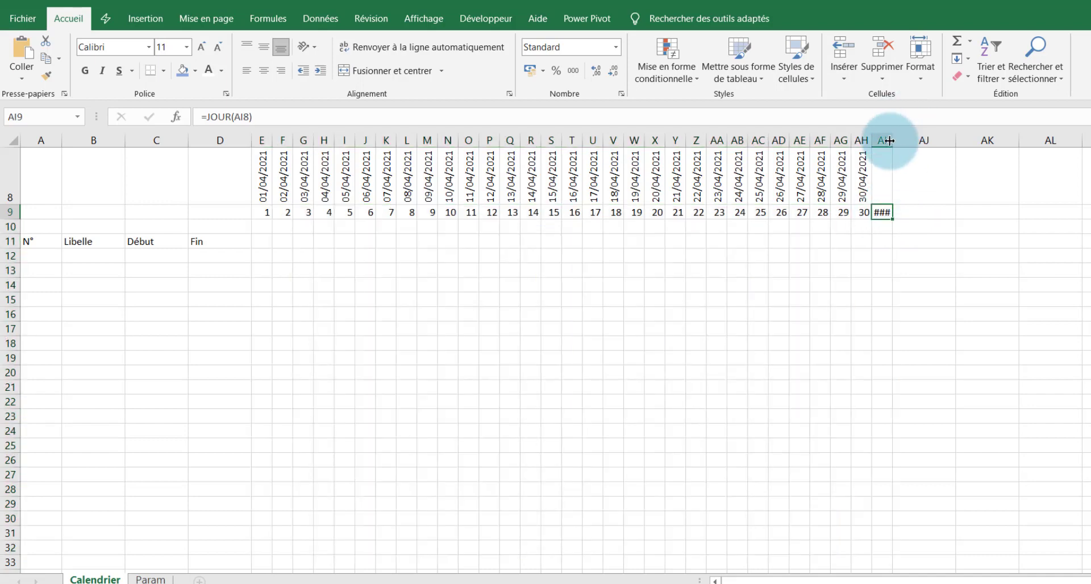
pyautogui.moveTo(891, 141); pyautogui.dragTo(941, 140)
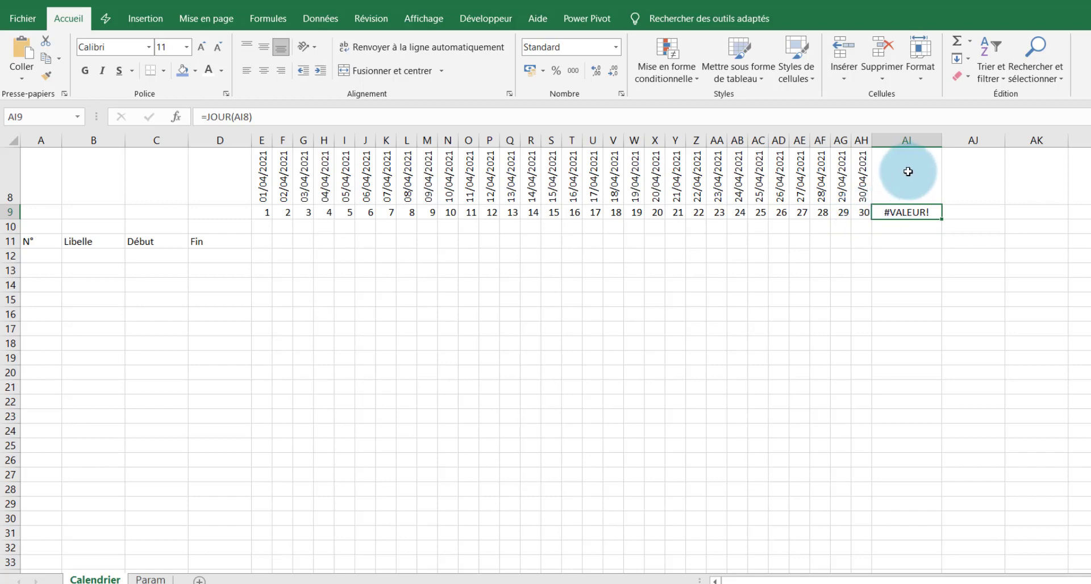
# - Change the E9 formula to =SIERREUR(JOUR(E8);"") and fill it across to AI9
pyautogui.click(270, 211)
pyautogui.click(208, 116)
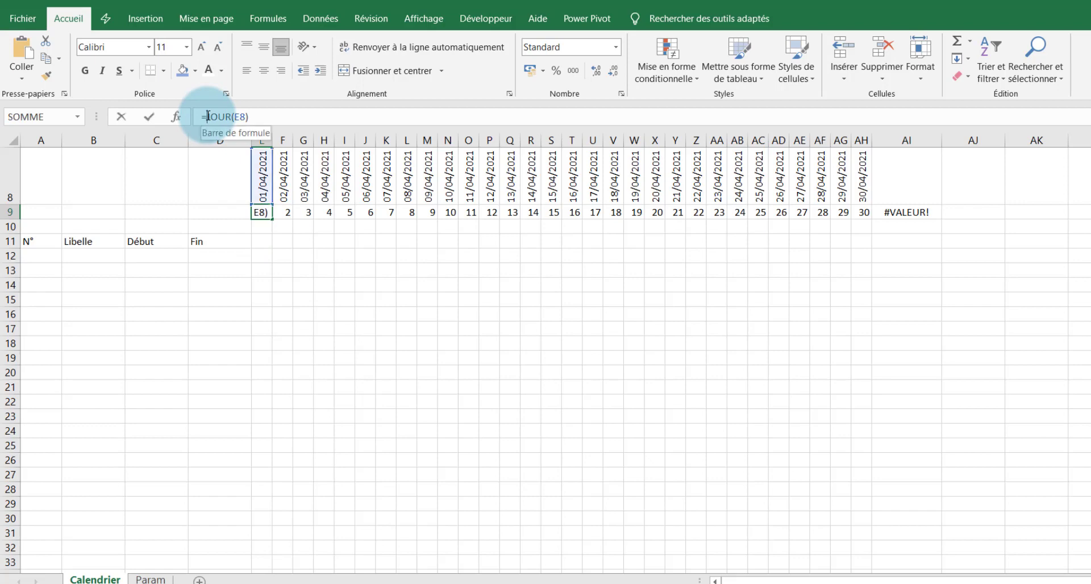
pyautogui.write('SI')
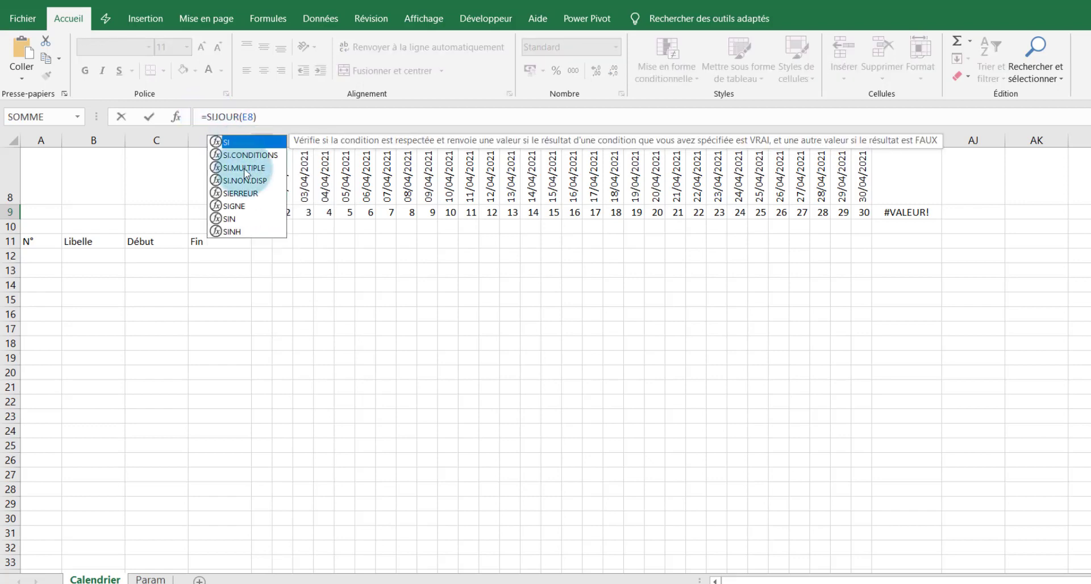
pyautogui.doubleClick(249, 193)
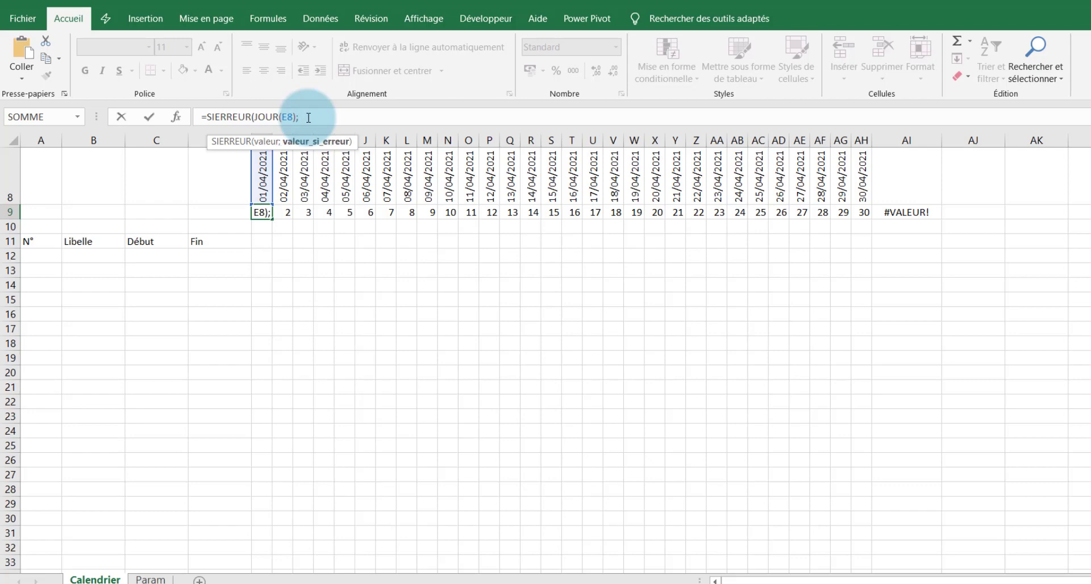
pyautogui.write(')')
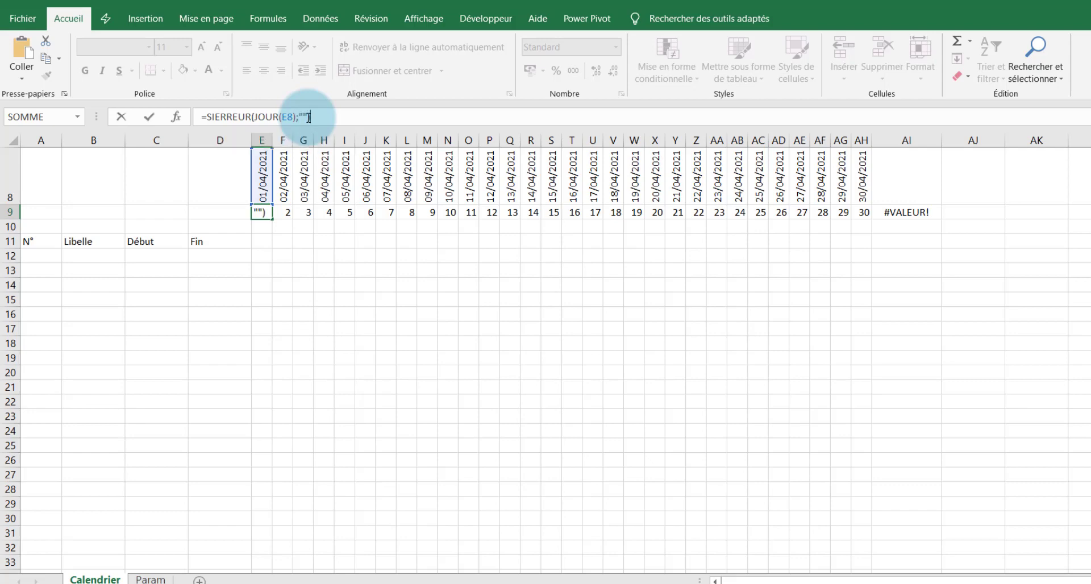
pyautogui.press('Return')
pyautogui.click(266, 214)
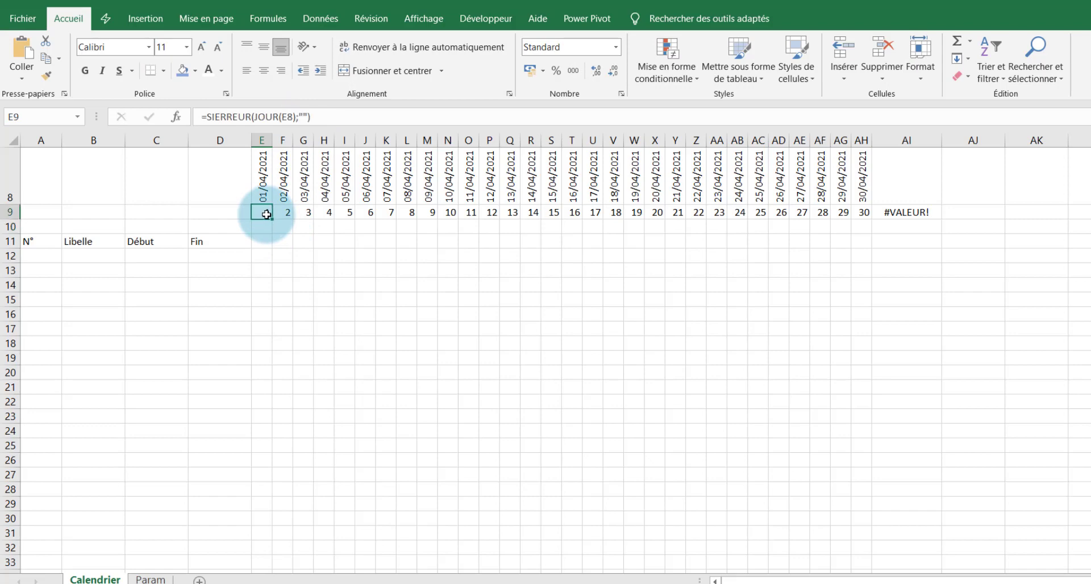
pyautogui.moveTo(275, 219); pyautogui.dragTo(955, 234)
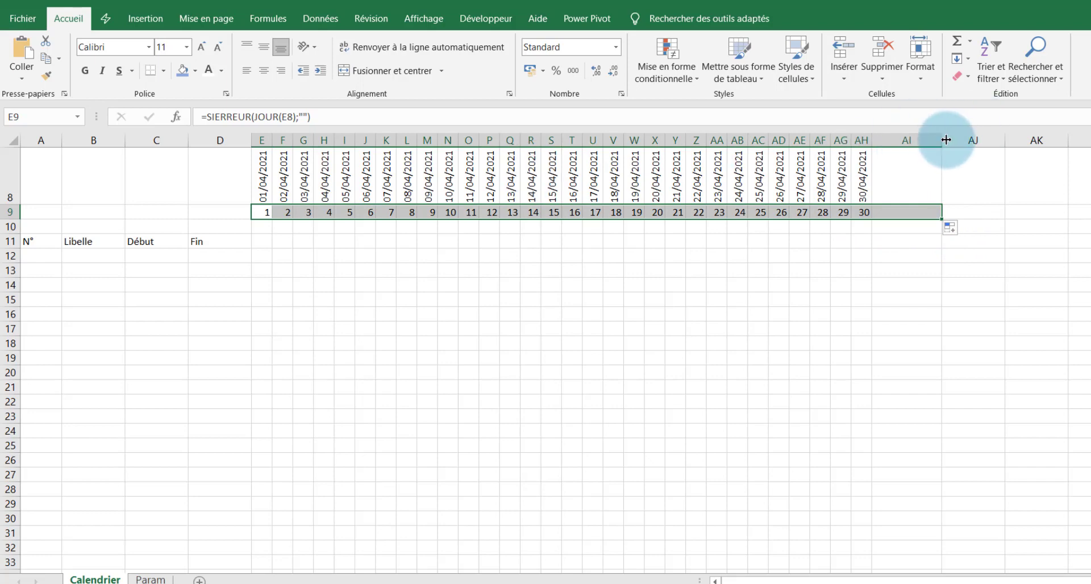
# - Set the width of column AI to 3
pyautogui.moveTo(942, 140); pyautogui.dragTo(933, 139)
pyautogui.click(906, 140)
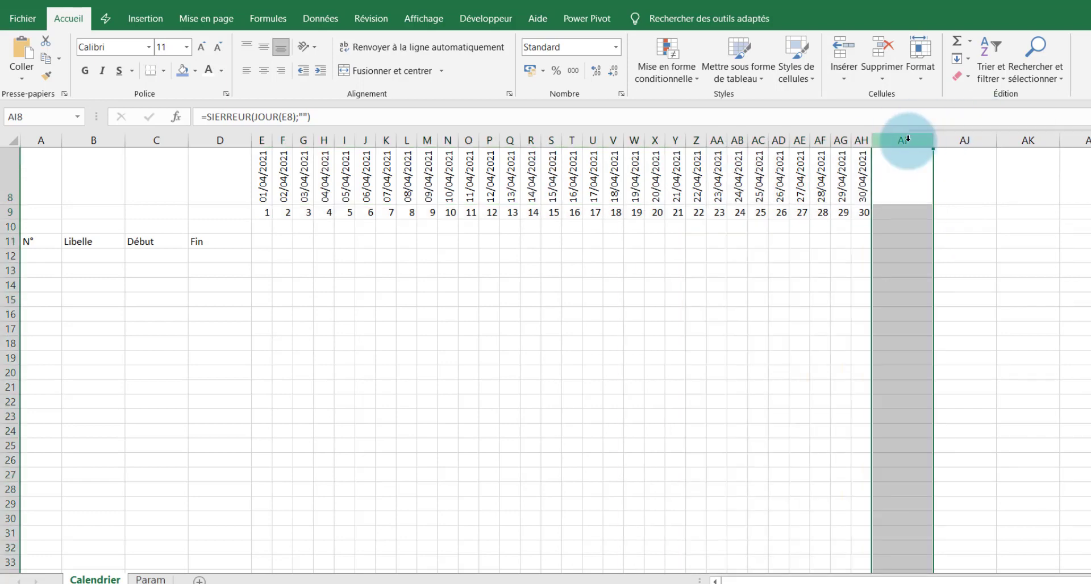
pyautogui.rightClick(908, 140)
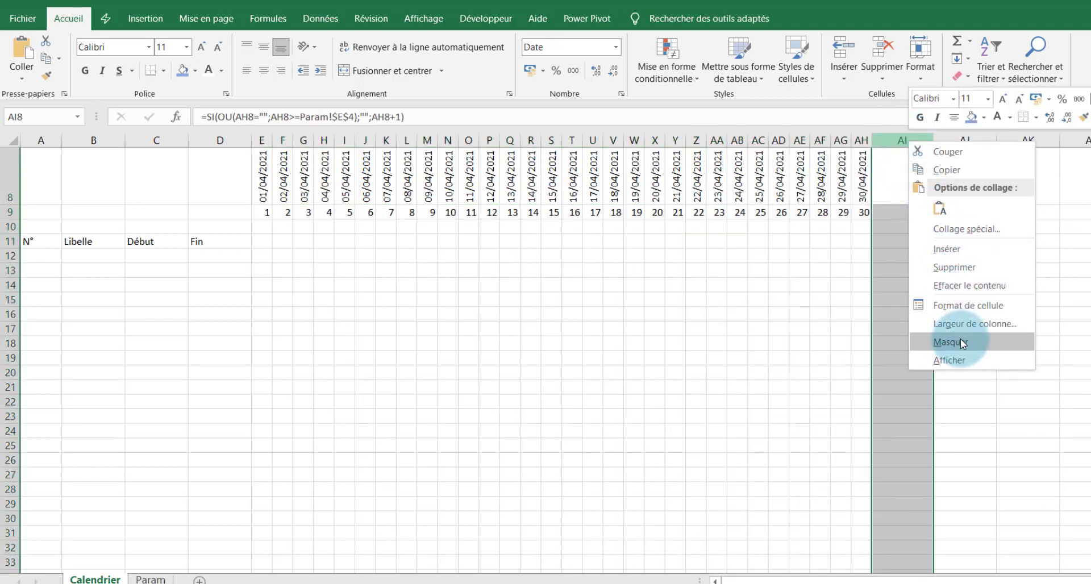
pyautogui.click(969, 324)
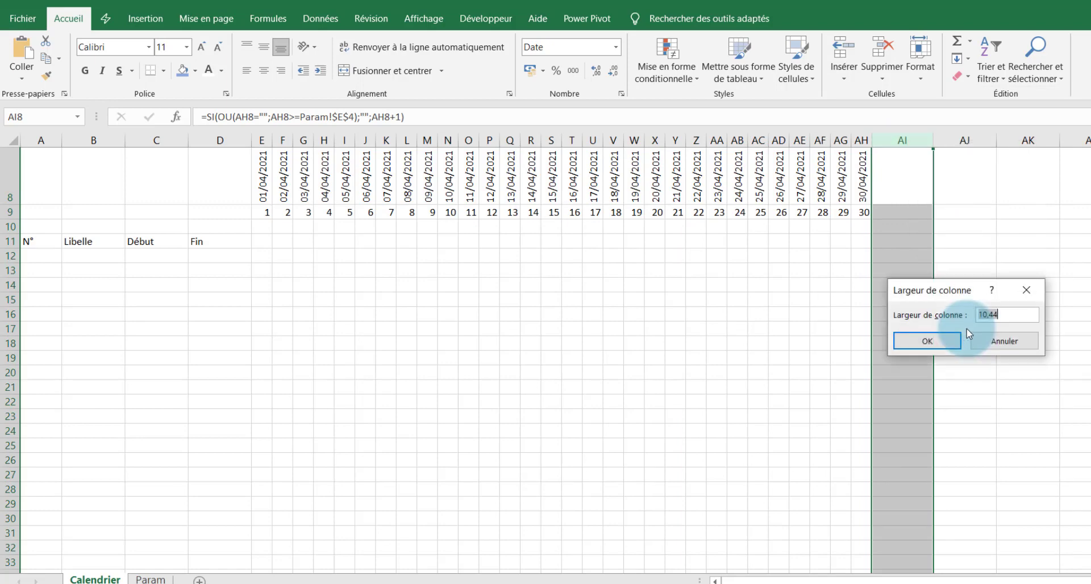
pyautogui.write('3')
pyautogui.press('Return')
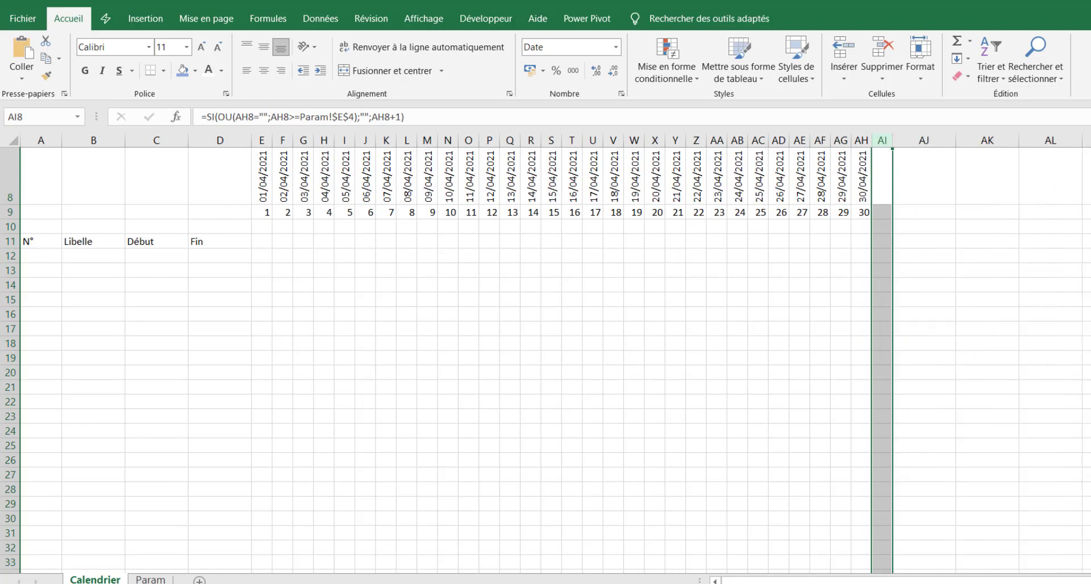
# - Test the date and day rows by setting the month in C4 to Mai and finally Février
pyautogui.scroll(3, 463, 260)
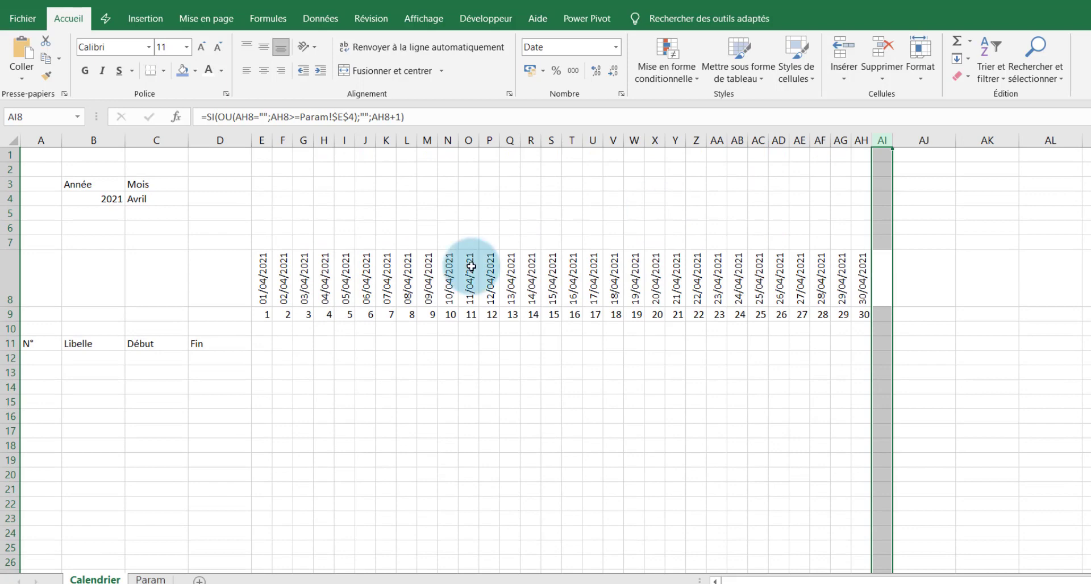
pyautogui.moveTo(162, 199); pyautogui.dragTo(192, 199)
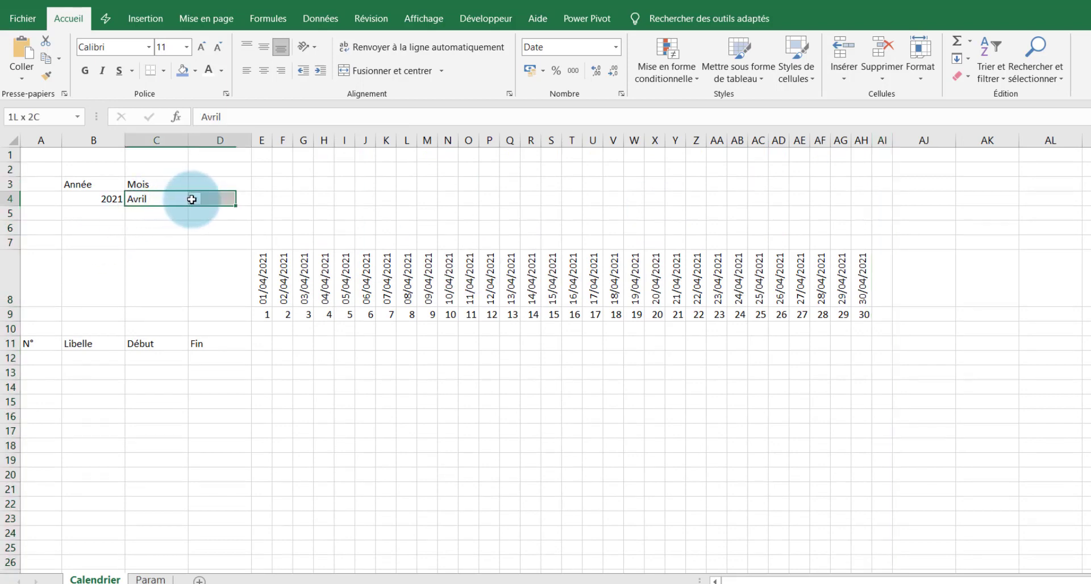
pyautogui.click(195, 200)
pyautogui.click(165, 221)
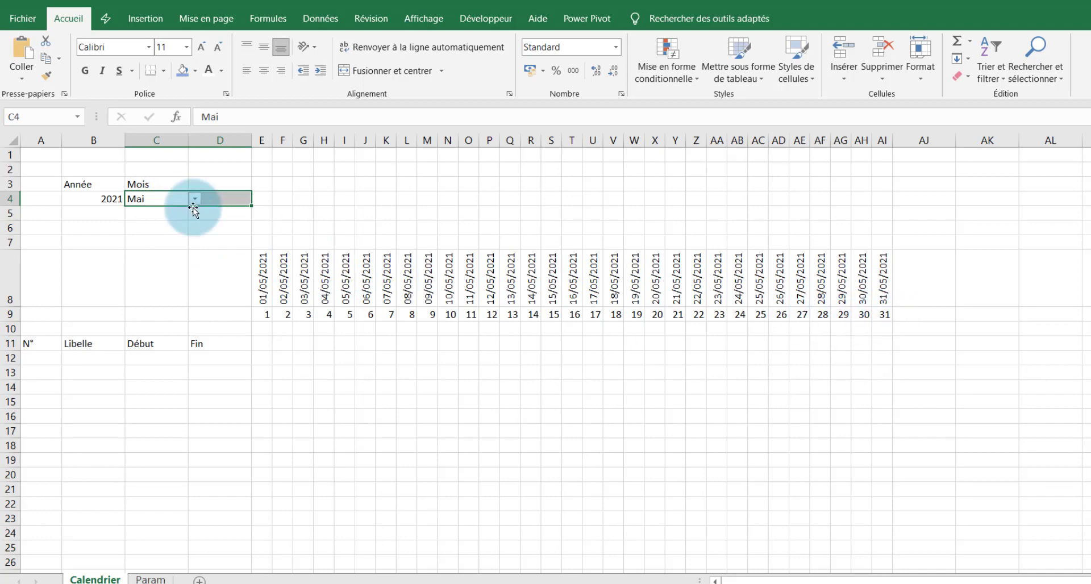
pyautogui.click(195, 200)
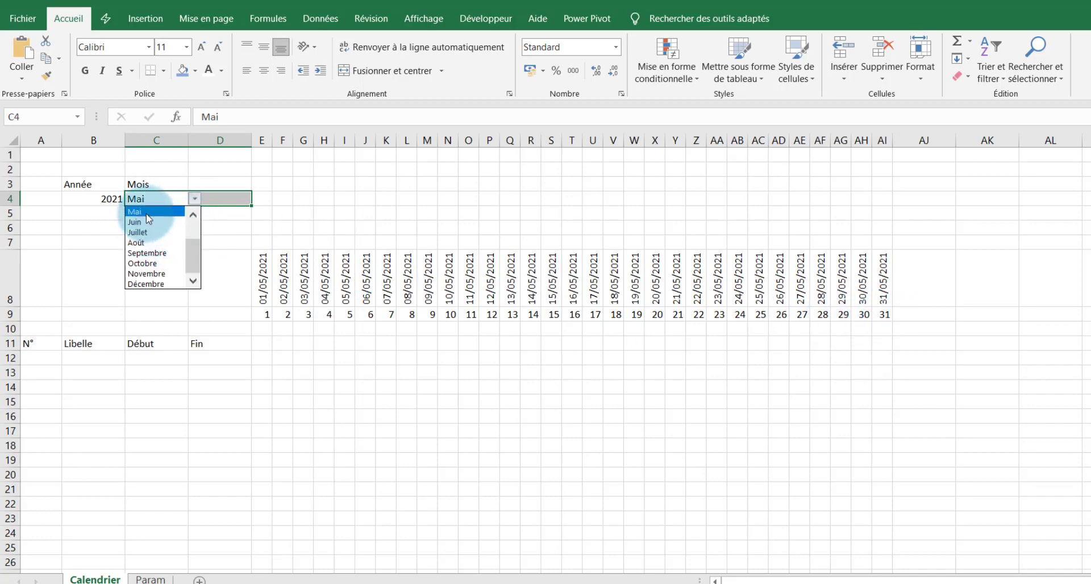
pyautogui.scroll(2, 196, 264)
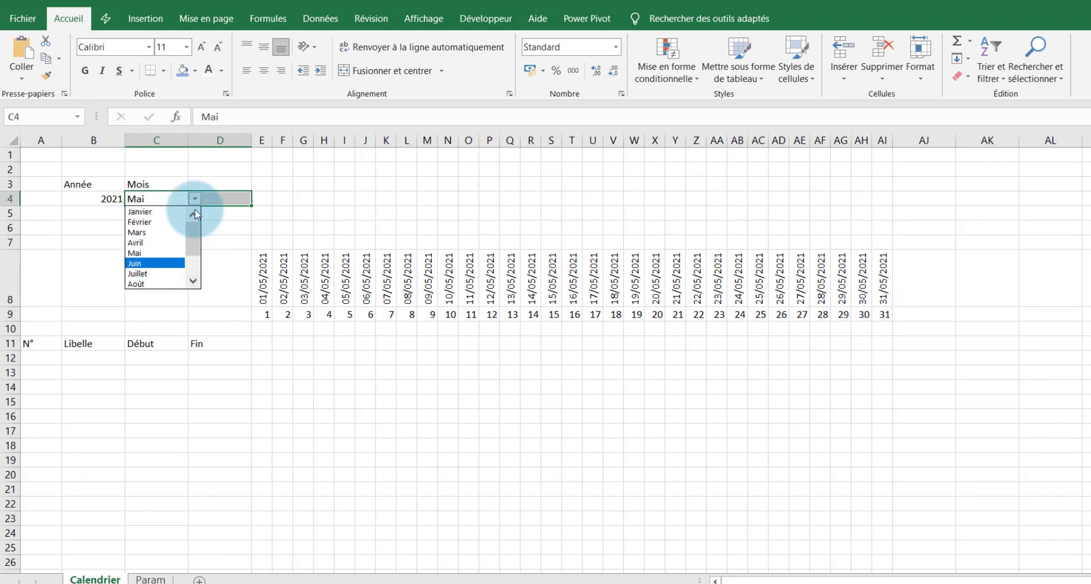
pyautogui.click(143, 222)
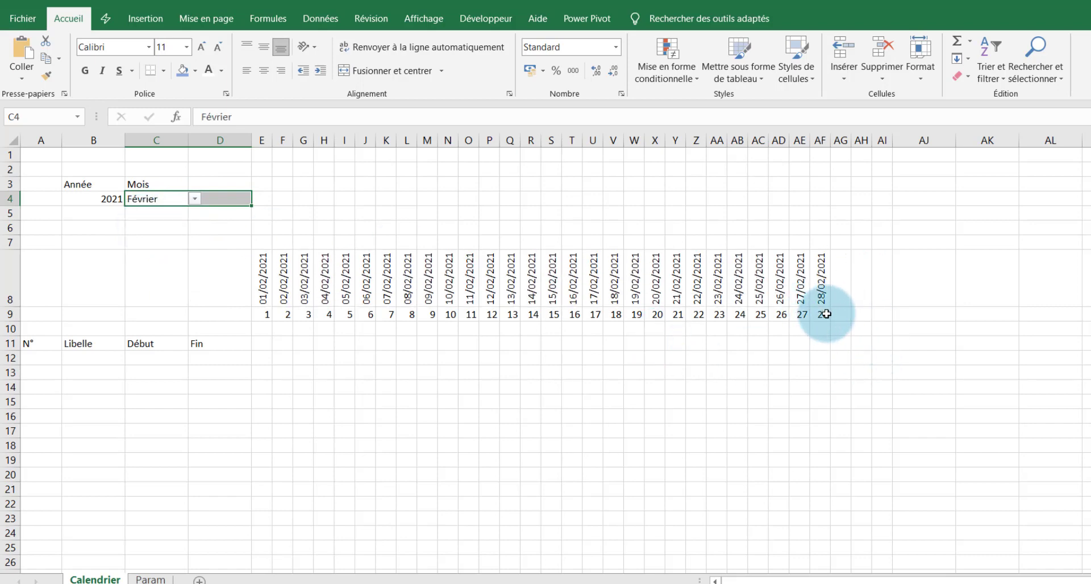
pyautogui.click(259, 344)
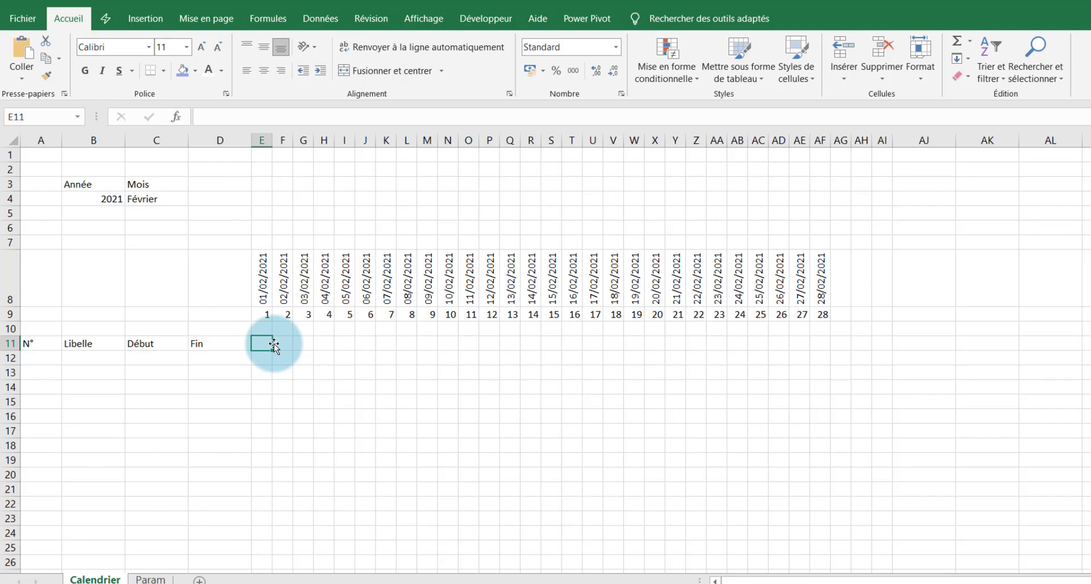
# - Enter the formula =TEXTE(E8;"JJJ") in cell E11 to give the abbreviated weekday of the first date
pyautogui.write('=T')
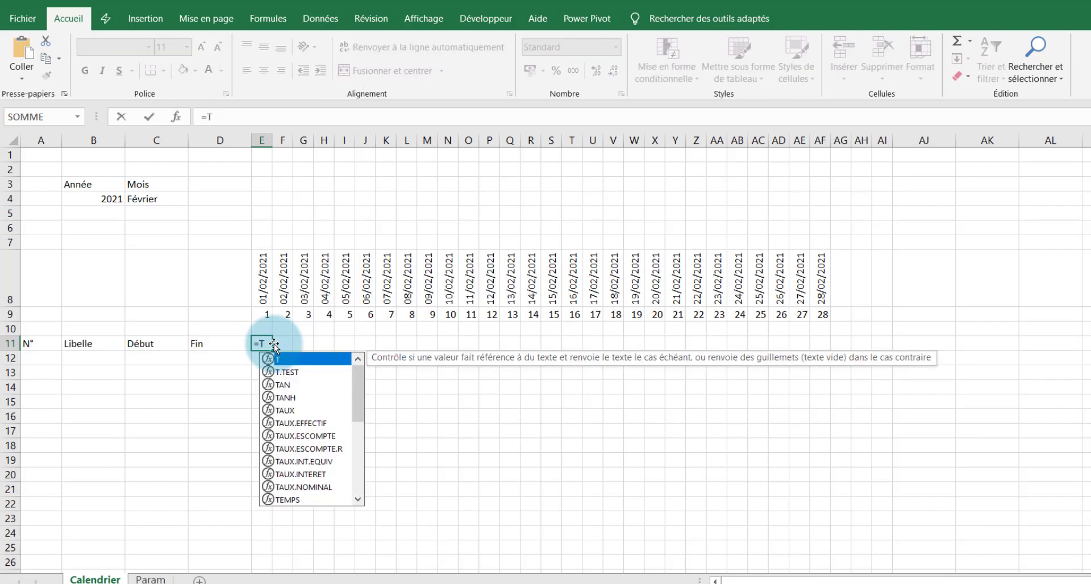
pyautogui.write('EX')
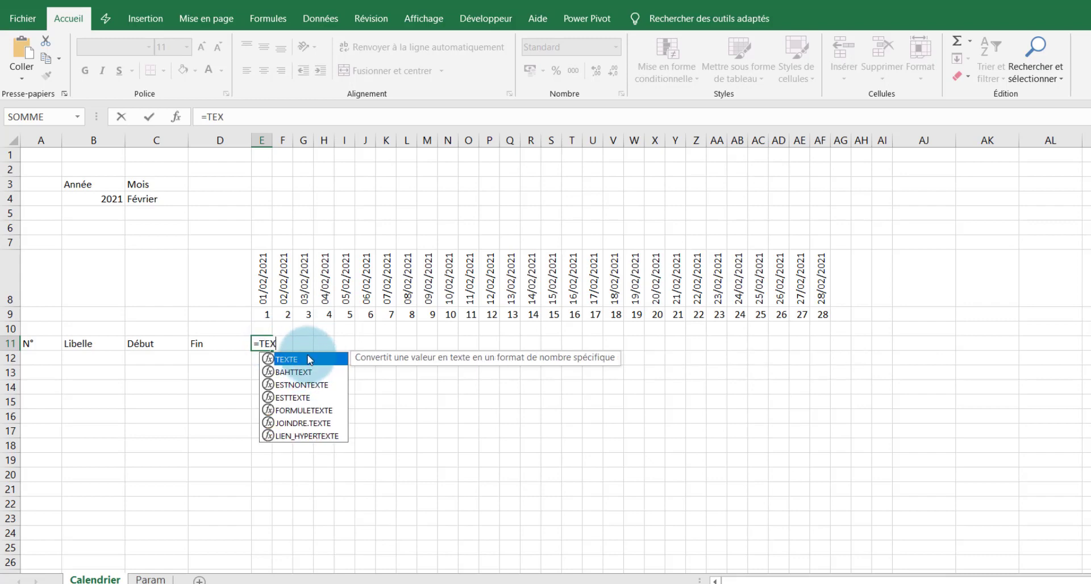
pyautogui.doubleClick(309, 359)
pyautogui.click(265, 283)
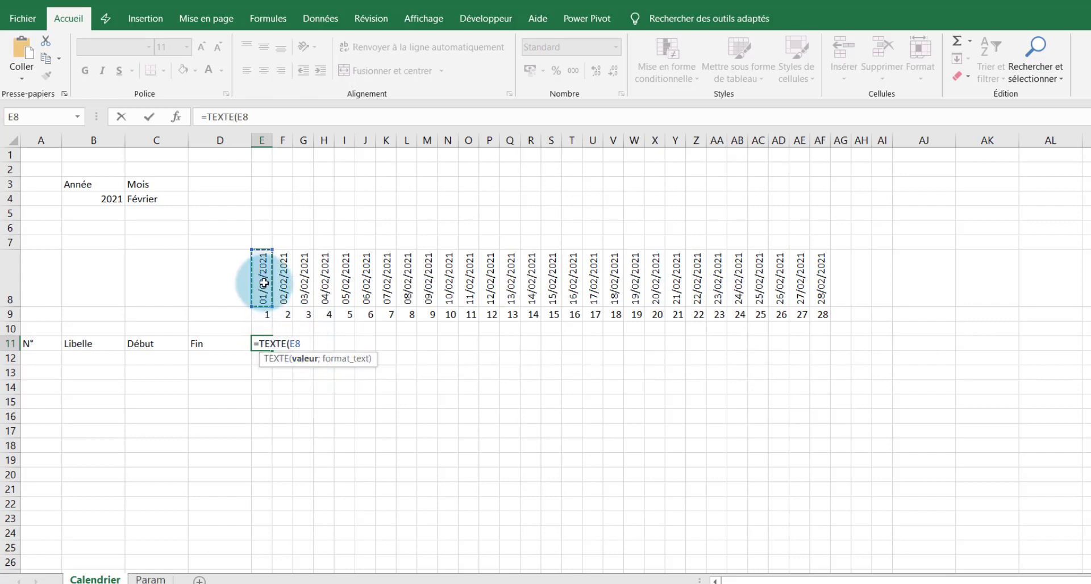
pyautogui.write(';"JJJ')
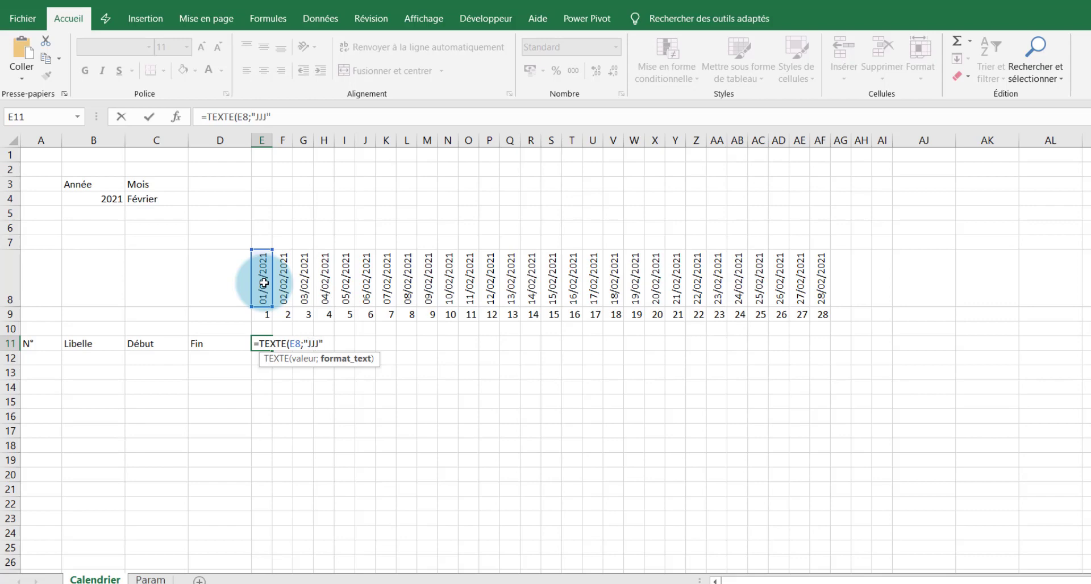
pyautogui.write(')')
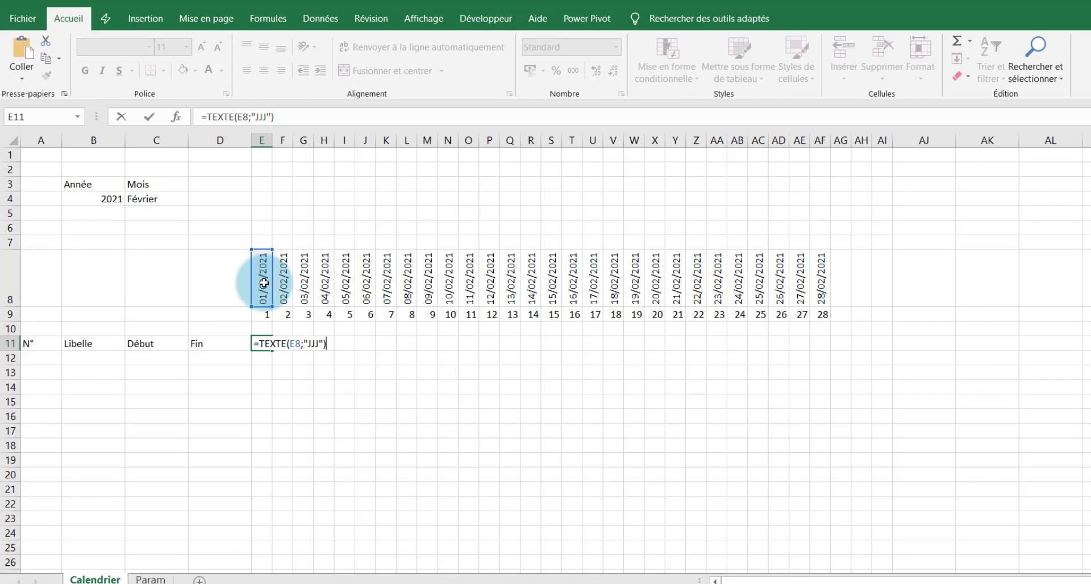
pyautogui.press('Return')
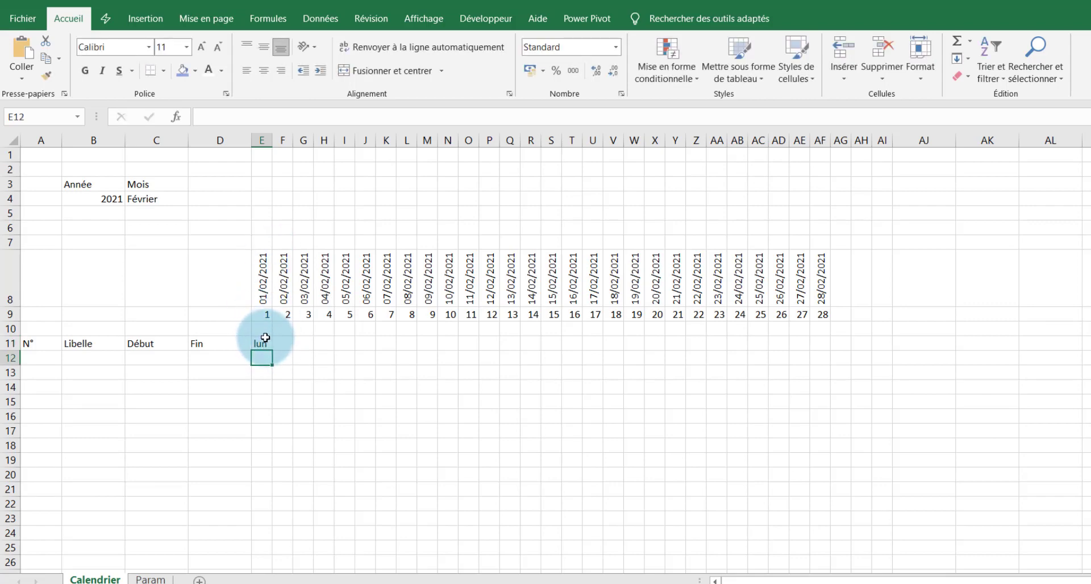
# - Set the month in C4 to Janvier and fill the E11 weekday formula across to AI11
pyautogui.click(183, 200)
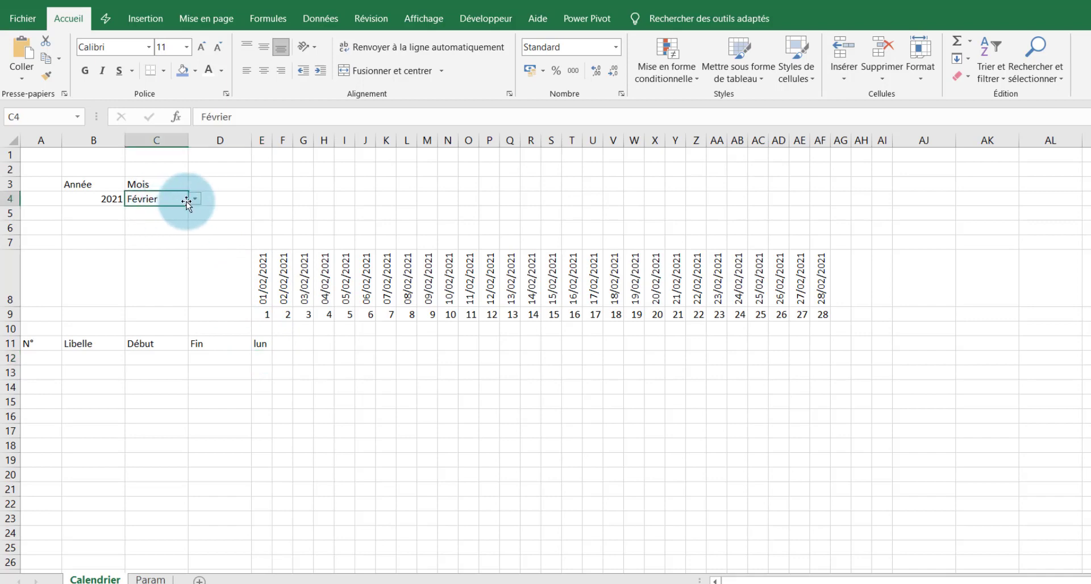
pyautogui.click(195, 199)
pyautogui.moveTo(195, 244); pyautogui.dragTo(194, 219)
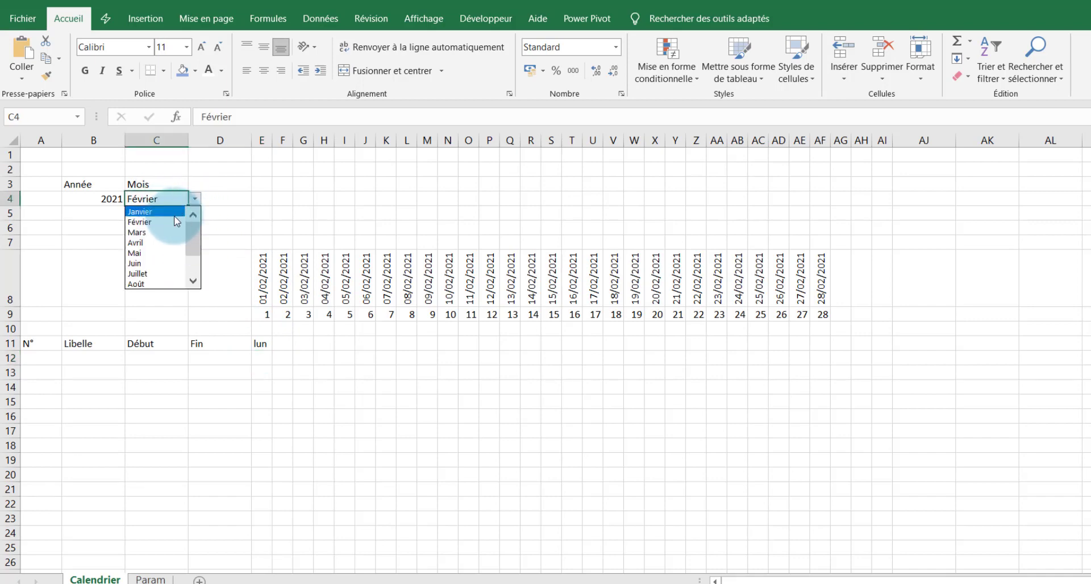
pyautogui.click(159, 212)
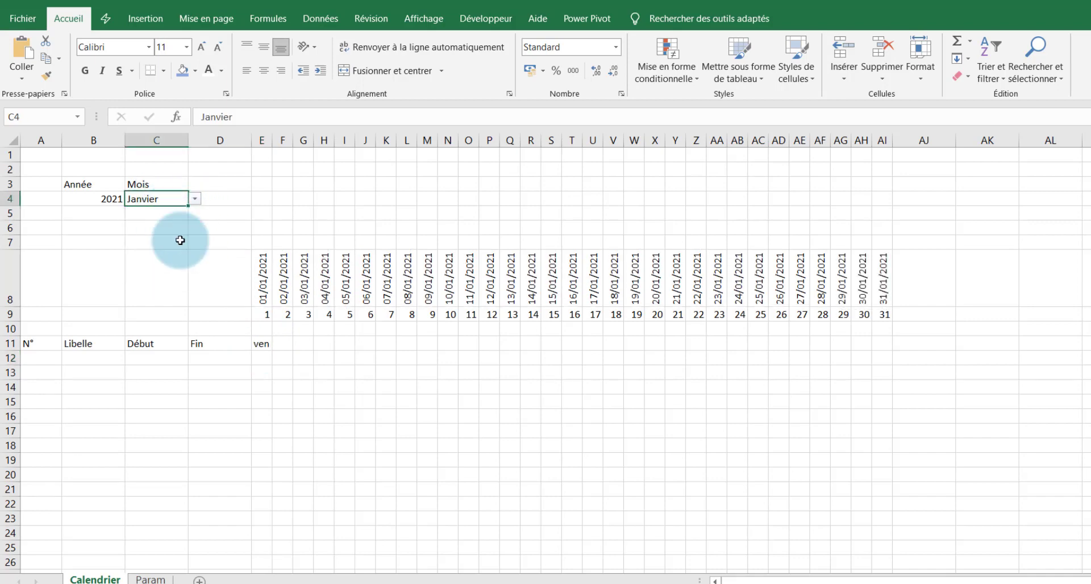
pyautogui.click(270, 344)
pyautogui.moveTo(273, 350); pyautogui.dragTo(887, 353)
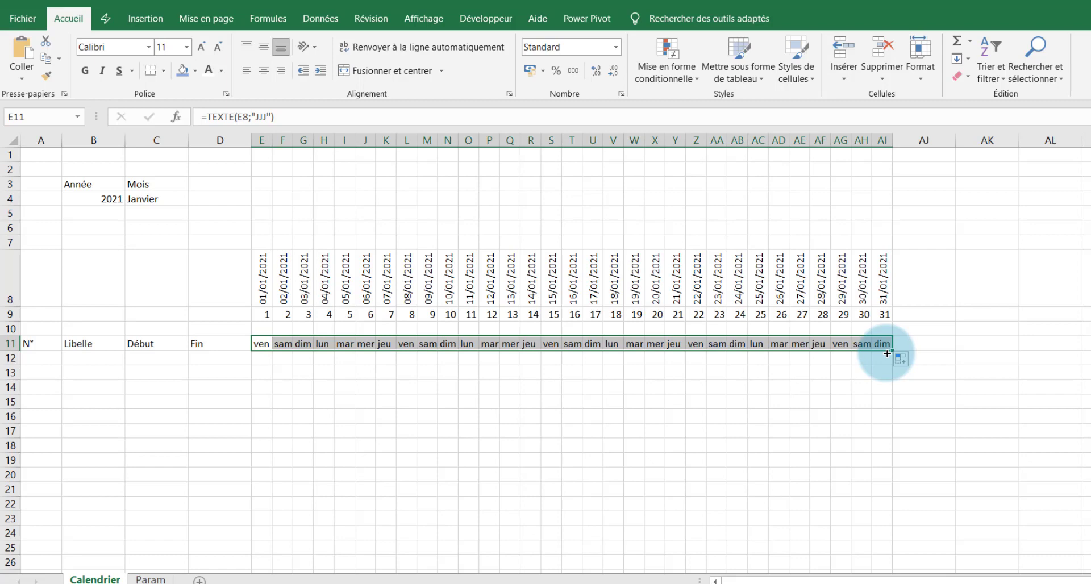
# - Test the weekday row by setting the month in C4 to Février and finally Mars
pyautogui.click(169, 201)
pyautogui.click(195, 198)
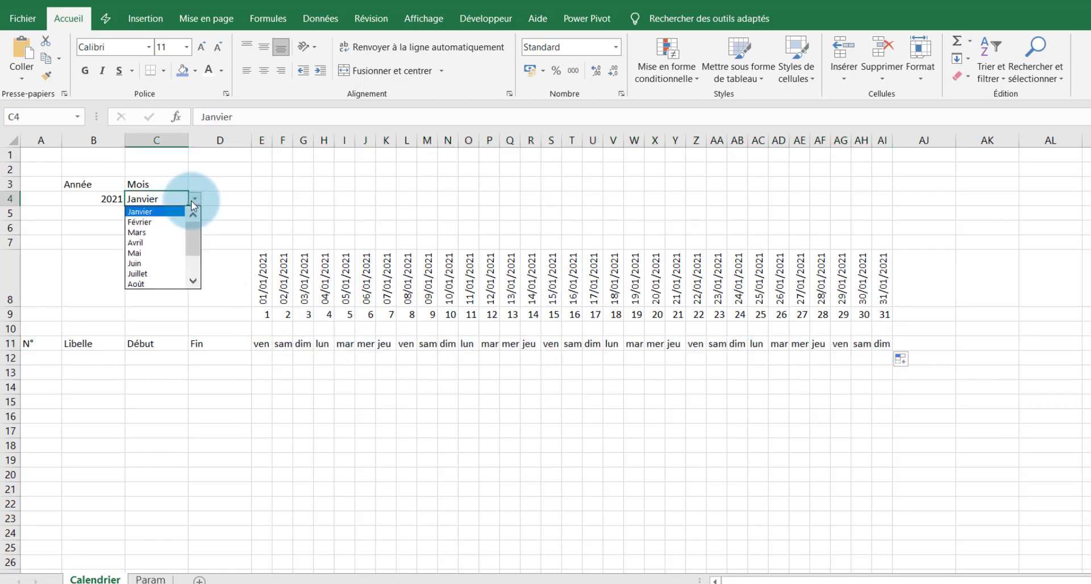
pyautogui.click(162, 222)
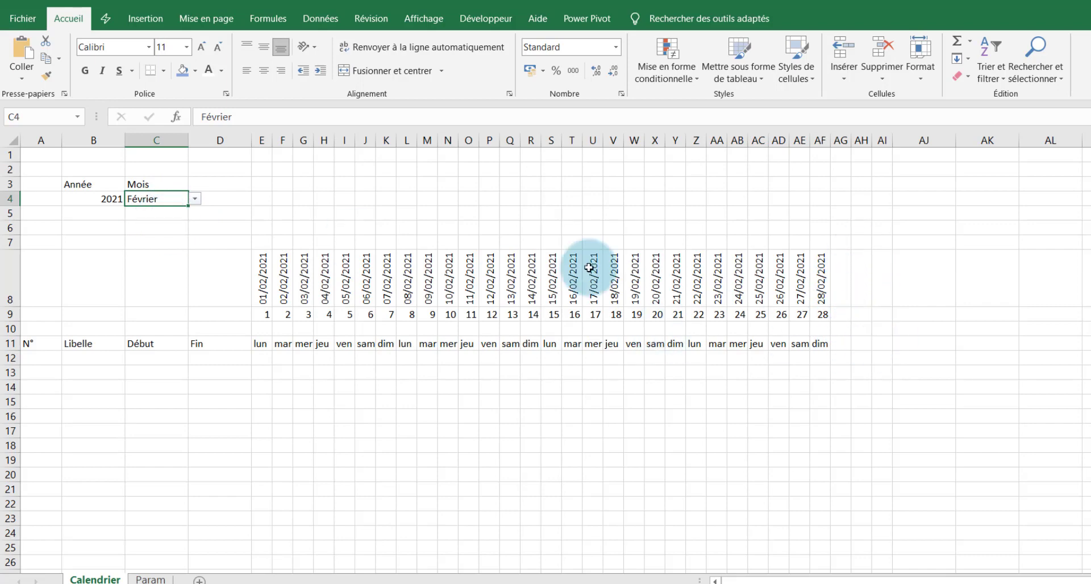
pyautogui.click(195, 198)
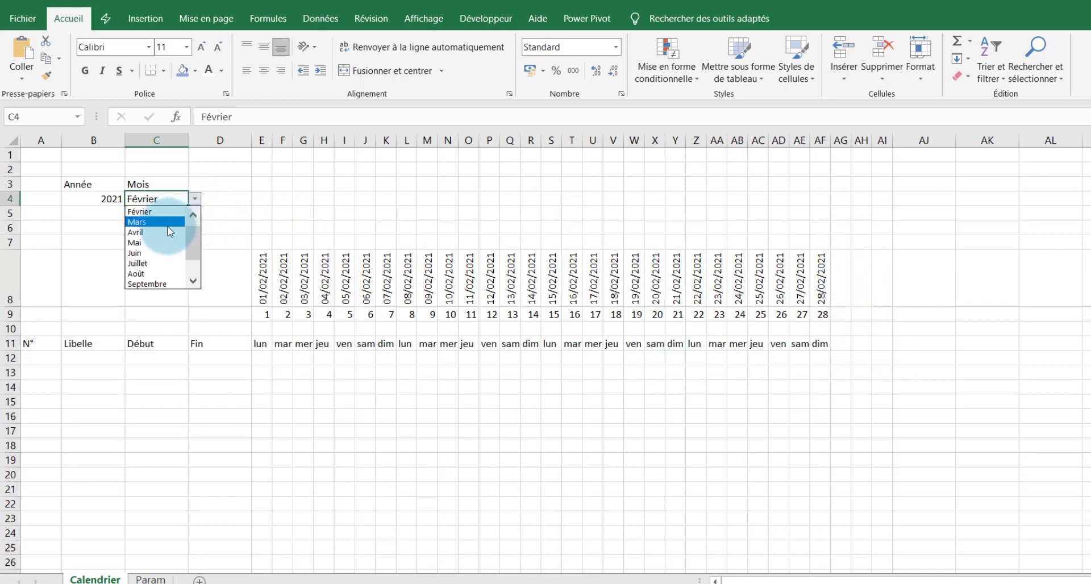
pyautogui.click(167, 222)
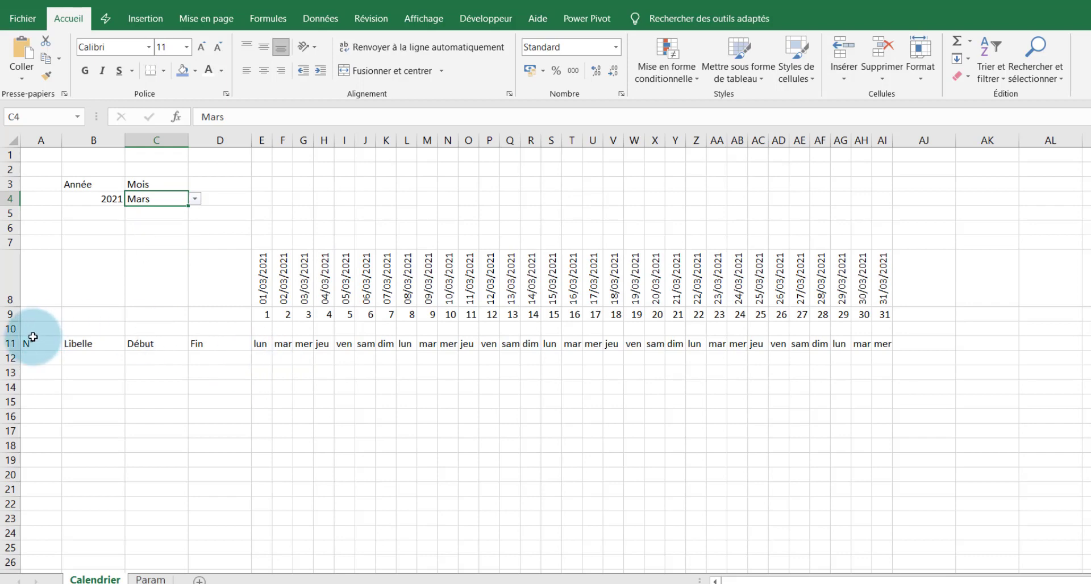
# - Apply all borders (Toutes les bordures) to the task table range A11:AI30
pyautogui.moveTo(27, 343); pyautogui.dragTo(874, 515)
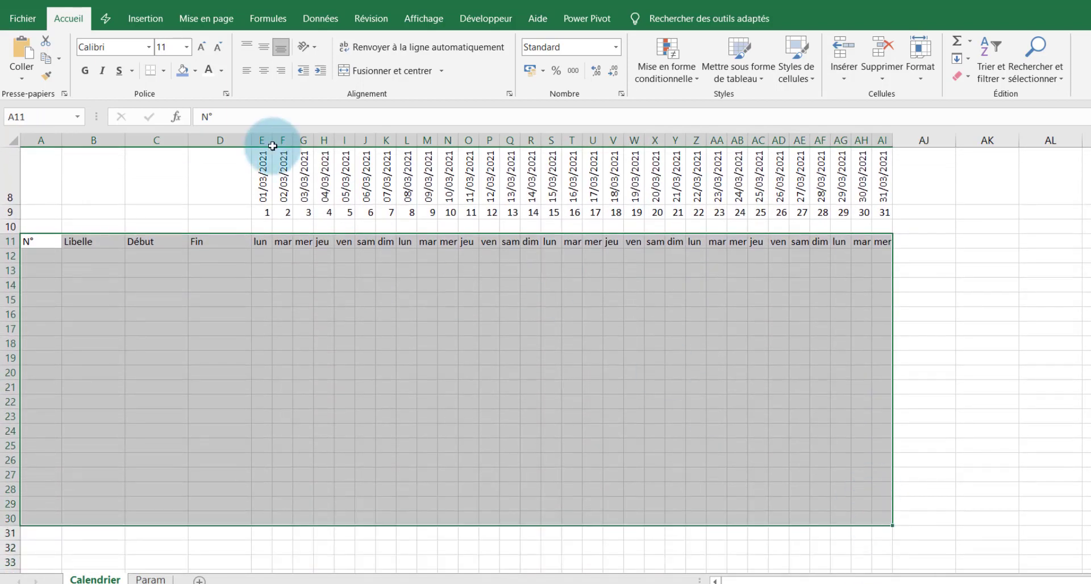
pyautogui.click(163, 71)
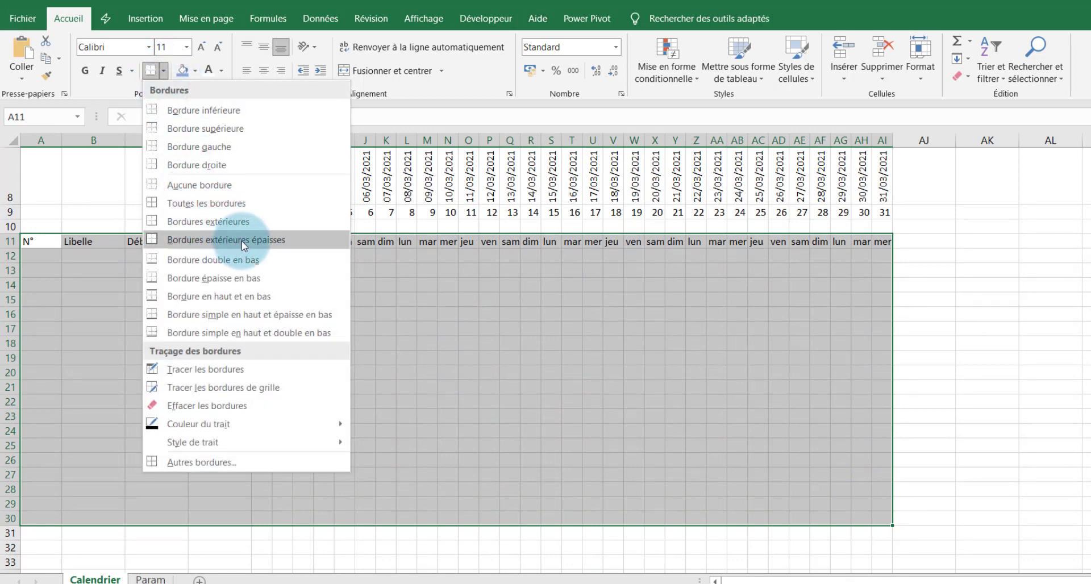
pyautogui.click(219, 206)
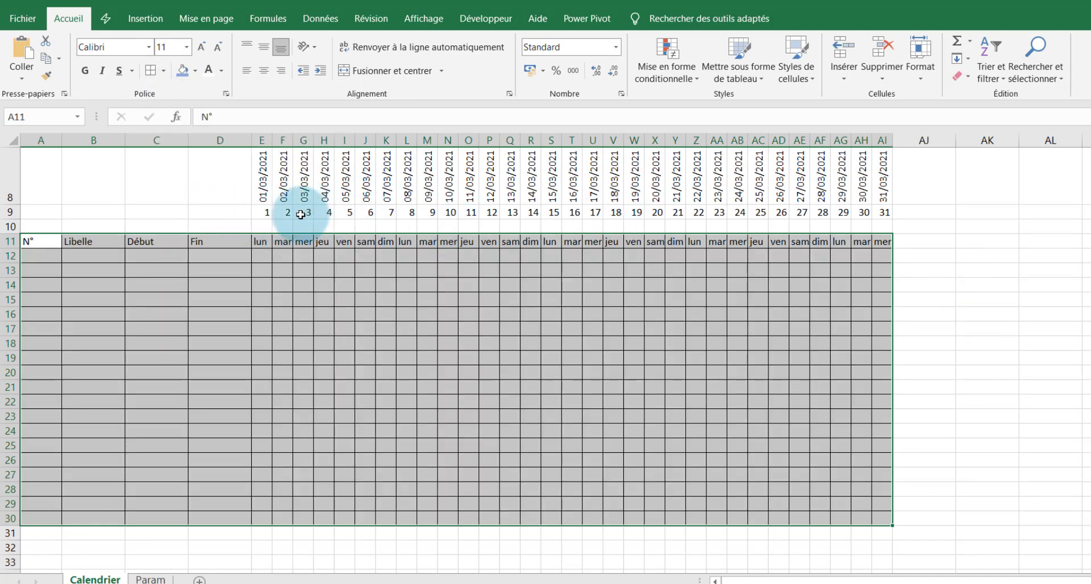
# - Apply the same all-borders style to the day-number range E9:AI10
pyautogui.moveTo(260, 212); pyautogui.dragTo(880, 228)
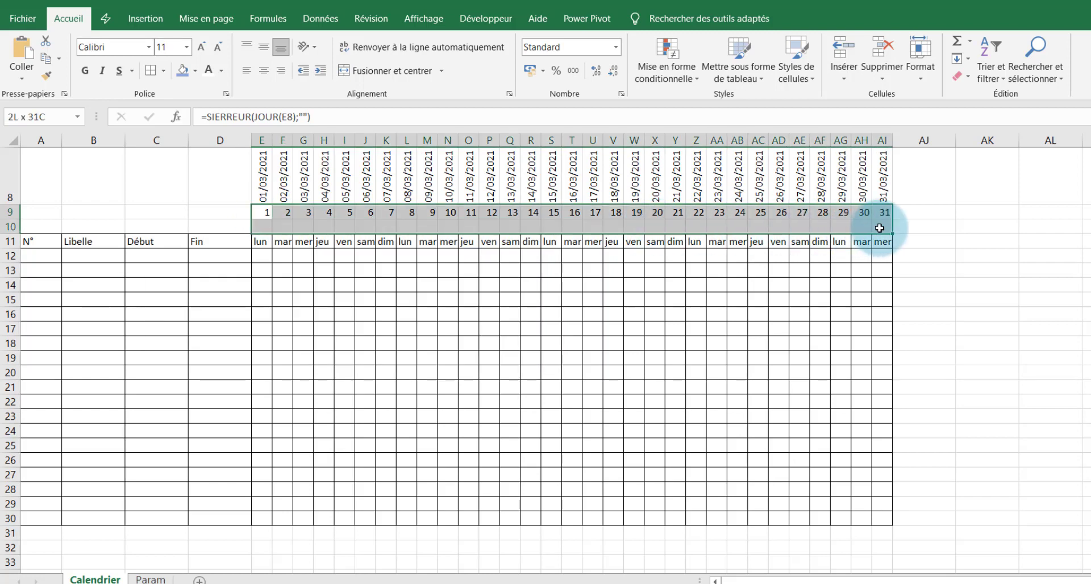
pyautogui.click(150, 70)
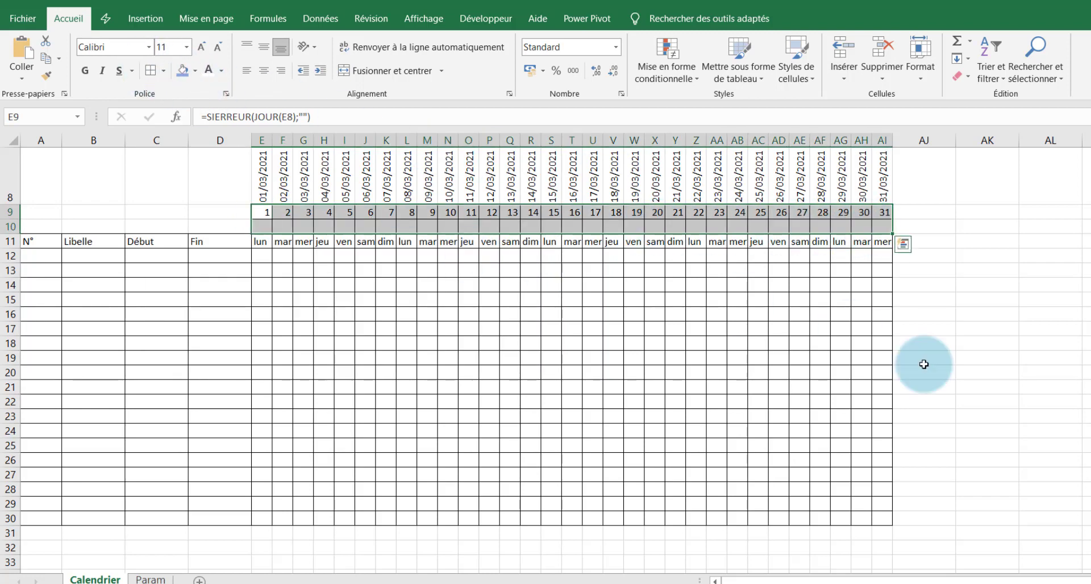
pyautogui.click(1051, 255)
pyautogui.scroll(3, 546, 357)
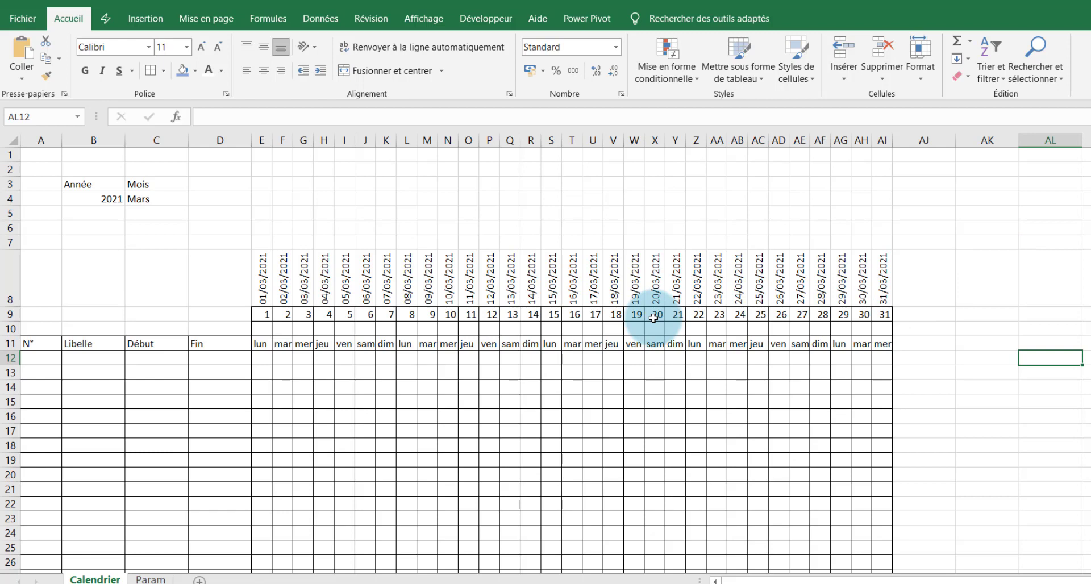
# - Enter the formula =JOURSEM(E8;2) in the empty cell AK14 to number weekdays from Monday to Sunday
pyautogui.click(993, 389)
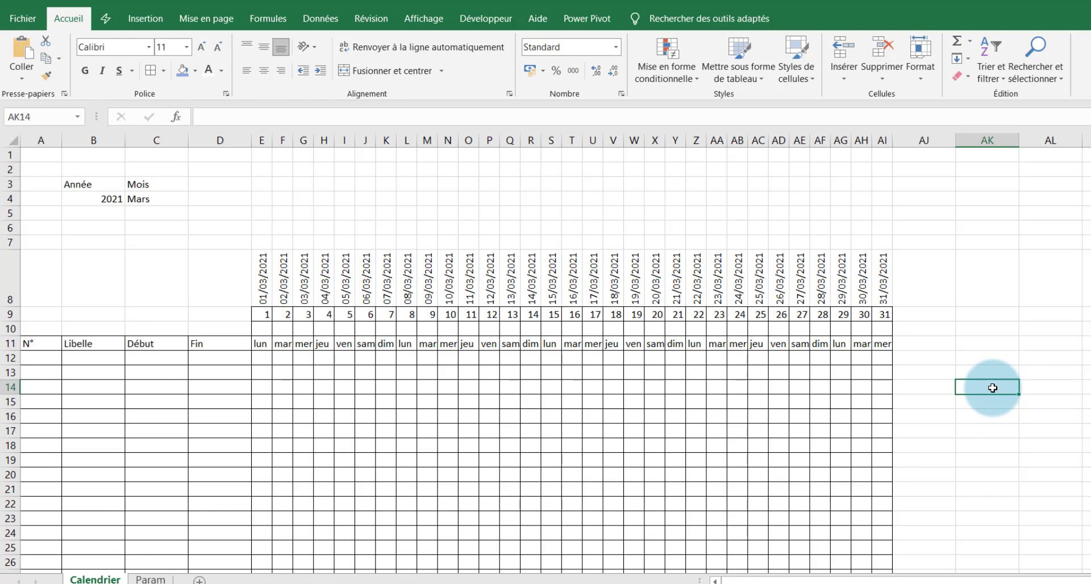
pyautogui.write('=jourse')
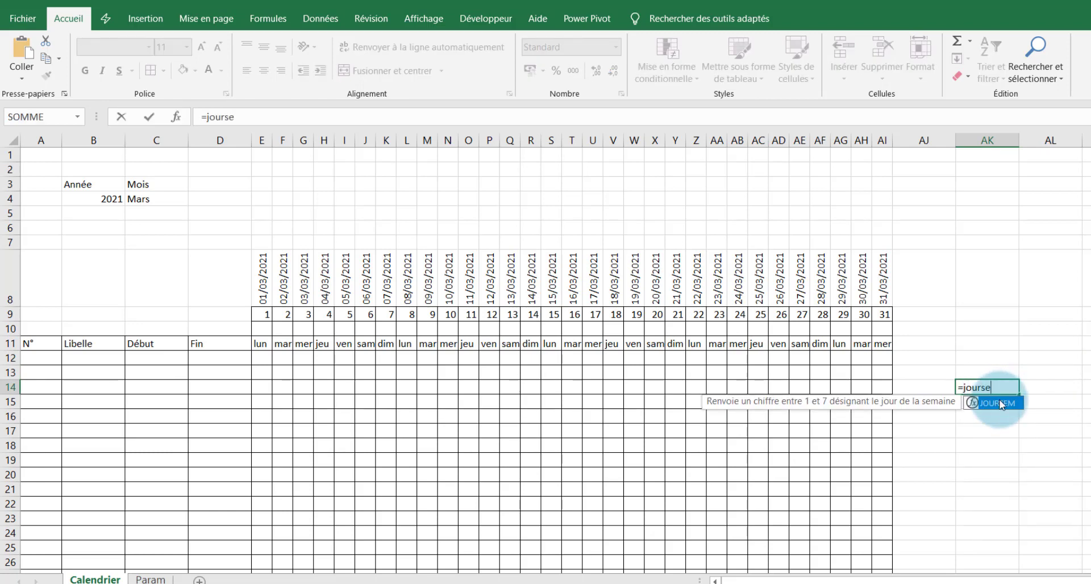
pyautogui.doubleClick(999, 403)
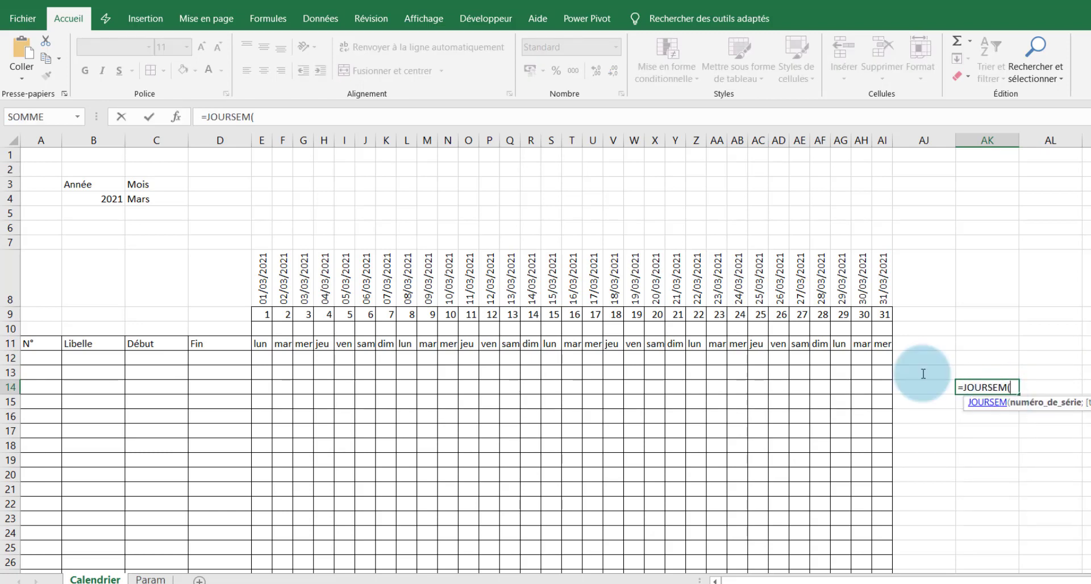
pyautogui.click(260, 292)
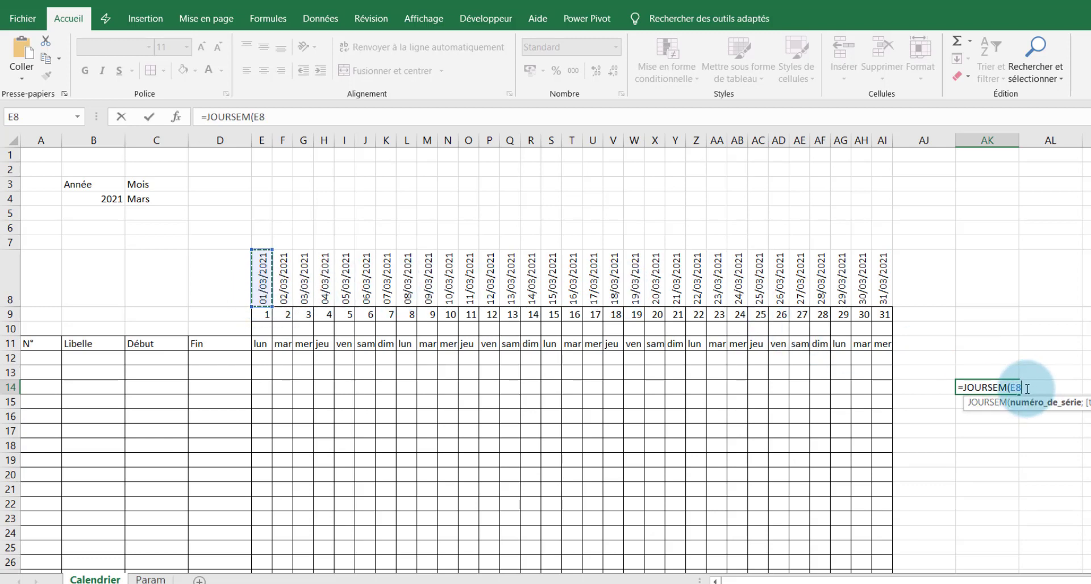
pyautogui.write(';2')
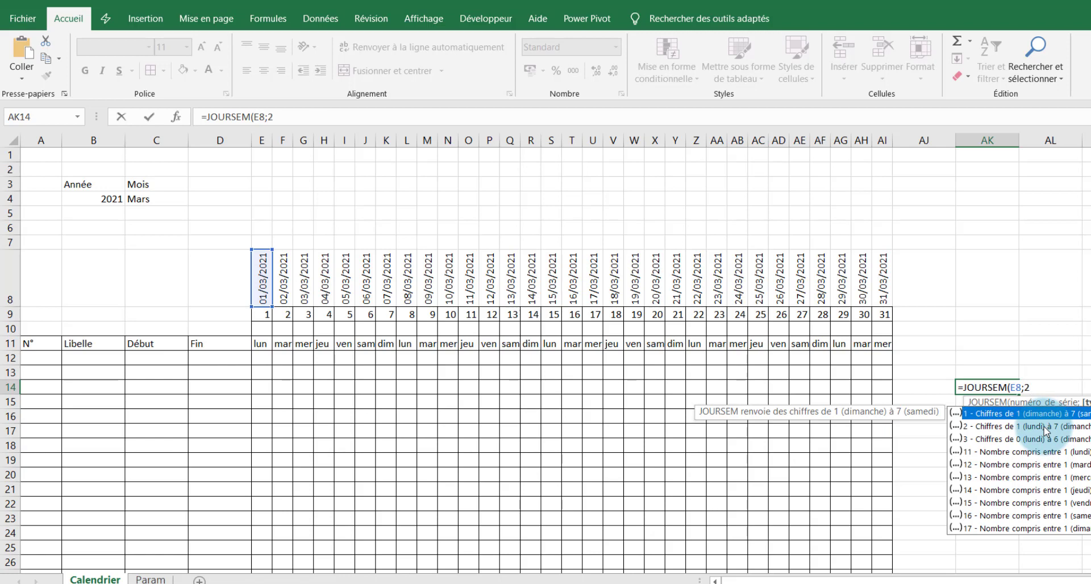
pyautogui.write(')')
pyautogui.press('Return')
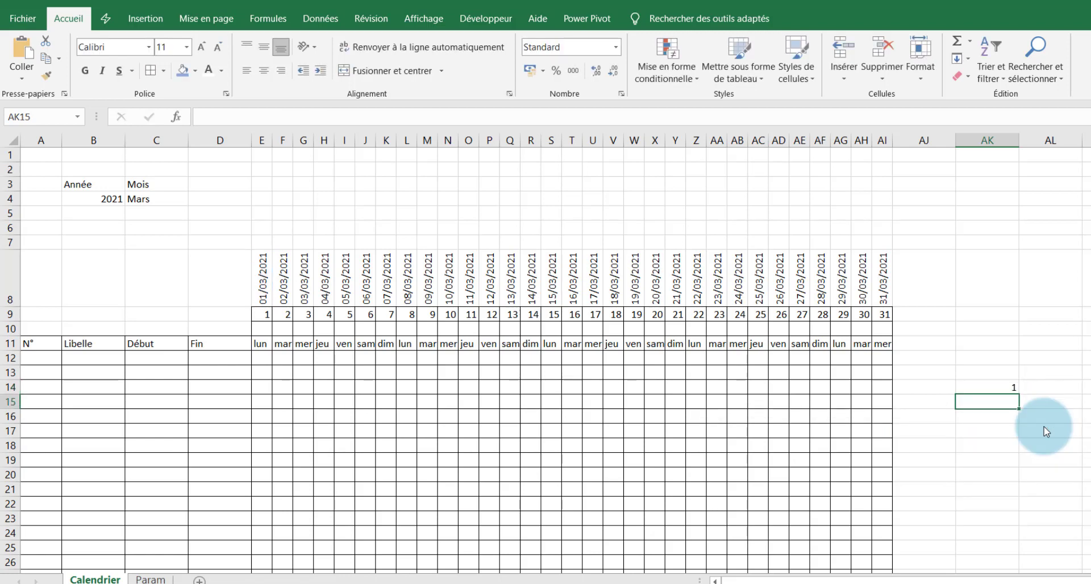
# - Copy the full text of the JOURSEM formula in AK14 and leave the cell's edit mode
pyautogui.click(997, 386)
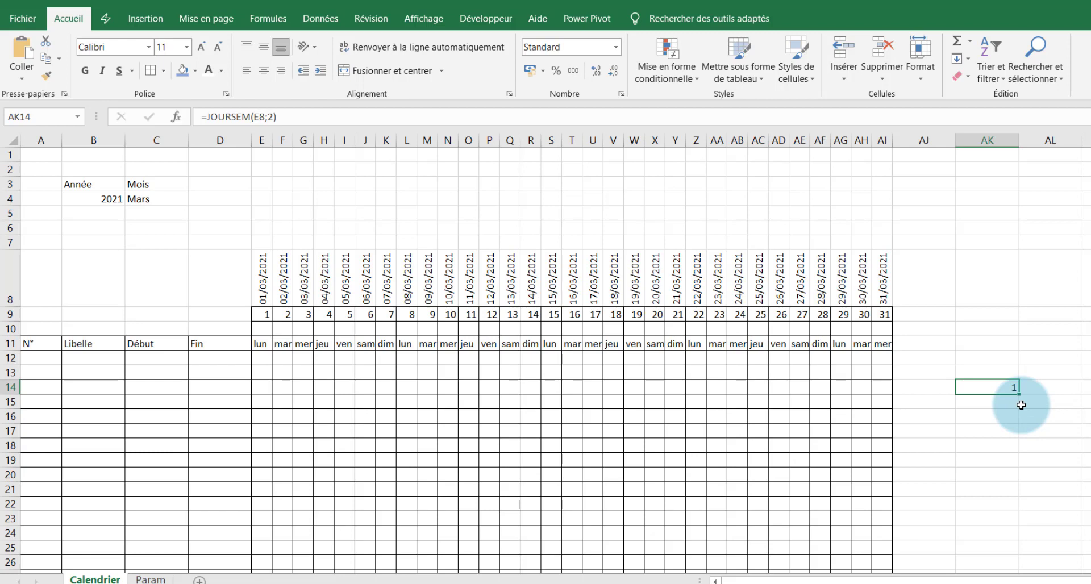
pyautogui.click(272, 116)
pyautogui.moveTo(272, 117); pyautogui.dragTo(143, 97)
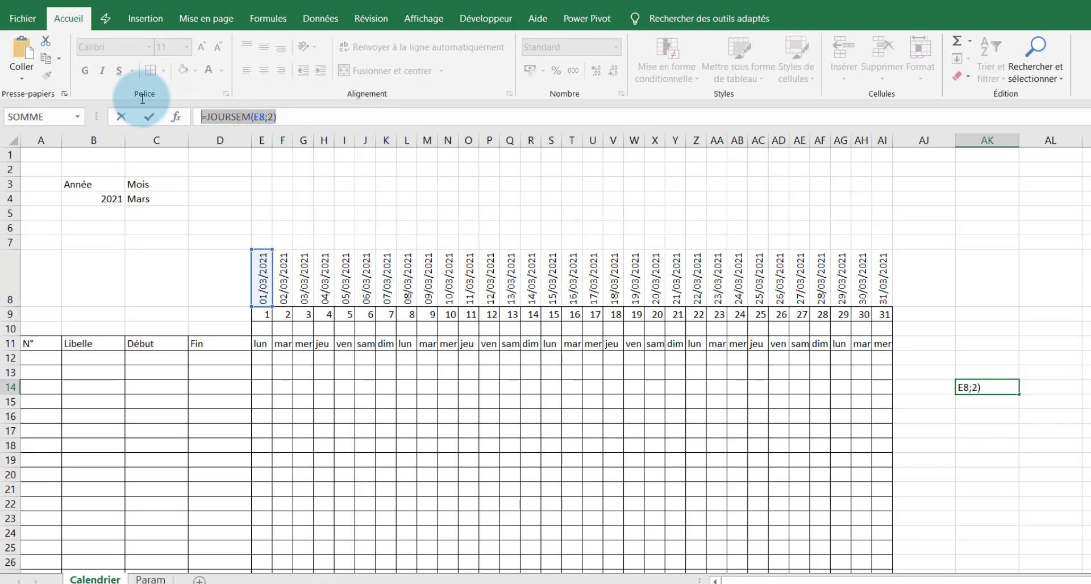
pyautogui.press('Return')
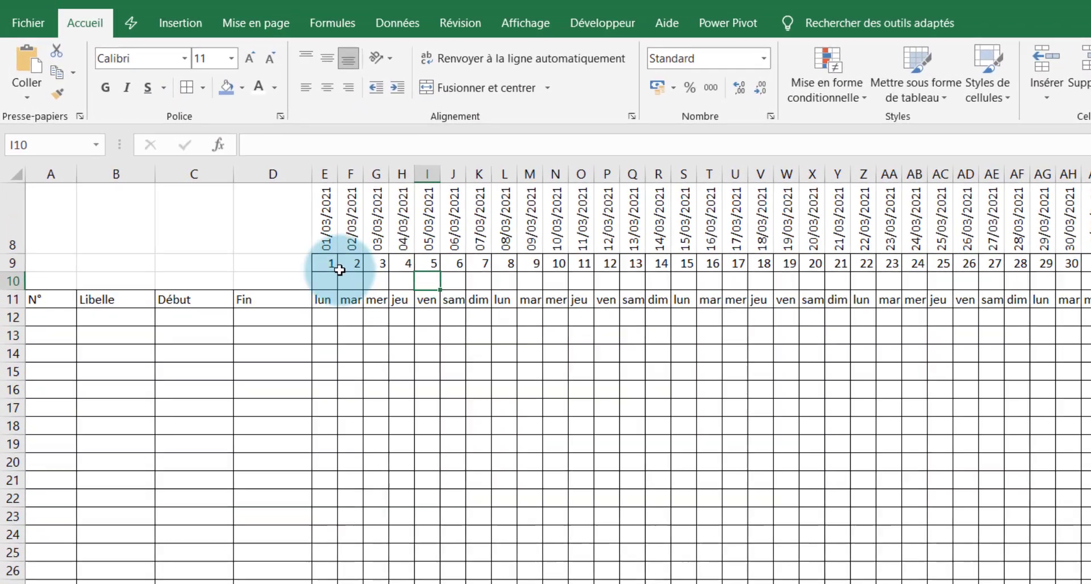
# - Create a formula-based conditional formatting rule on E9:AI30 with the condition =JOURSEM(E$8;2)>5
pyautogui.moveTo(330, 266); pyautogui.dragTo(1088, 582)
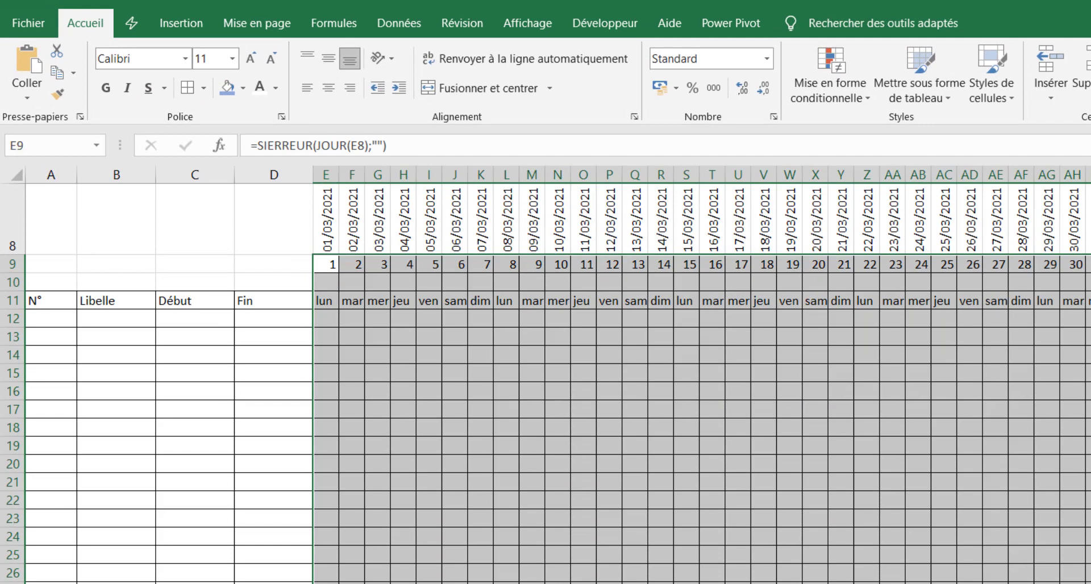
pyautogui.click(865, 103)
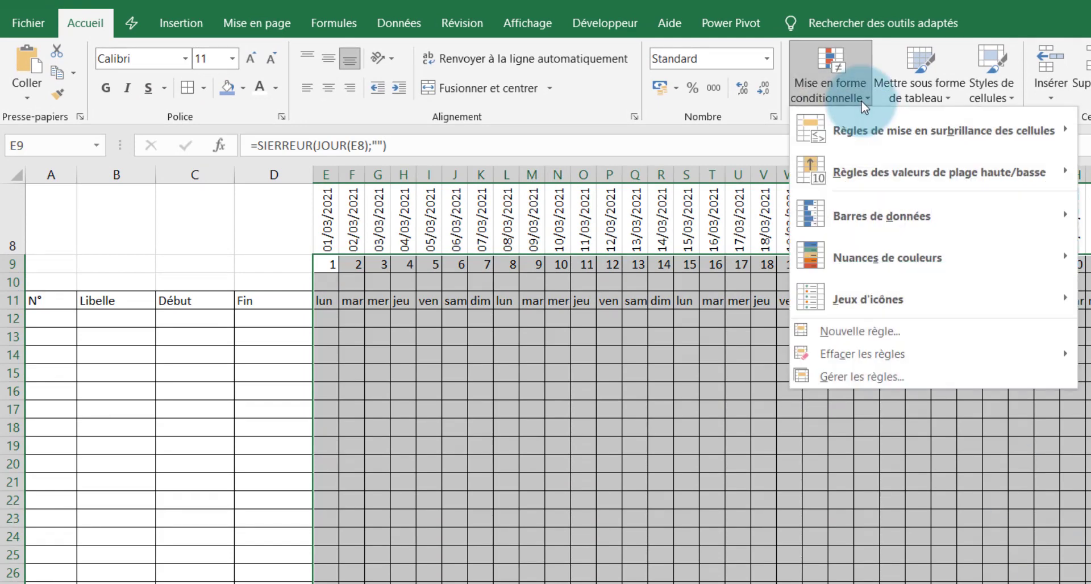
pyautogui.click(875, 333)
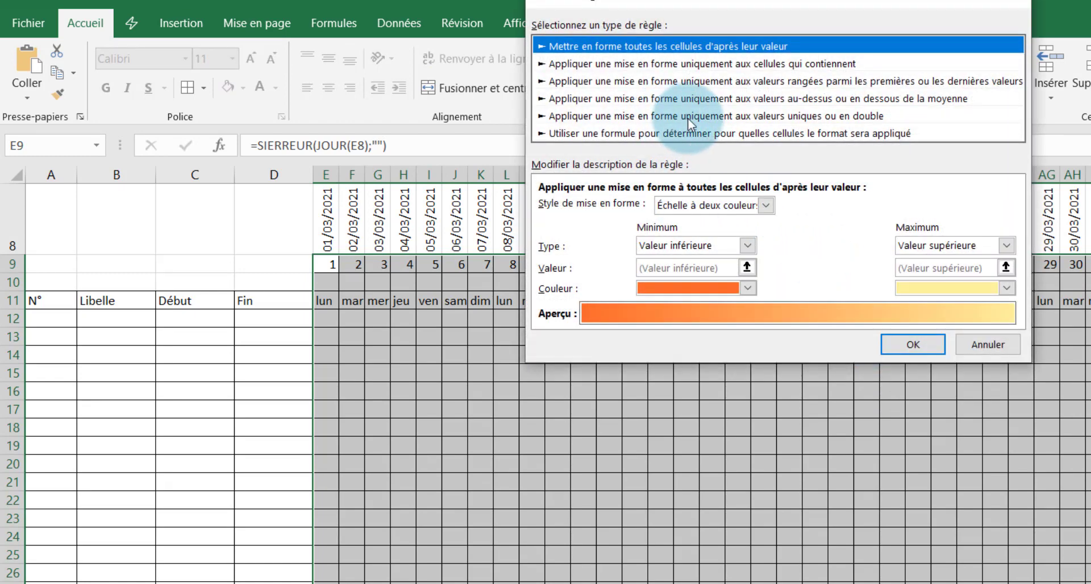
pyautogui.click(710, 132)
pyautogui.click(616, 205)
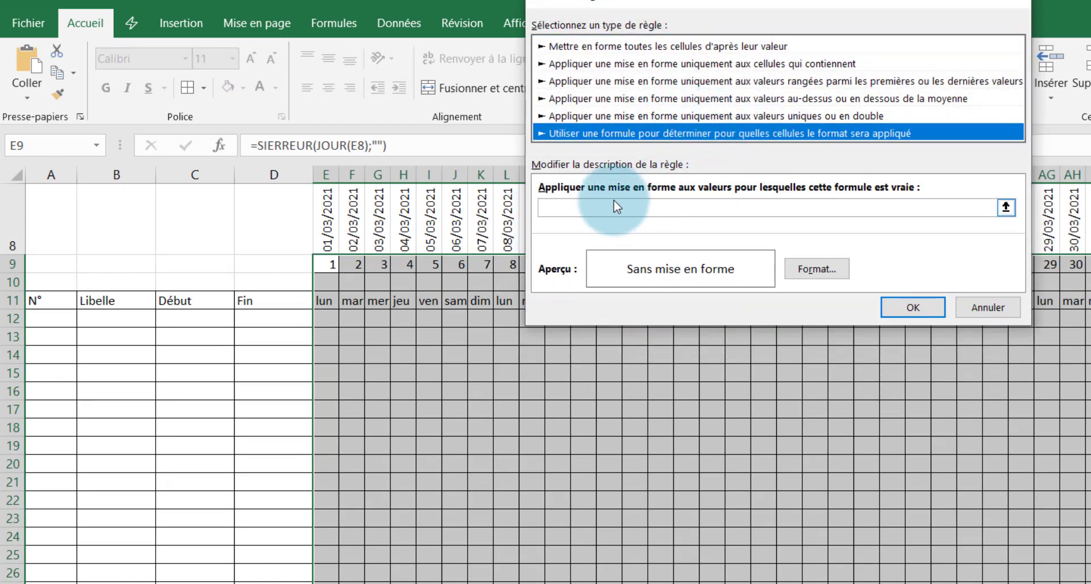
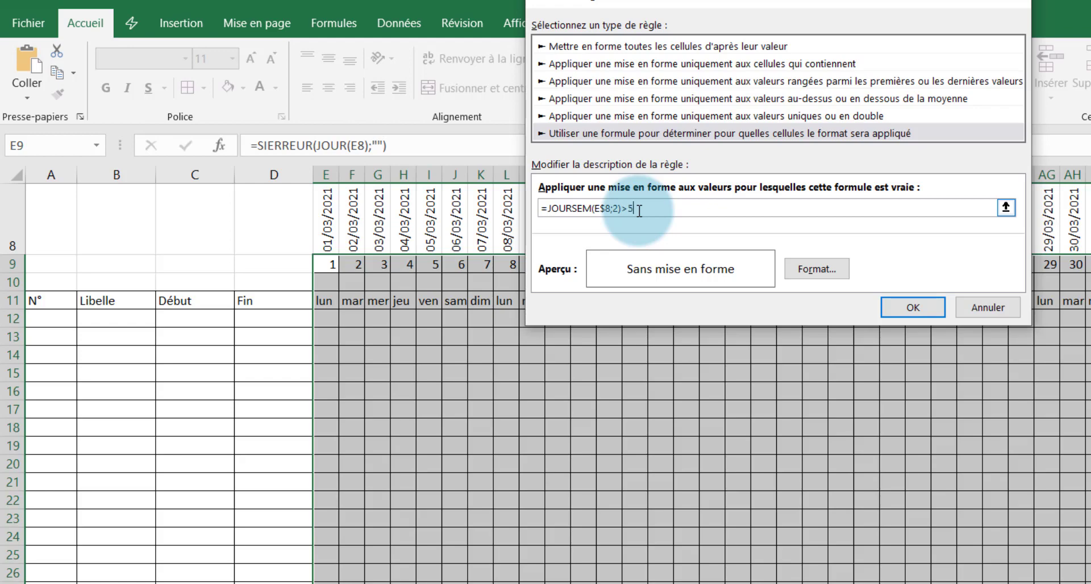
# - Set the weekend rule's font format to bold italic (Gras italique) in standard red
pyautogui.click(824, 269)
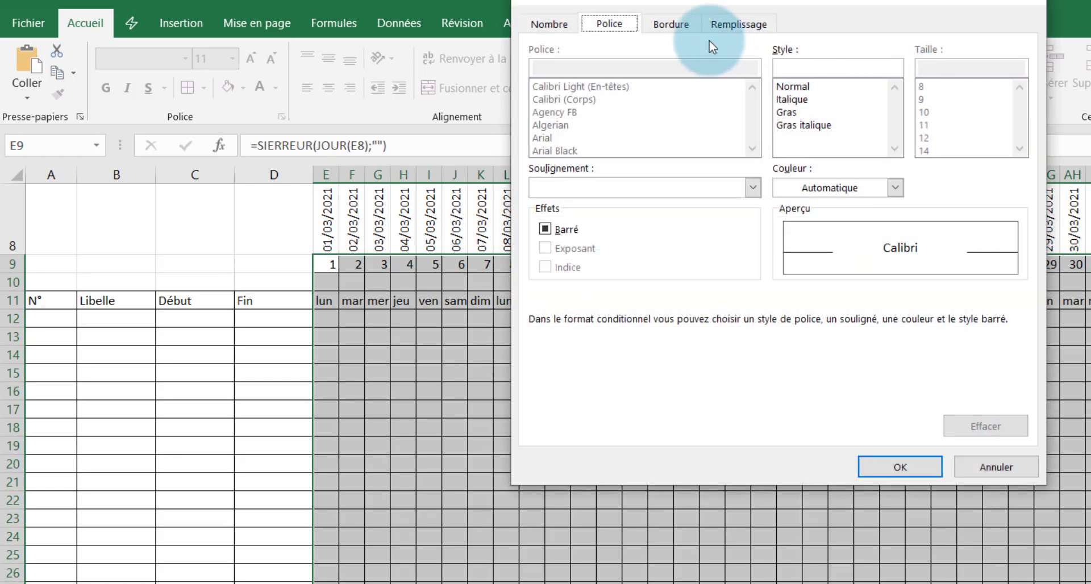
pyautogui.click(801, 126)
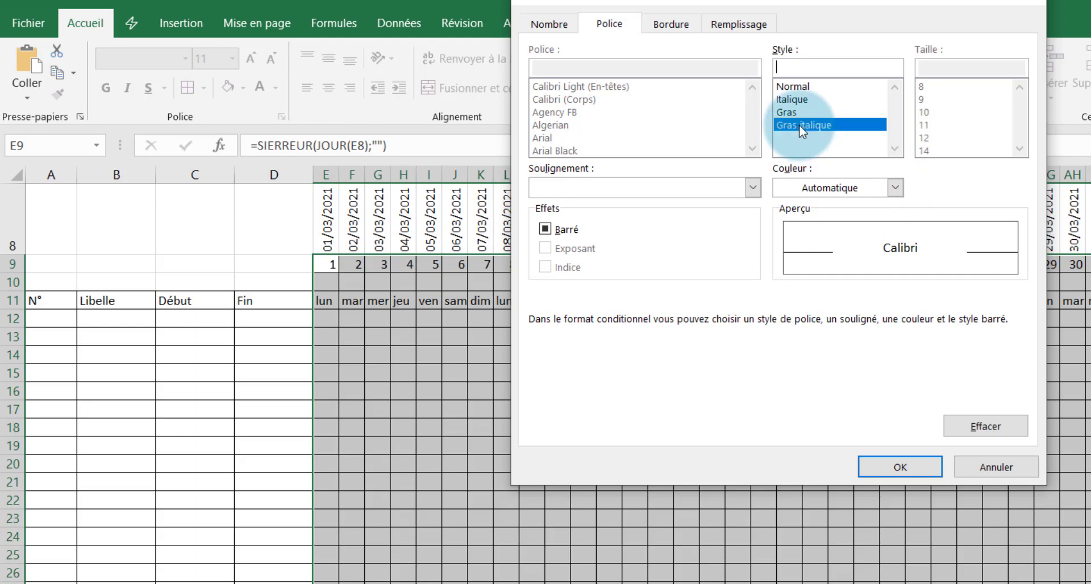
pyautogui.click(896, 187)
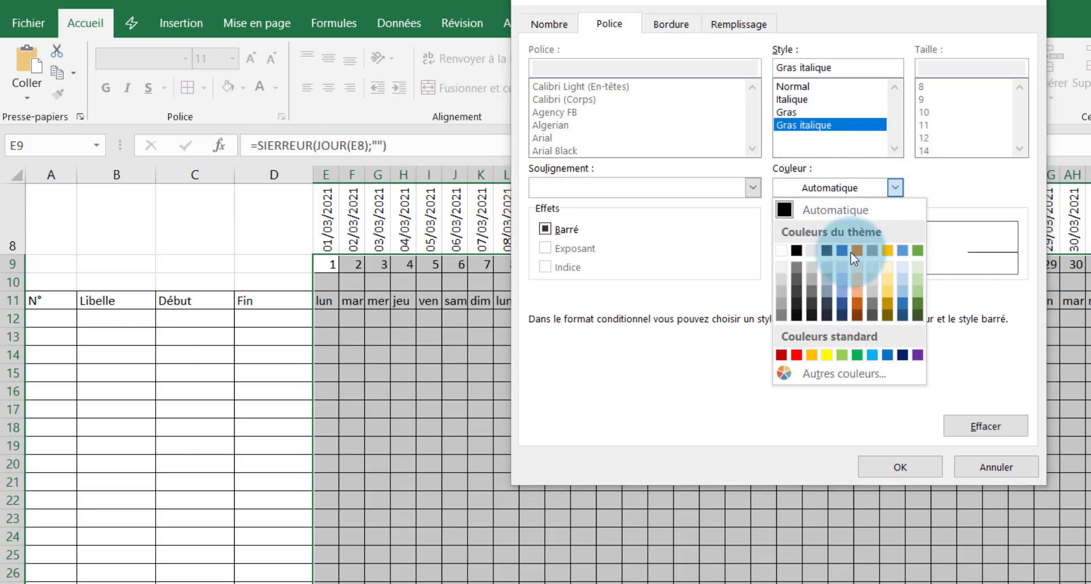
pyautogui.click(796, 355)
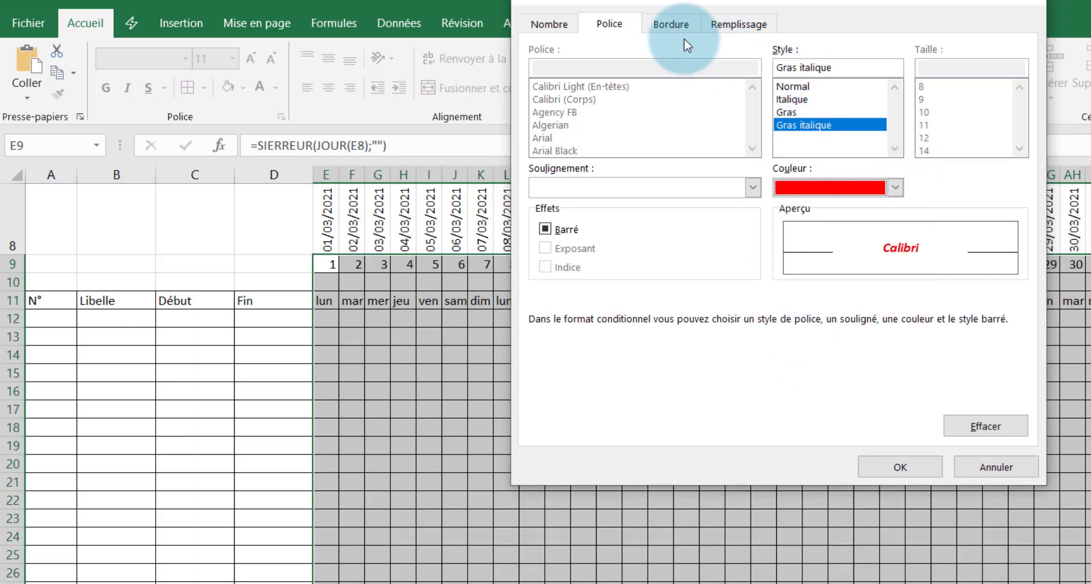
# - Add dash-dot borders to the left and right sides of cells in the weekend rule's format
pyautogui.click(671, 22)
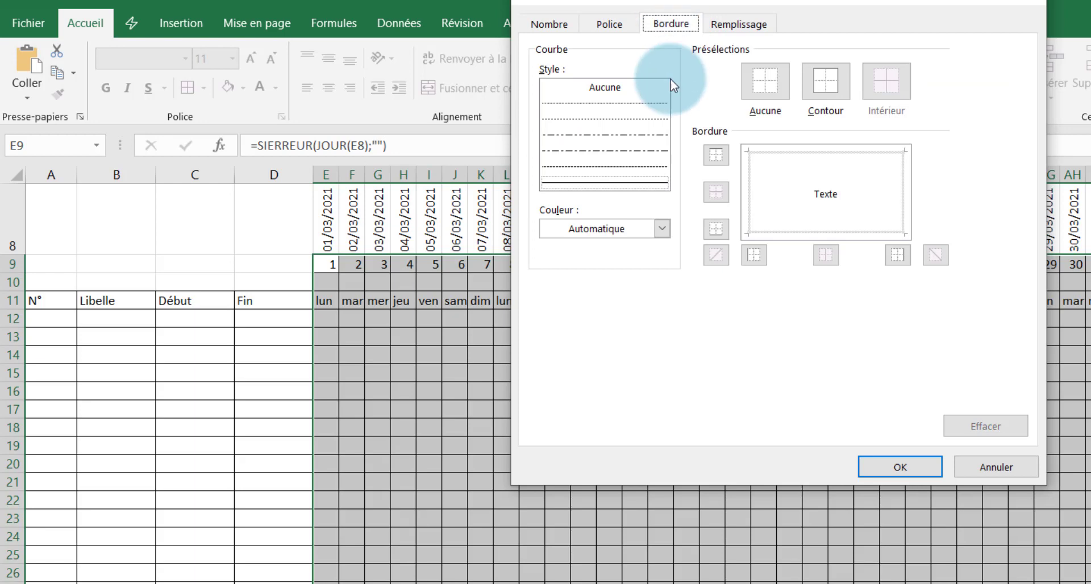
pyautogui.click(629, 135)
pyautogui.click(749, 193)
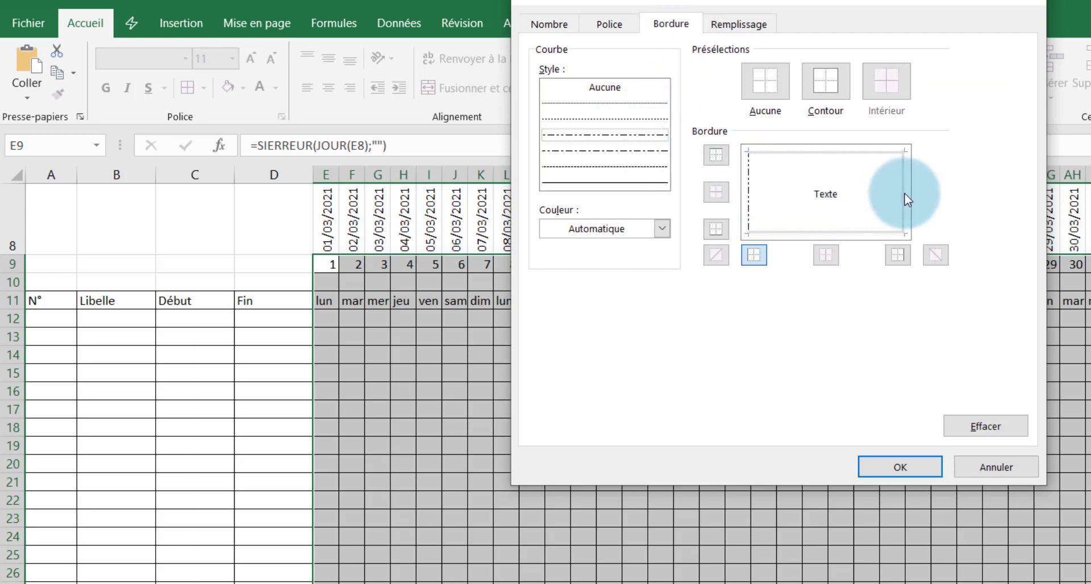
pyautogui.click(906, 196)
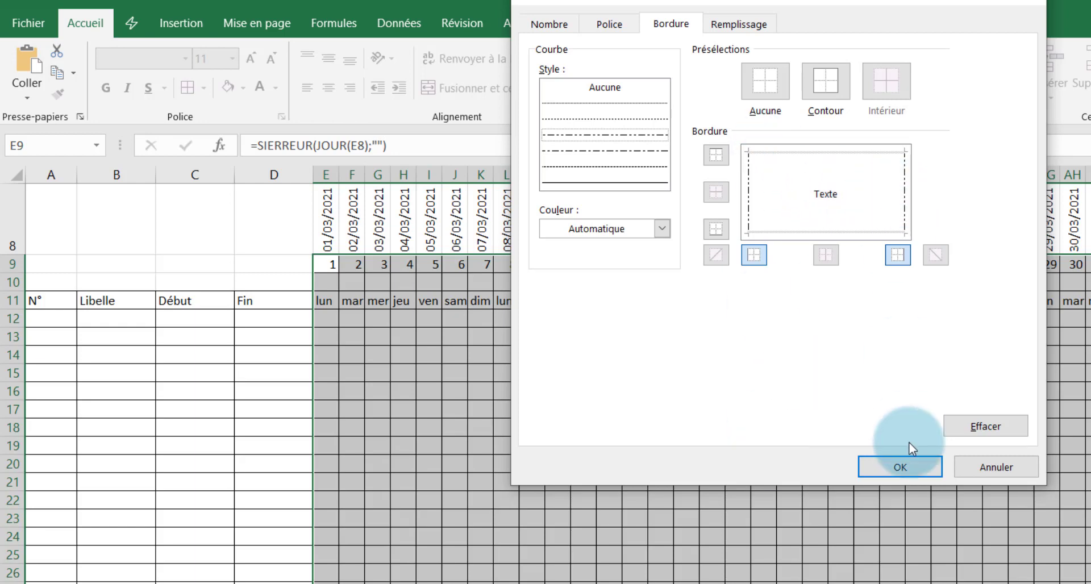
# - Give the weekend rule a grey background fill and apply the rule to the range
pyautogui.click(739, 23)
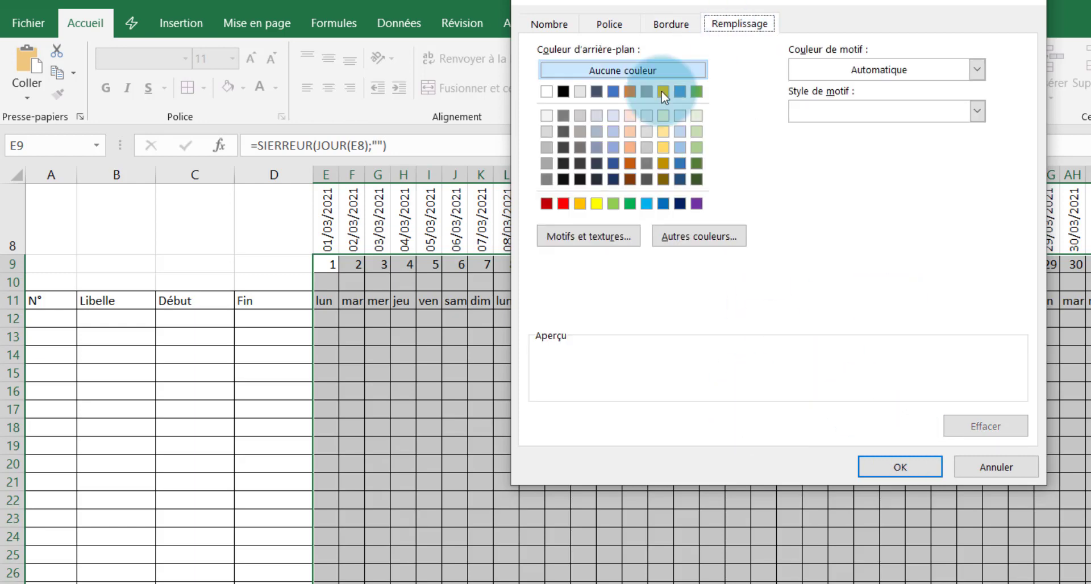
pyautogui.click(579, 134)
pyautogui.click(898, 467)
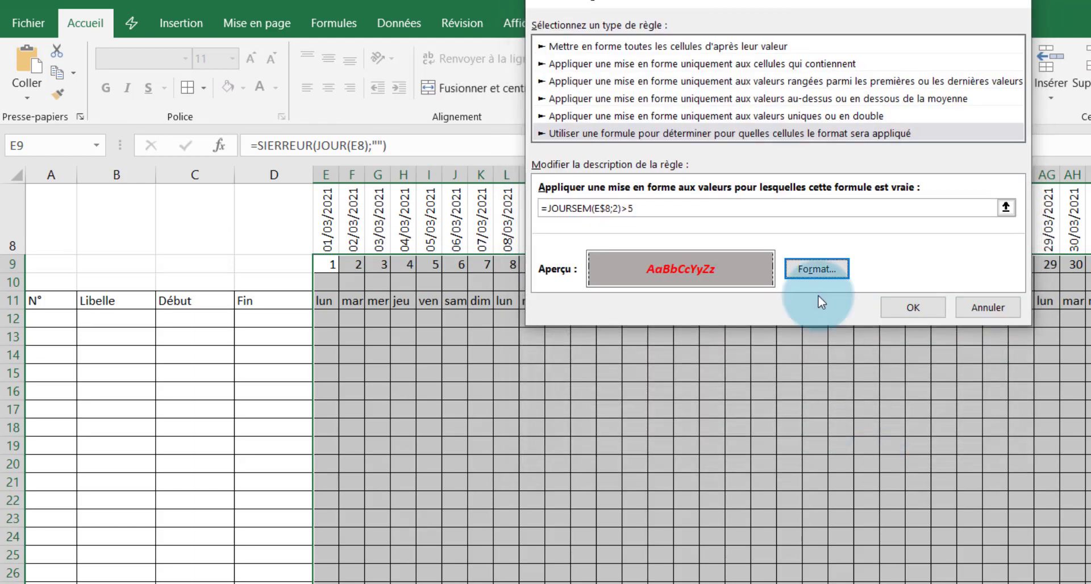
pyautogui.click(901, 314)
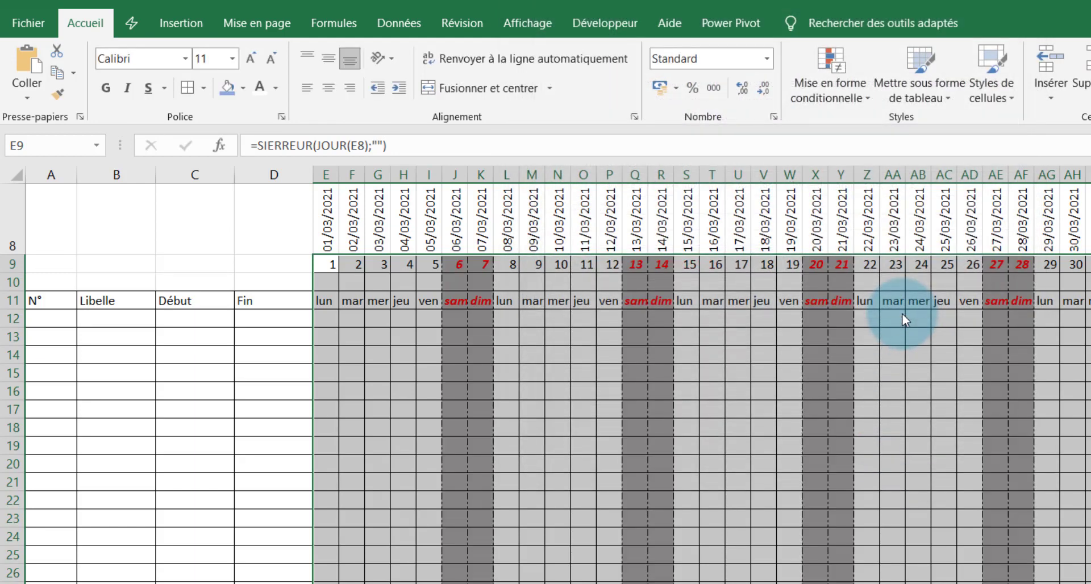
# - Delete the test formula from cell AK14
pyautogui.click(479, 319)
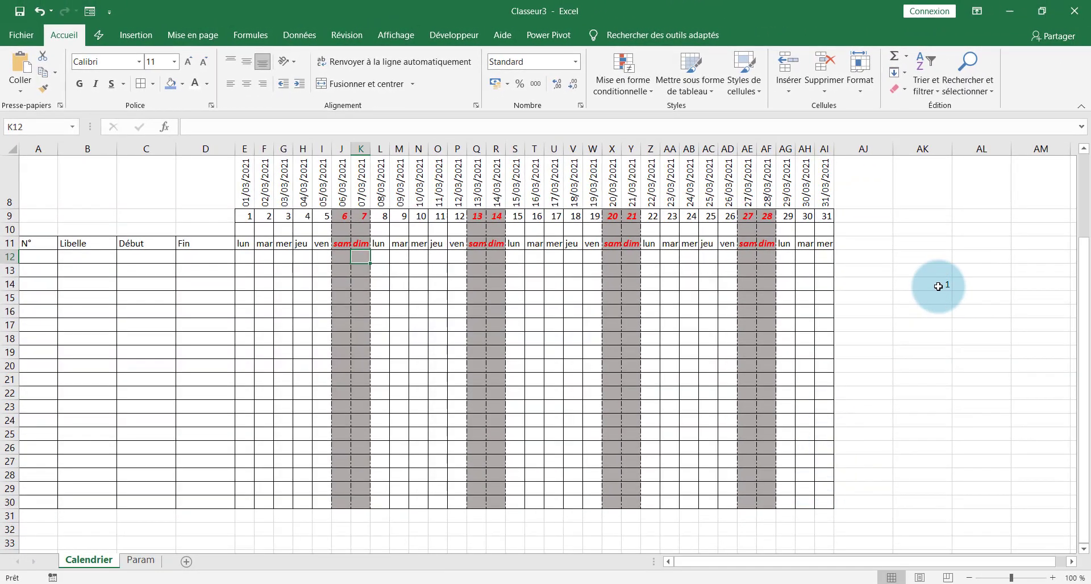
pyautogui.click(938, 286)
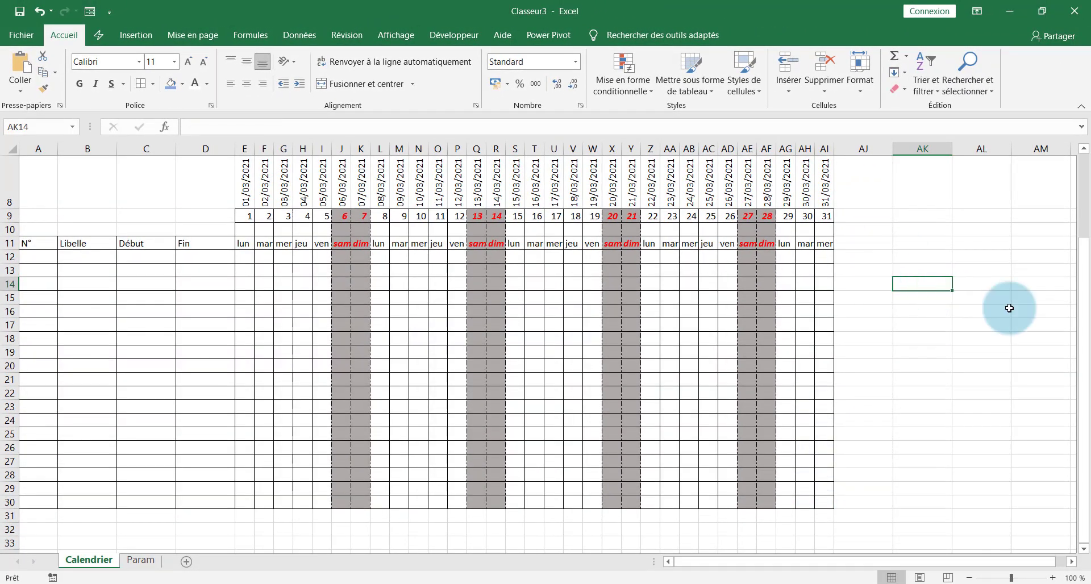
# - Start a new formula-based rule for E9:AI30 from the conditional formatting rules manager
pyautogui.moveTo(1083, 279); pyautogui.dragTo(1087, 245)
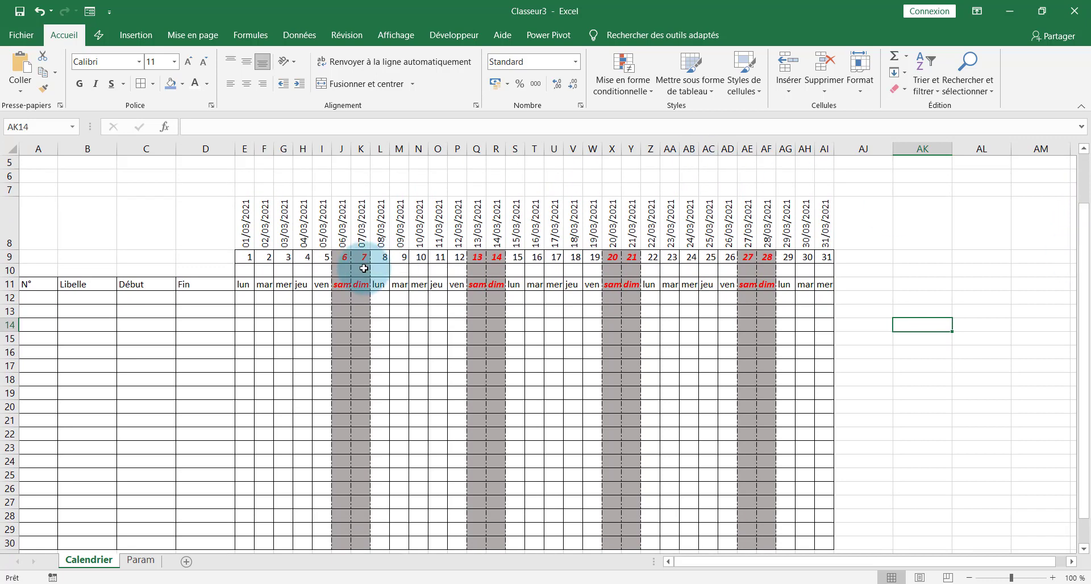
pyautogui.click(247, 256)
pyautogui.moveTo(272, 261); pyautogui.dragTo(825, 500)
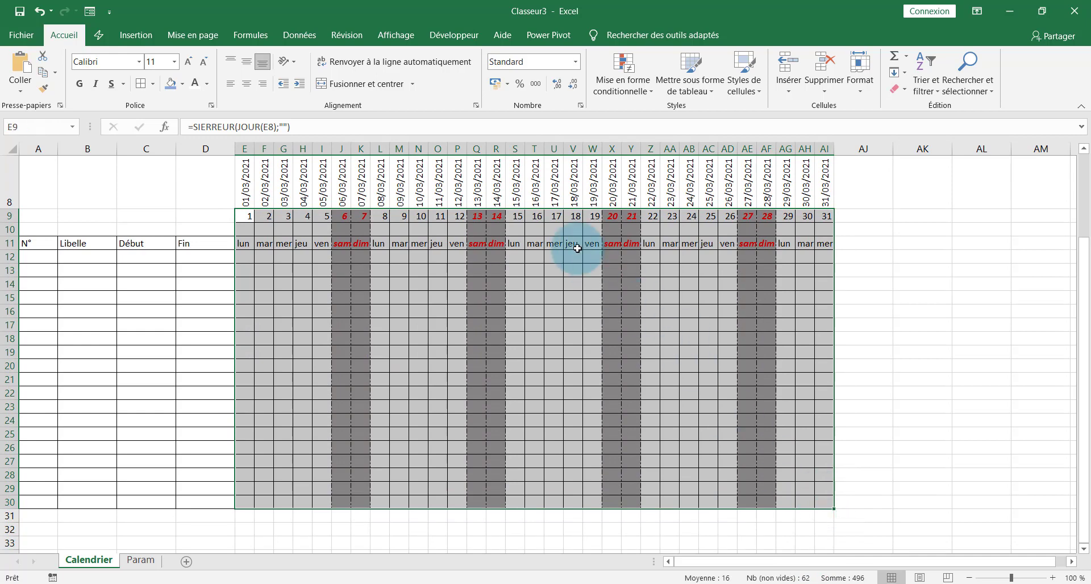
pyautogui.click(632, 91)
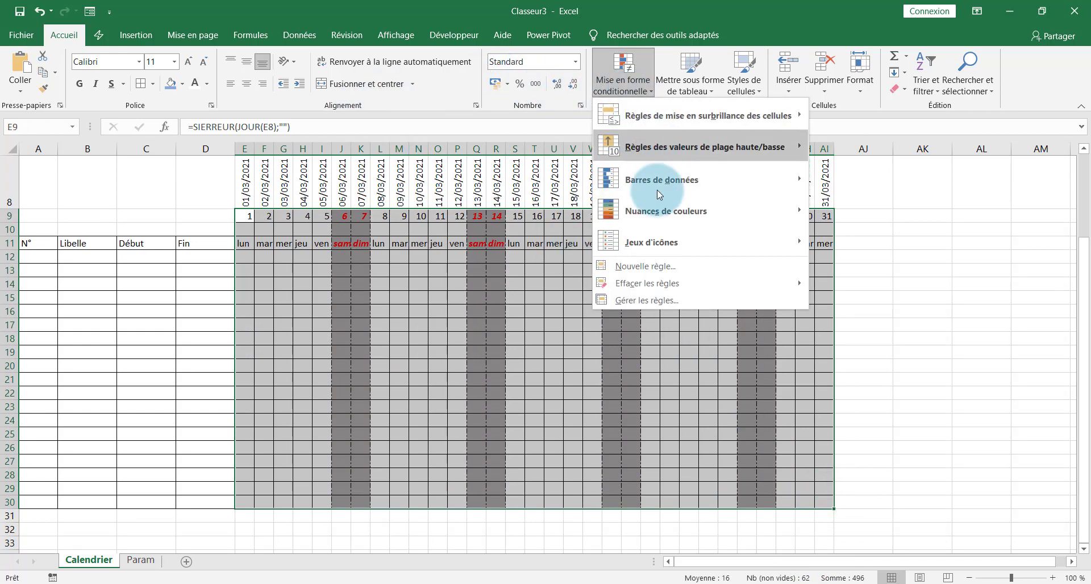
pyautogui.click(663, 300)
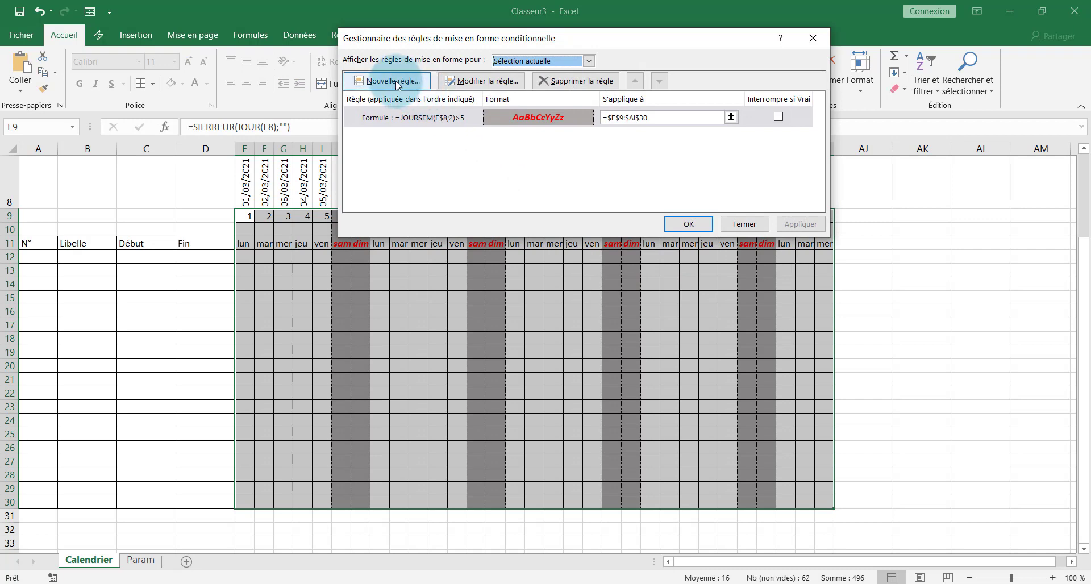
pyautogui.click(395, 81)
pyautogui.click(575, 116)
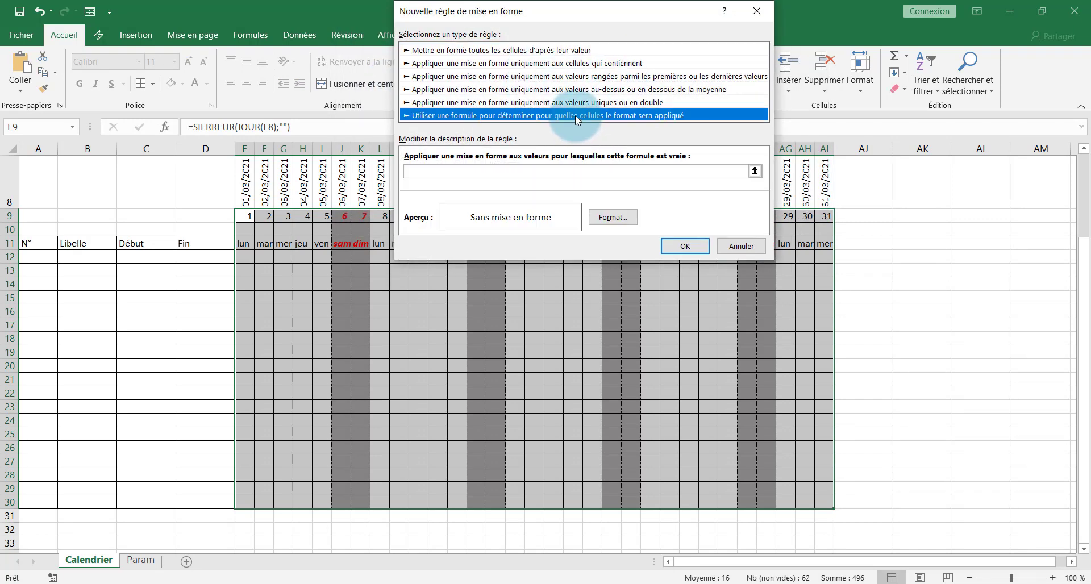
# - Set the new rule's condition to =E$8=aujourdhui(), with the column reference relative and the row fixed
pyautogui.moveTo(617, 9); pyautogui.dragTo(709, 85)
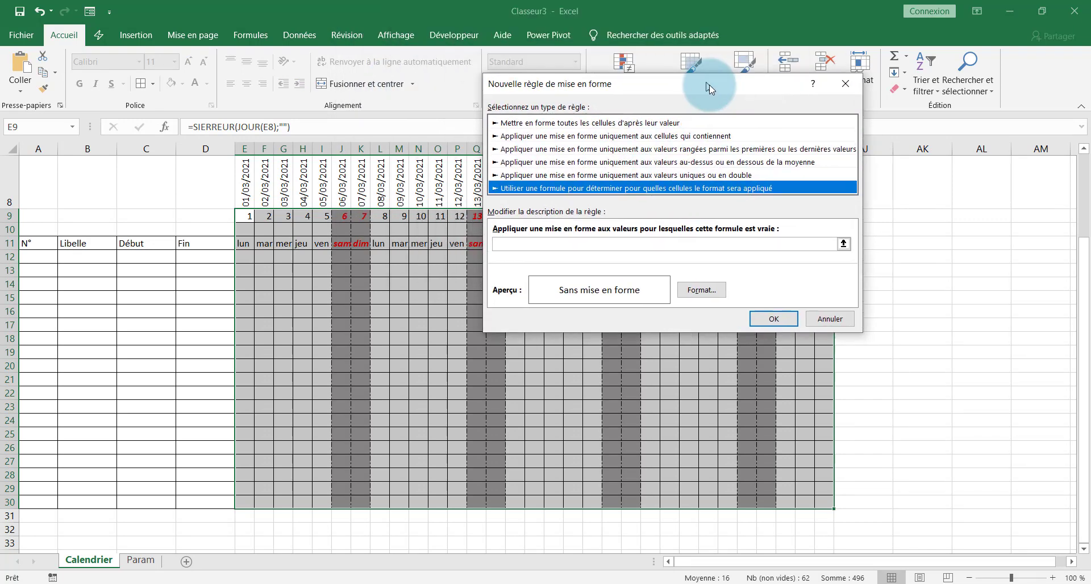
pyautogui.click(556, 244)
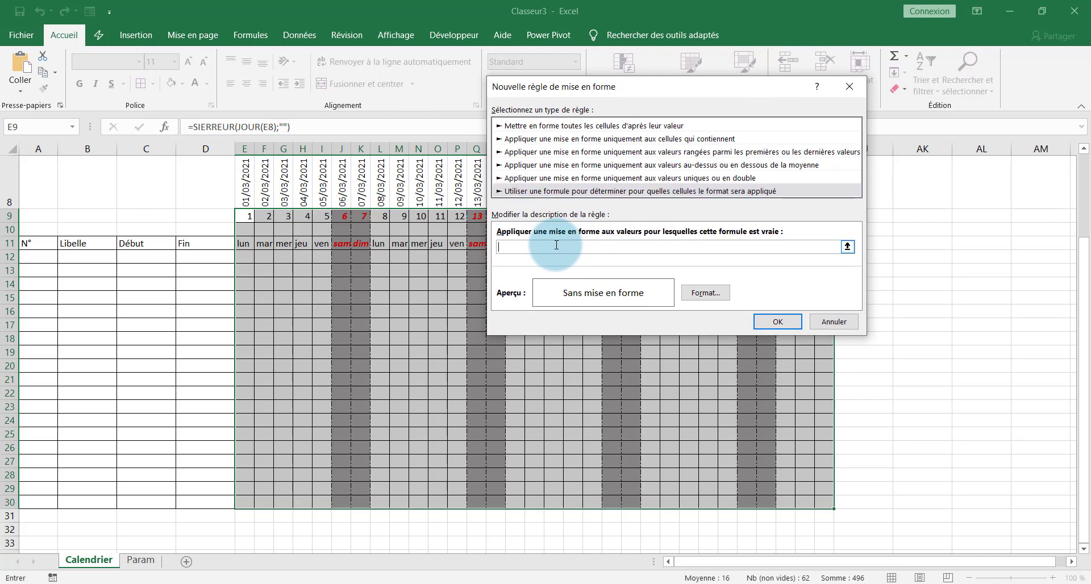
pyautogui.click(246, 193)
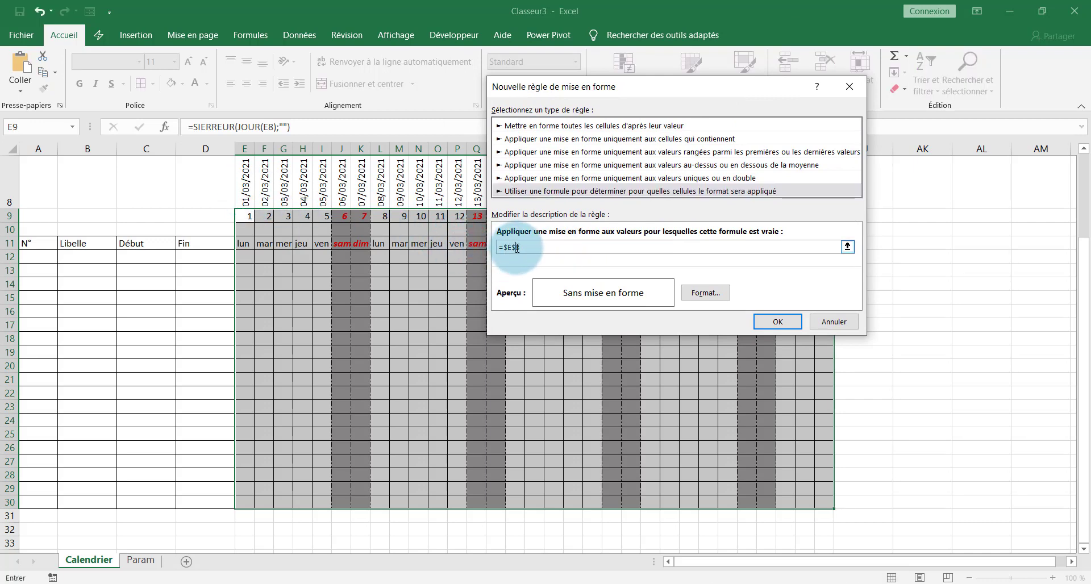
pyautogui.click(510, 248)
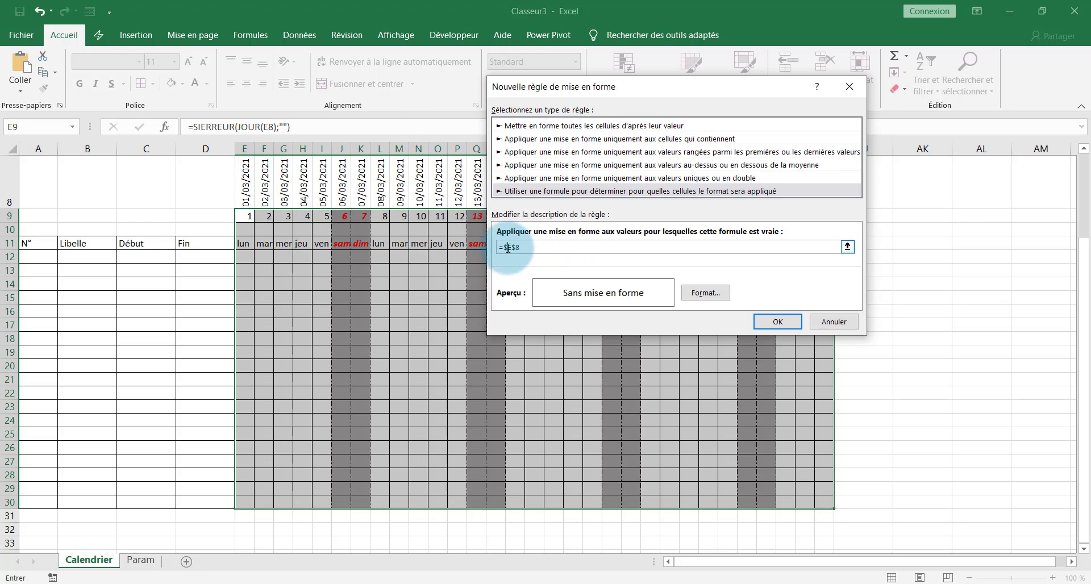
pyautogui.click(524, 248)
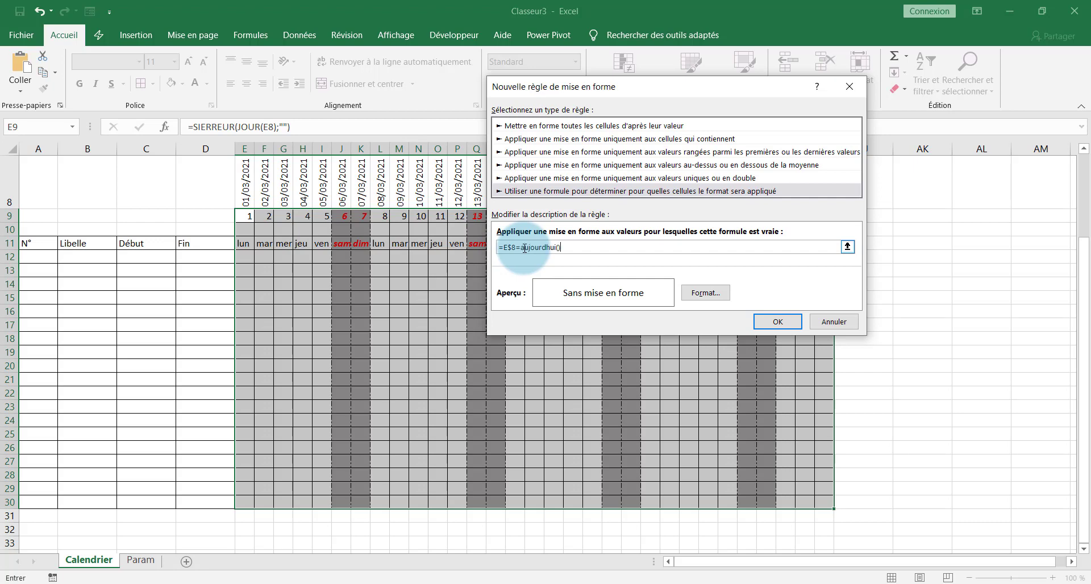
# - Add dotted borders to the left and right sides of cells in the current-day rule's format
pyautogui.click(728, 298)
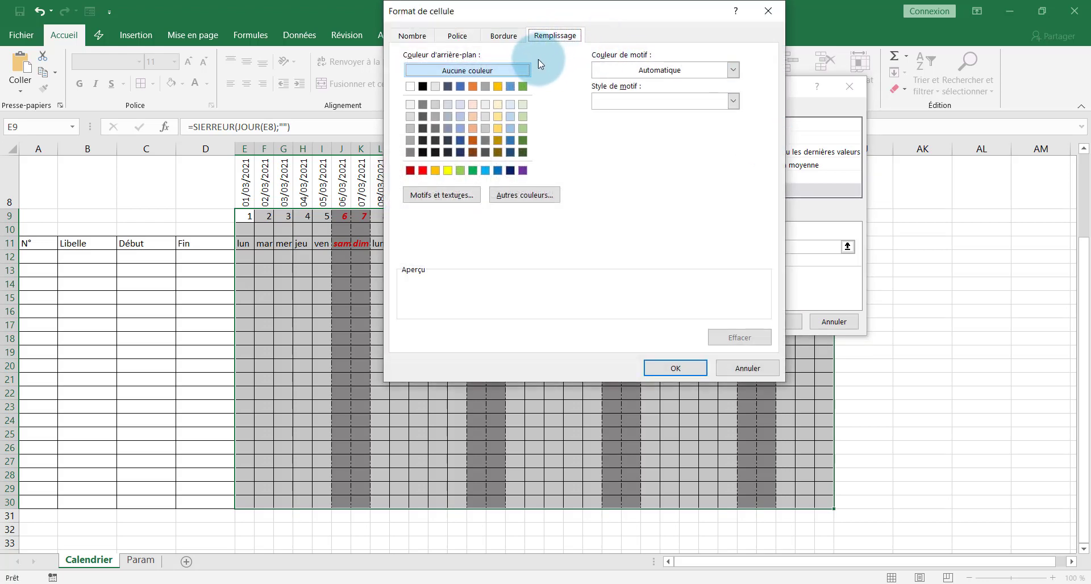
pyautogui.click(502, 37)
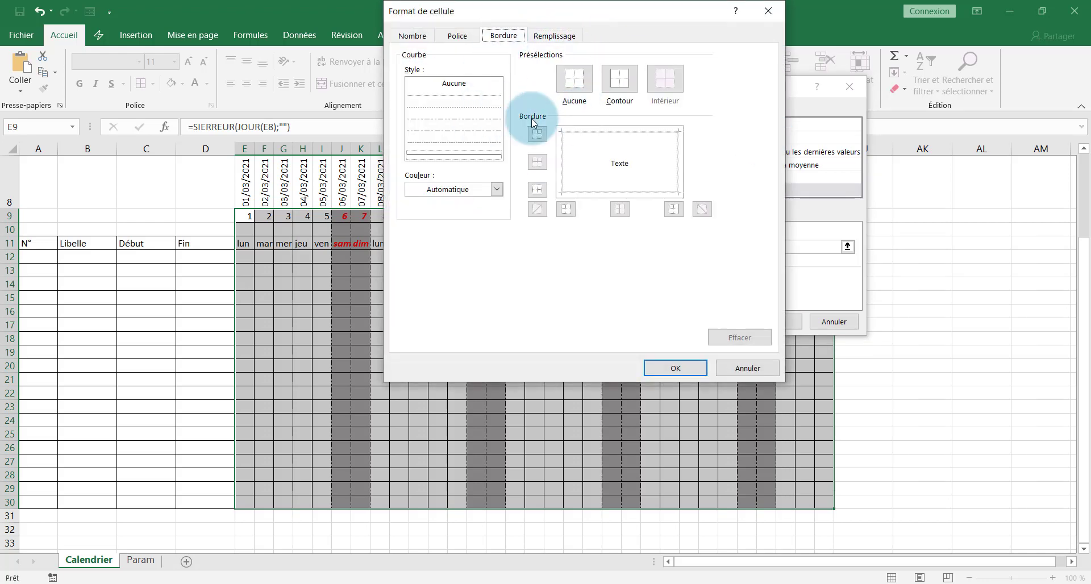
pyautogui.click(478, 107)
pyautogui.click(552, 131)
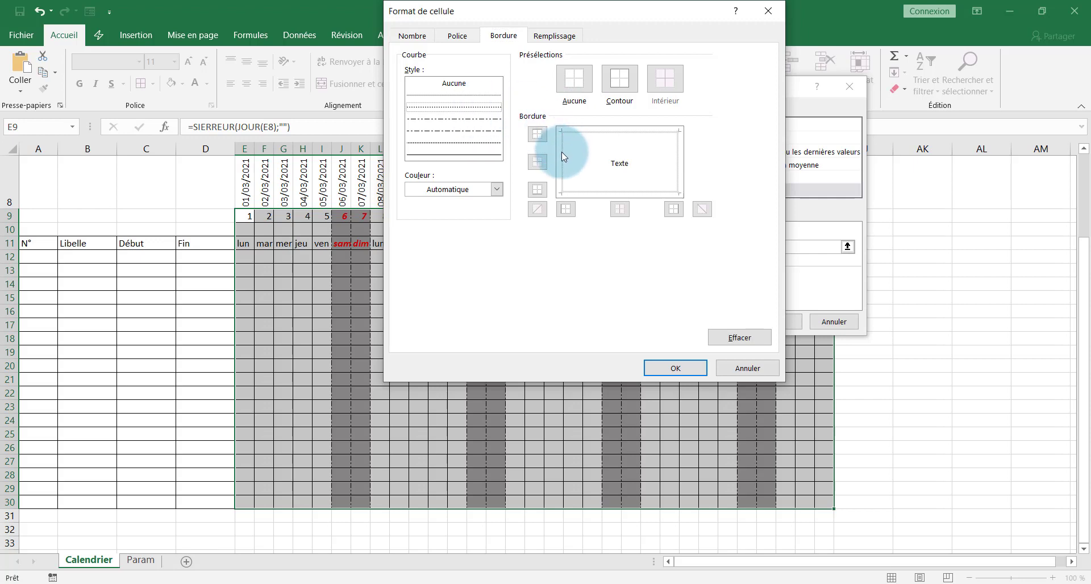
pyautogui.click(562, 152)
pyautogui.click(674, 166)
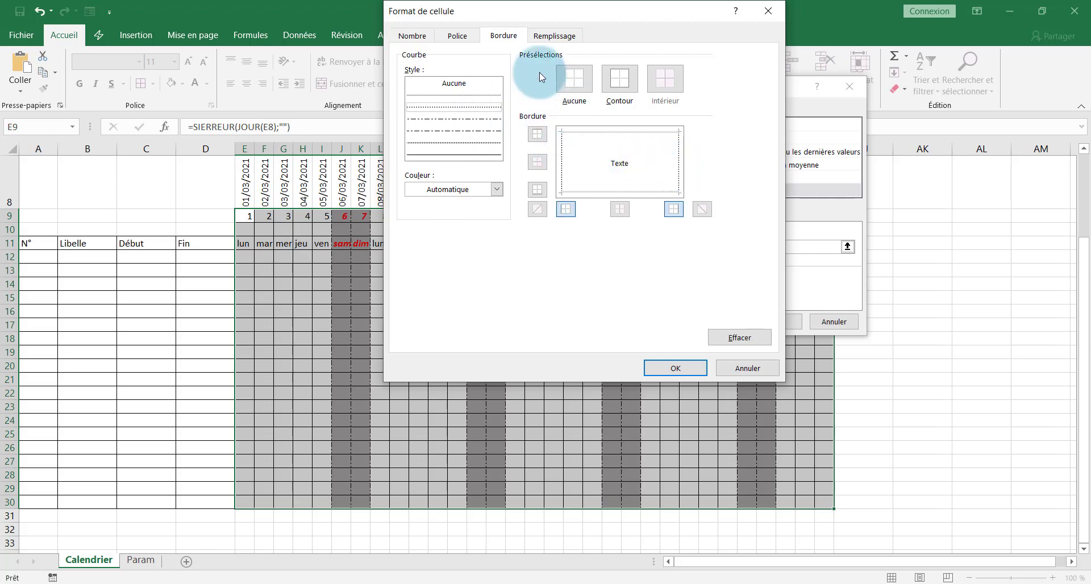
# - Give the current-day rule a light green background fill, confirm it and apply it to the range
pyautogui.click(559, 36)
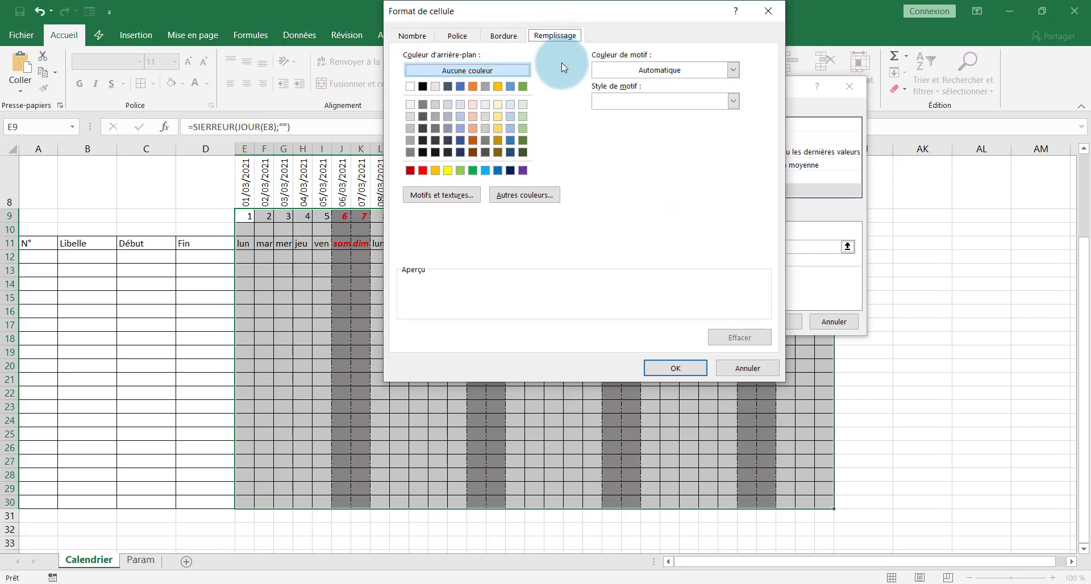
pyautogui.click(525, 120)
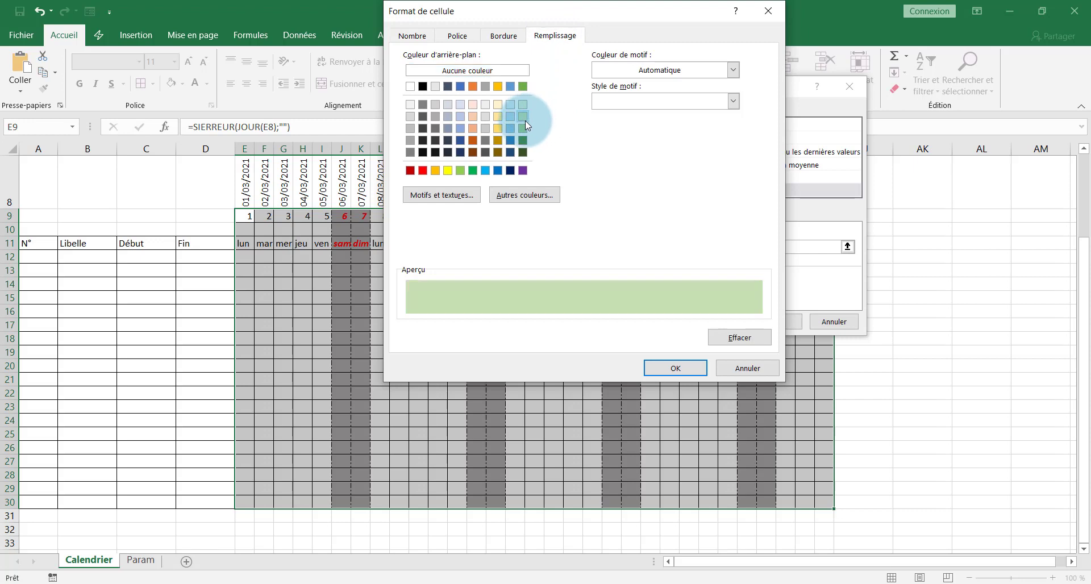
pyautogui.click(666, 364)
pyautogui.click(790, 323)
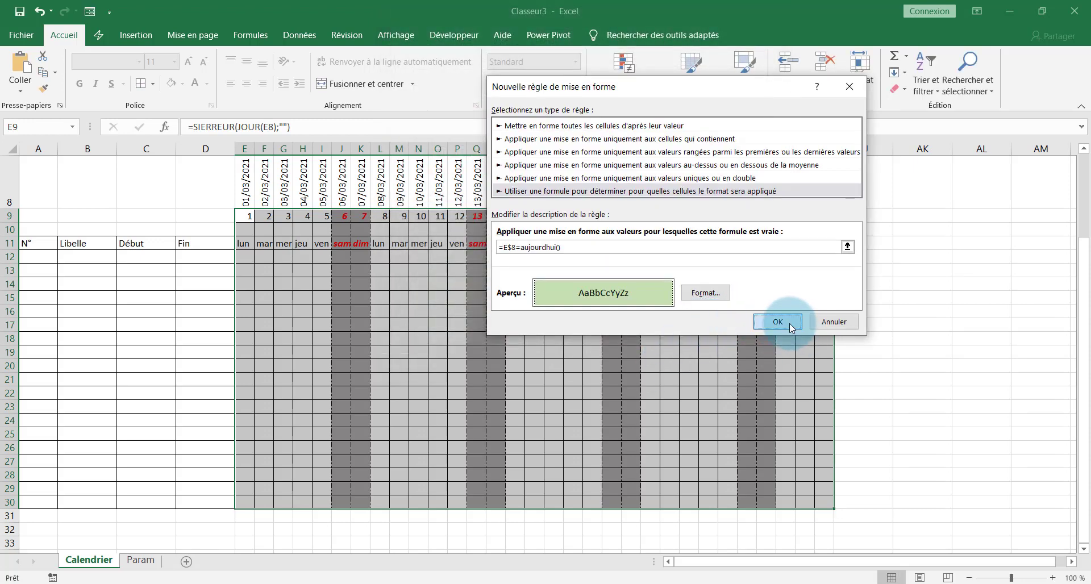
pyautogui.click(799, 225)
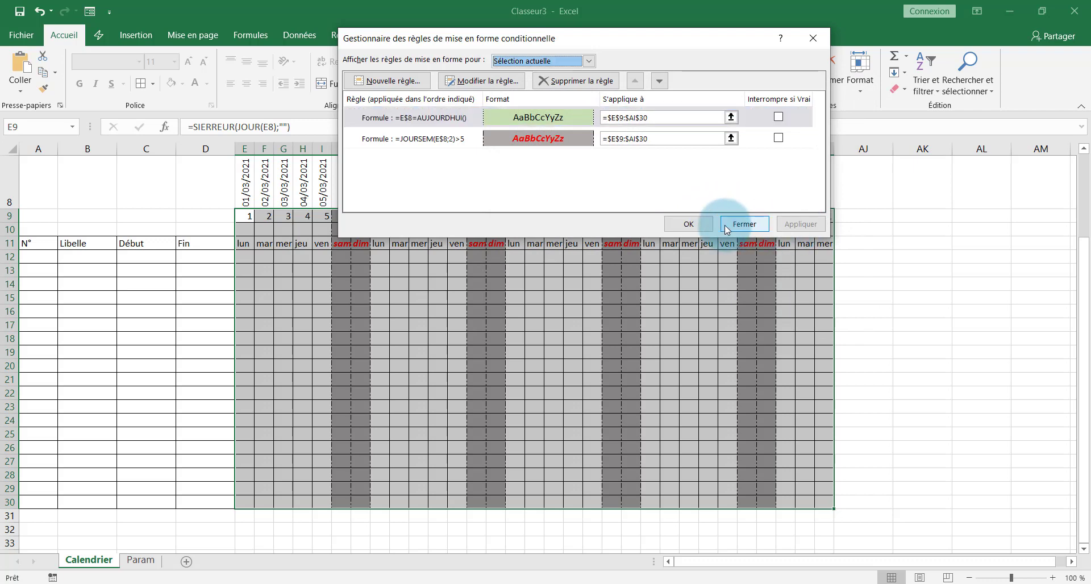
# - Close the conditional formatting rules manager and set the calendar's month in C4 to Janvier
pyautogui.click(699, 224)
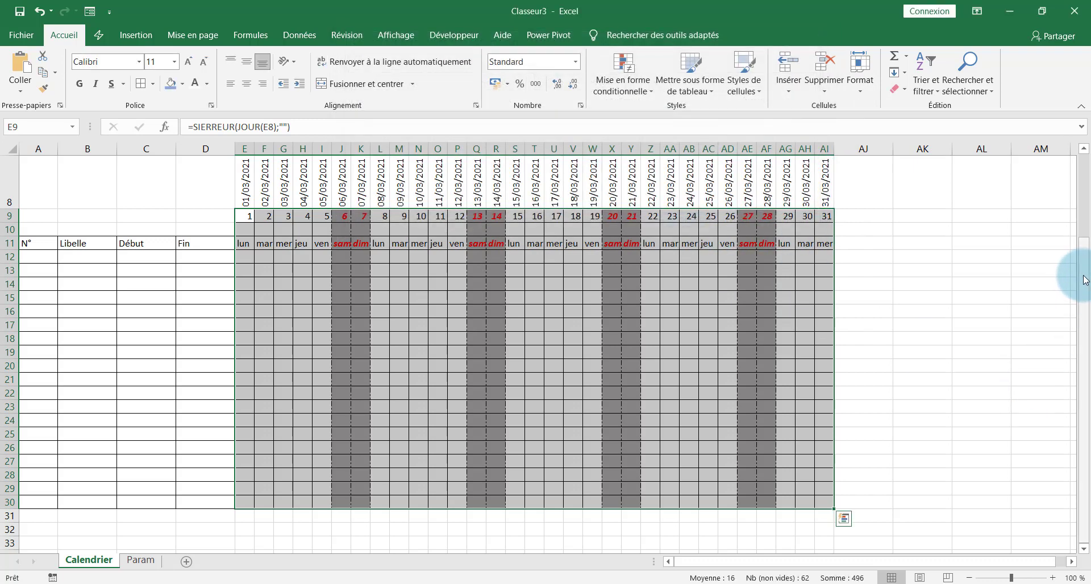
pyautogui.click(1087, 167)
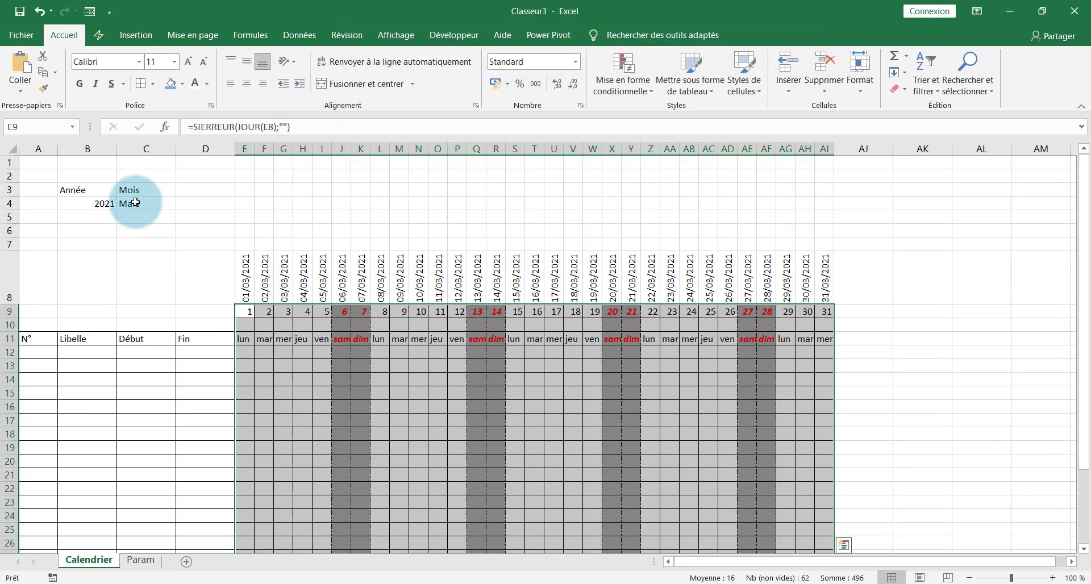
pyautogui.click(167, 205)
pyautogui.click(181, 204)
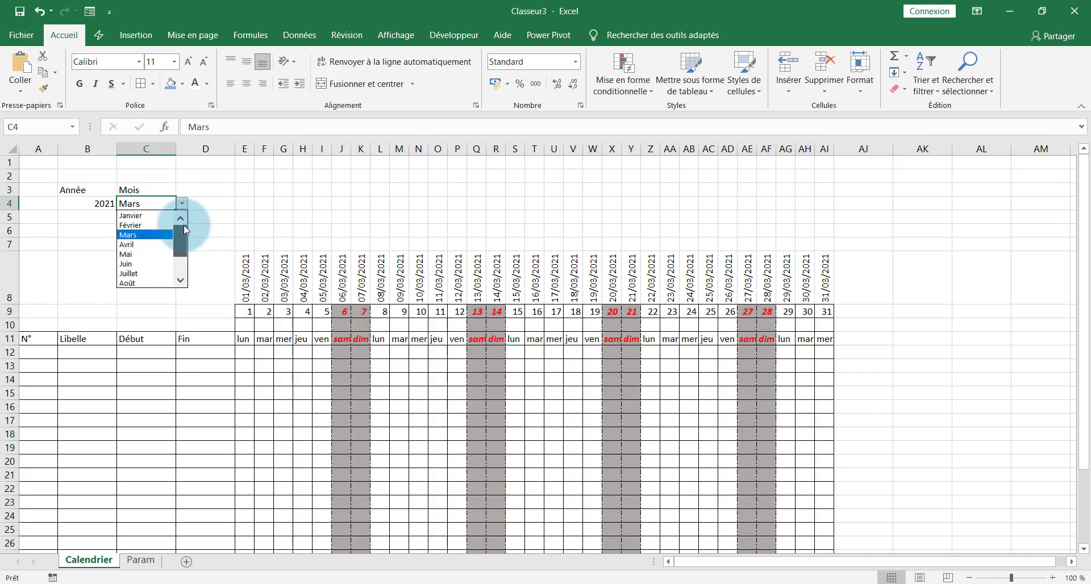
pyautogui.click(149, 216)
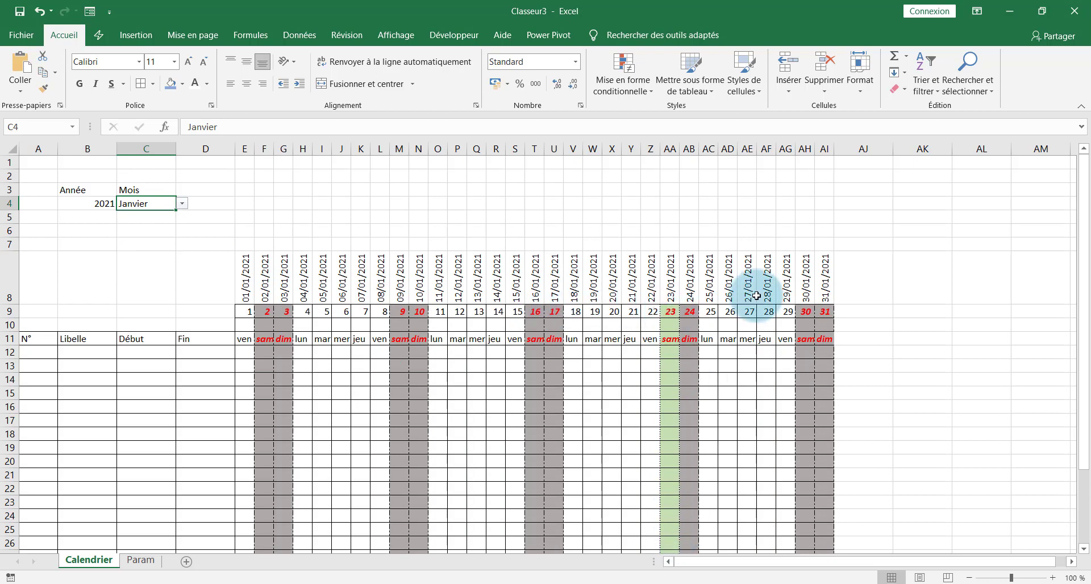
pyautogui.moveTo(1086, 312); pyautogui.dragTo(1087, 389)
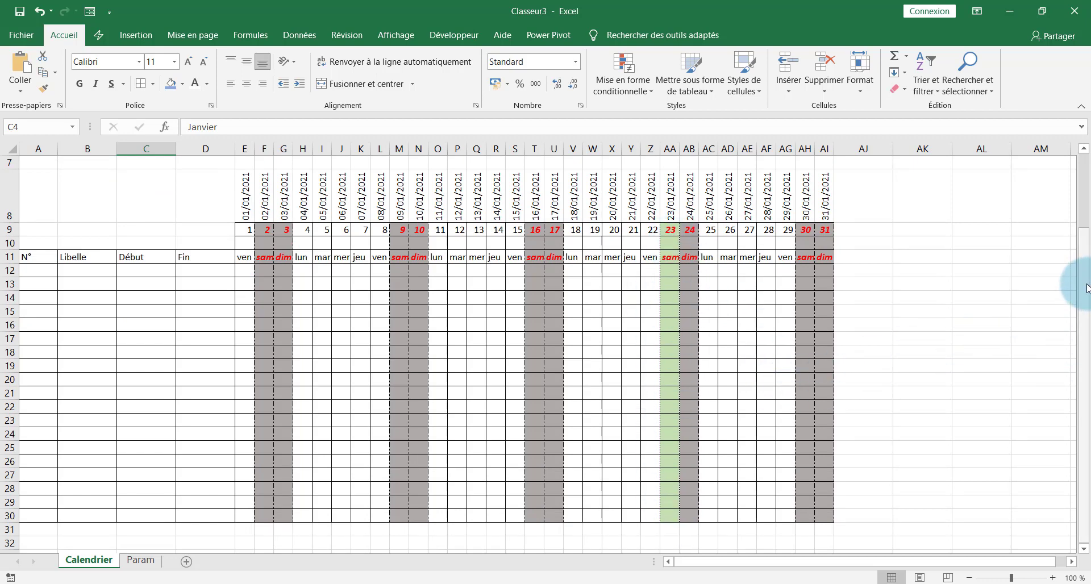
pyautogui.scroll(2, 1085, 244)
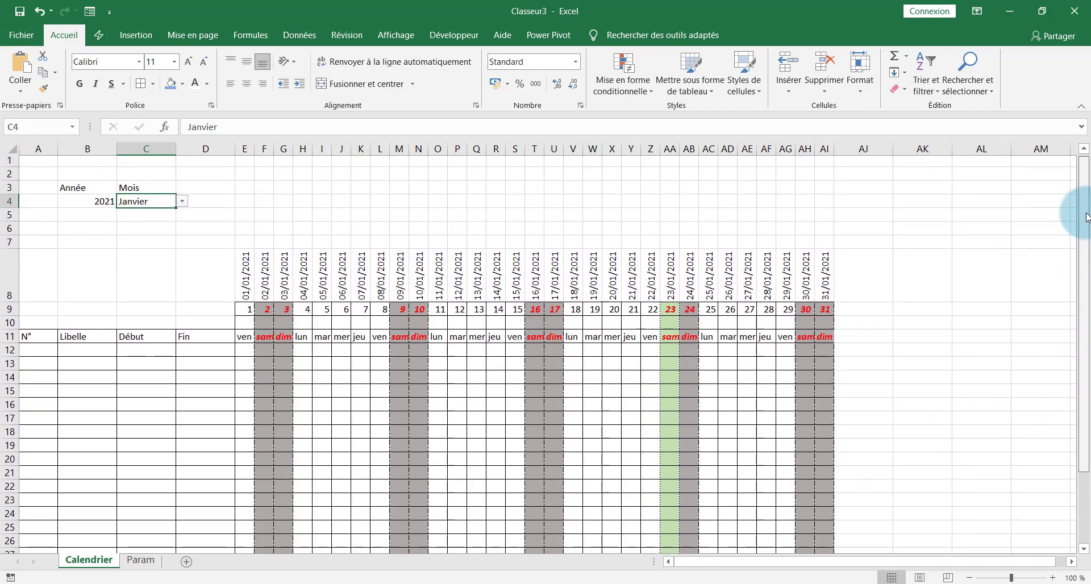
pyautogui.click(644, 88)
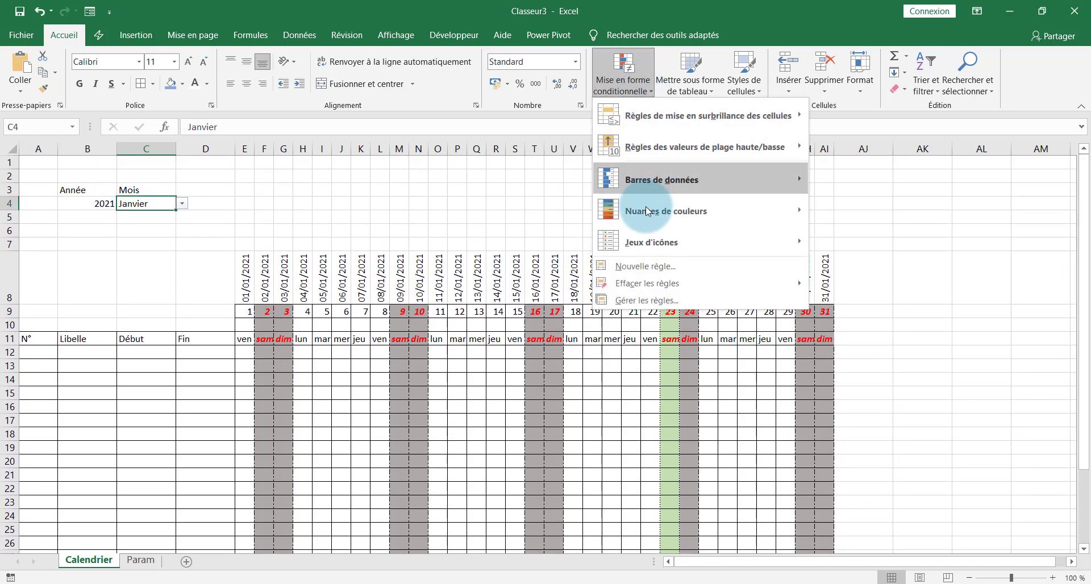
pyautogui.click(647, 300)
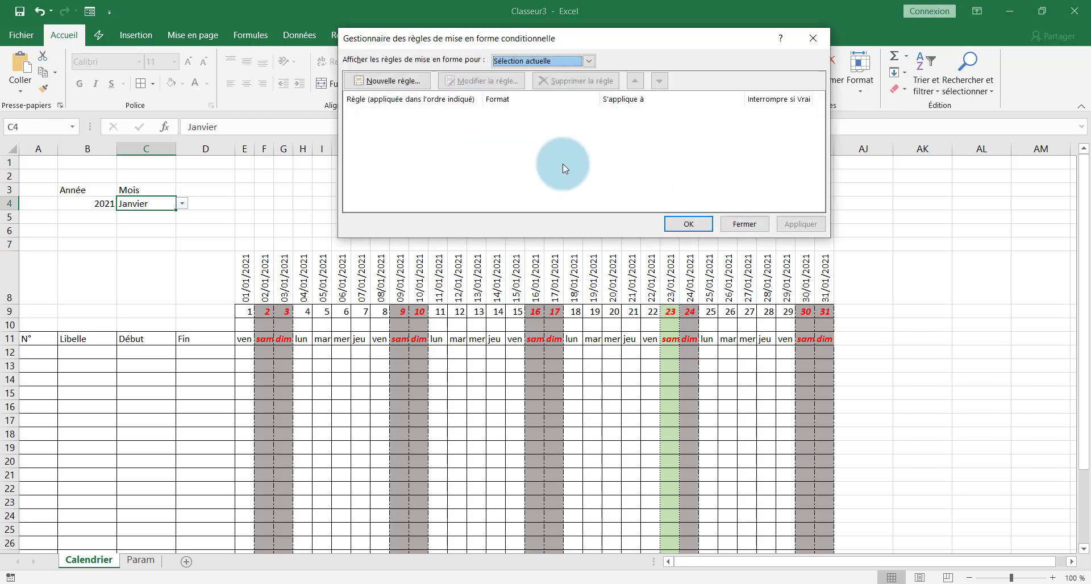
pyautogui.click(815, 38)
# - Move the weekend rule above the current-day rule in the conditional formatting priority order, and apply the change
pyautogui.click(670, 325)
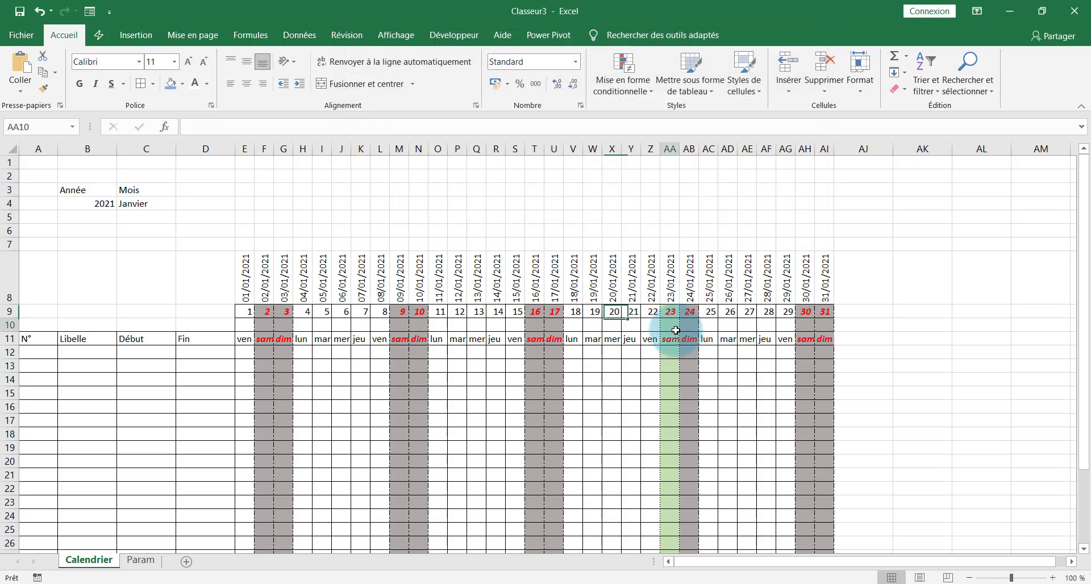
pyautogui.click(641, 84)
pyautogui.click(645, 300)
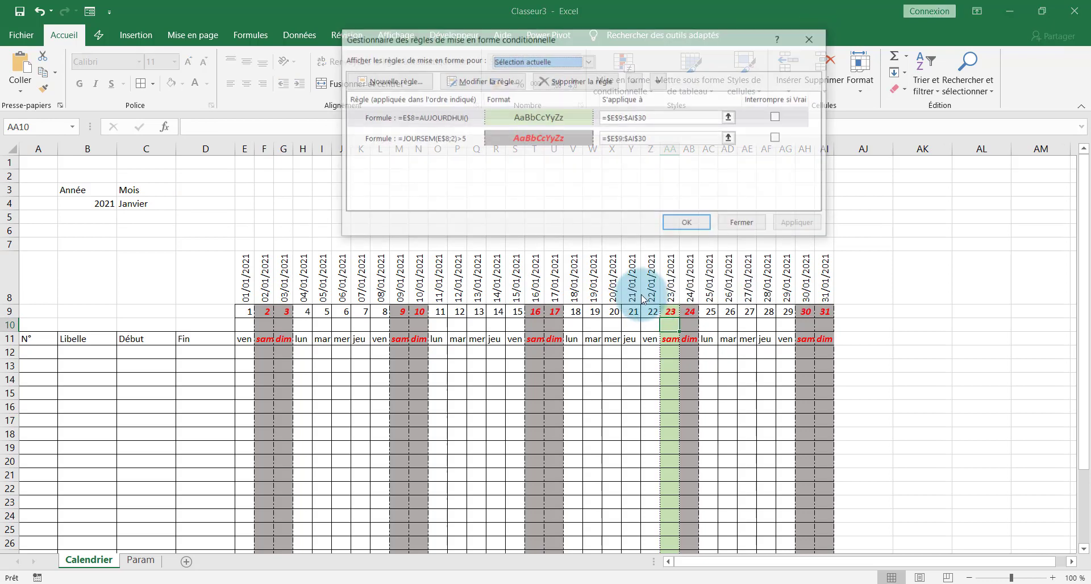
pyautogui.click(447, 141)
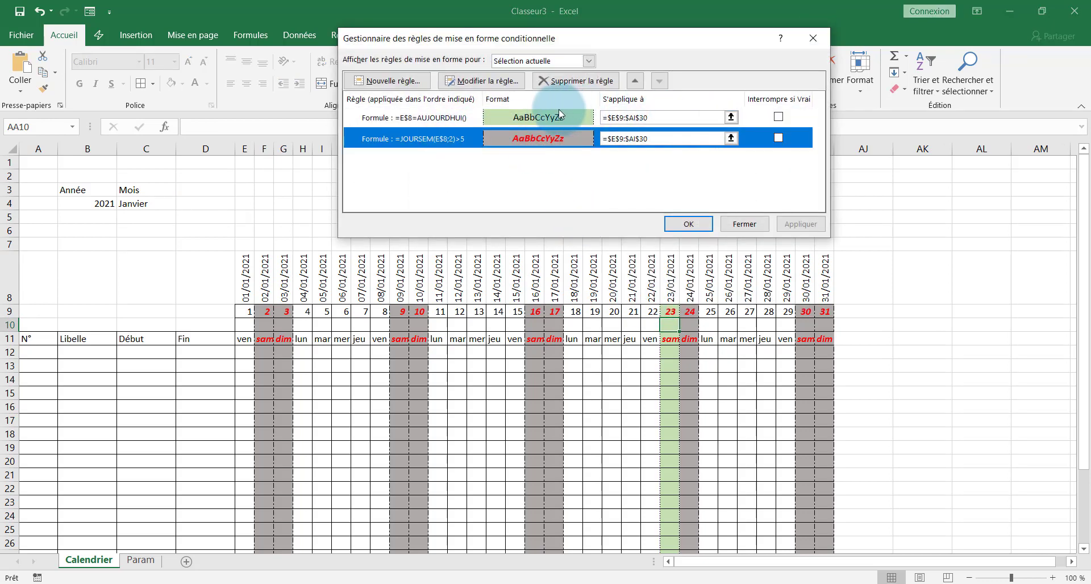
pyautogui.click(635, 81)
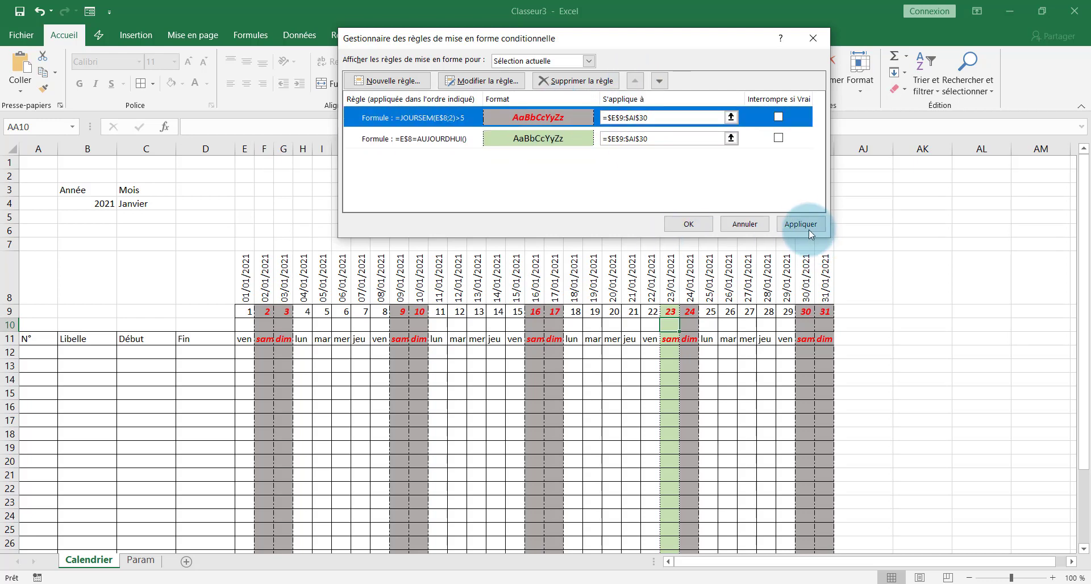
pyautogui.click(809, 230)
pyautogui.click(688, 220)
pyautogui.click(679, 331)
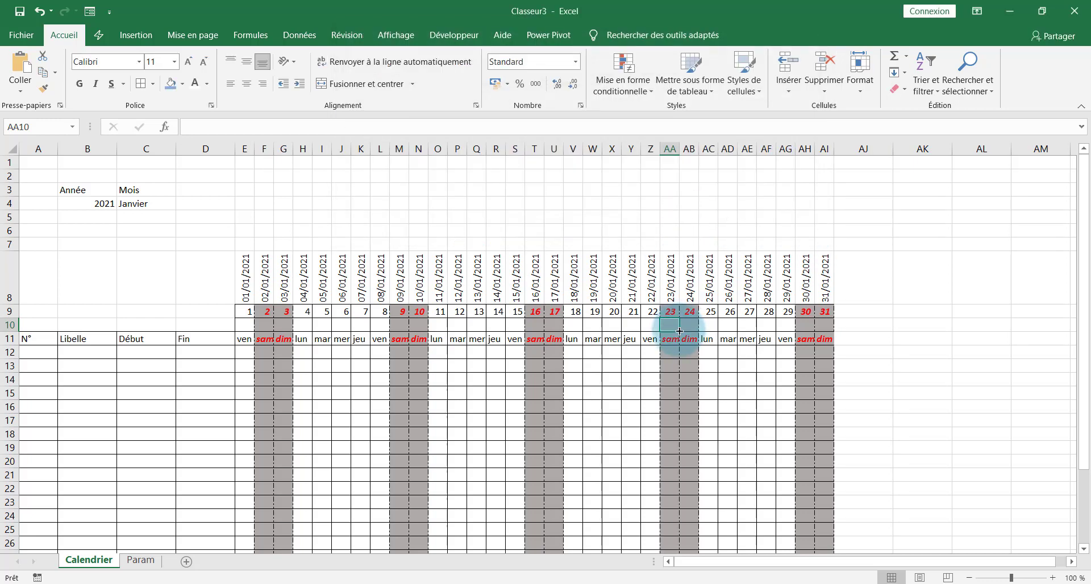
pyautogui.moveTo(669, 311); pyautogui.dragTo(680, 368)
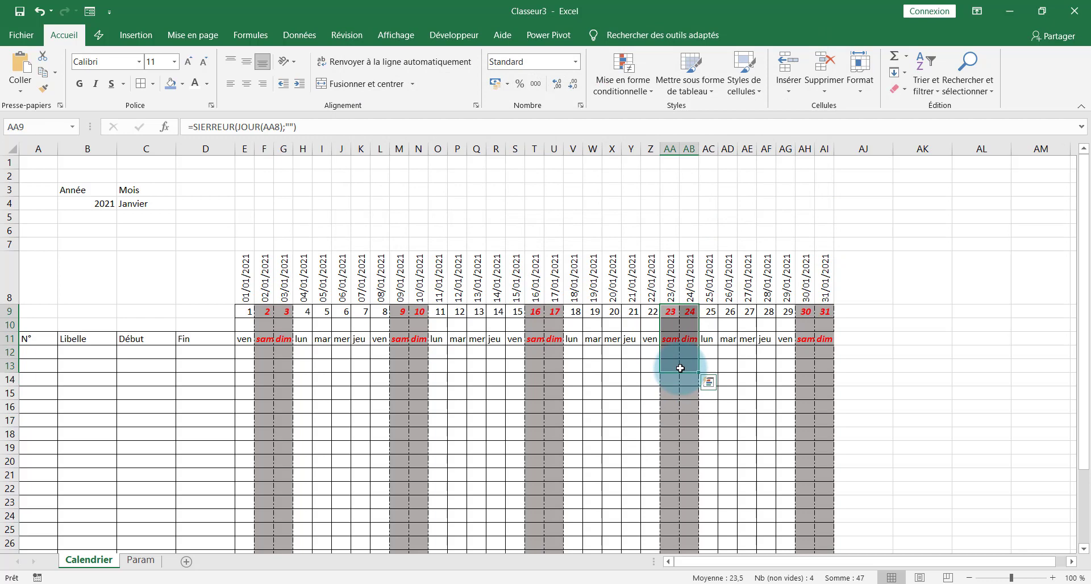
pyautogui.click(671, 284)
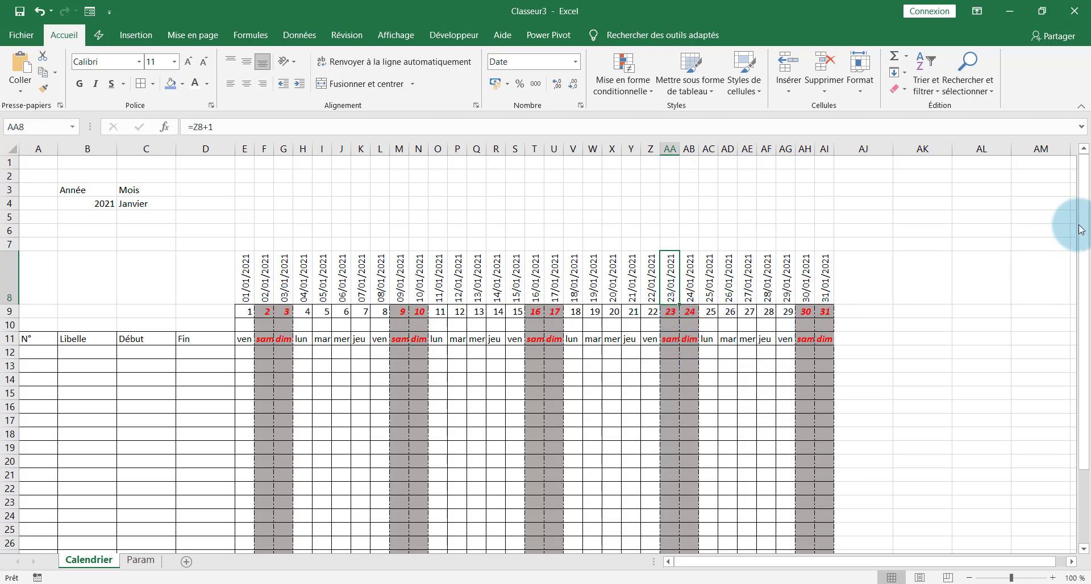
pyautogui.moveTo(1074, 226)
pyautogui.mouseDown()
pyautogui.moveTo(1077, 317)
pyautogui.moveTo(1079, 224)
pyautogui.mouseUp()
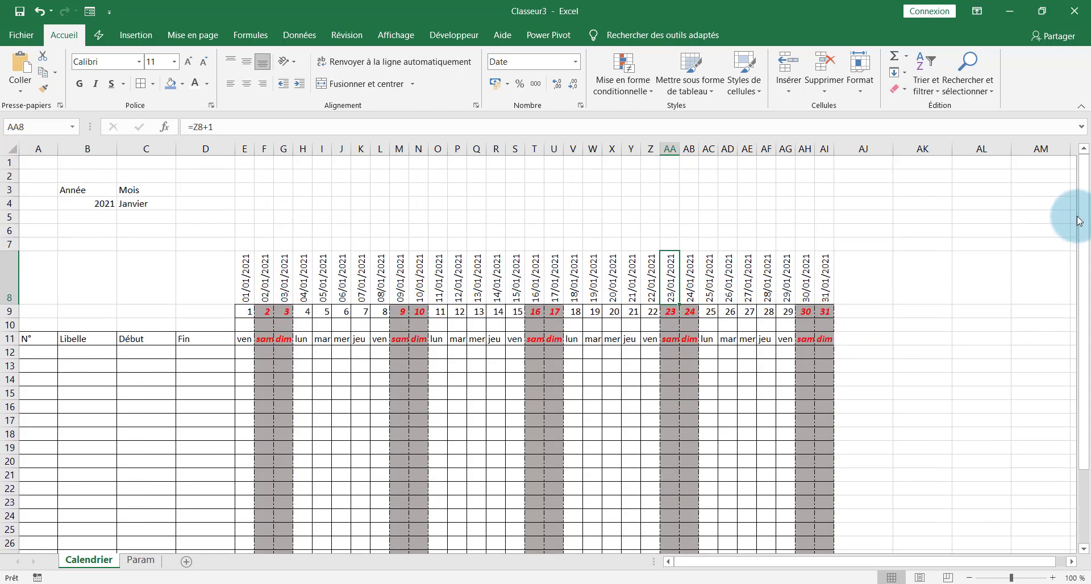
pyautogui.moveTo(1087, 254); pyautogui.dragTo(1074, 175)
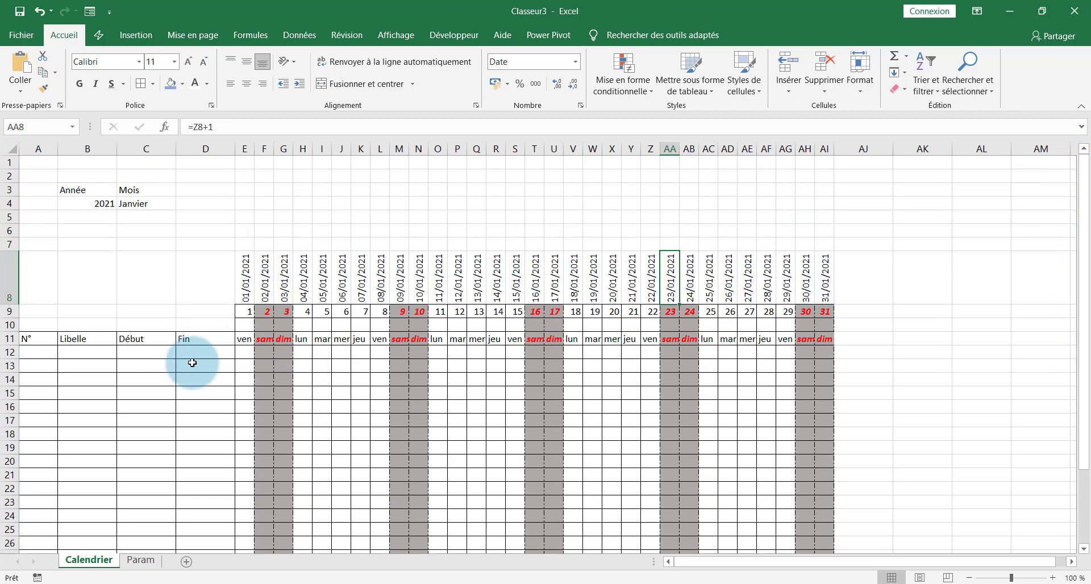
# - Enter 2 as the Début and 3 as the Fin of the first task, in row 12
pyautogui.click(162, 353)
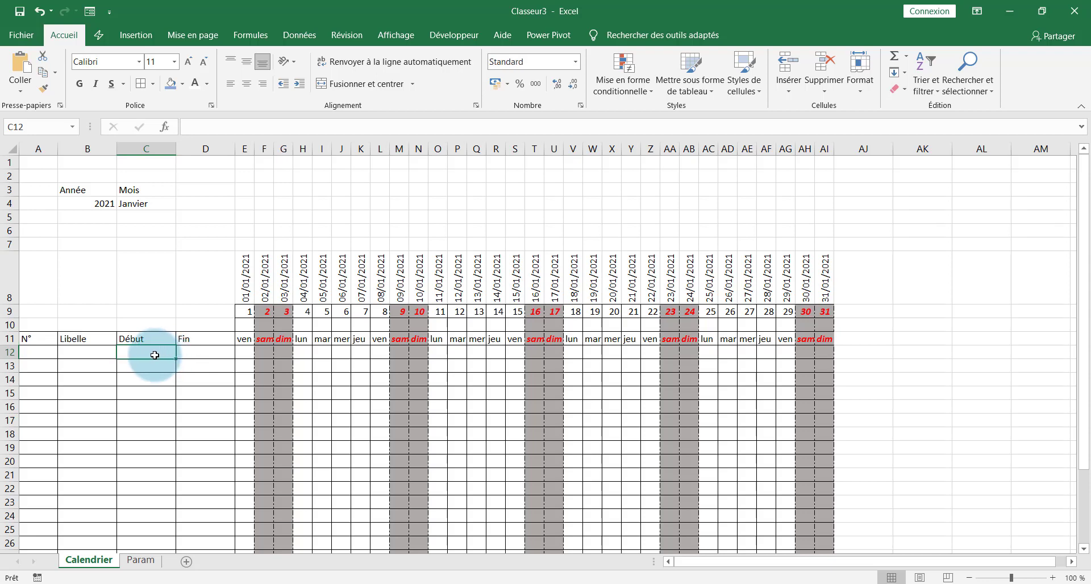
pyautogui.write('2')
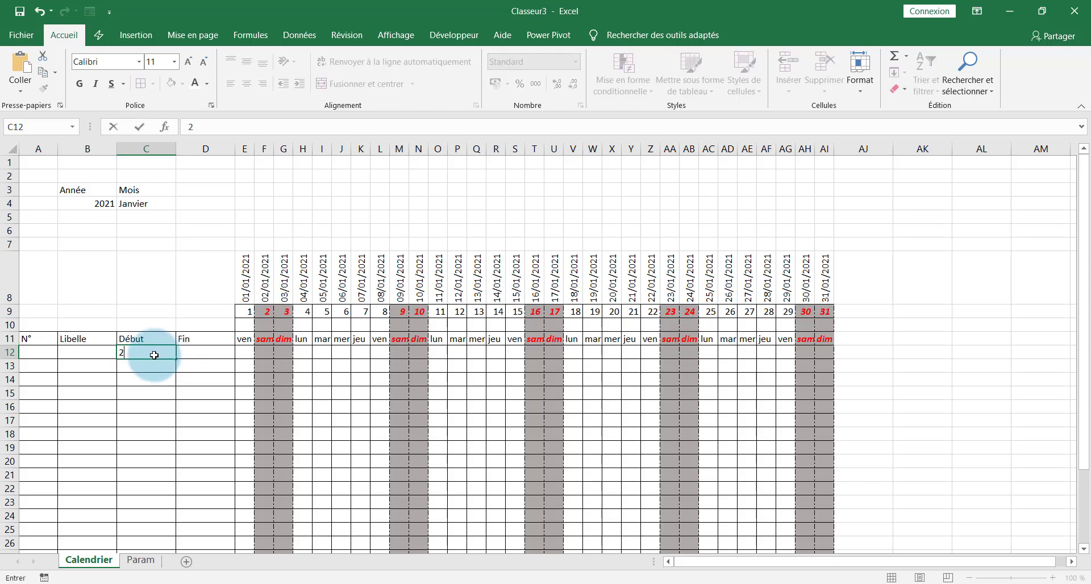
pyautogui.click(198, 352)
pyautogui.write('3')
pyautogui.press('Return')
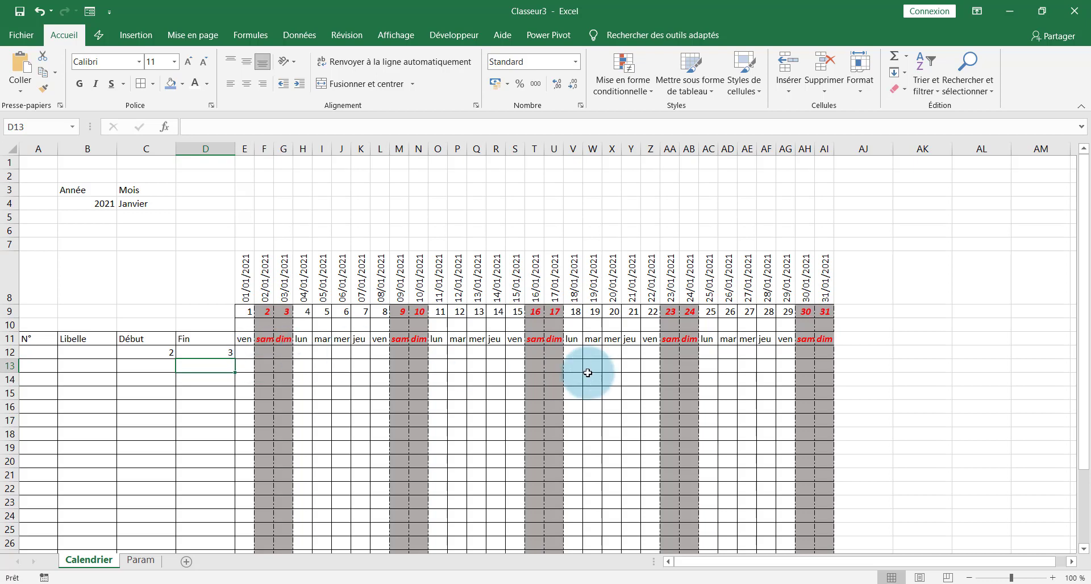
# - Begin a formula for the task grid E12:AI30 with =SI(MEDIANE(
pyautogui.moveTo(238, 354); pyautogui.dragTo(823, 527)
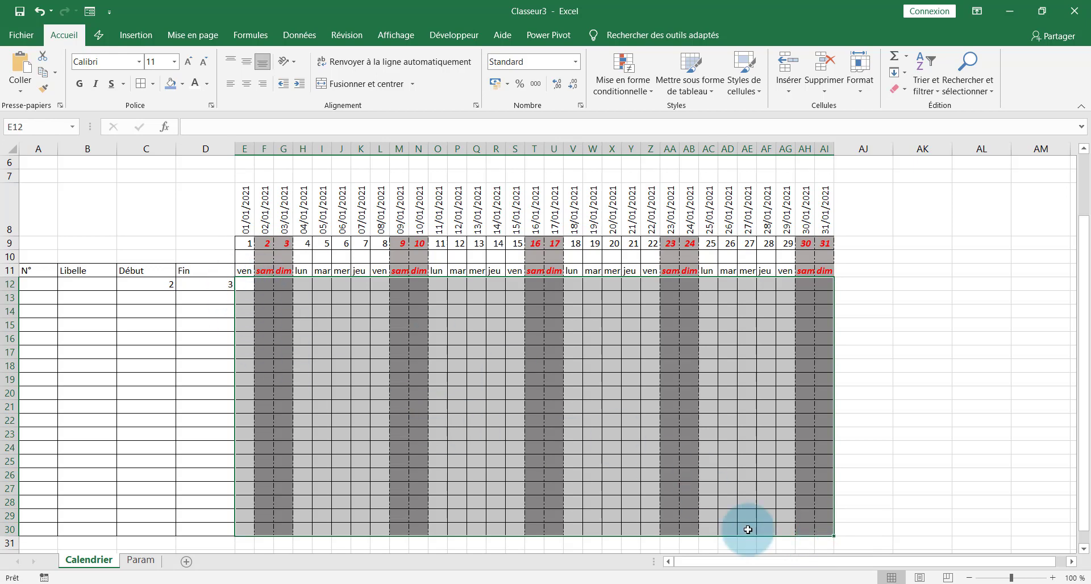
pyautogui.click(225, 127)
pyautogui.write('=')
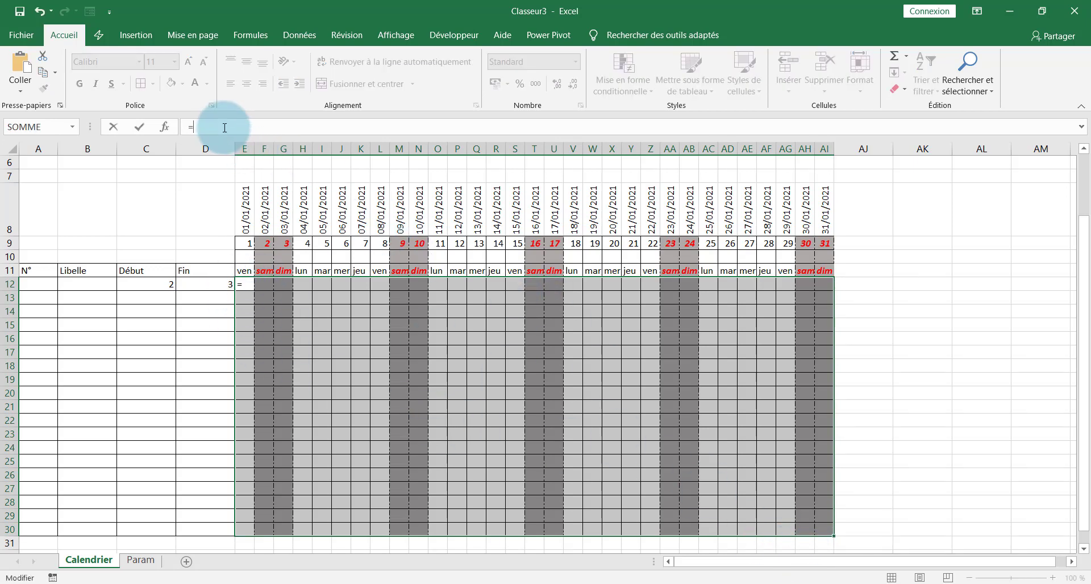
pyautogui.write('SI(')
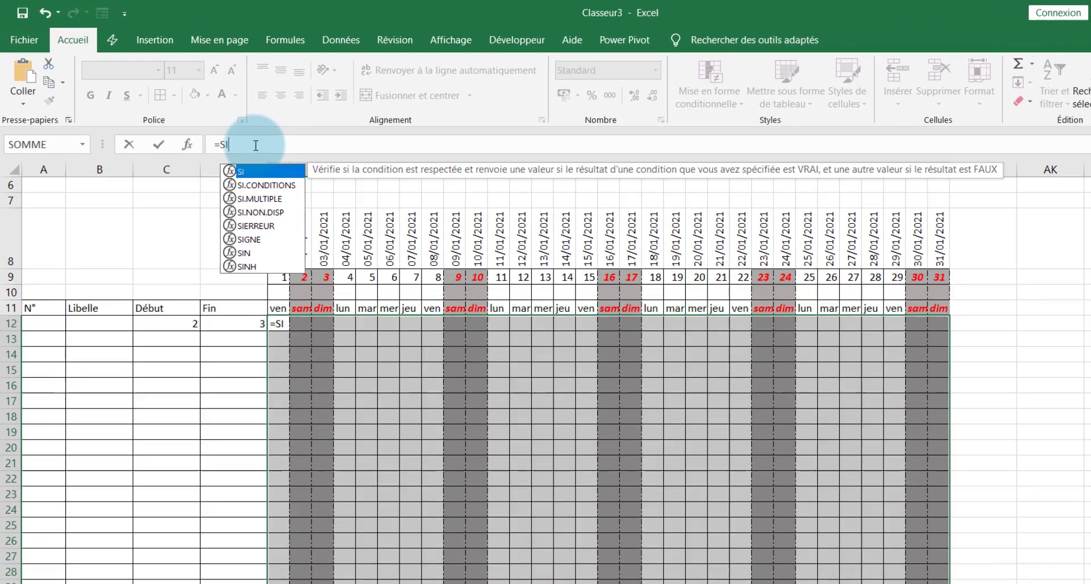
pyautogui.write('ME')
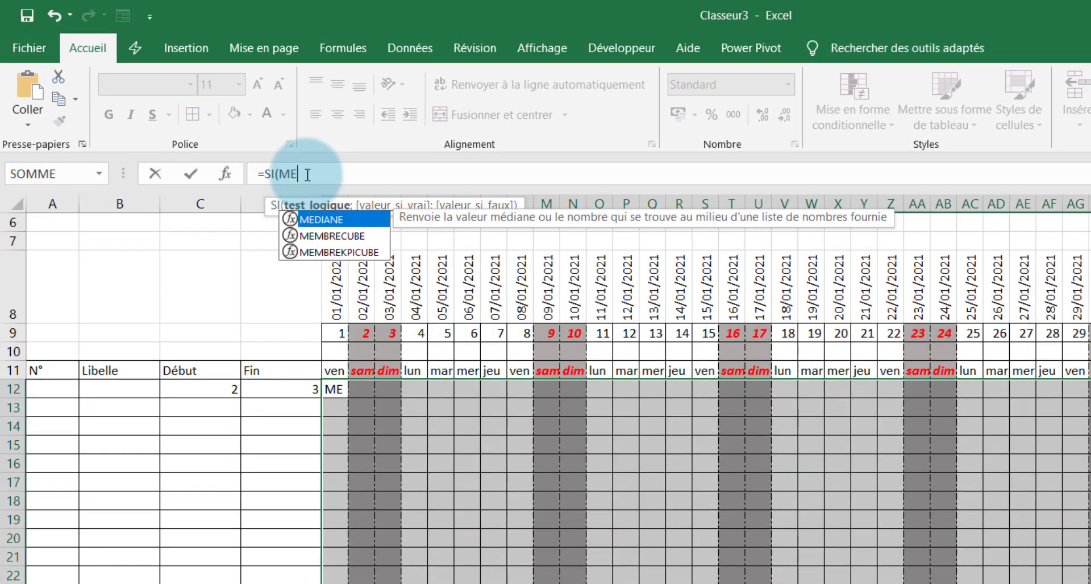
pyautogui.doubleClick(335, 218)
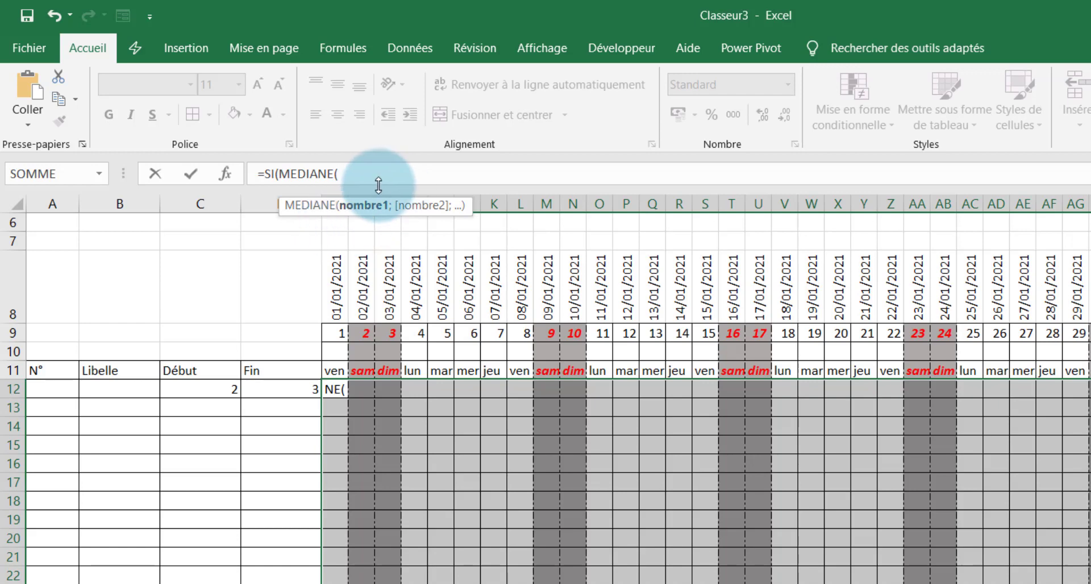
# - Give the MEDIANE function the task's start C12, its end D12 and the day number E9 as arguments
pyautogui.click(225, 387)
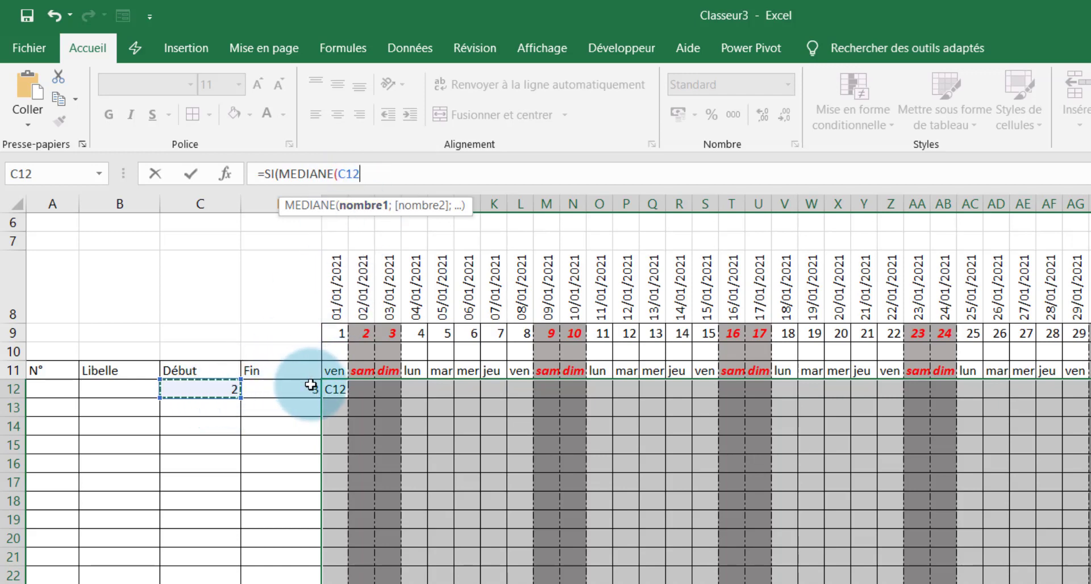
pyautogui.write(';')
pyautogui.click(288, 386)
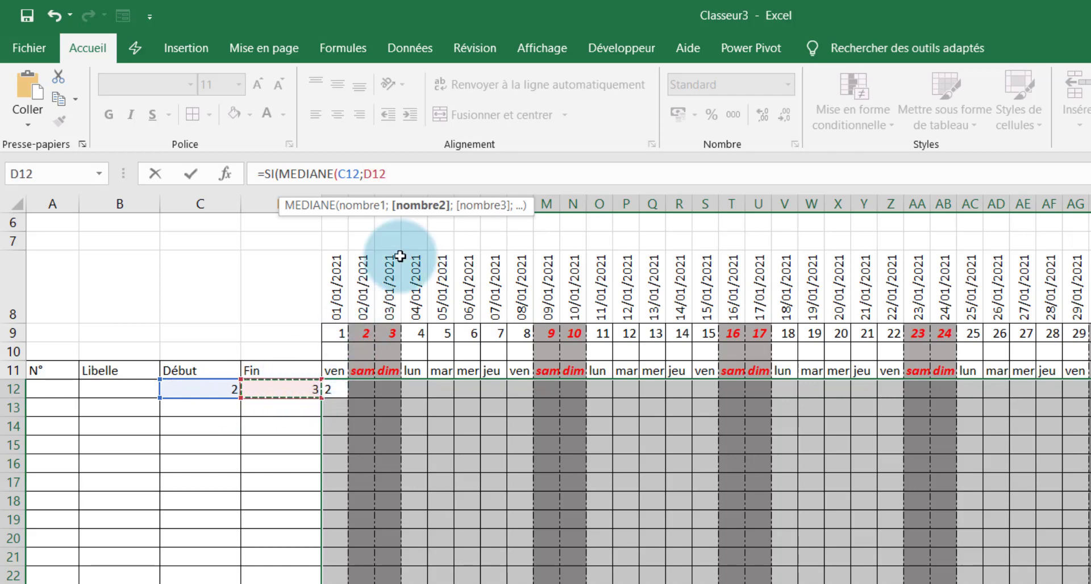
pyautogui.write(';')
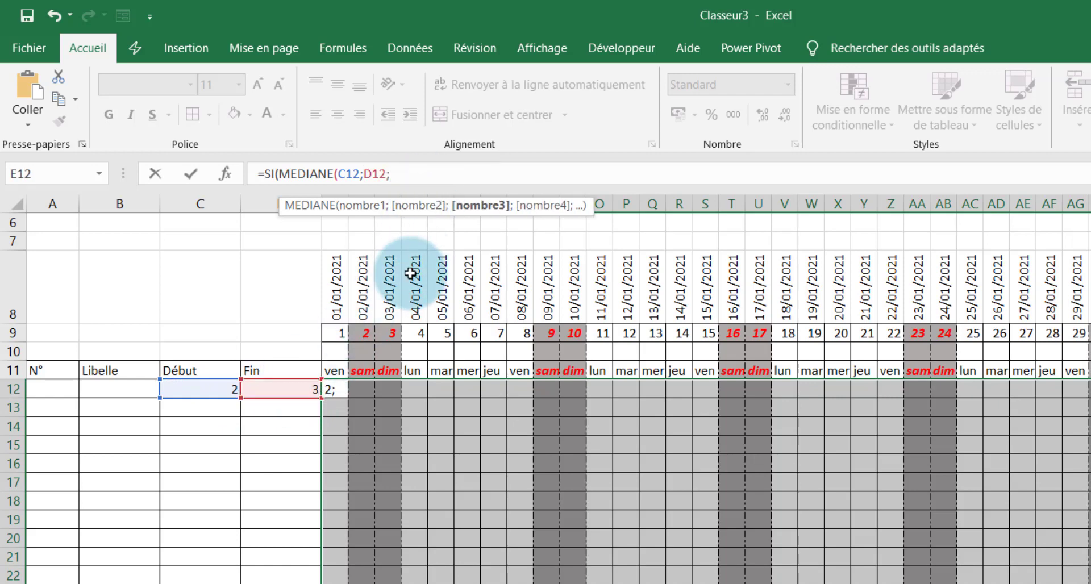
pyautogui.click(339, 334)
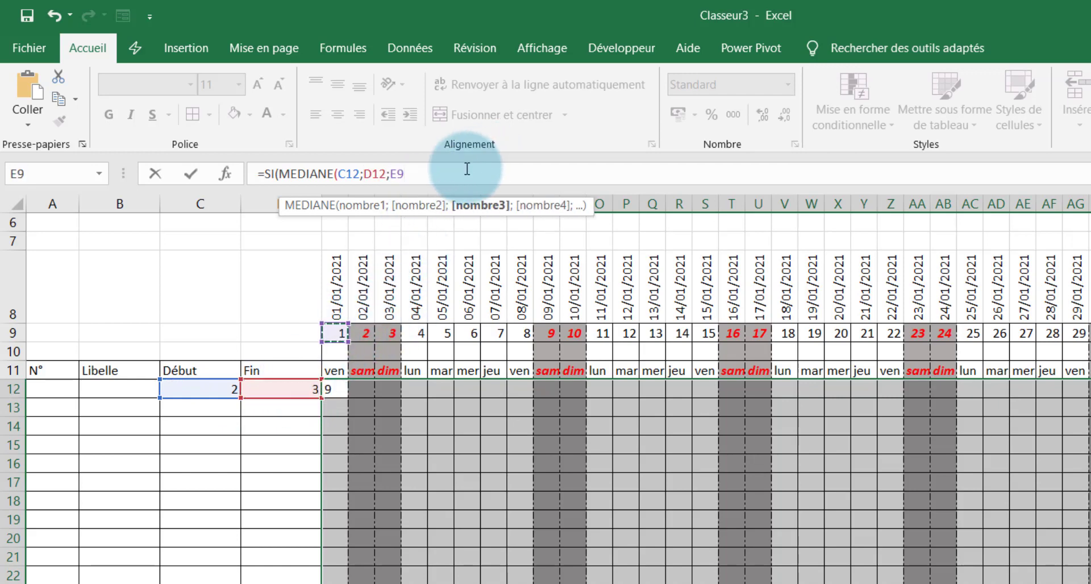
pyautogui.click(427, 178)
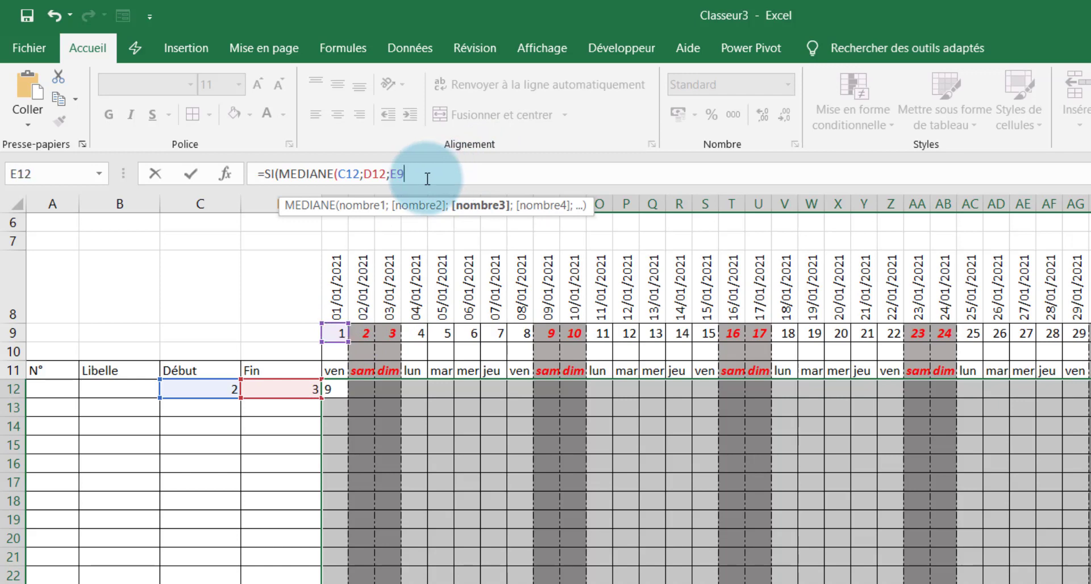
# - Complete the SI formula by testing whether the median equals E9, returning "X" if true and empty text "" otherwise
pyautogui.write(')=')
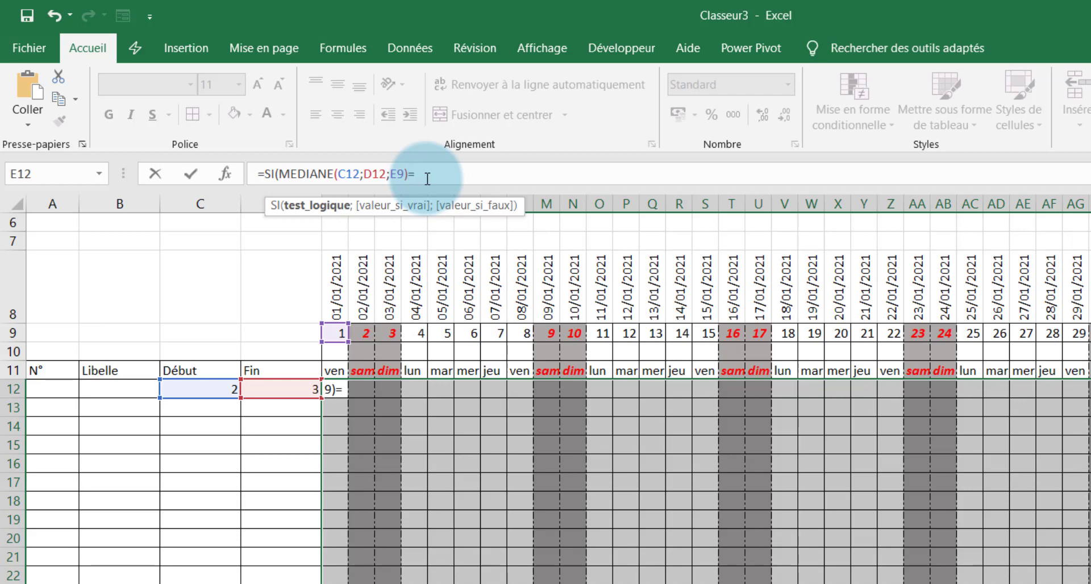
pyautogui.click(335, 332)
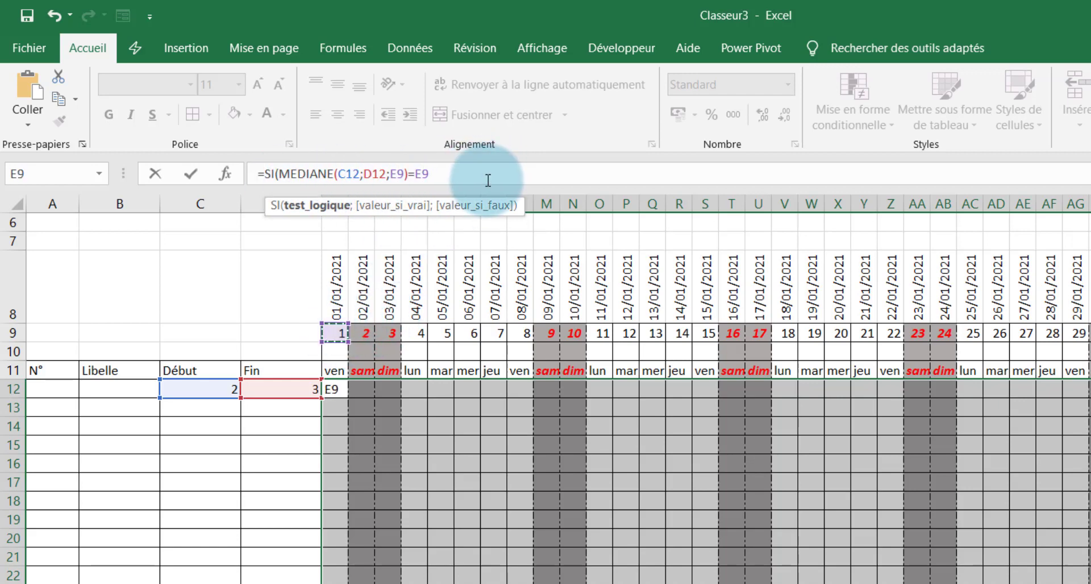
pyautogui.write(';')
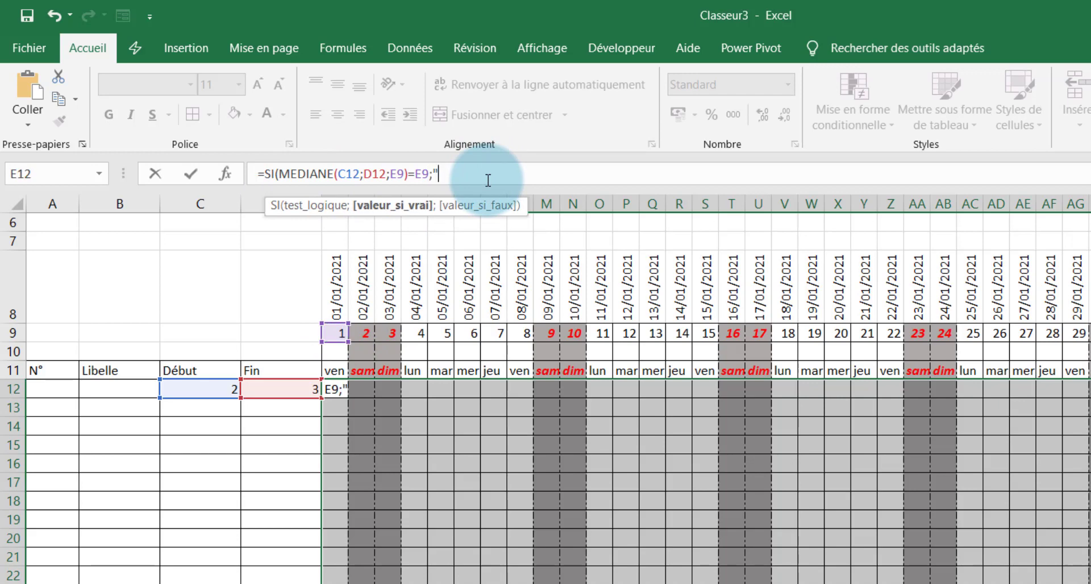
pyautogui.write('"X";')
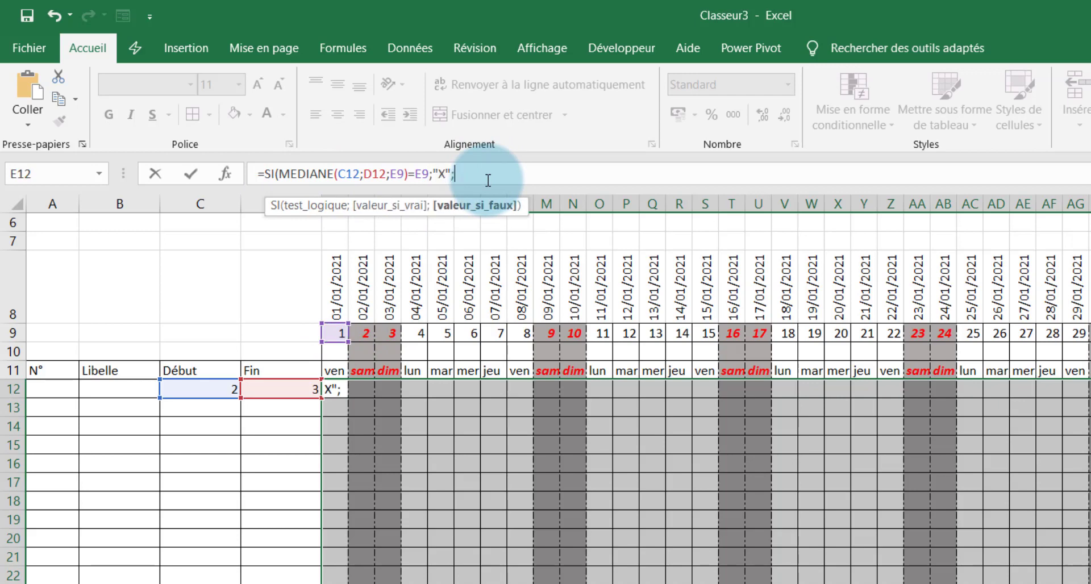
pyautogui.write('"")')
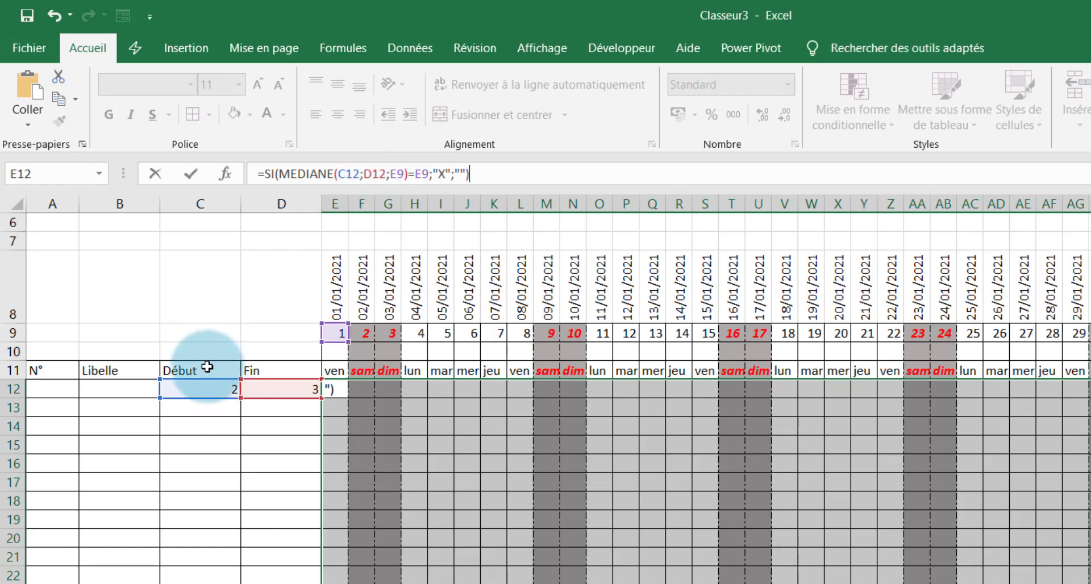
# - Lock the column of the start and end references in the MEDIANE function, making them $C12 and $D12
pyautogui.click(340, 175)
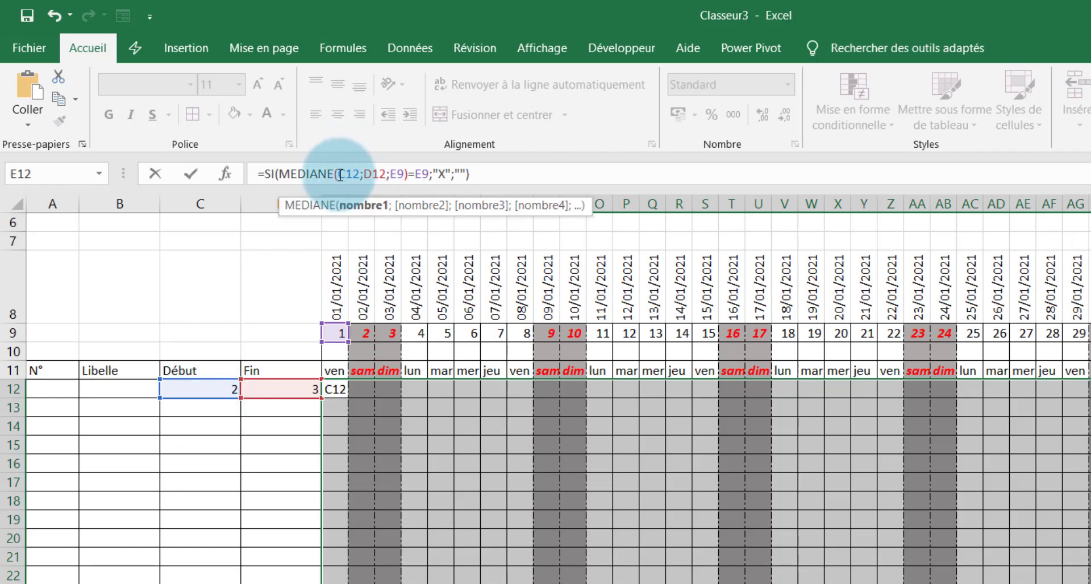
pyautogui.write('$')
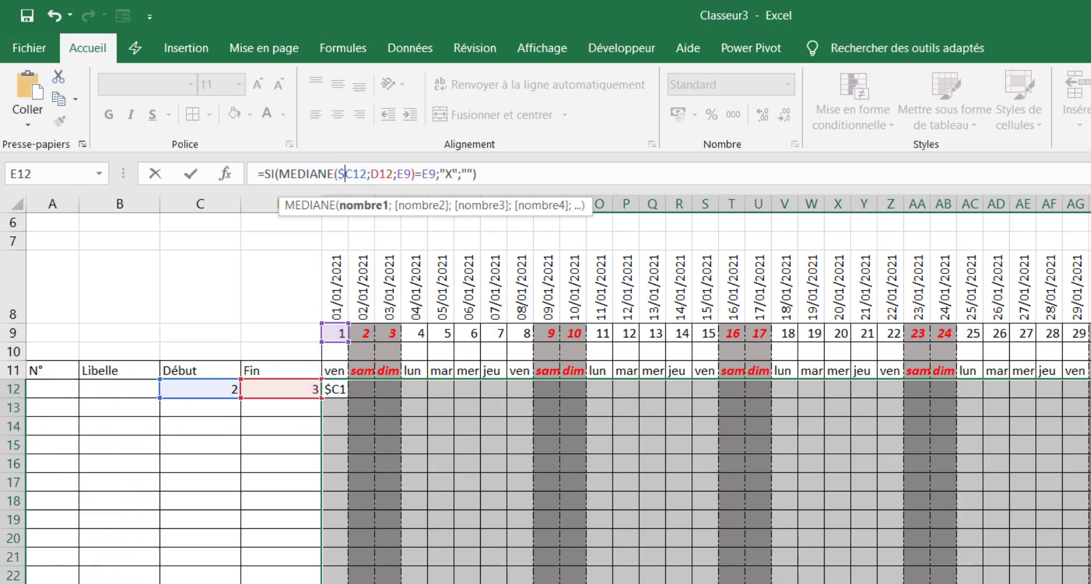
pyautogui.click(373, 174)
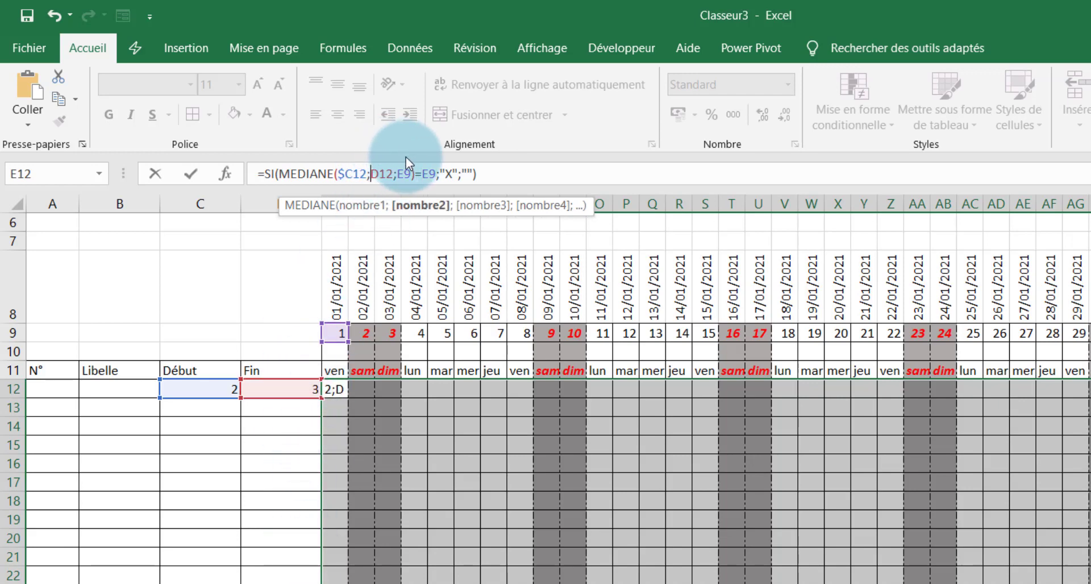
pyautogui.write('$')
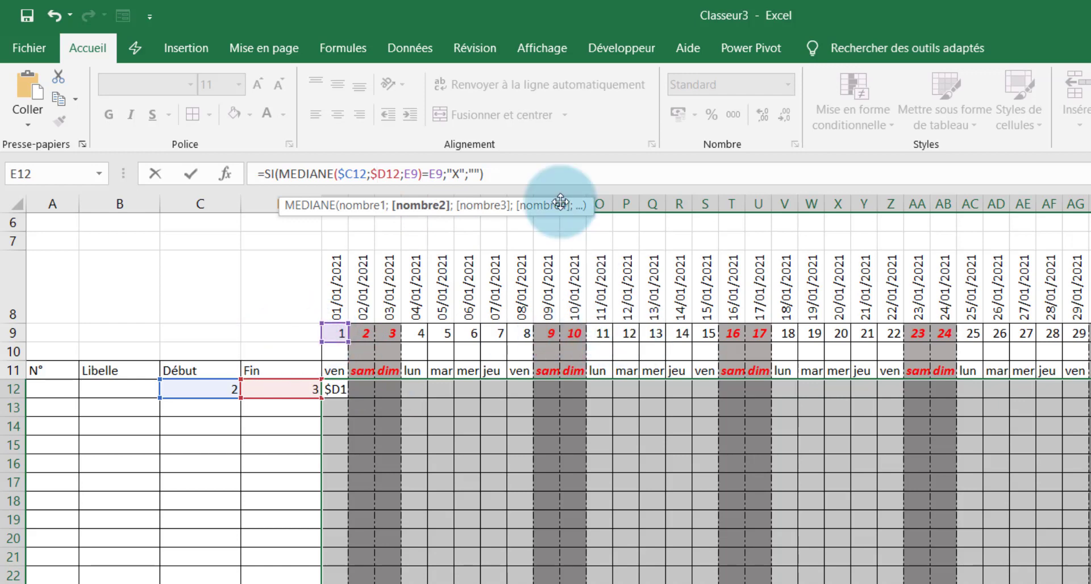
# - Lock the row of both day-number references as E$9 and fill the formula into the whole selected task grid
pyautogui.click(412, 174)
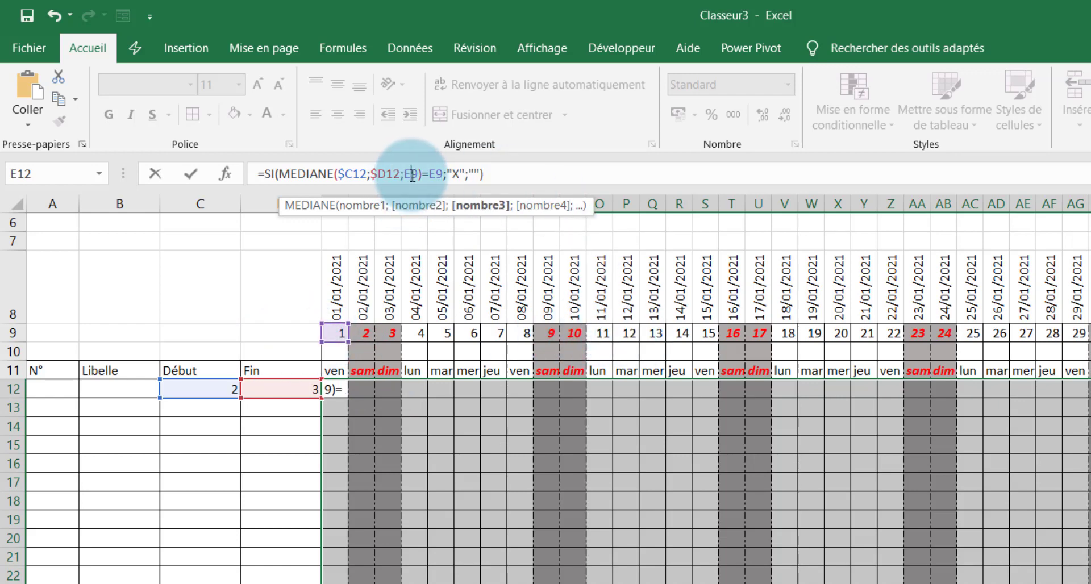
pyautogui.write('$')
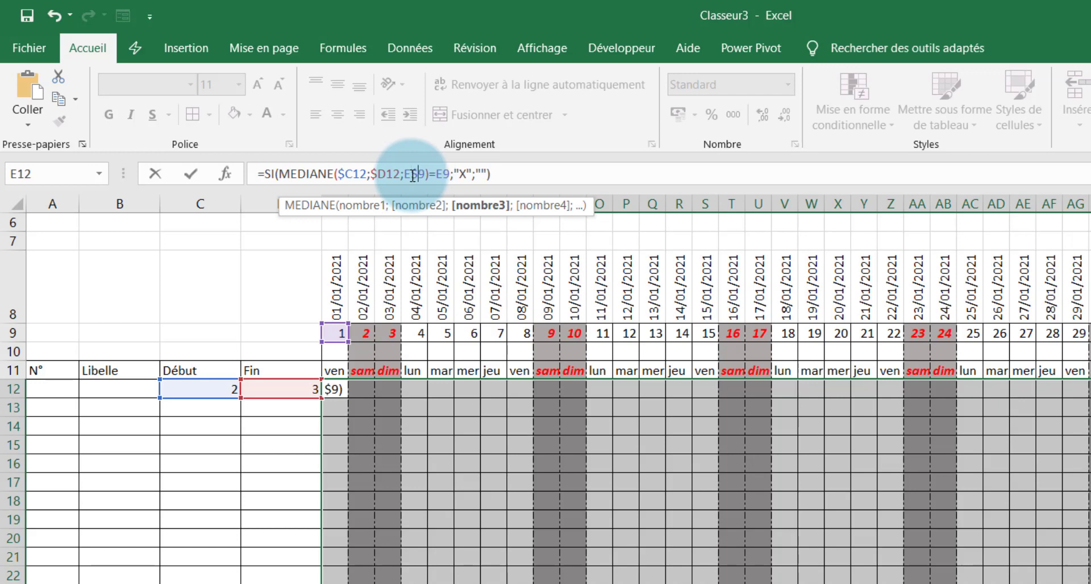
pyautogui.click(445, 173)
pyautogui.write('$')
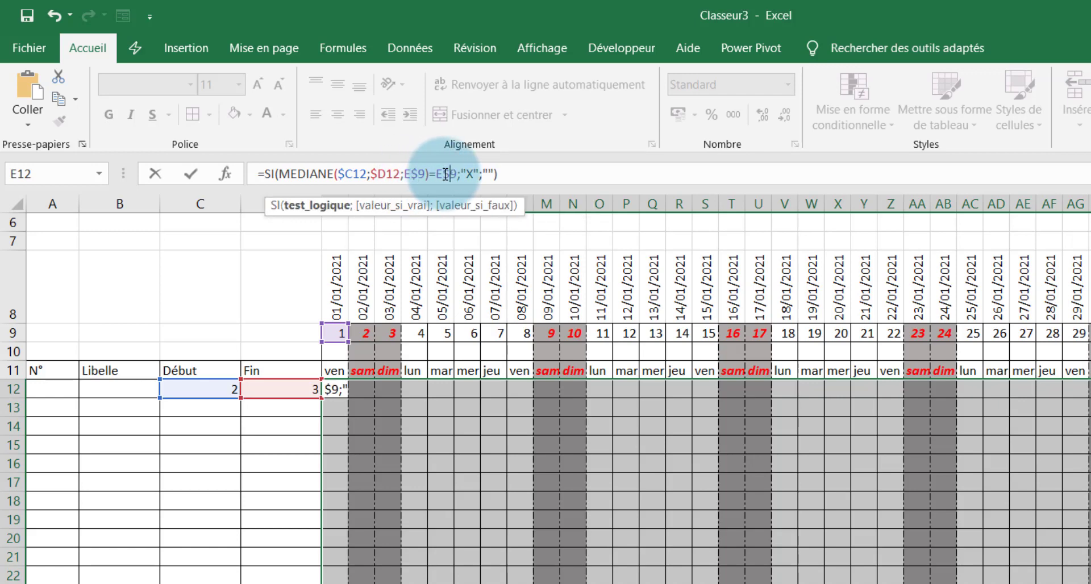
pyautogui.click(562, 170)
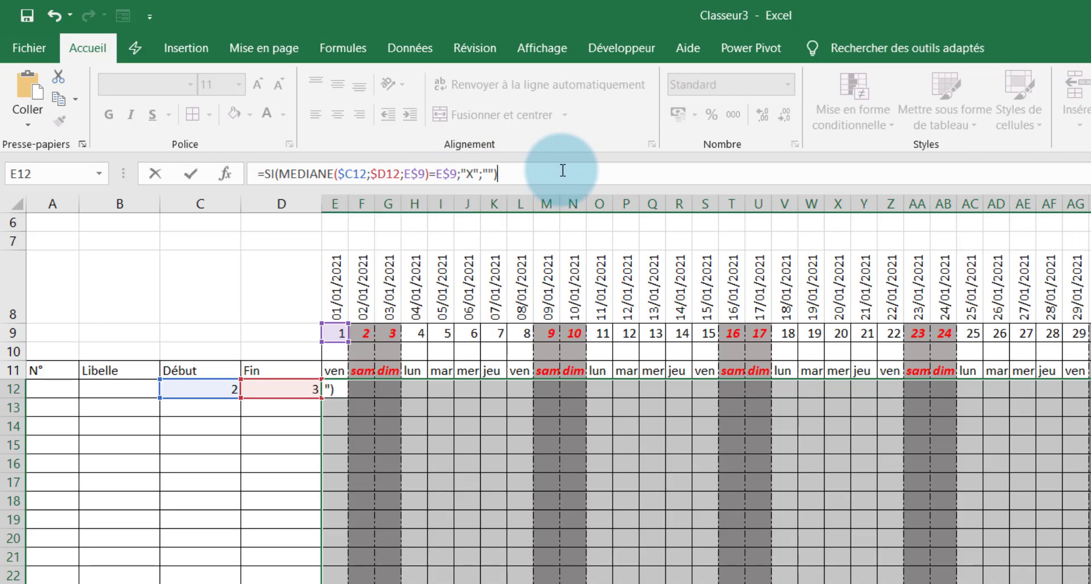
pyautogui.hotkey('ctrl', 'Return')
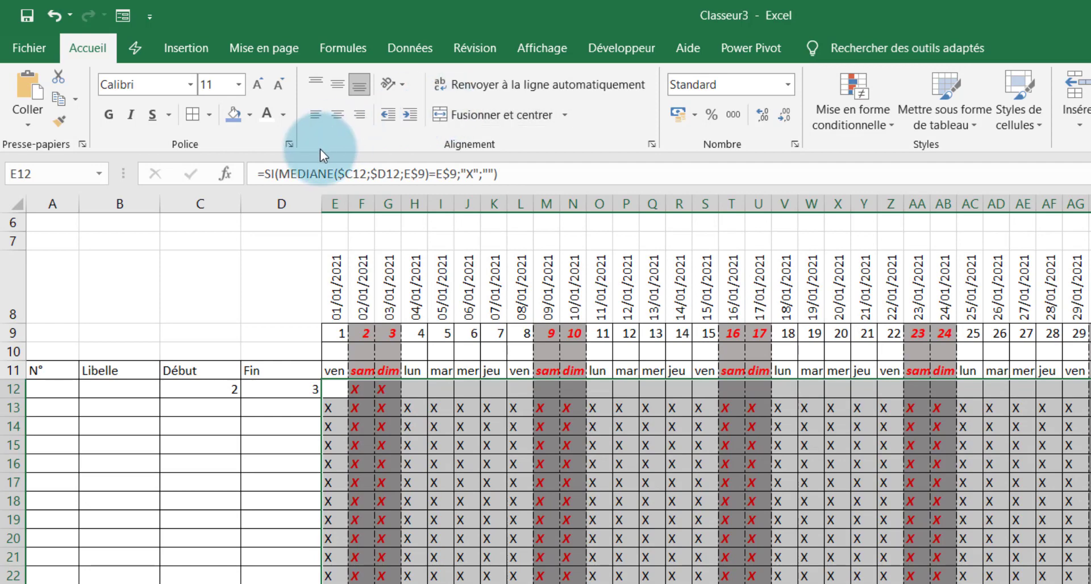
# - Insert SI(OU( ahead of the existing SI(MEDIANE(…)) formula to start an outer test for the task grid
pyautogui.click(267, 174)
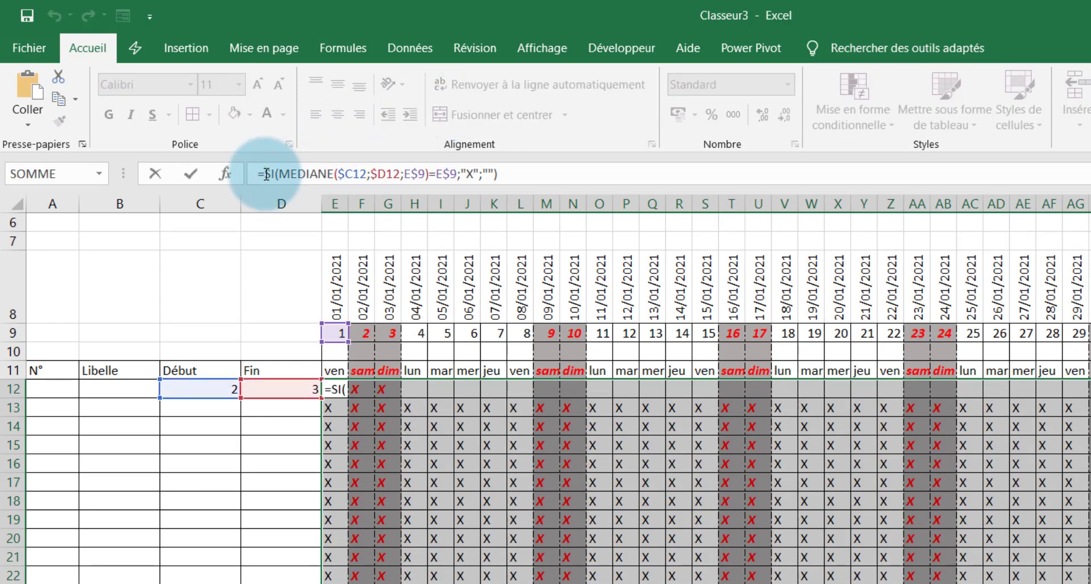
pyautogui.write('SI')
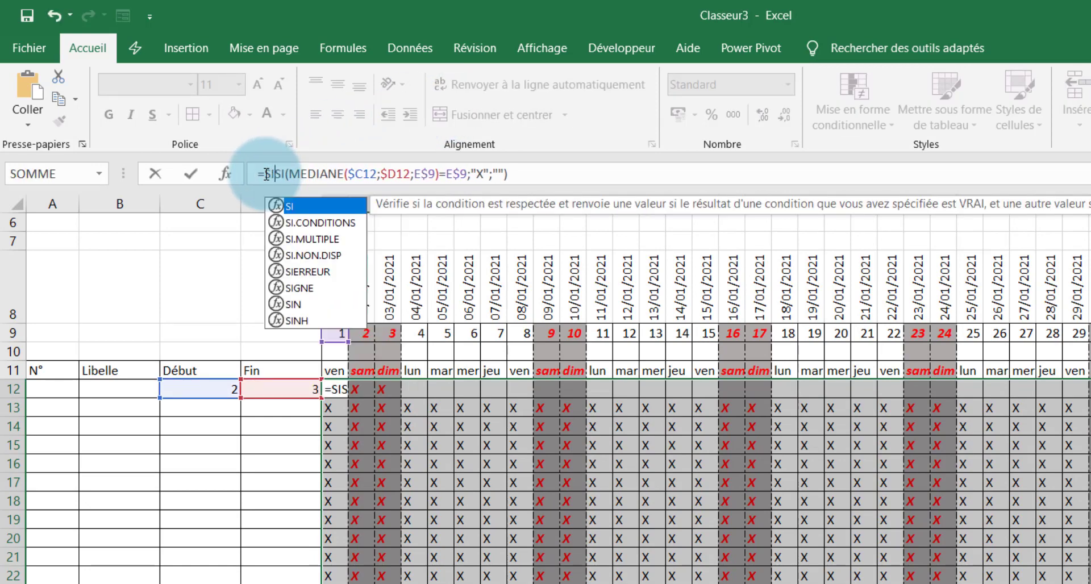
pyautogui.write('(')
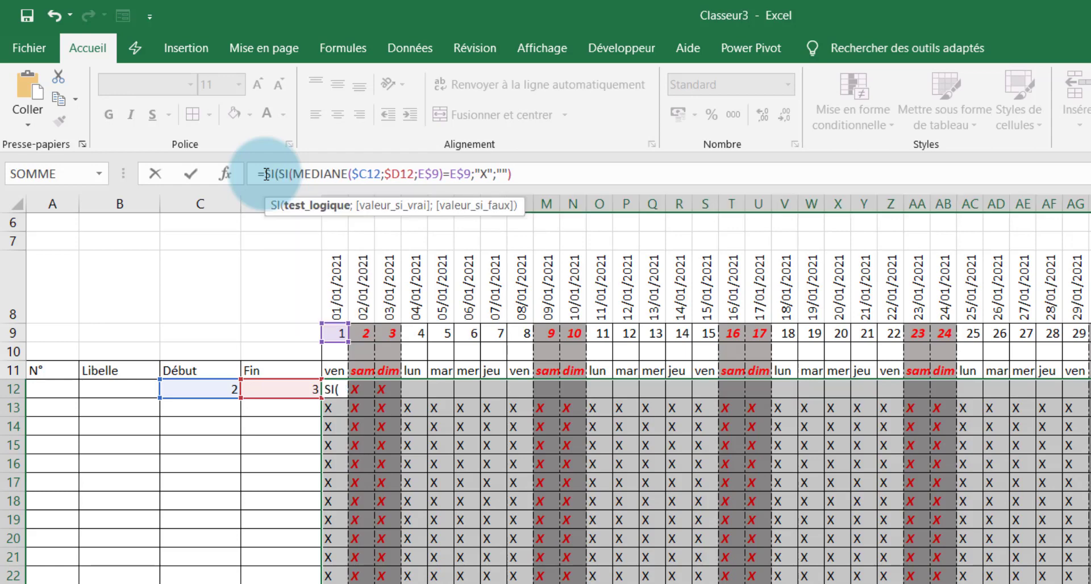
pyautogui.write('OU')
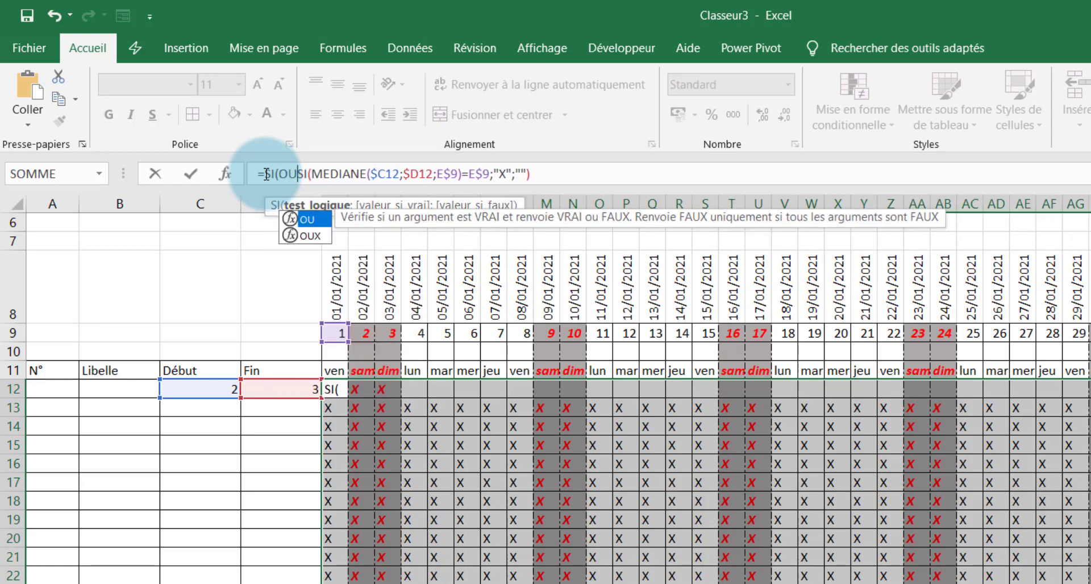
pyautogui.write('(')
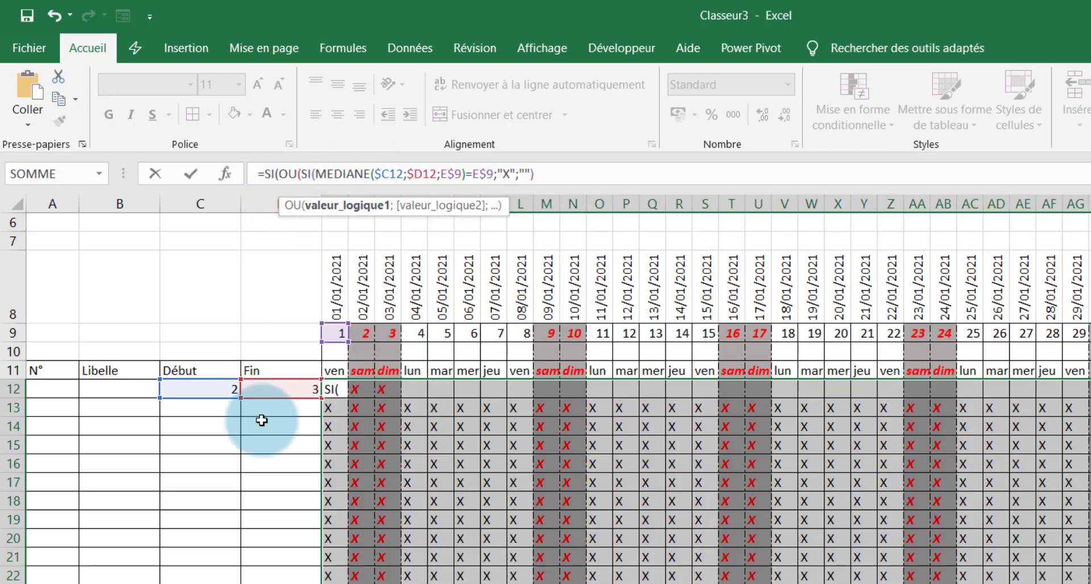
# - Add $C12="" as the first OU condition, testing for an empty task start
pyautogui.click(193, 410)
pyautogui.click(314, 181)
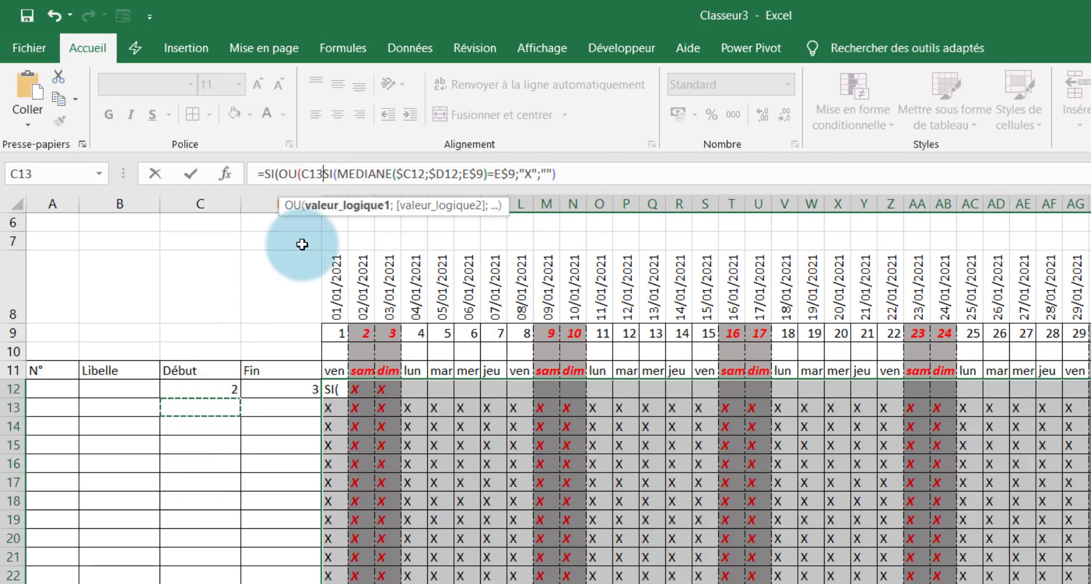
pyautogui.click(304, 174)
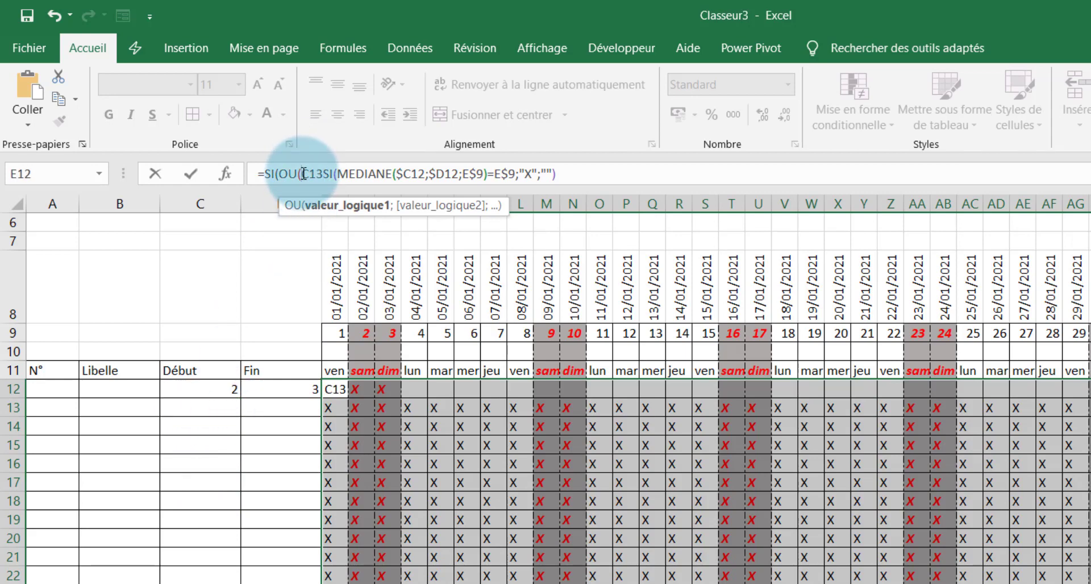
pyautogui.write('$')
pyautogui.click(332, 173)
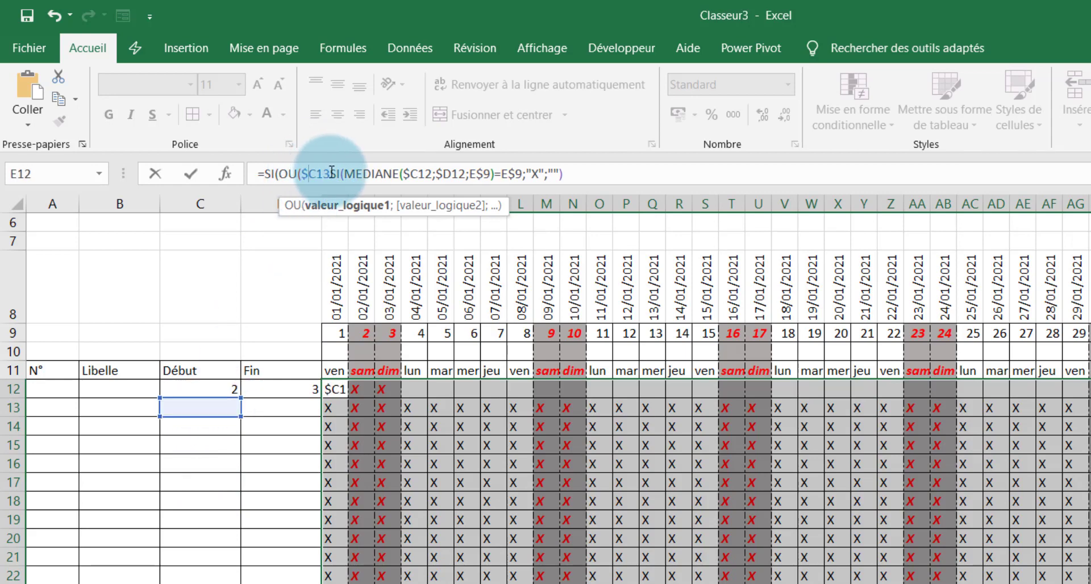
pyautogui.write('=""')
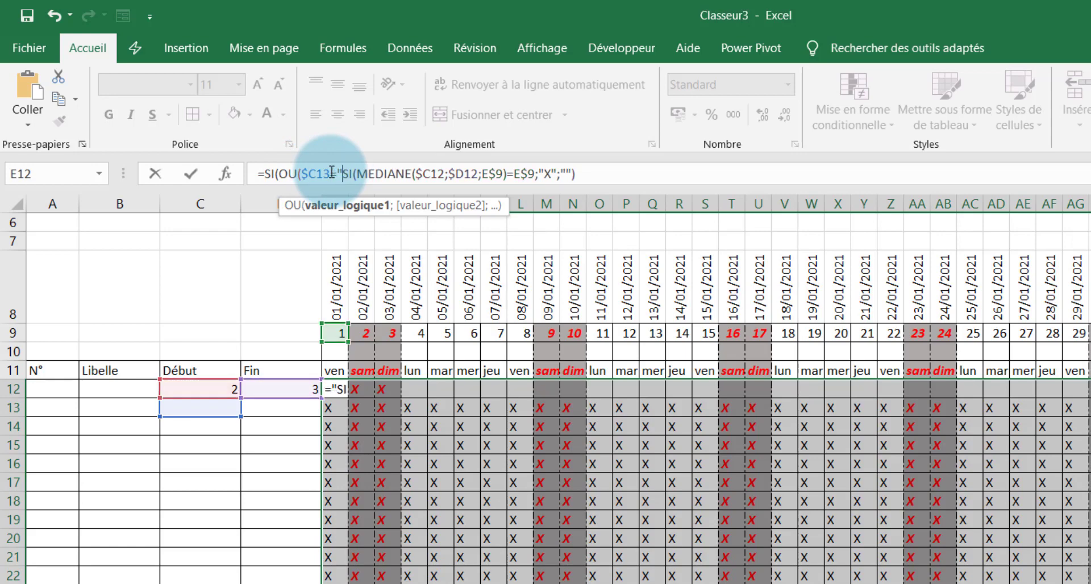
pyautogui.write(';')
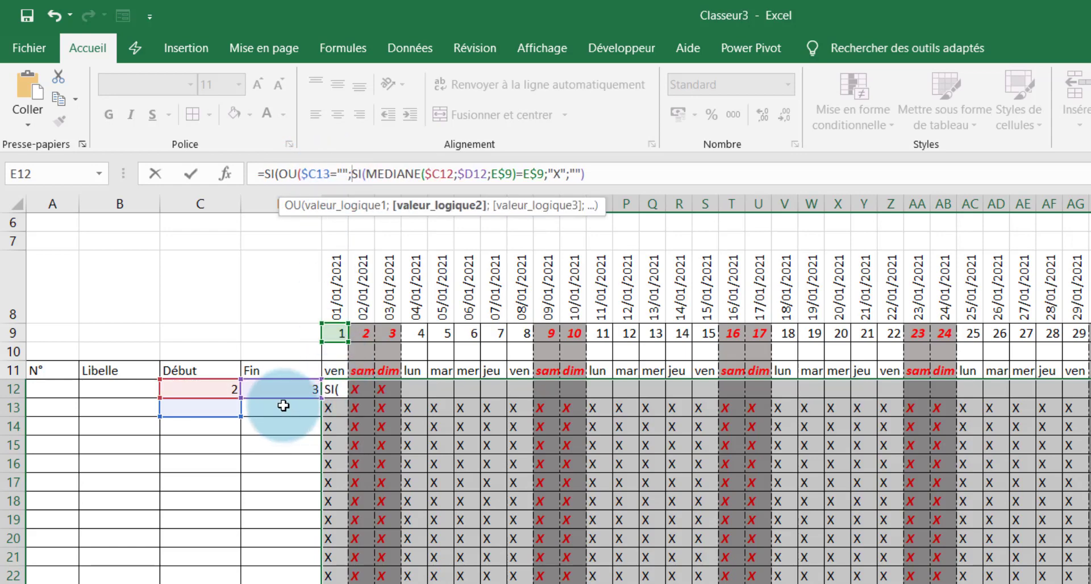
pyautogui.click(331, 175)
pyautogui.press('BackSpace')
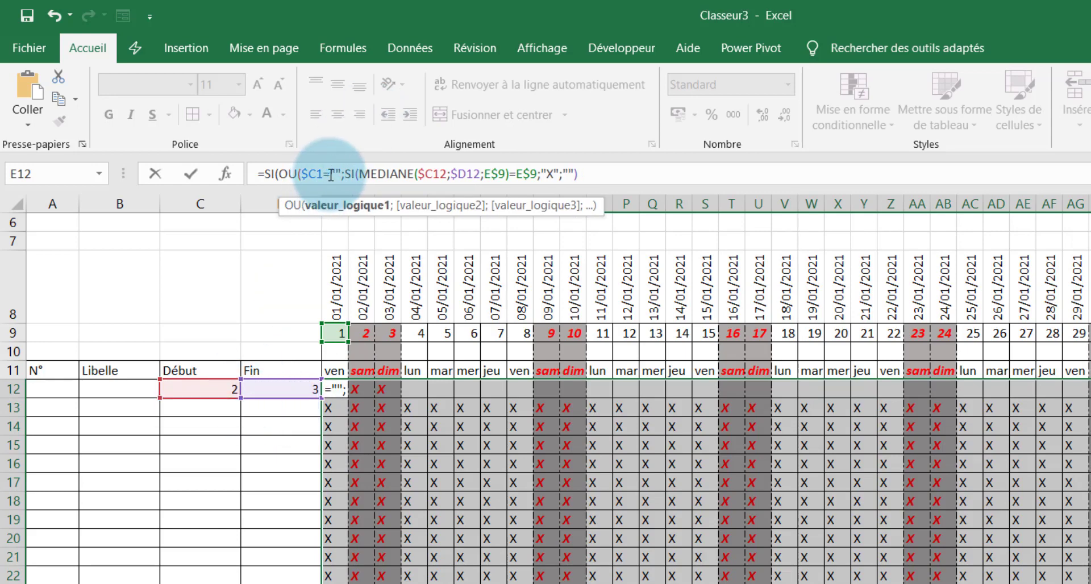
pyautogui.write('2')
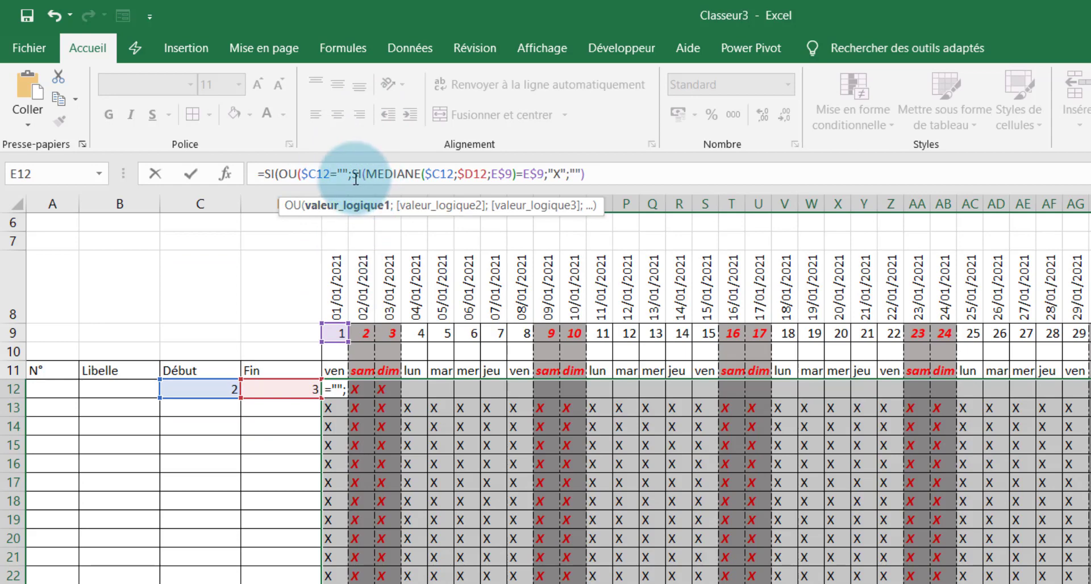
# - Add $D12="" as the second OU condition, testing for an empty task end
pyautogui.click(355, 174)
pyautogui.click(280, 390)
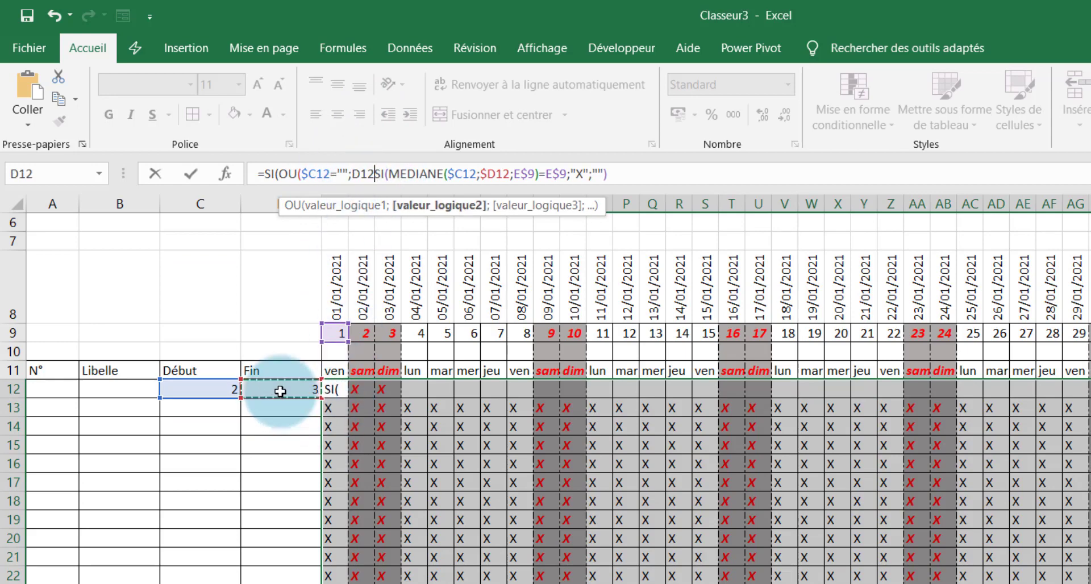
pyautogui.click(353, 174)
pyautogui.write('$D12')
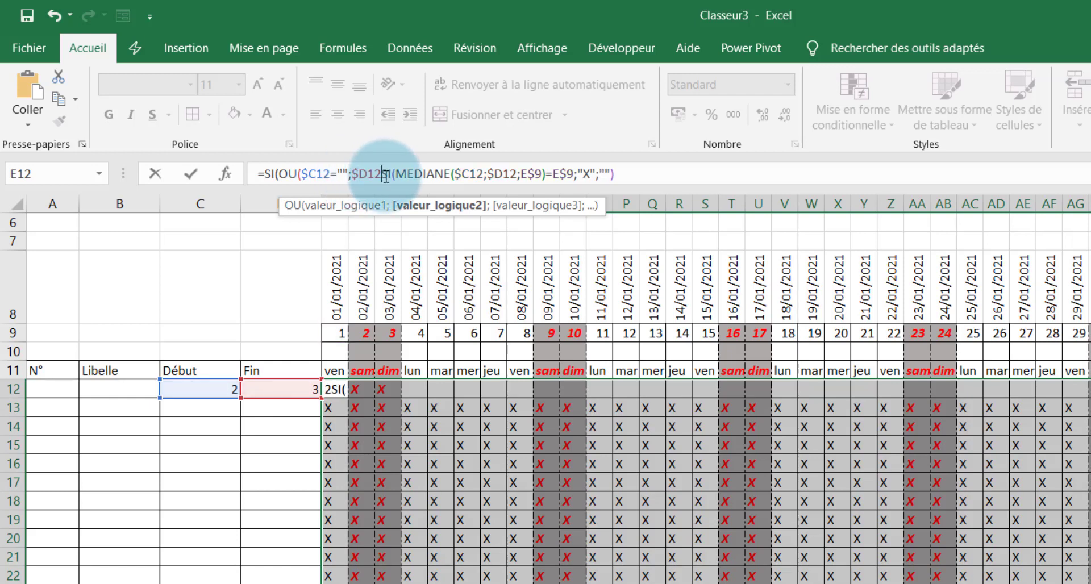
pyautogui.write('=""')
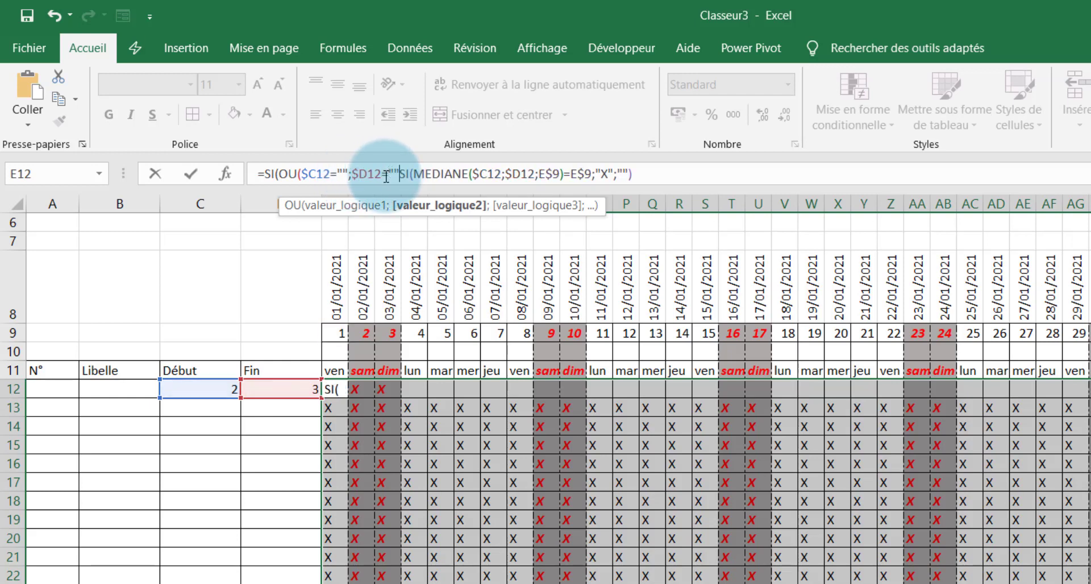
pyautogui.write(';')
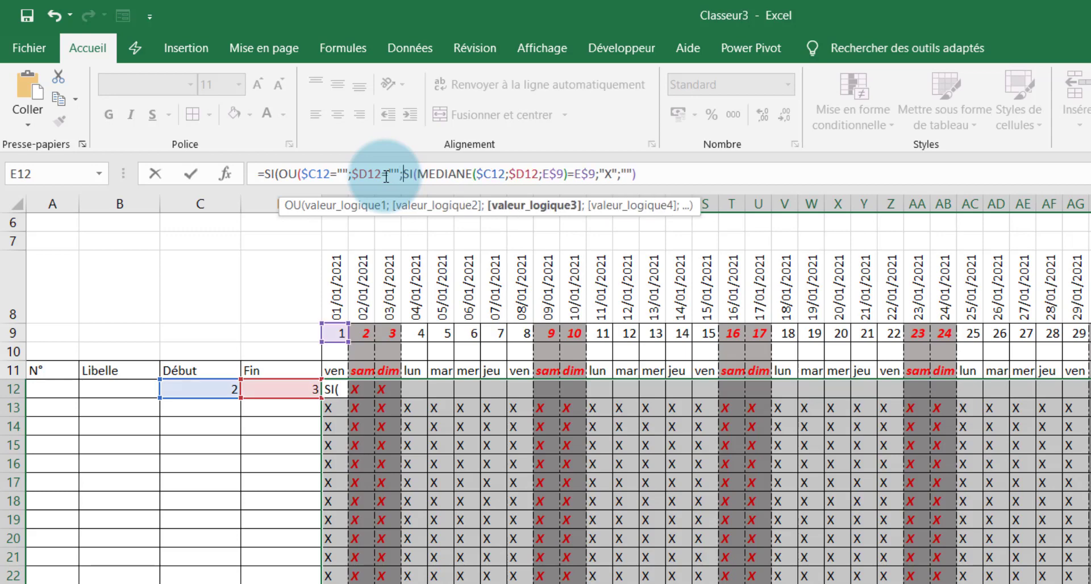
# - Close the OU test, return "" when it is true and the MEDIANE test otherwise, and fill the formula into the whole selected grid
pyautogui.write('""')
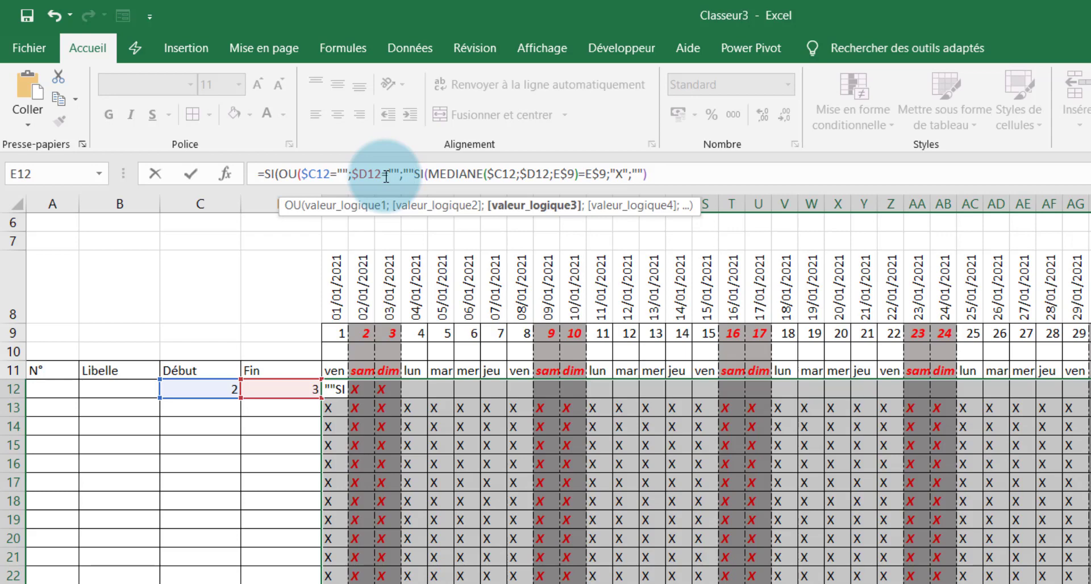
pyautogui.write(';')
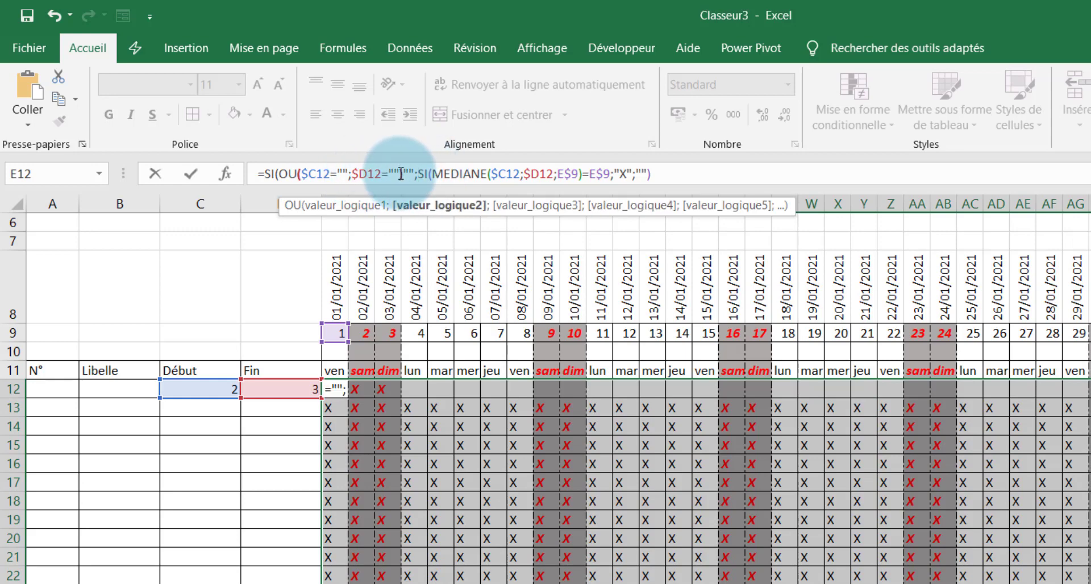
pyautogui.click(400, 174)
pyautogui.write(')')
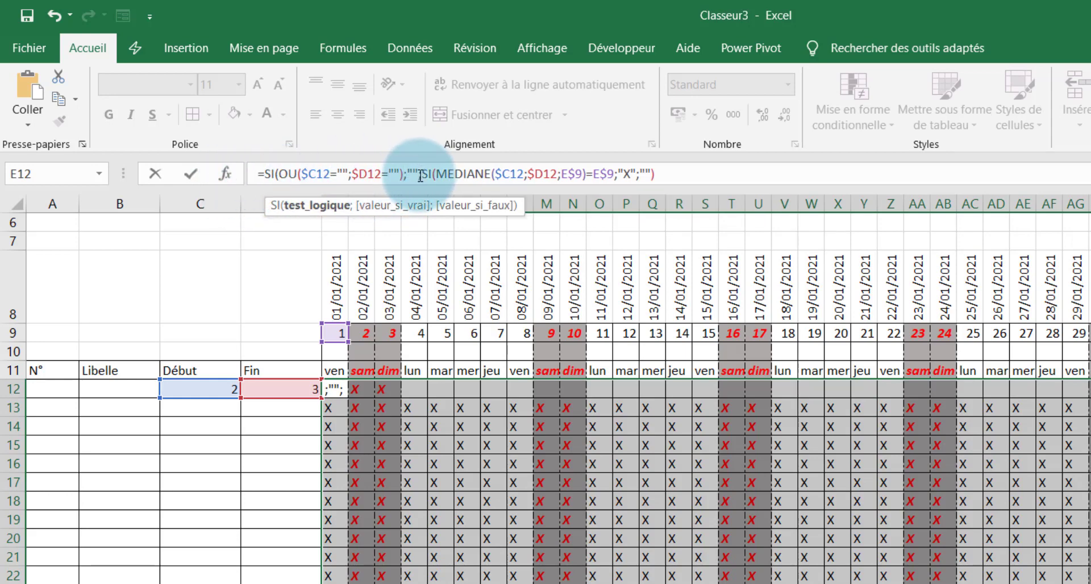
pyautogui.click(416, 175)
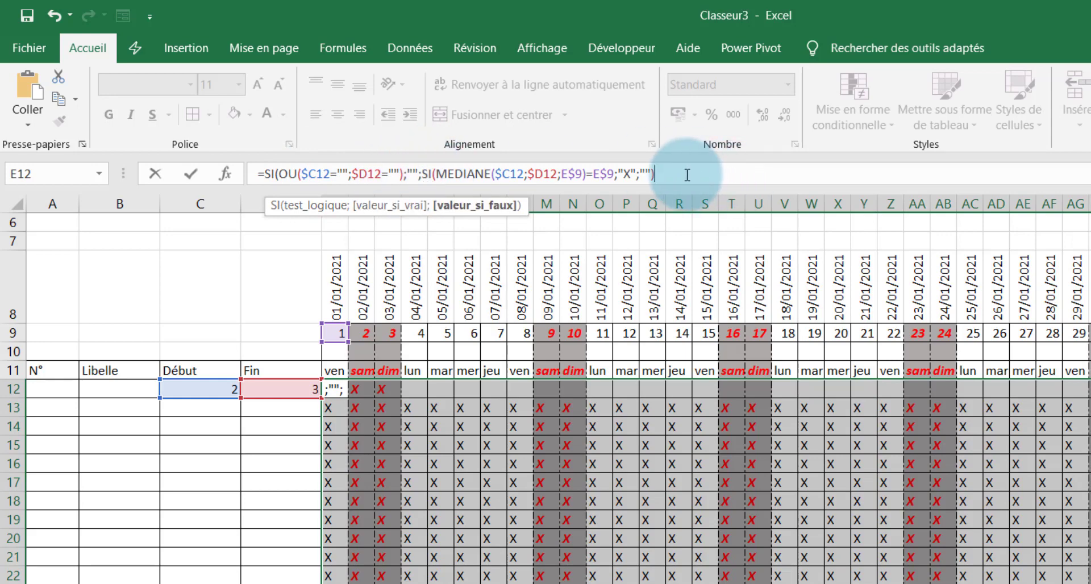
pyautogui.write(')')
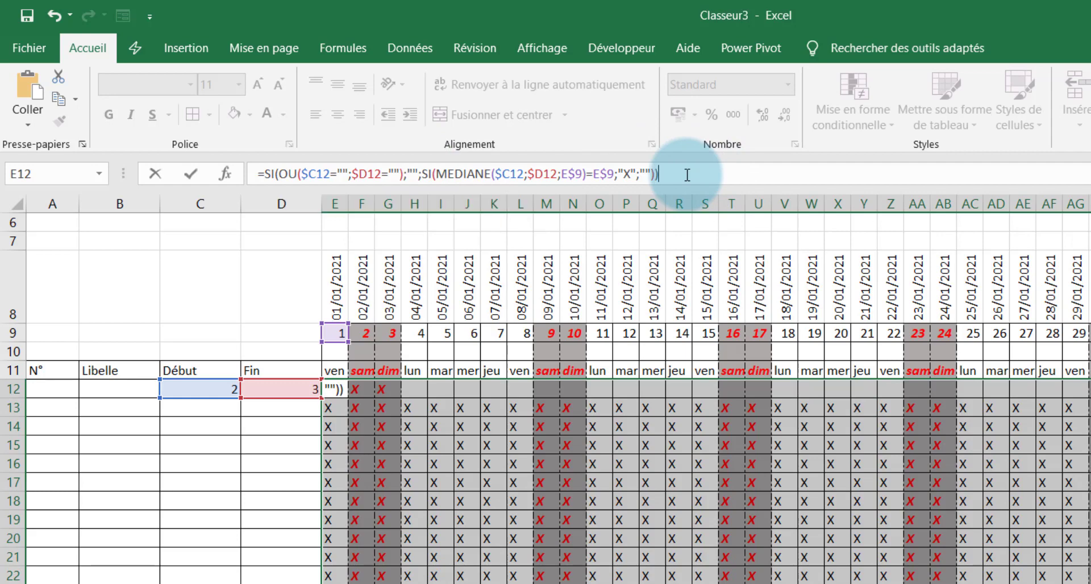
pyautogui.hotkey('ctrl', 'Return')
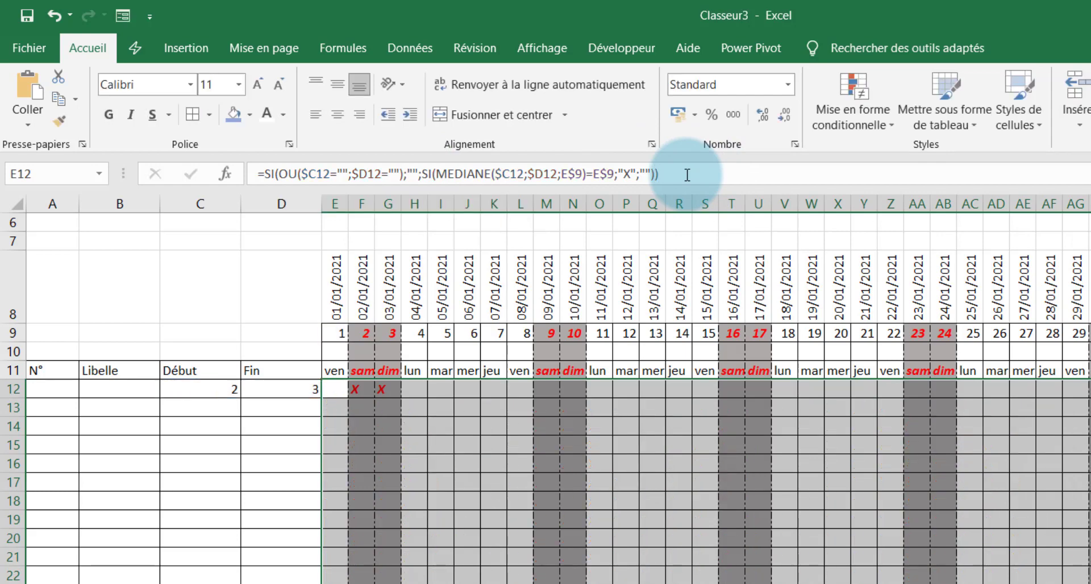
# - Enter 10 as the Début and 20 as the Fin of the second task in row 13, and select F12
pyautogui.click(231, 409)
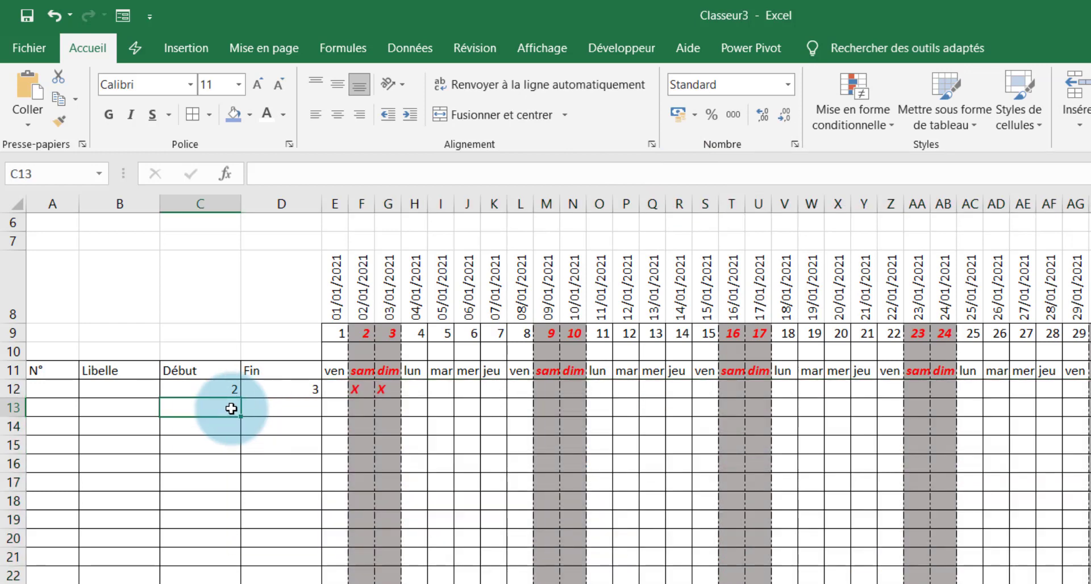
pyautogui.write('10')
pyautogui.click(277, 409)
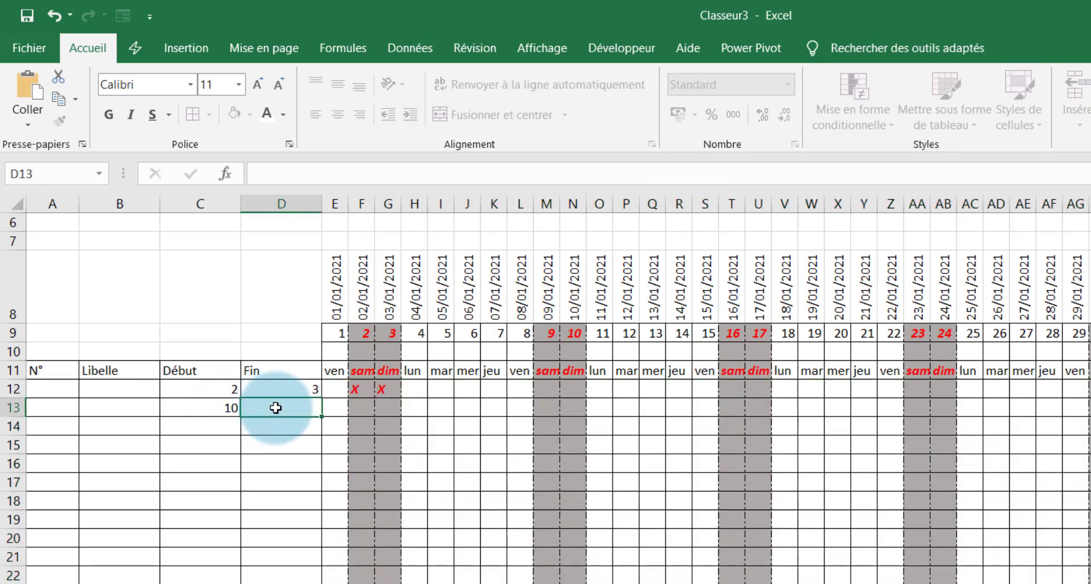
pyautogui.write('20')
pyautogui.press('Return')
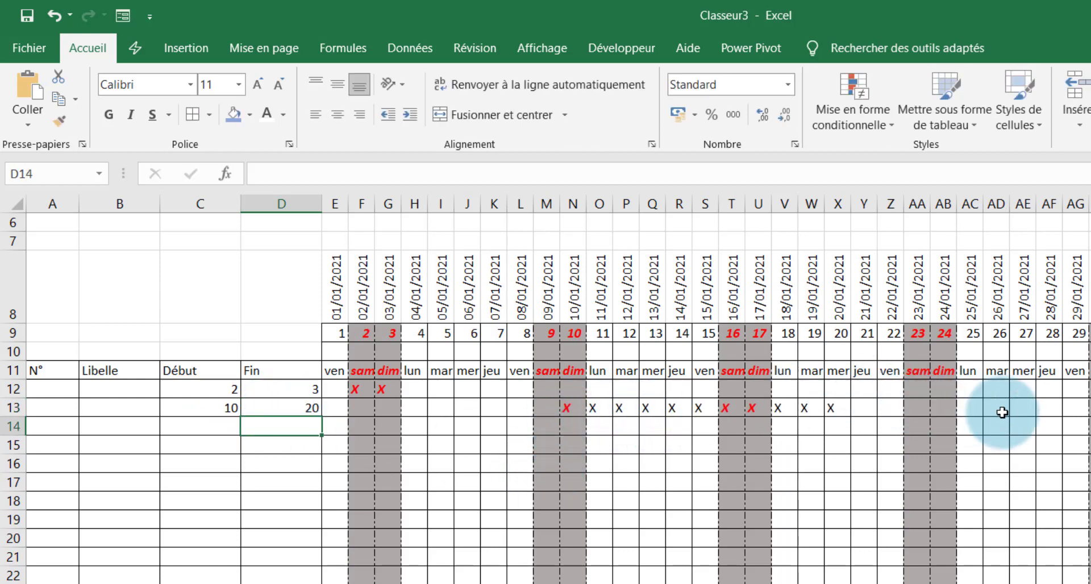
pyautogui.click(353, 390)
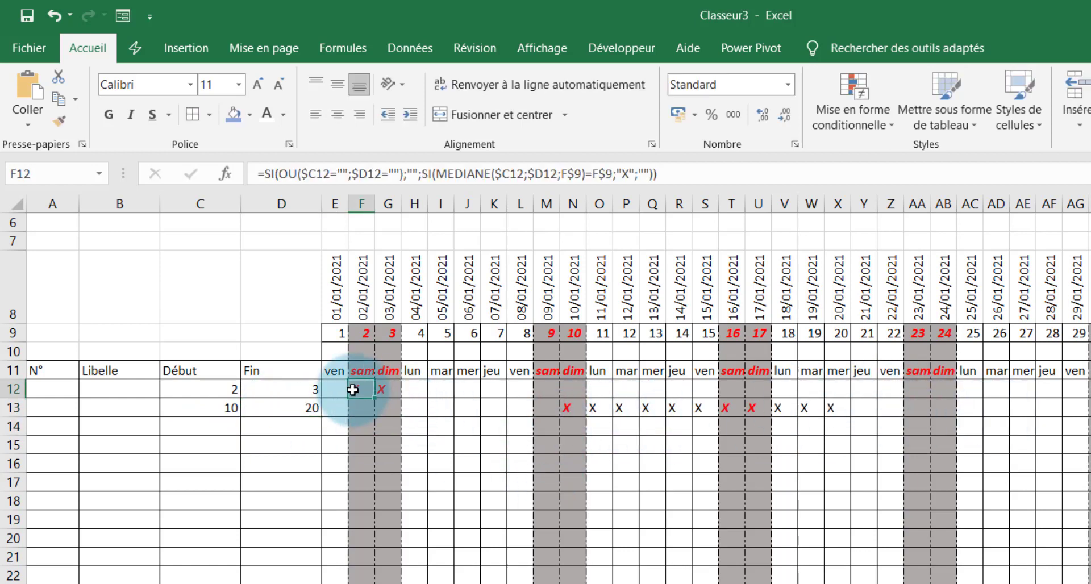
# - Create a new formula-based conditional formatting rule =E12="X" for the task grid from E12 to AI30
pyautogui.click(339, 389)
pyautogui.moveTo(339, 388); pyautogui.dragTo(1088, 583)
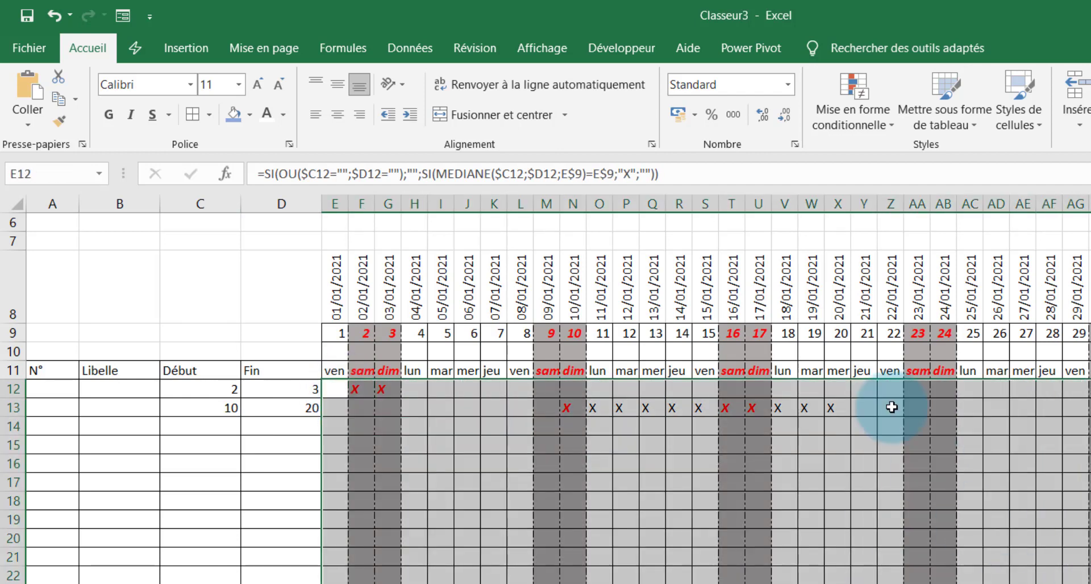
pyautogui.click(874, 118)
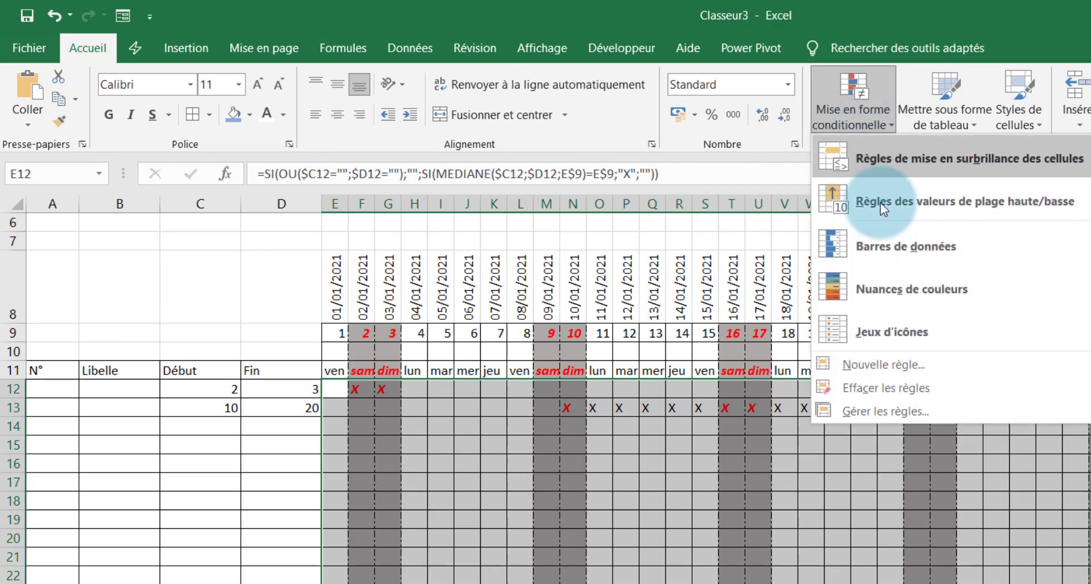
pyautogui.click(905, 409)
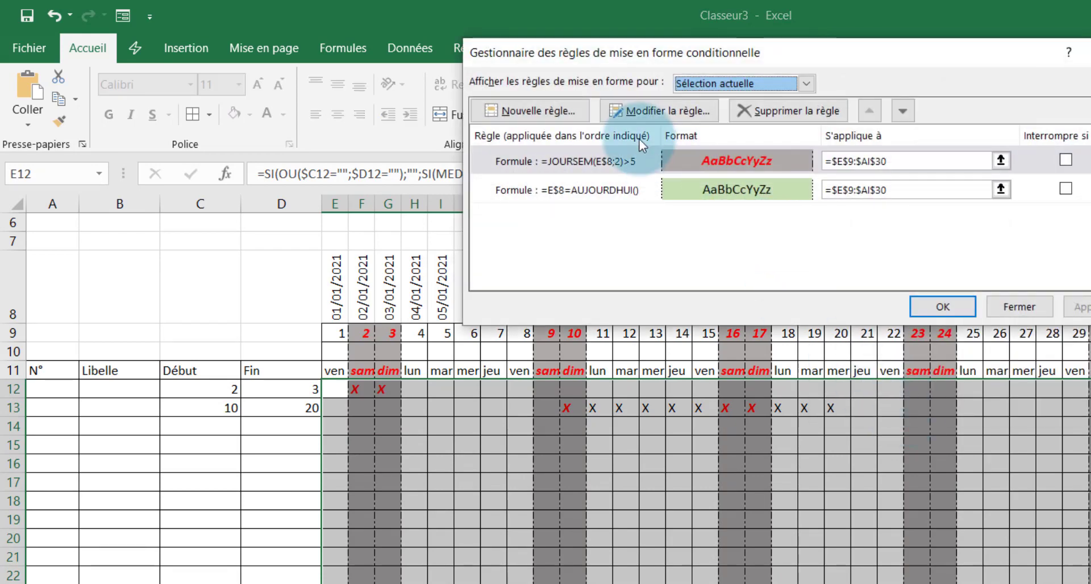
pyautogui.click(547, 108)
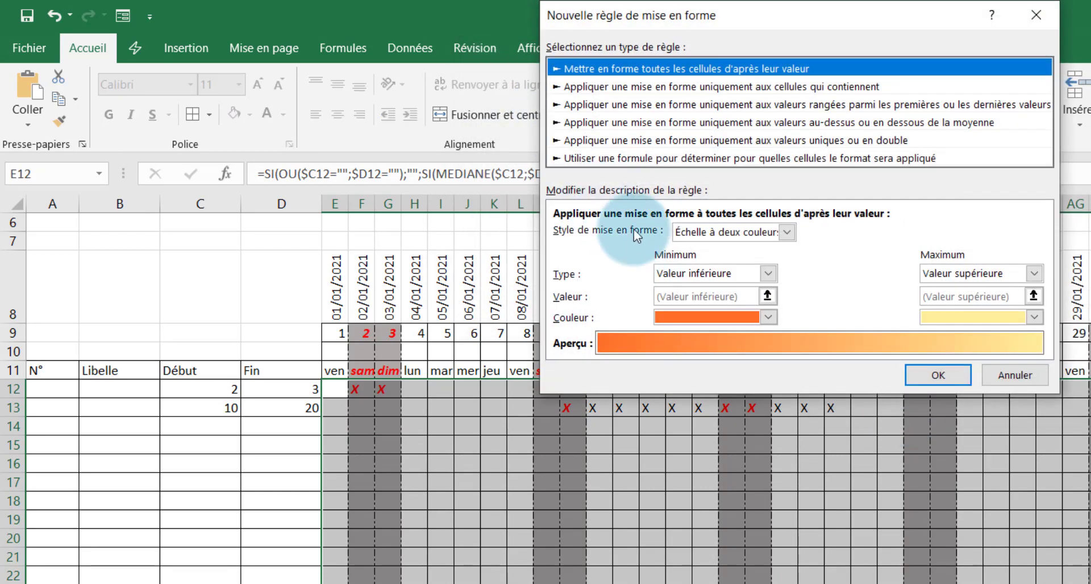
pyautogui.click(680, 158)
pyautogui.click(624, 235)
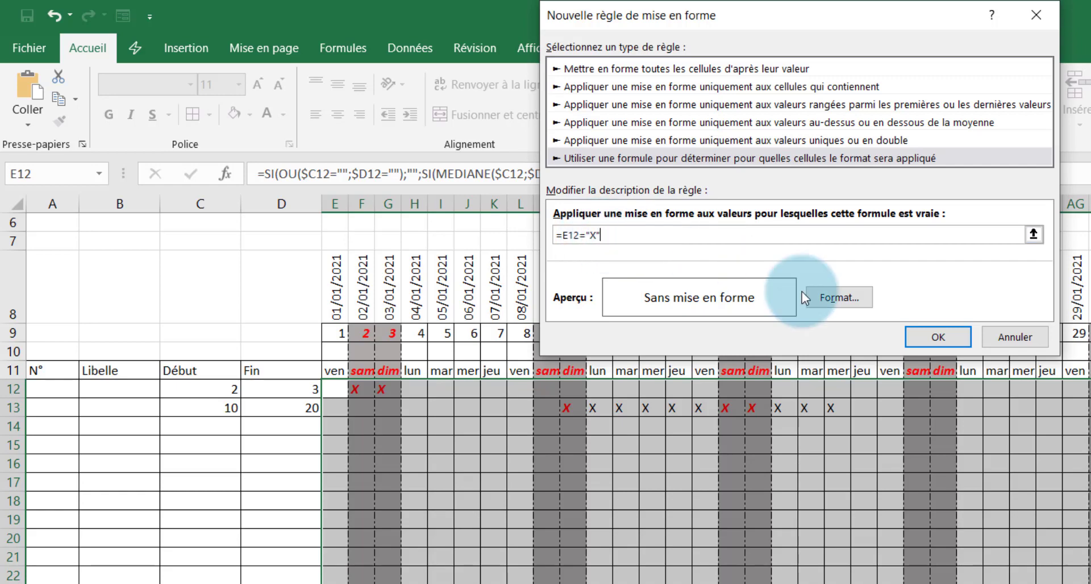
# - Give the "X" rule a red fill and red font color, and apply it to the task grid
pyautogui.click(844, 296)
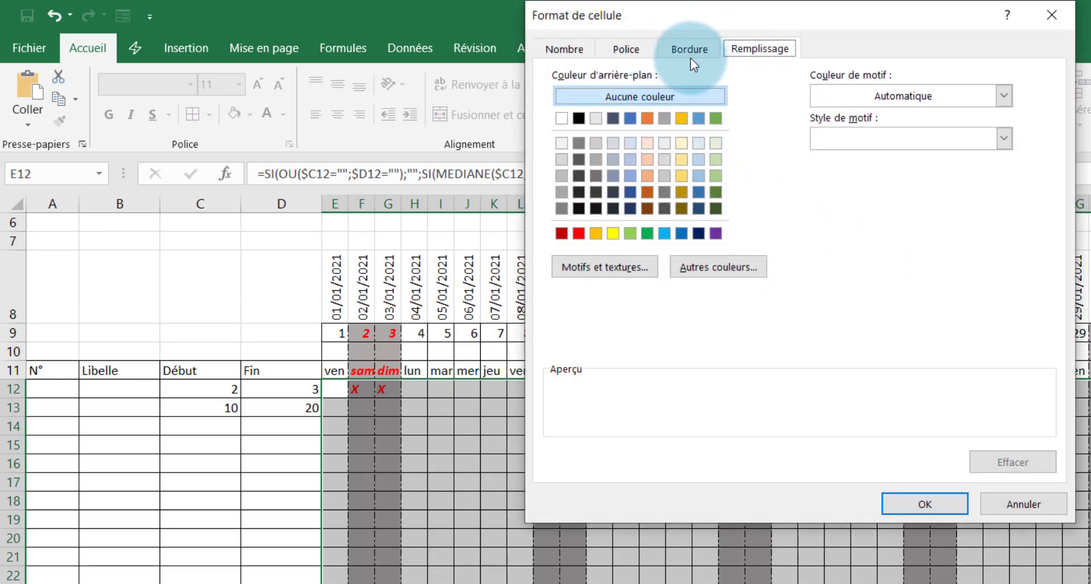
pyautogui.click(581, 229)
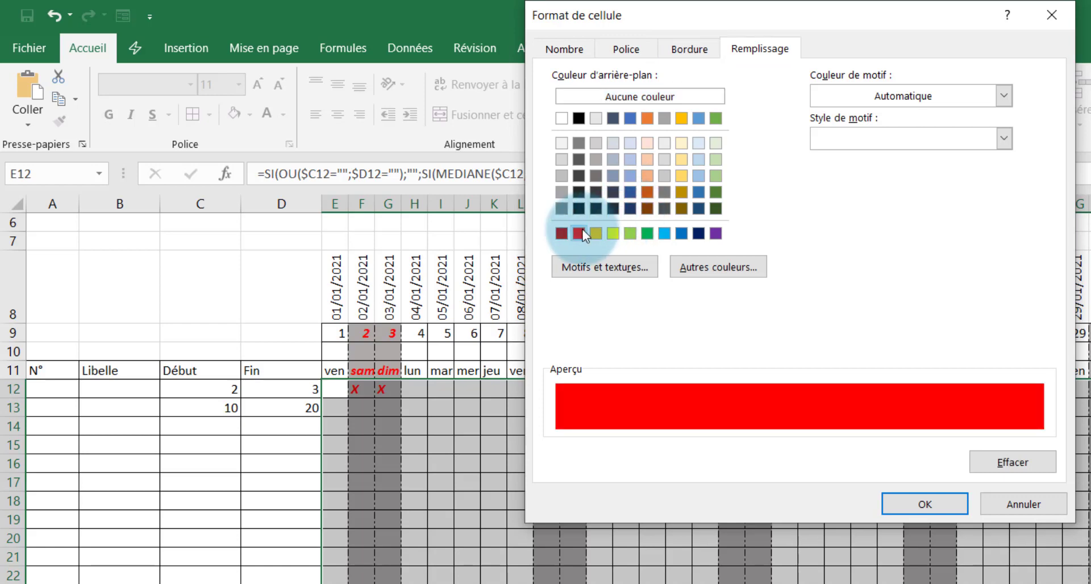
pyautogui.click(626, 49)
pyautogui.click(919, 217)
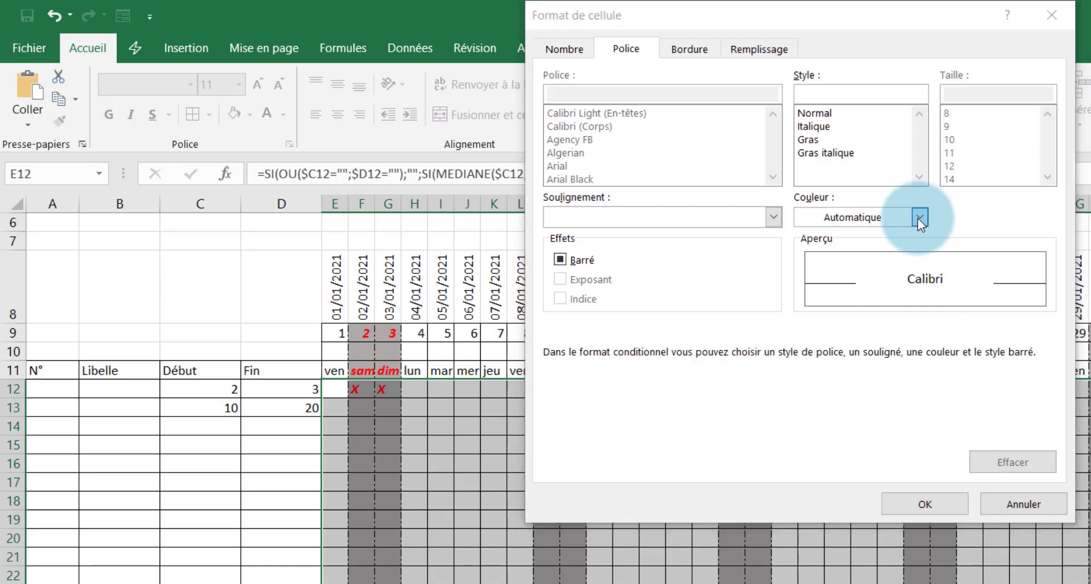
pyautogui.click(816, 382)
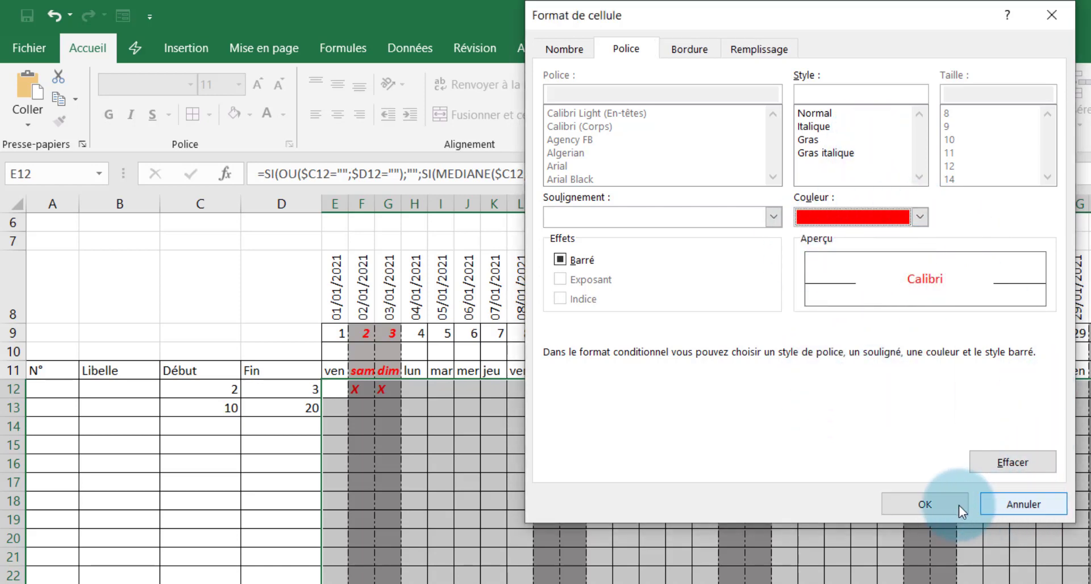
pyautogui.click(939, 505)
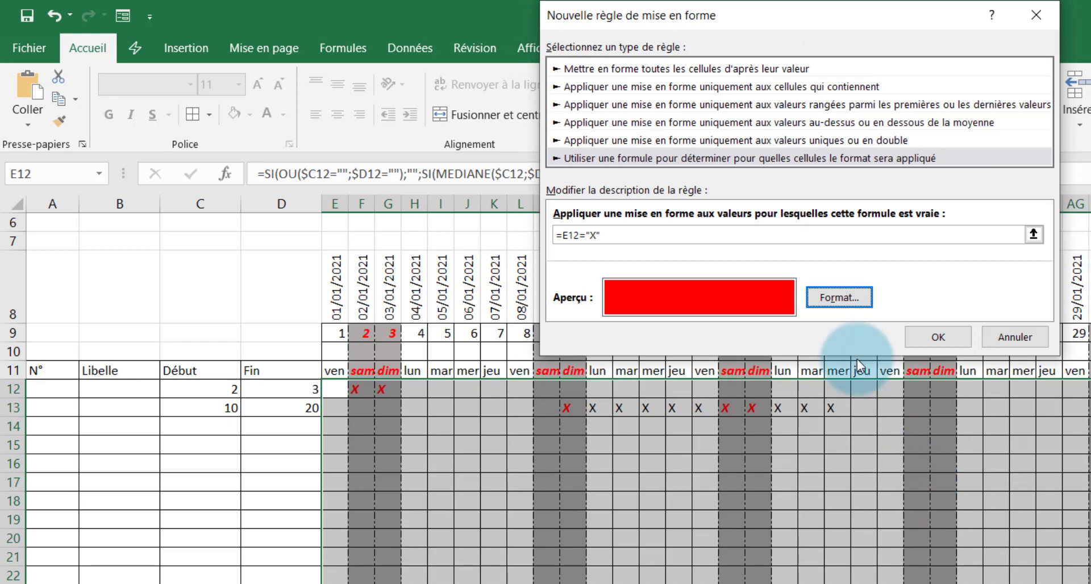
pyautogui.click(953, 334)
pyautogui.click(1079, 307)
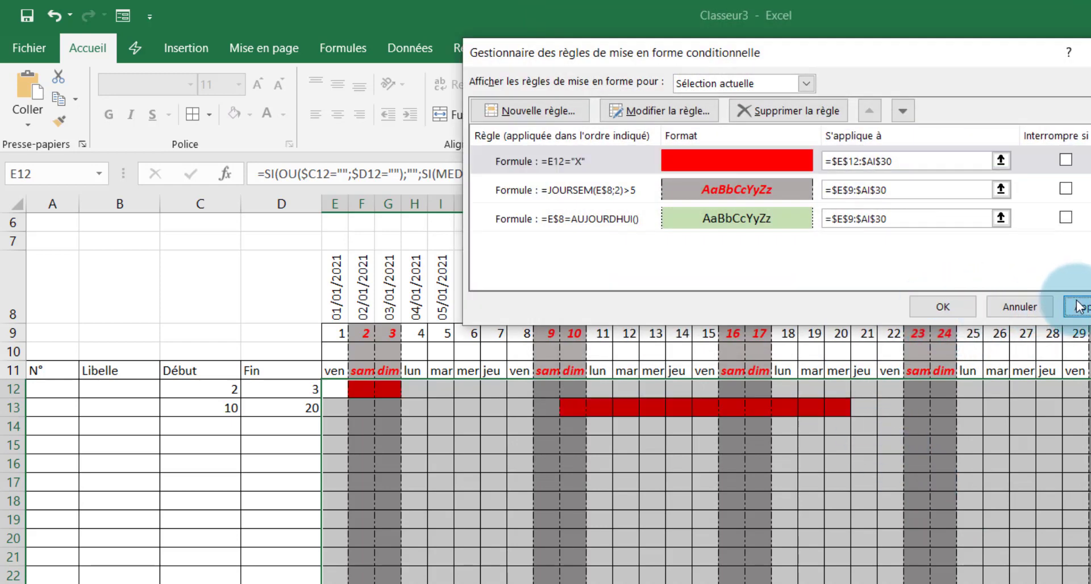
pyautogui.click(948, 306)
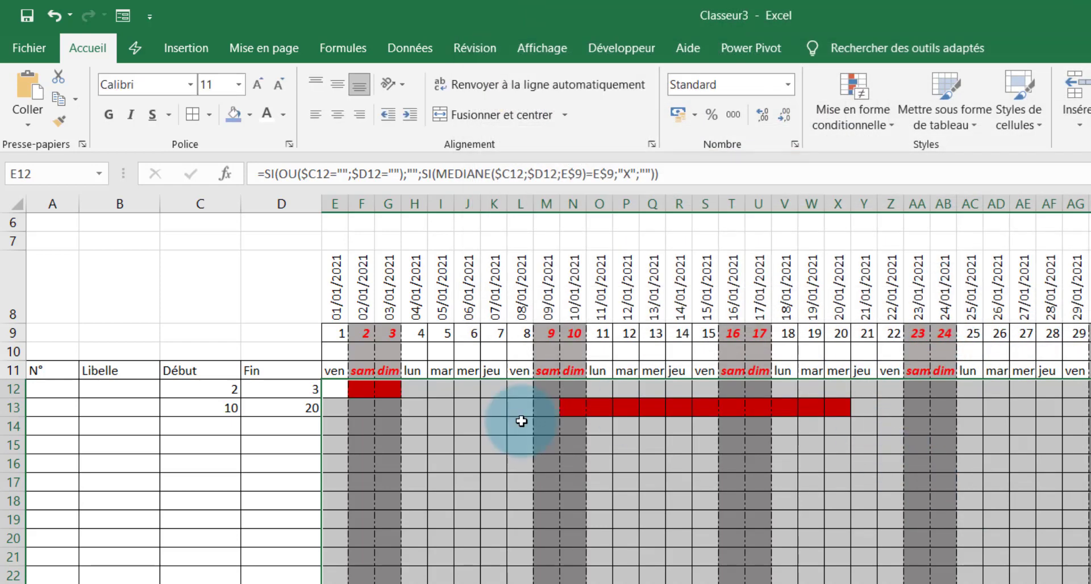
pyautogui.click(453, 471)
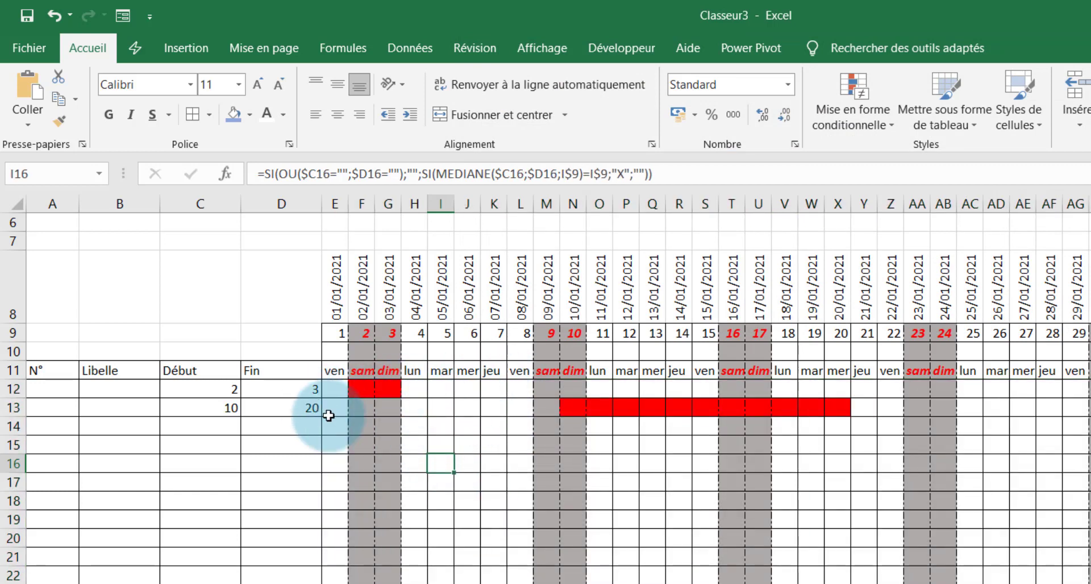
# - Enter 25 as the Début and 30 as the Fin of the third task in row 14
pyautogui.click(204, 430)
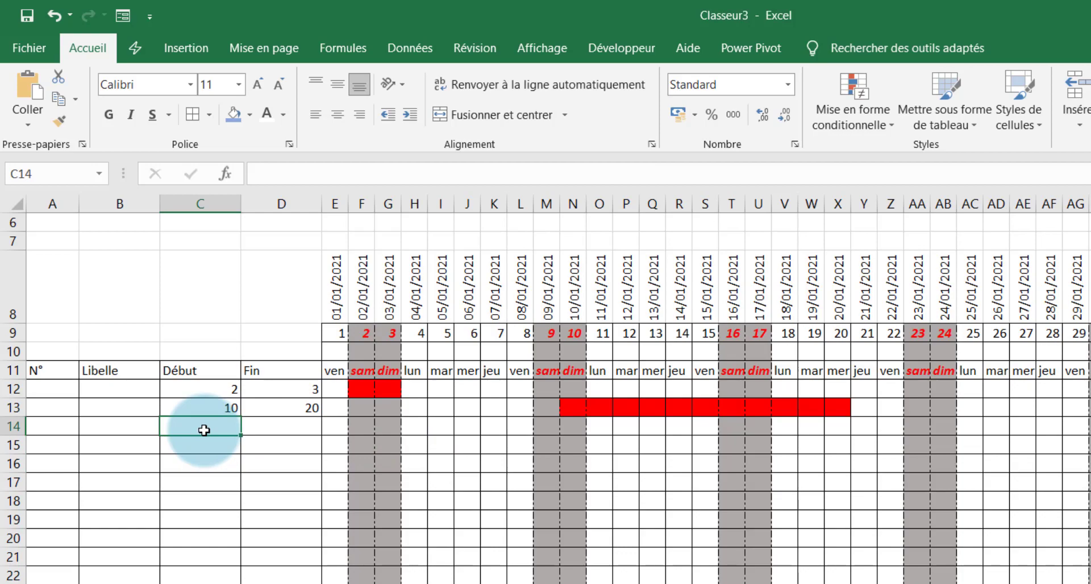
pyautogui.write('25')
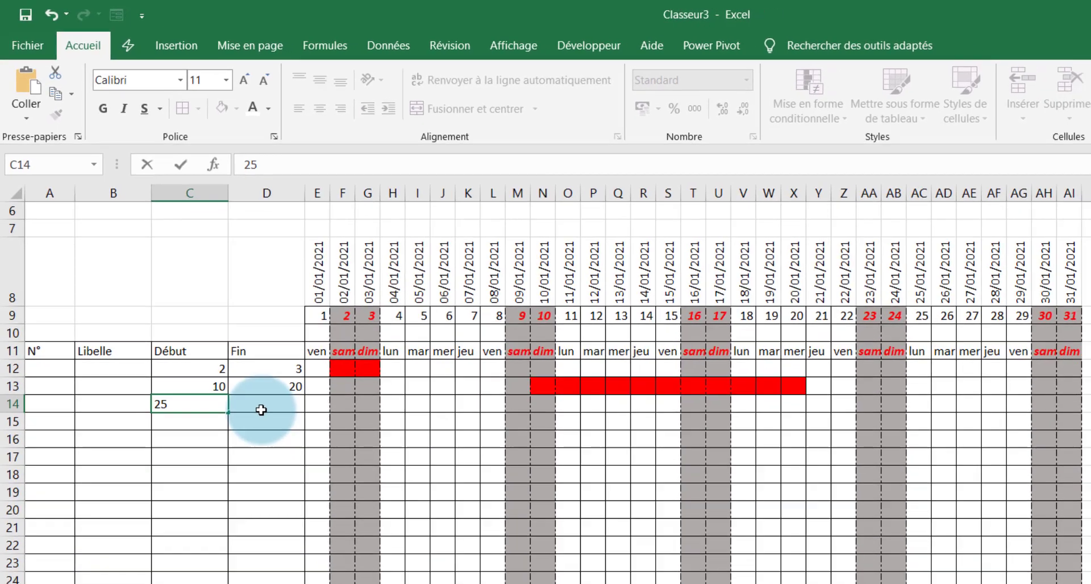
pyautogui.click(260, 410)
pyautogui.write('30')
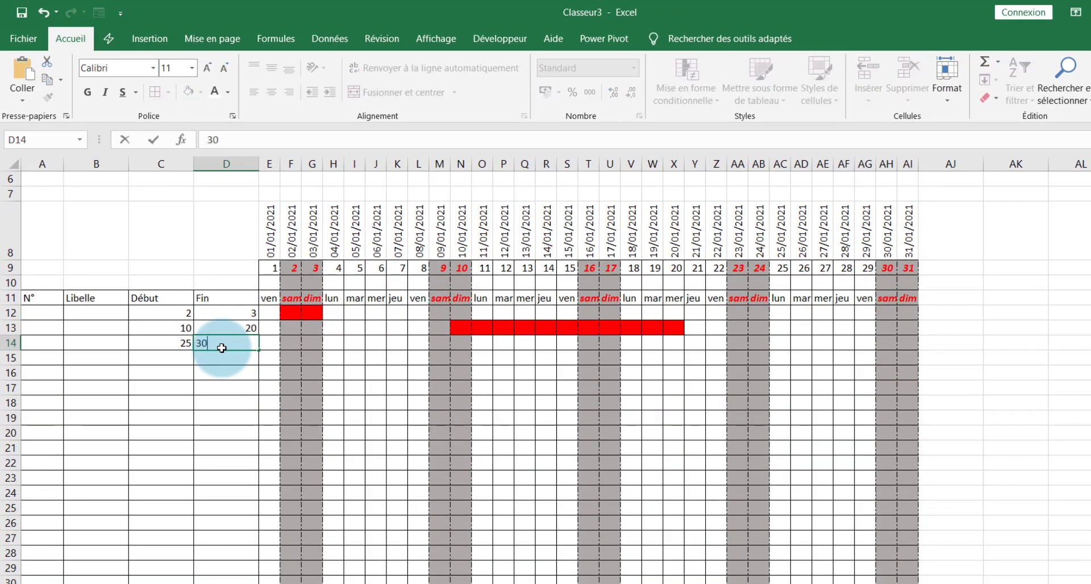
pyautogui.press('Return')
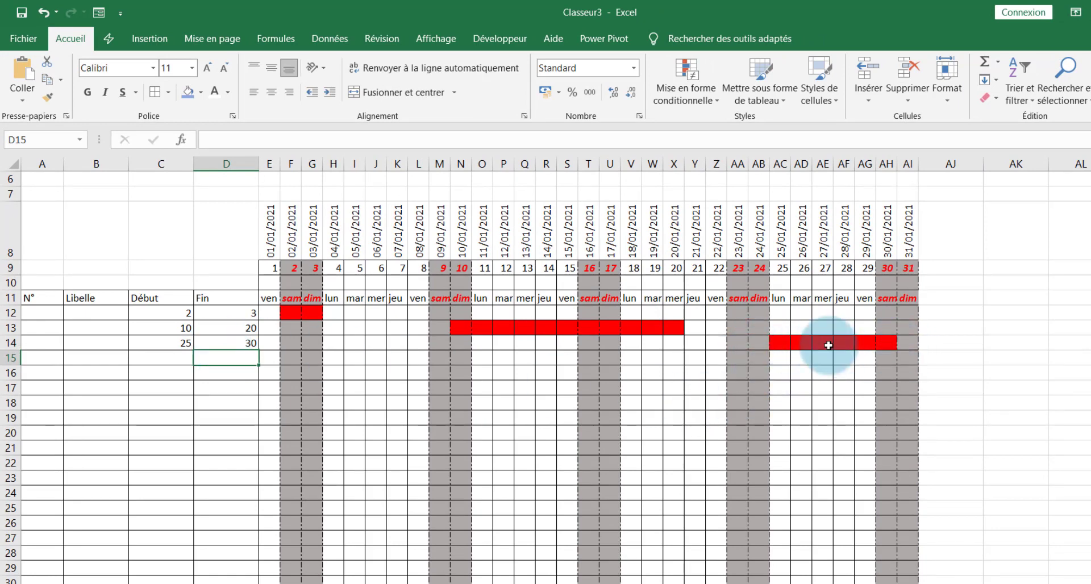
# - Change the planner's Mois in C4 to Février
pyautogui.scroll(2, 545, 375)
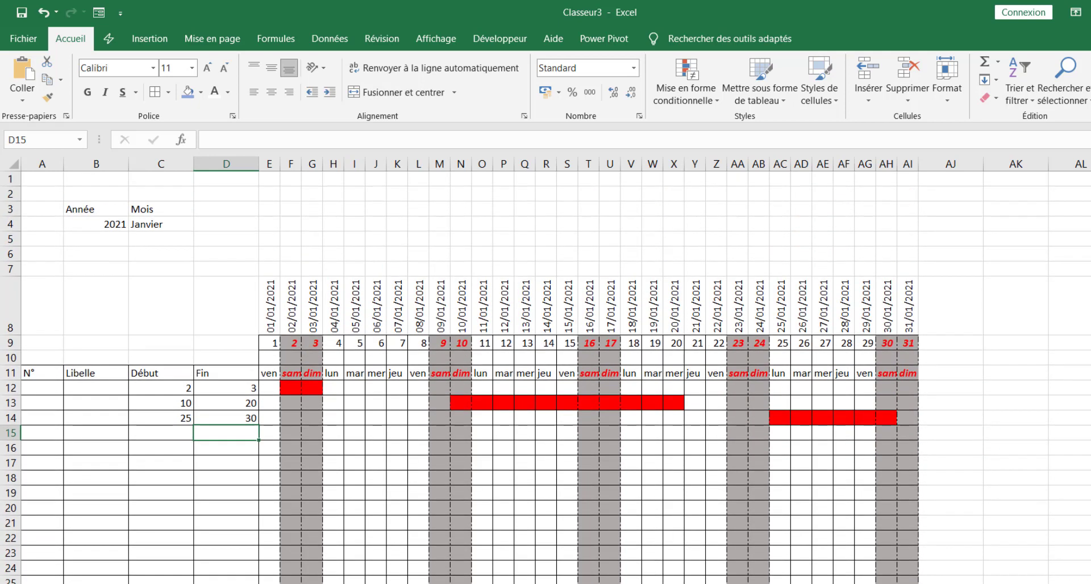
pyautogui.click(166, 230)
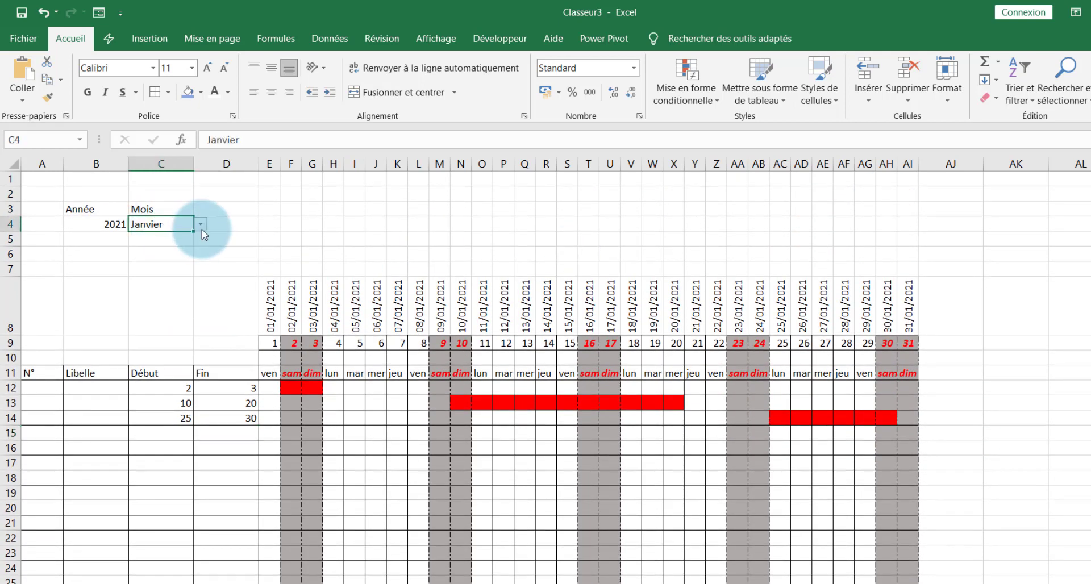
pyautogui.click(201, 224)
pyautogui.click(149, 248)
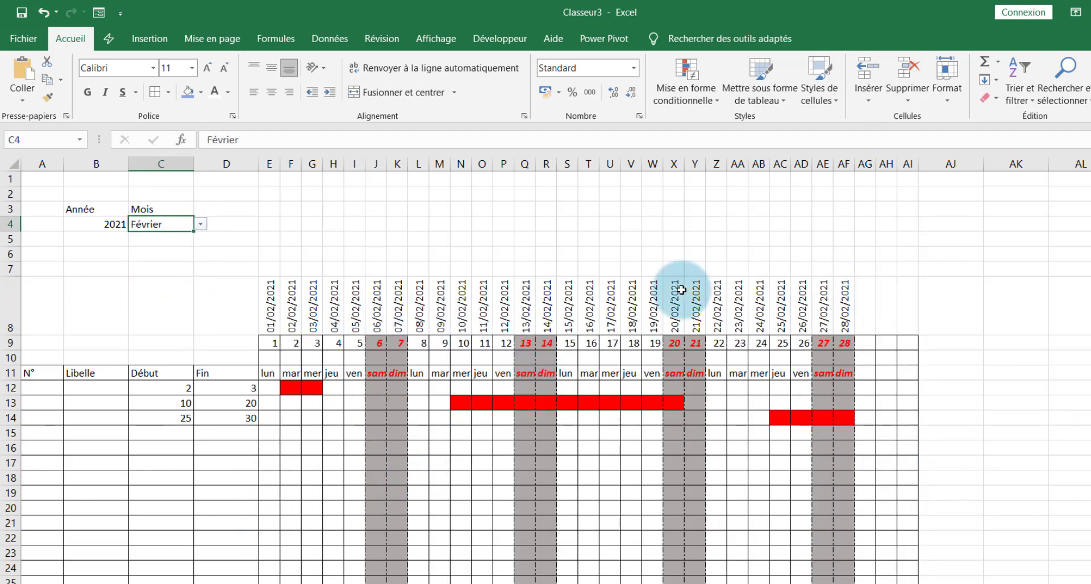
# - Hide row 8 containing the full dates
pyautogui.click(12, 307)
pyautogui.rightClick(12, 307)
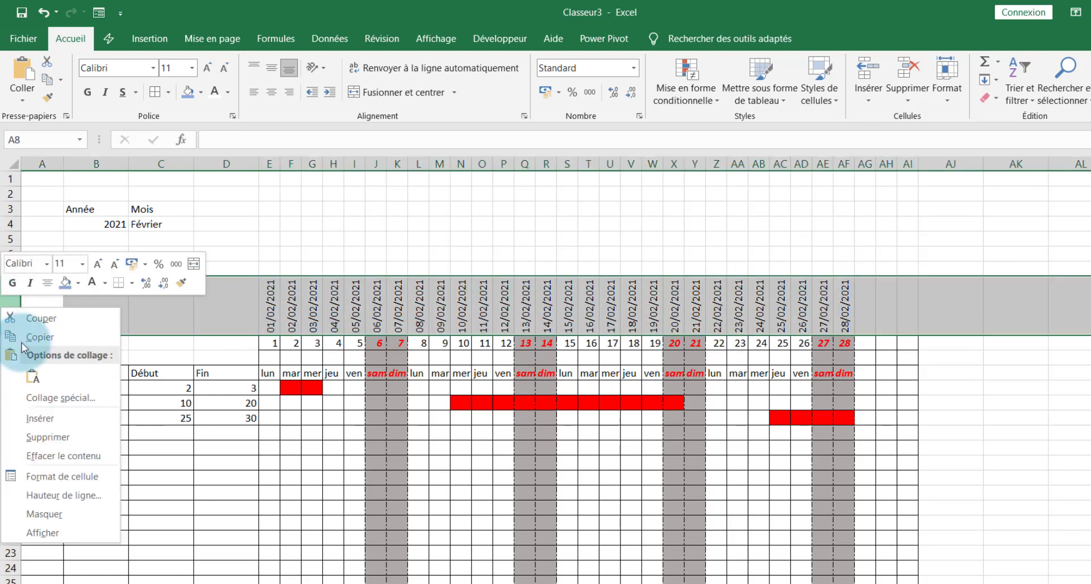
pyautogui.click(54, 513)
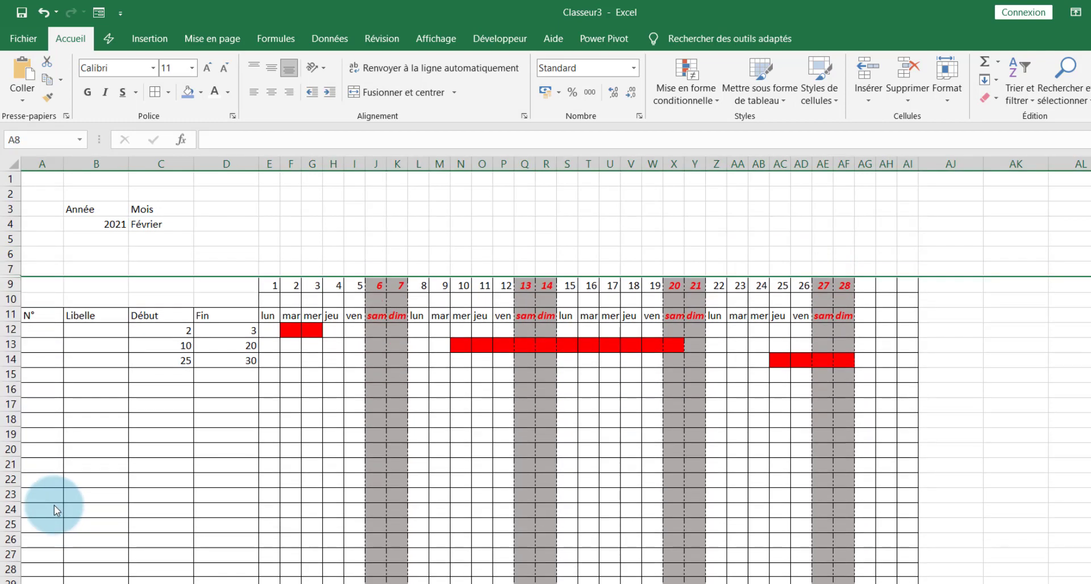
pyautogui.click(185, 386)
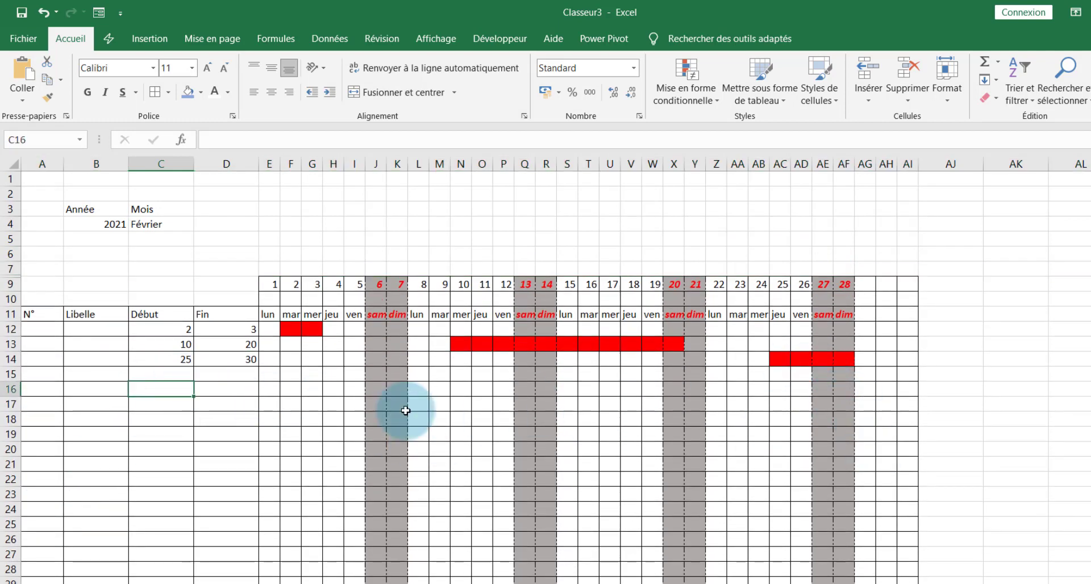
# - Enter 1 as the N° and a person's first name as the Libelle of the first task in row 12
pyautogui.click(35, 330)
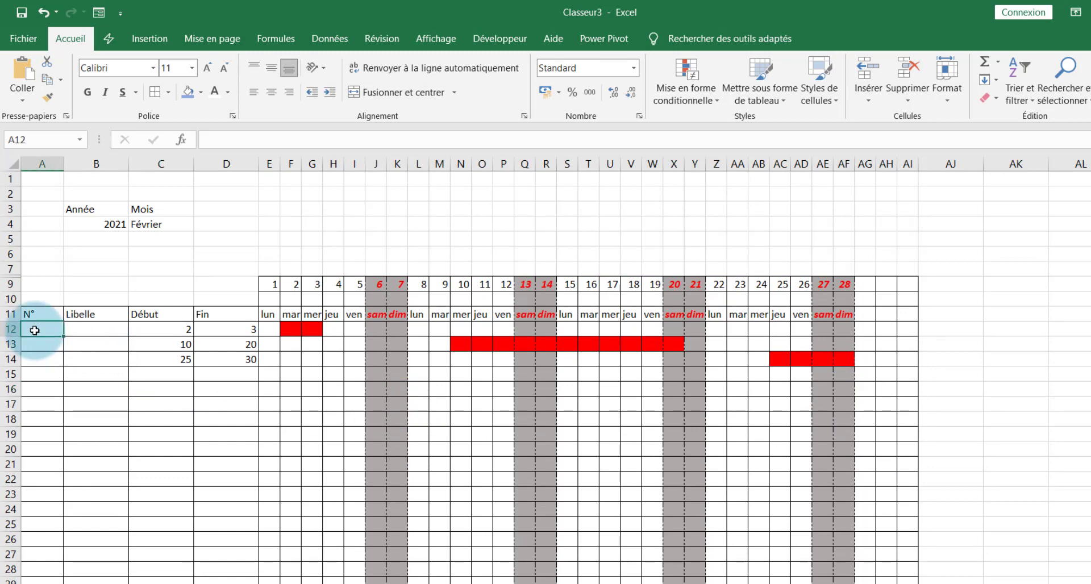
pyautogui.write('1')
pyautogui.click(111, 331)
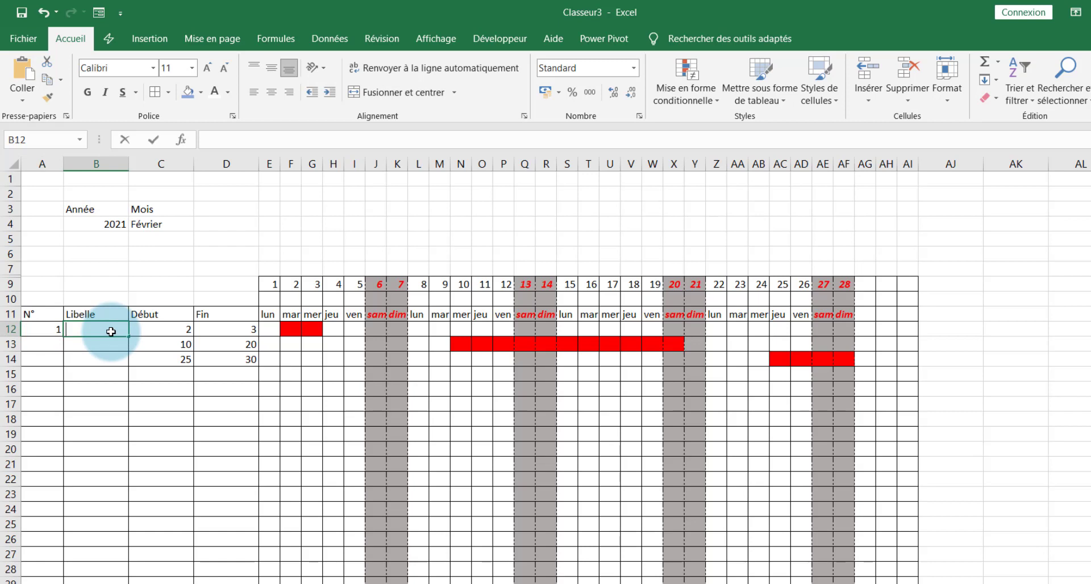
pyautogui.write('Koffi')
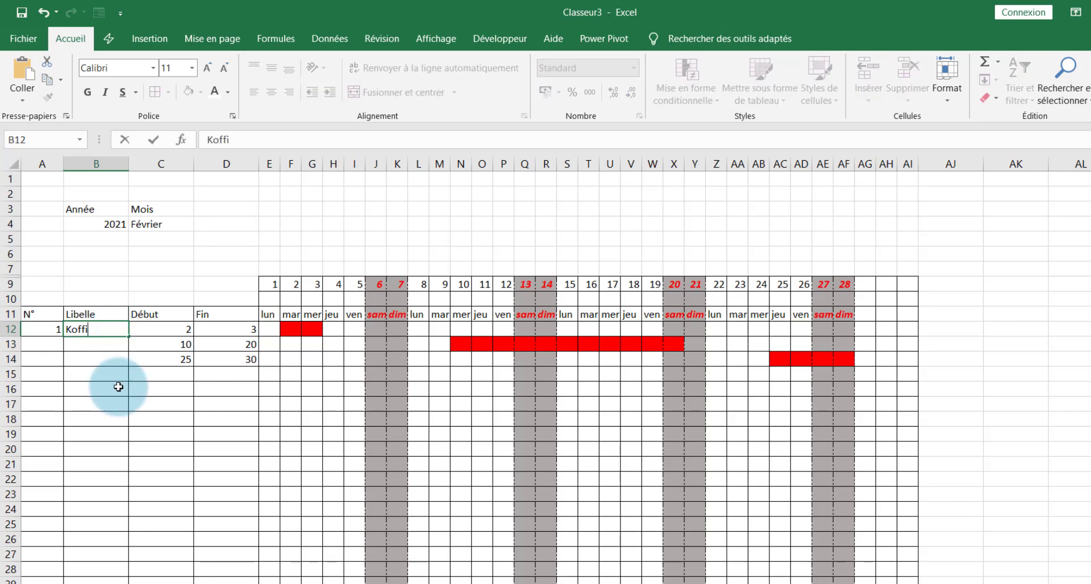
pyautogui.click(115, 388)
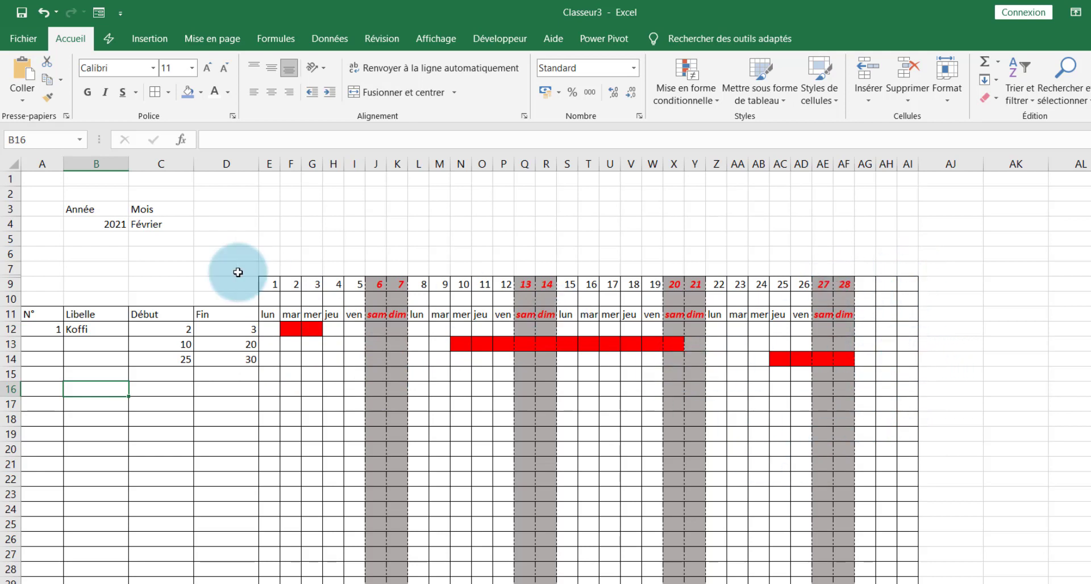
# - Unlock the Année and Mois input cells B4:C4 in their cell protection settings
pyautogui.moveTo(102, 224); pyautogui.dragTo(158, 227)
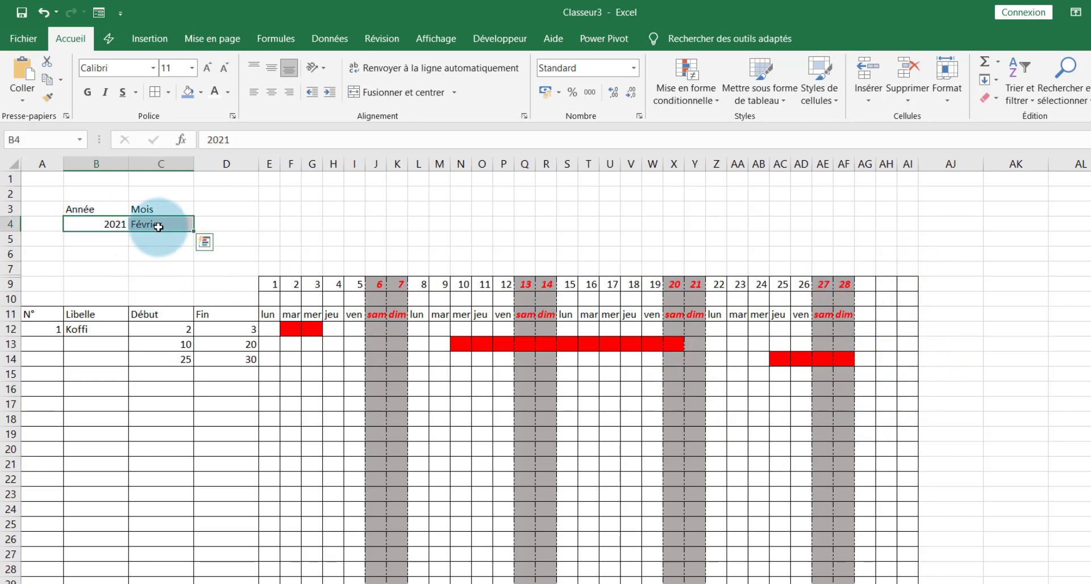
pyautogui.rightClick(159, 227)
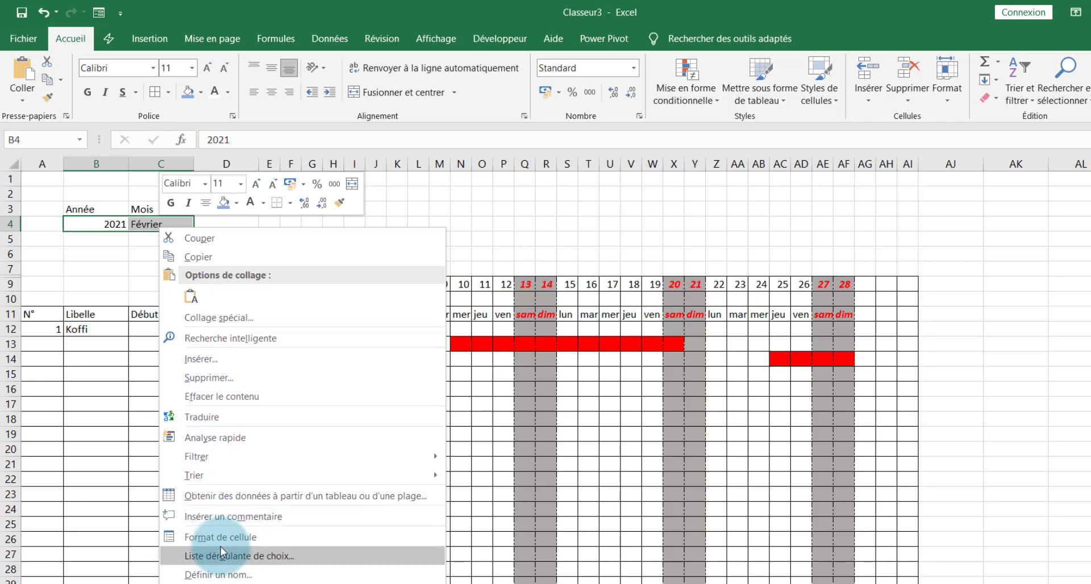
pyautogui.click(232, 536)
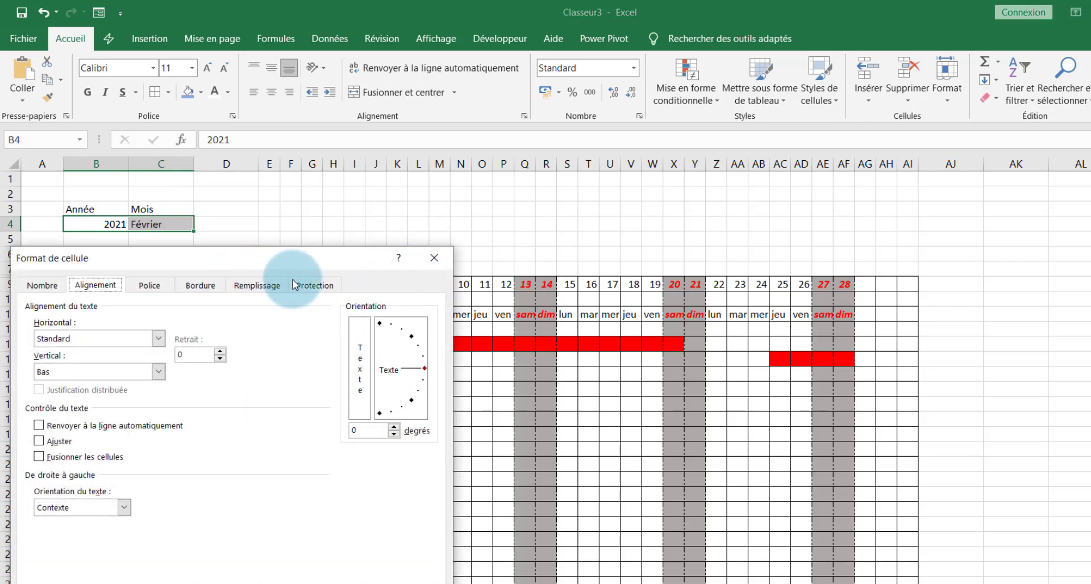
pyautogui.click(294, 284)
pyautogui.click(34, 307)
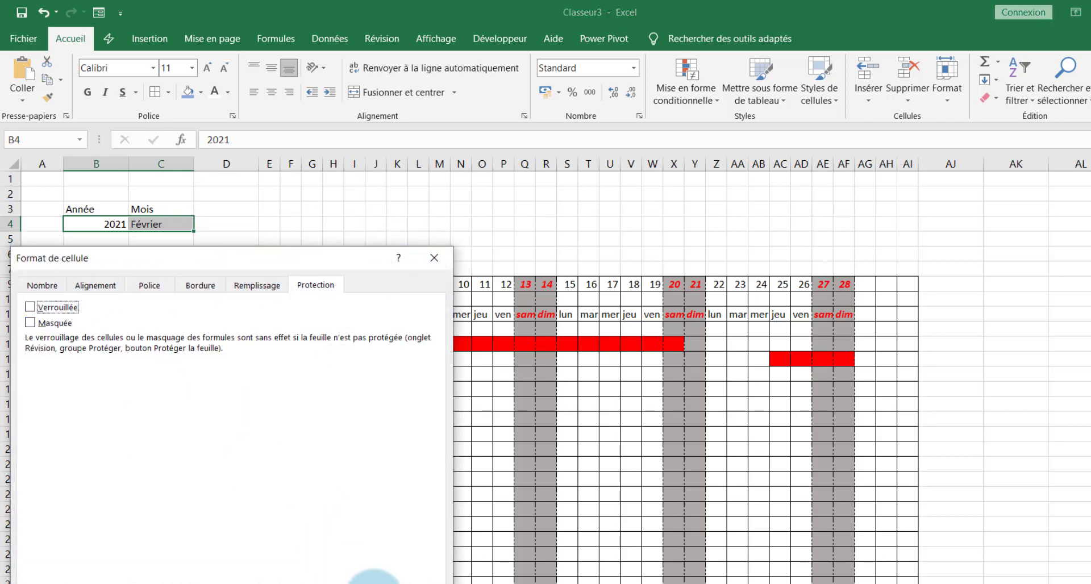
pyautogui.press('Return')
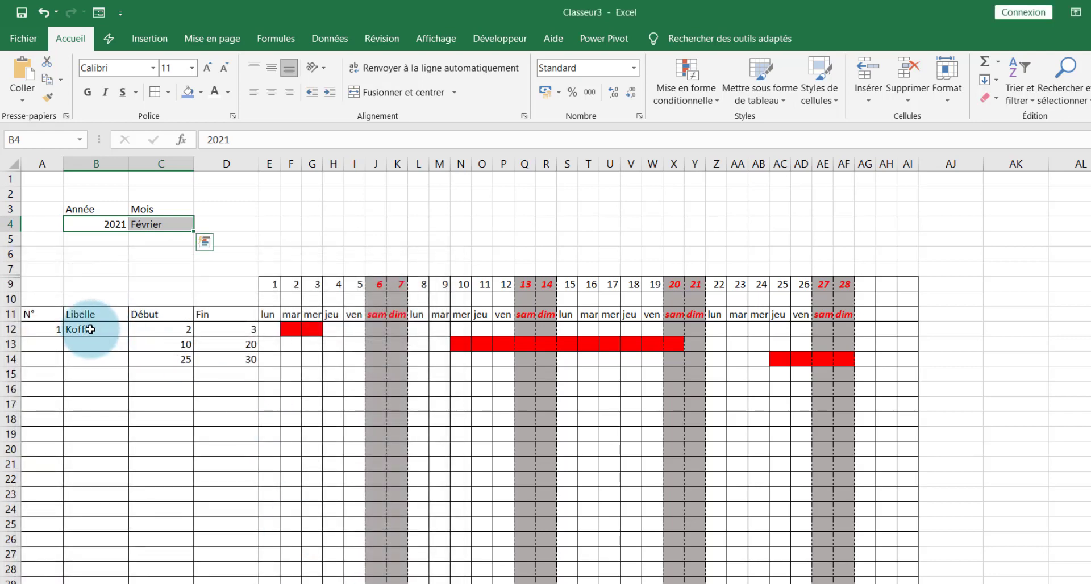
# - Unlock the task table's input cells A12:D30 in their cell protection settings
pyautogui.moveTo(48, 328); pyautogui.dragTo(236, 559)
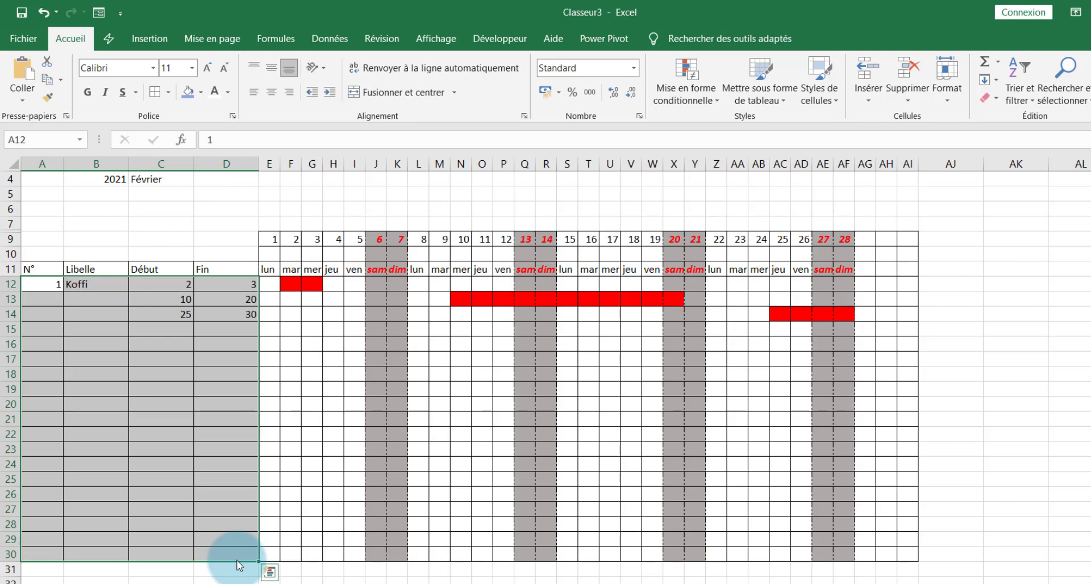
pyautogui.rightClick(226, 546)
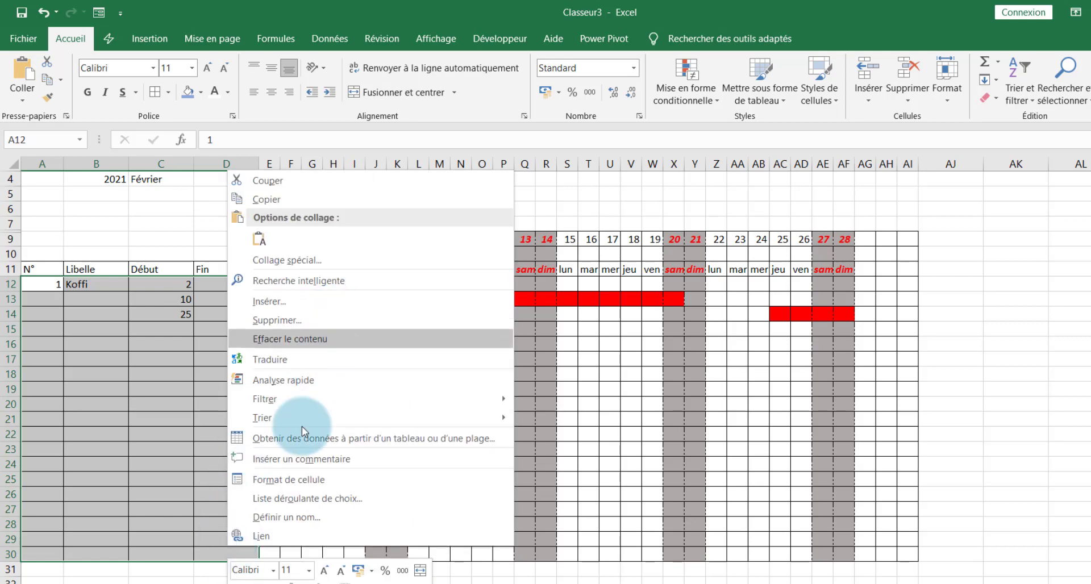
pyautogui.click(306, 481)
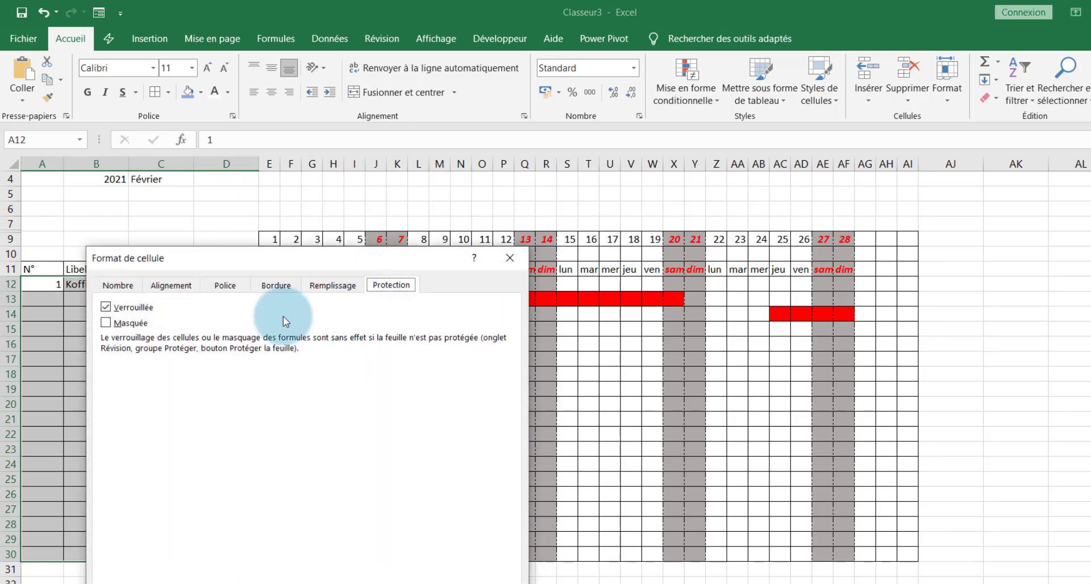
pyautogui.click(142, 312)
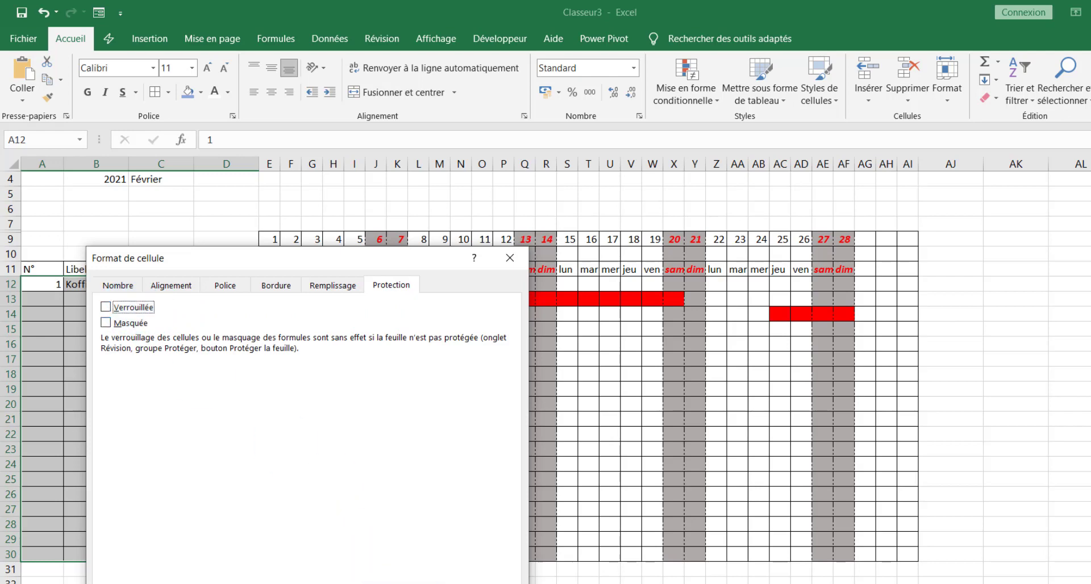
pyautogui.press('Return')
pyautogui.scroll(1, 459, 407)
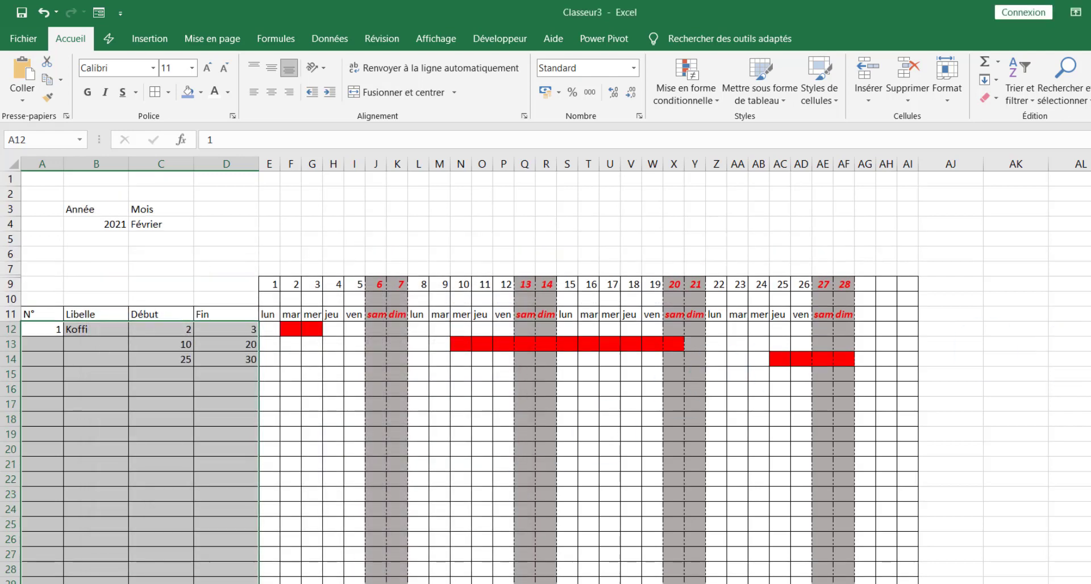
# - Try protecting the sheet with selection of both locked and unlocked cells disallowed, and remove that protection again
pyautogui.click(381, 38)
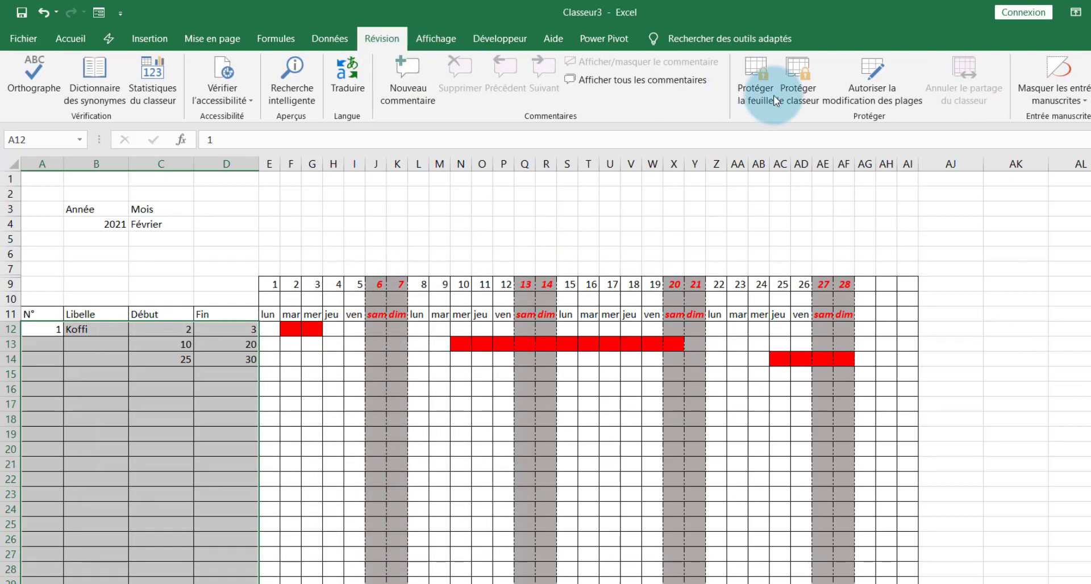
pyautogui.click(776, 100)
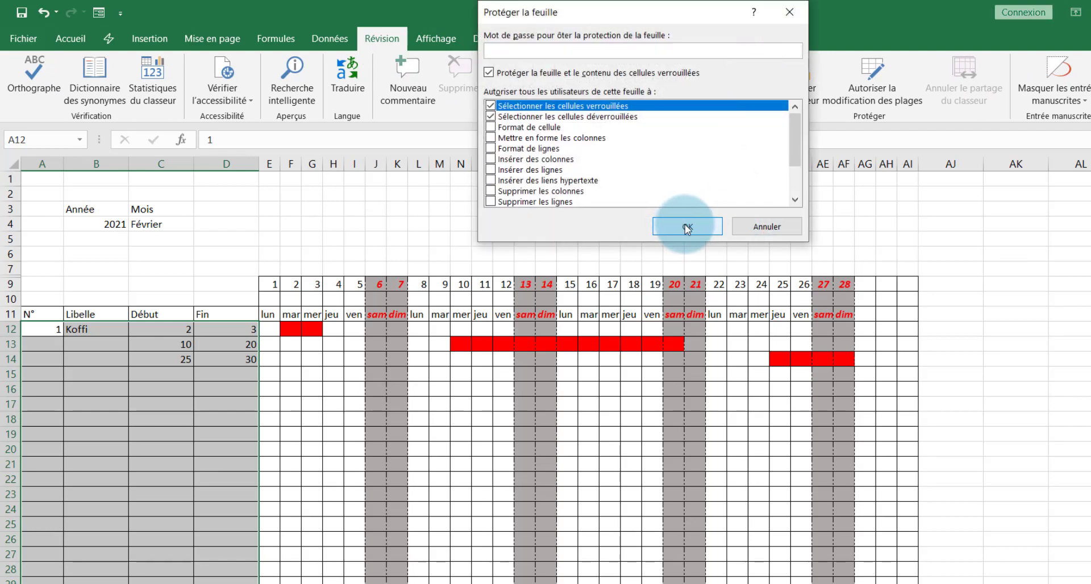
pyautogui.click(493, 114)
pyautogui.click(491, 104)
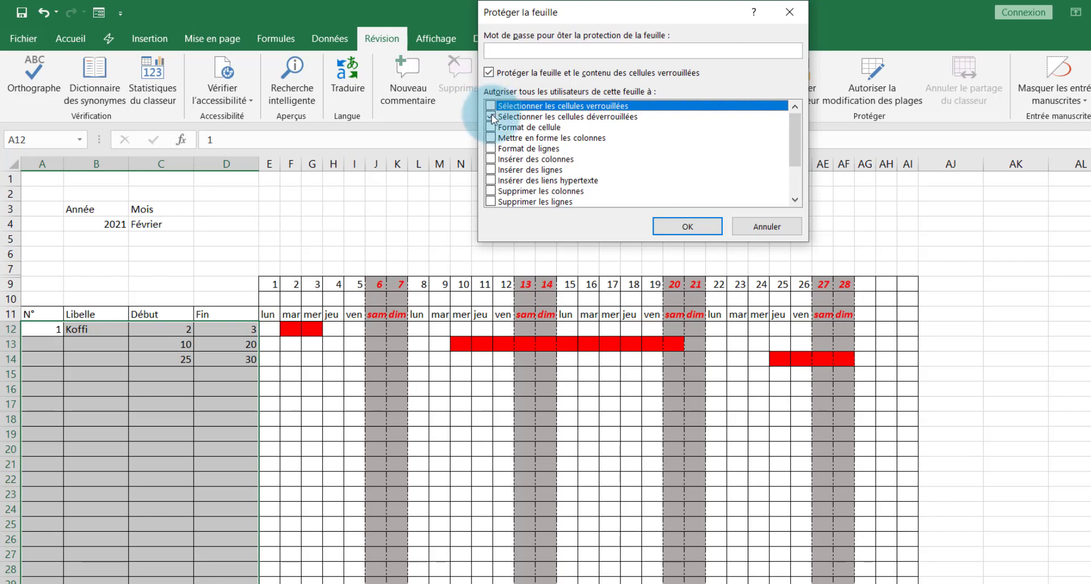
pyautogui.click(492, 117)
pyautogui.click(688, 226)
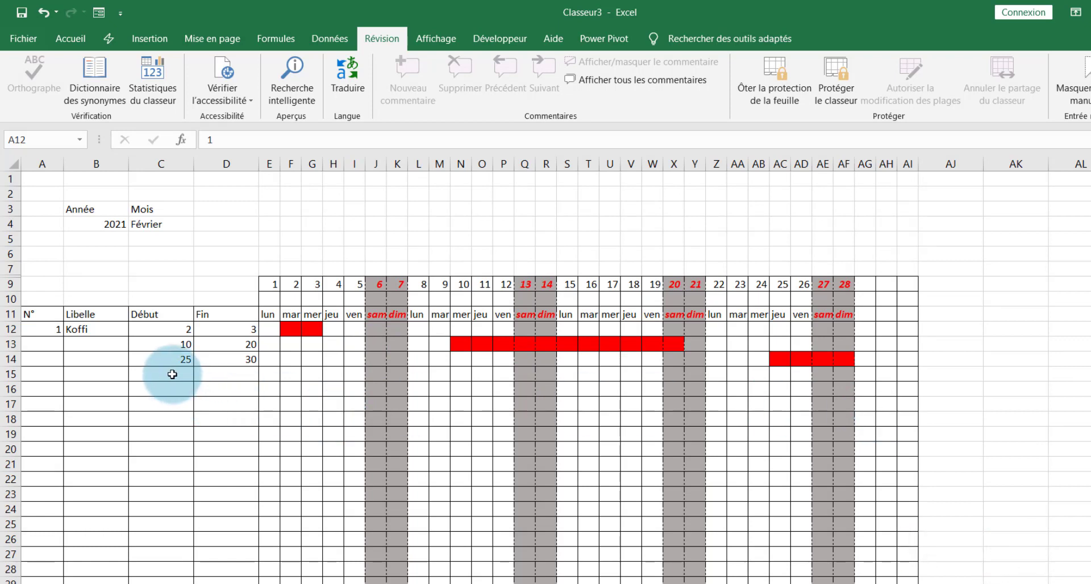
pyautogui.click(164, 220)
pyautogui.click(305, 211)
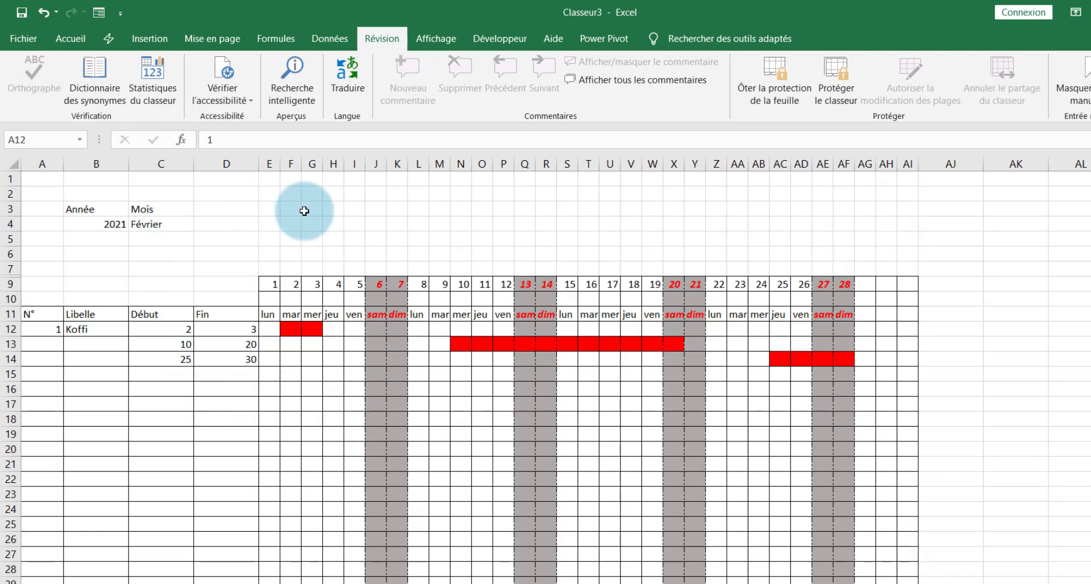
pyautogui.click(775, 81)
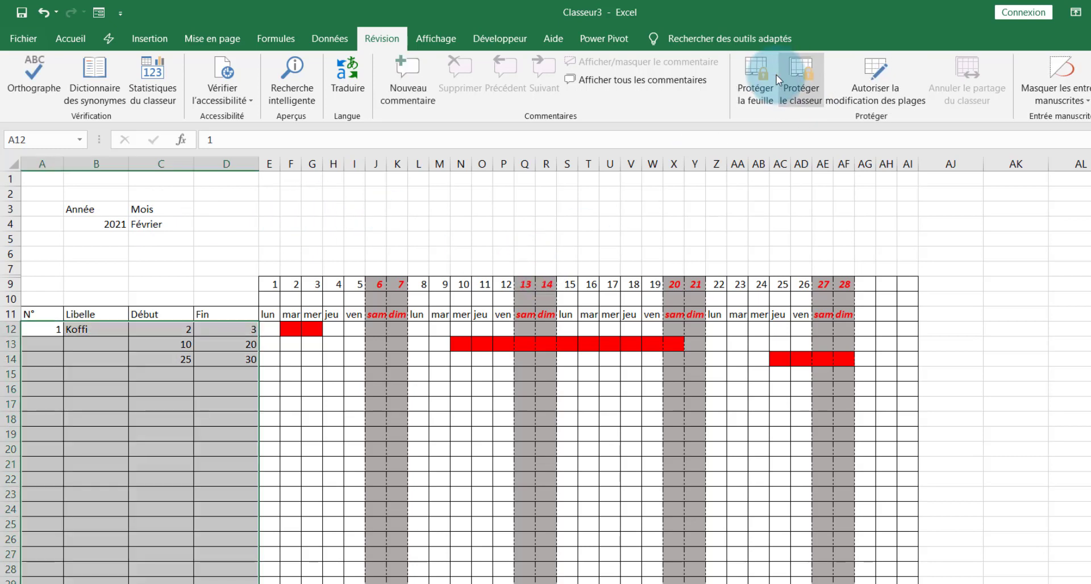
# - Protect the Calendrier sheet without a password, allowing users to select only unlocked cells
pyautogui.rightClick(140, 368)
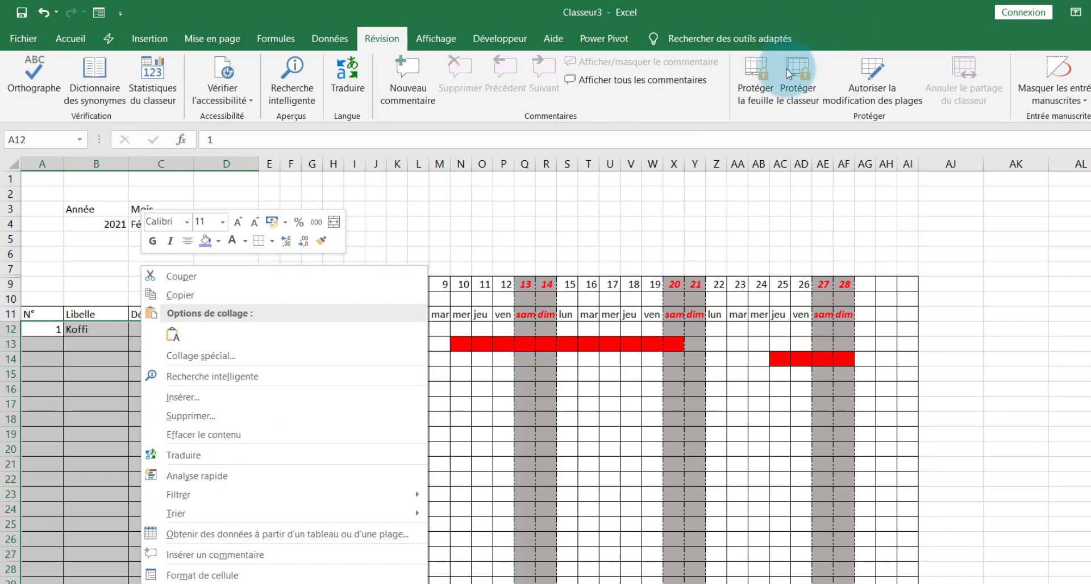
pyautogui.click(753, 85)
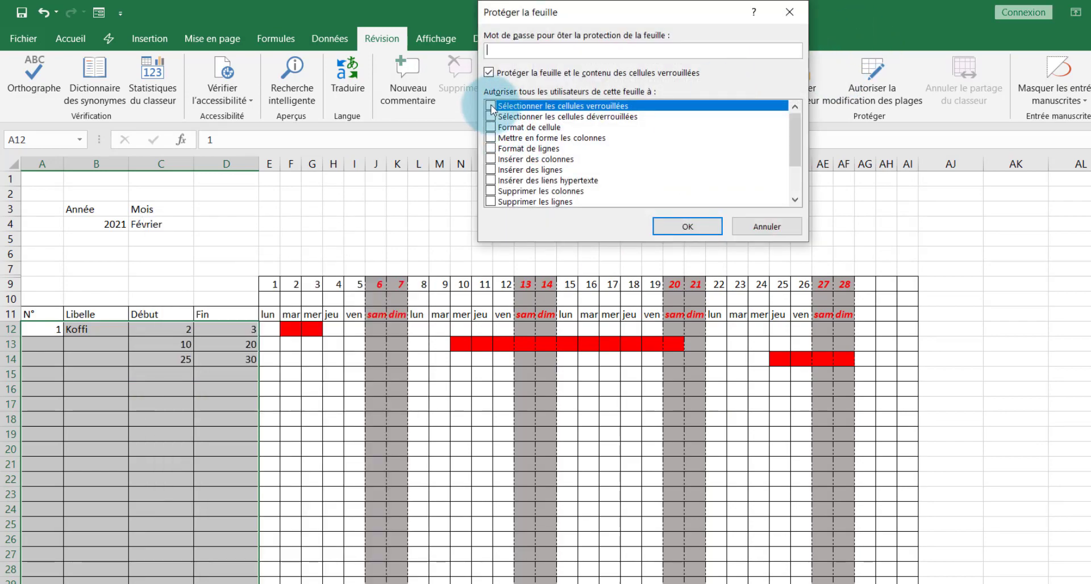
pyautogui.click(491, 116)
pyautogui.click(491, 105)
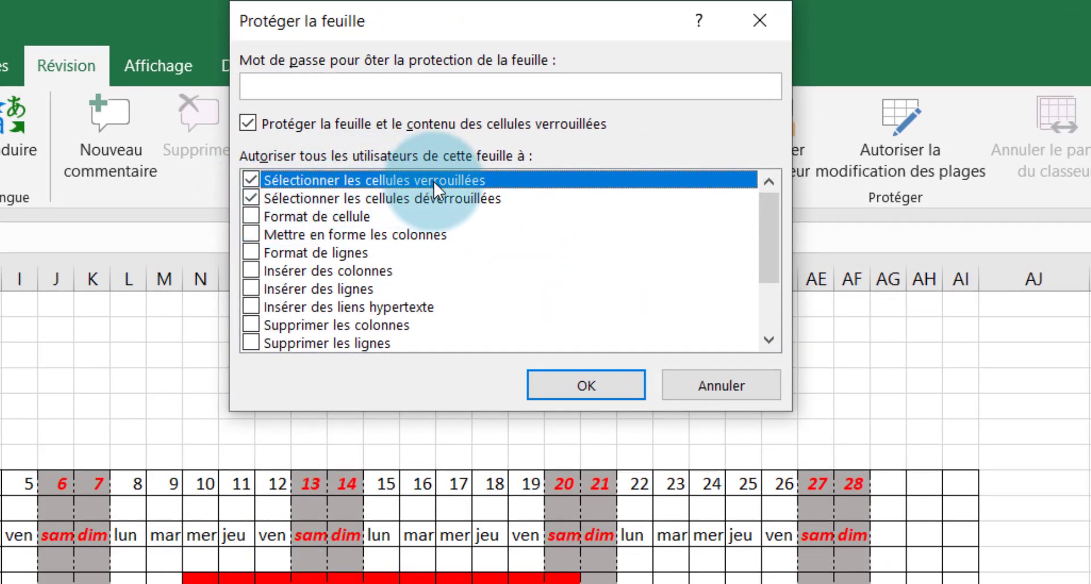
pyautogui.click(250, 179)
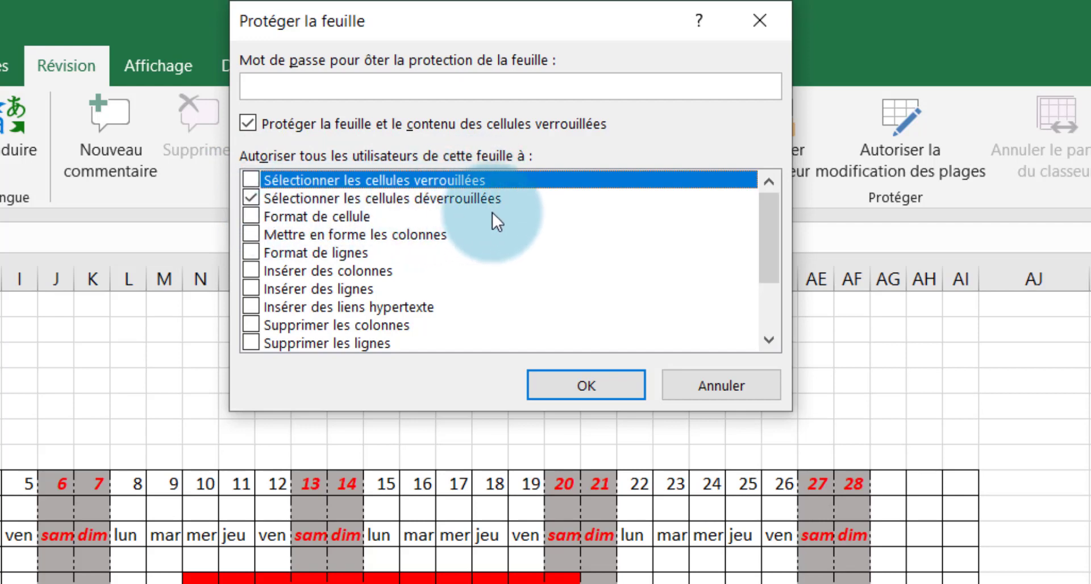
pyautogui.click(616, 390)
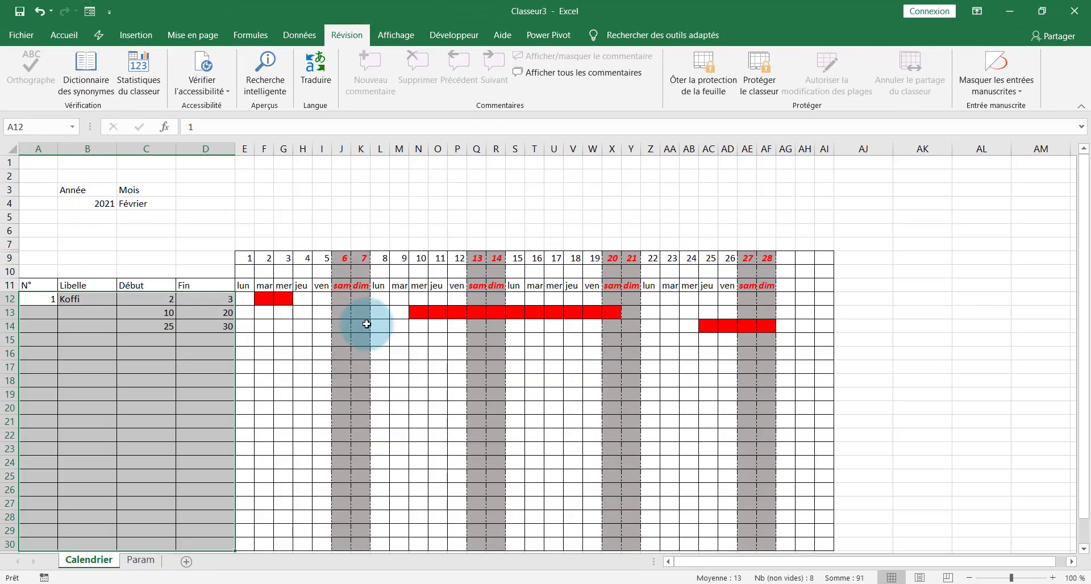
# - Enter 17 as the Début and 28 as the Fin of the task in row 15
pyautogui.click(150, 337)
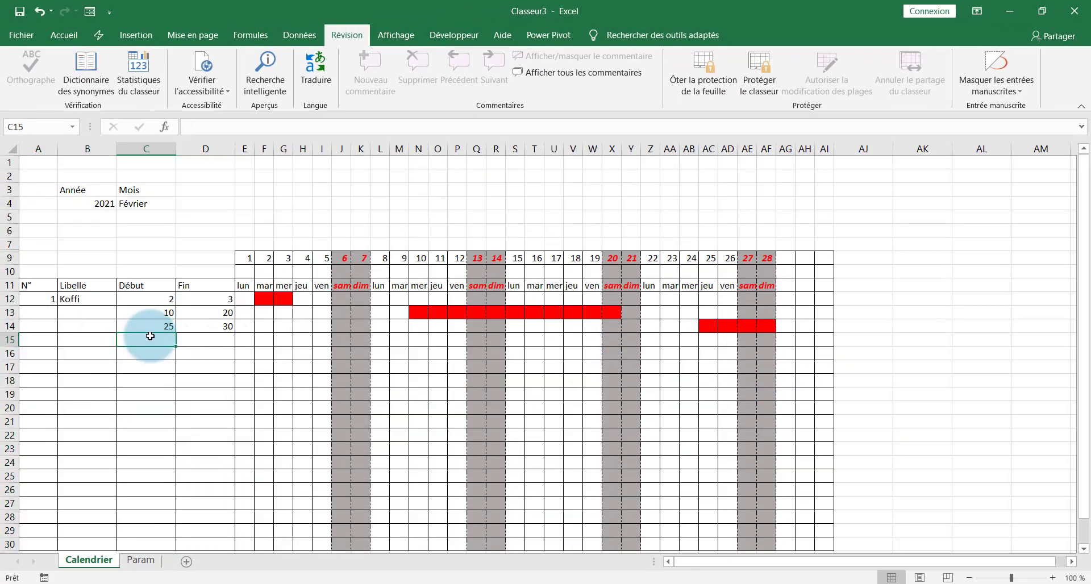
pyautogui.write('17')
pyautogui.click(204, 344)
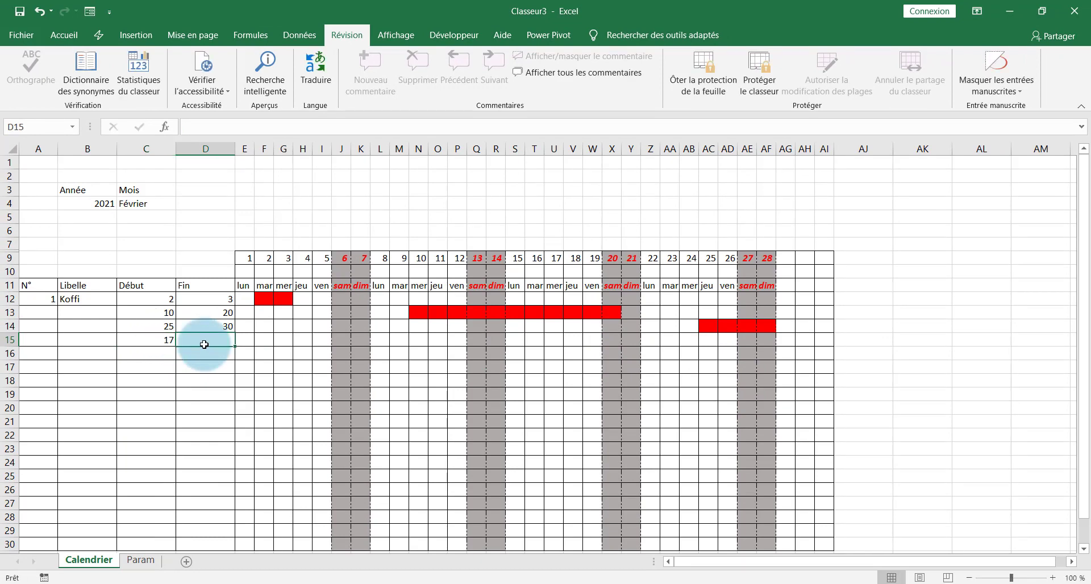
pyautogui.write('6')
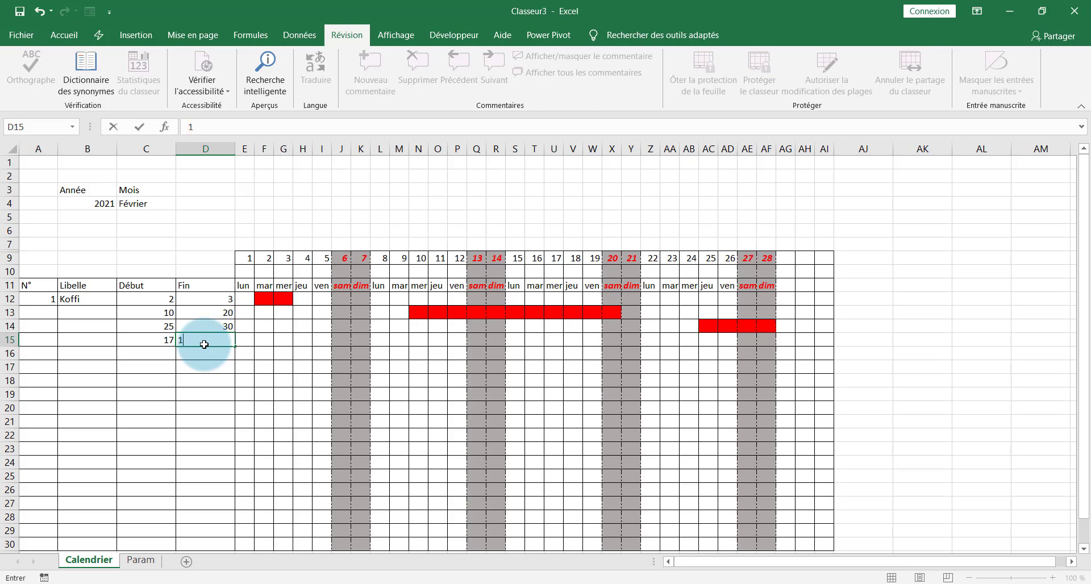
pyautogui.press('Return')
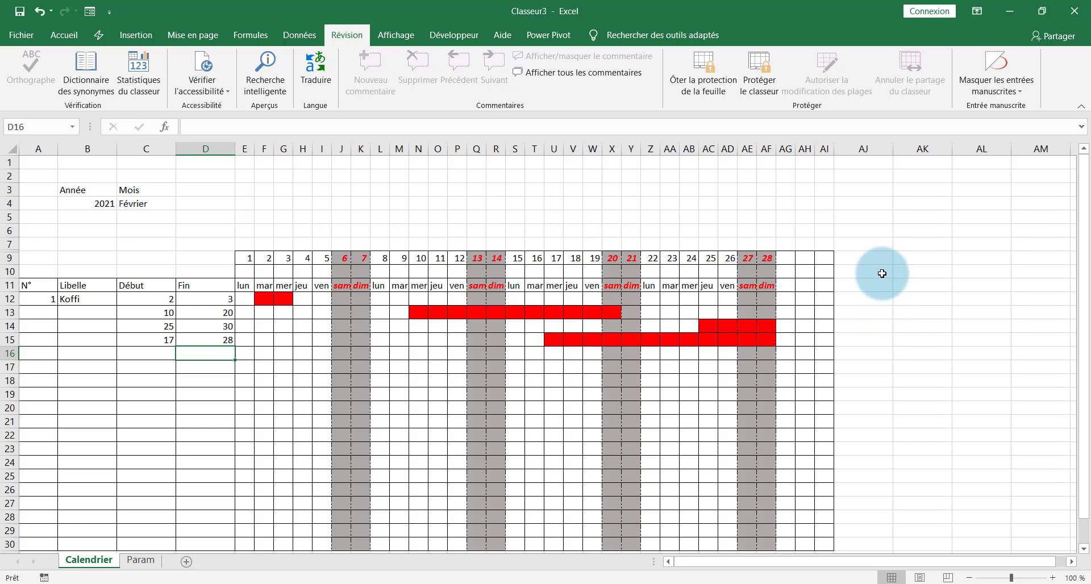
# - Enter a person's first name as the Libelle of the task in row 13
pyautogui.click(108, 355)
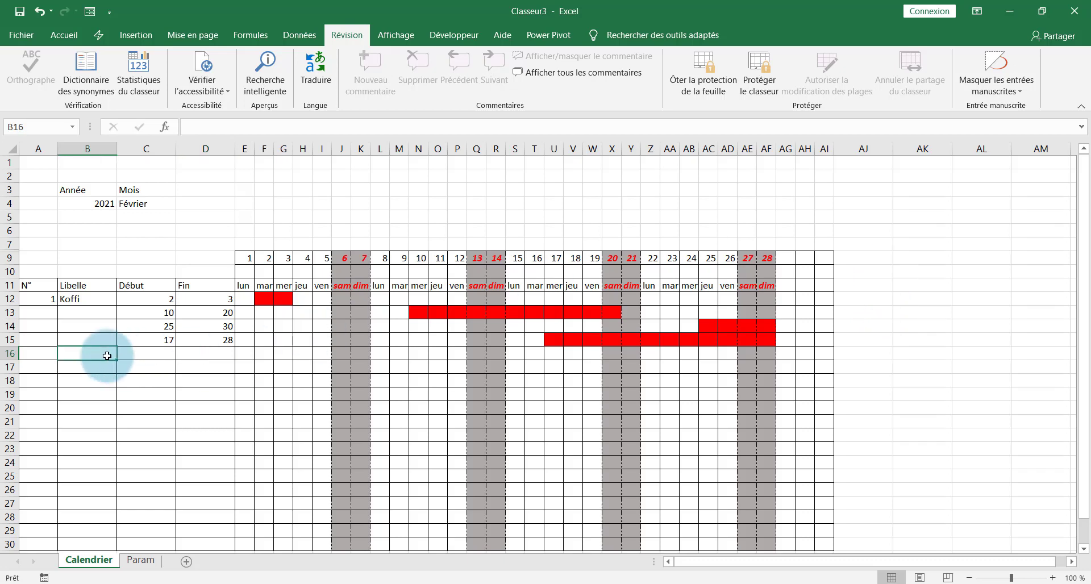
pyautogui.click(64, 317)
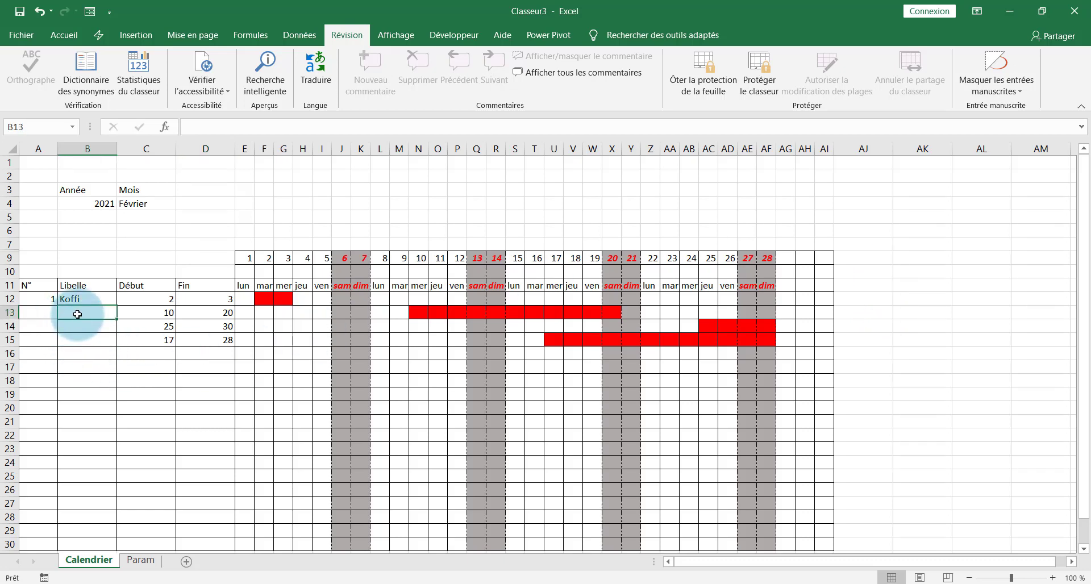
pyautogui.write('Ada')
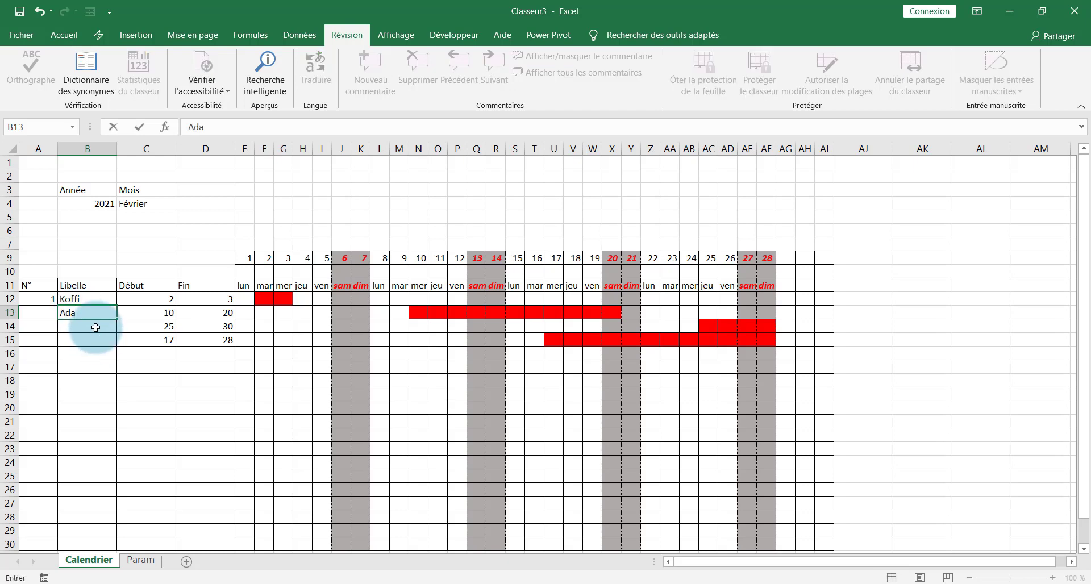
pyautogui.click(96, 328)
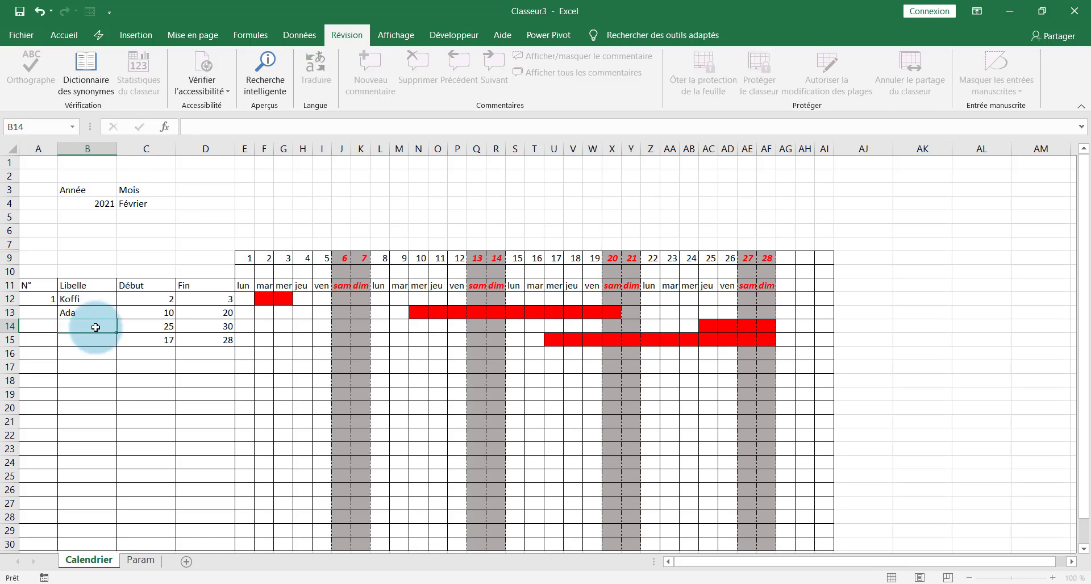
# - Check that the Année and Mois cells B4 and C4 and the month list remain accessible under protection
pyautogui.click(110, 206)
pyautogui.click(165, 204)
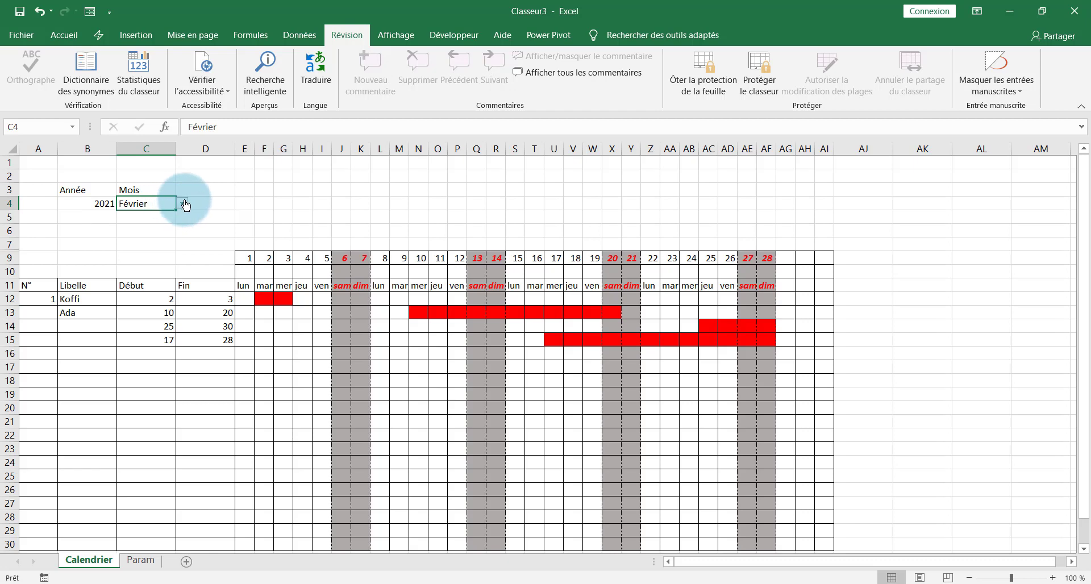
pyautogui.click(183, 204)
pyautogui.click(184, 204)
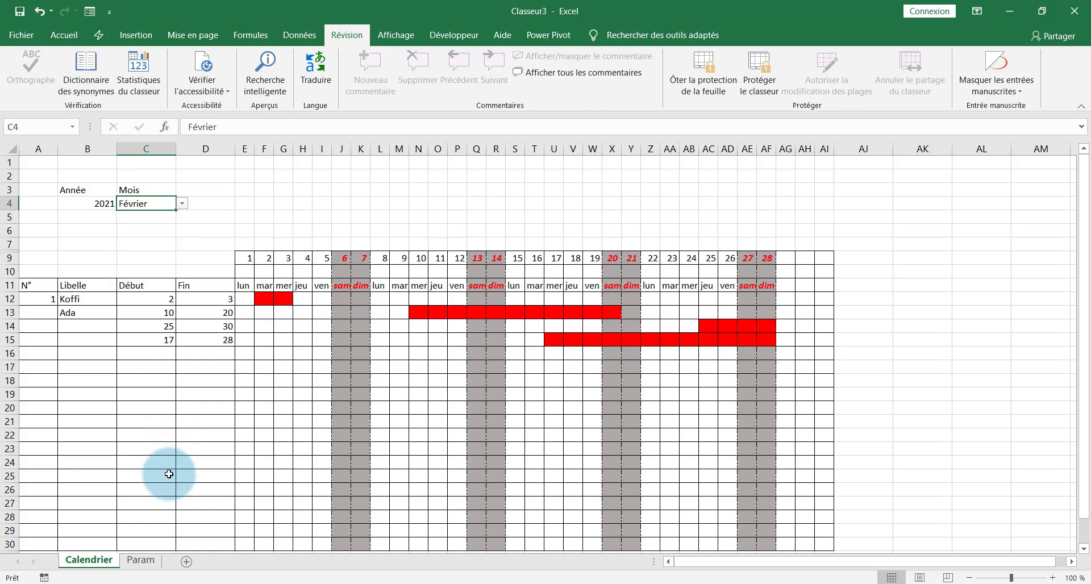
# - Hide the Param sheet holding the month list and the month's start and end dates
pyautogui.rightClick(145, 563)
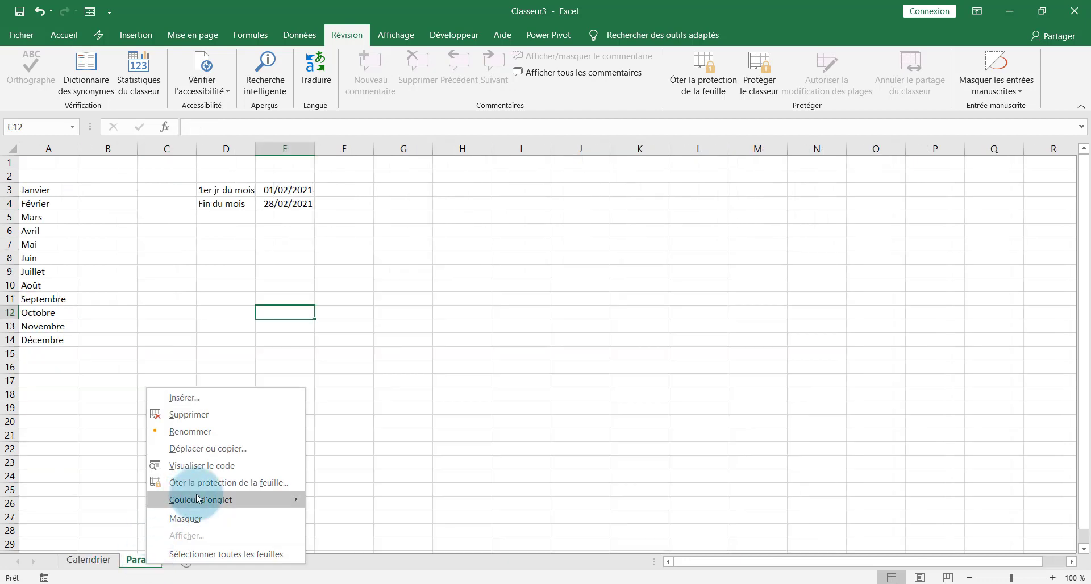
pyautogui.click(186, 518)
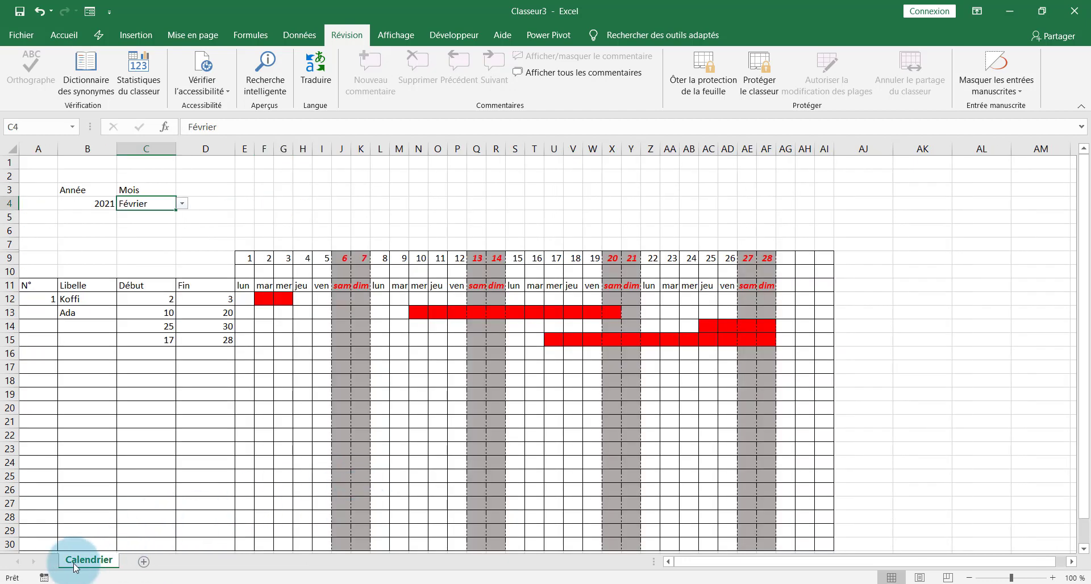